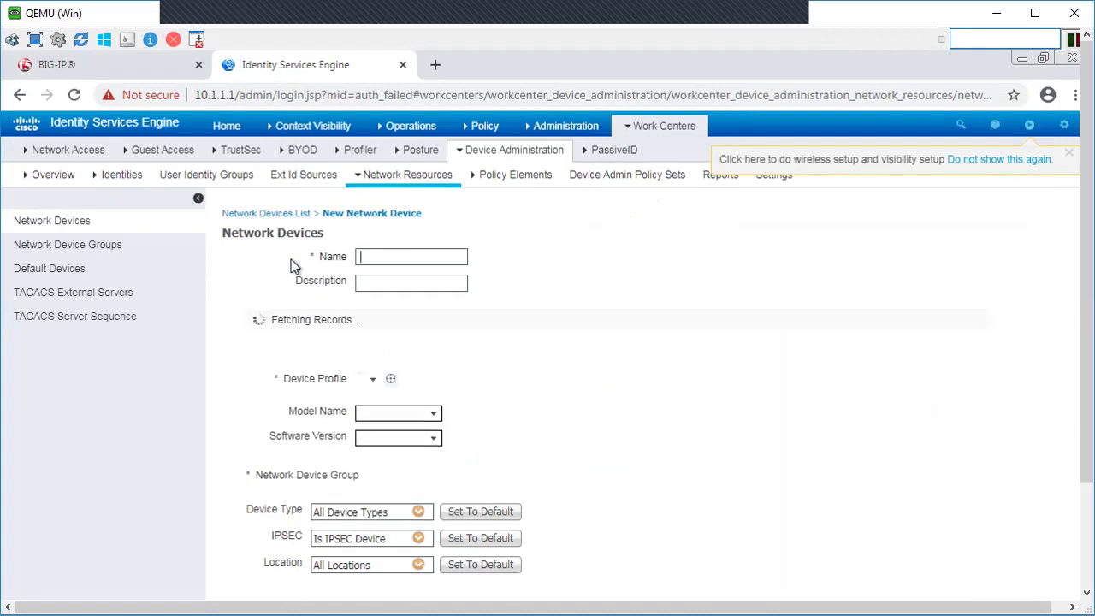
Step: Enter device name F5 with IP address 10.1.1.51 and set IPSEC to No
click(380, 257)
text(F5)
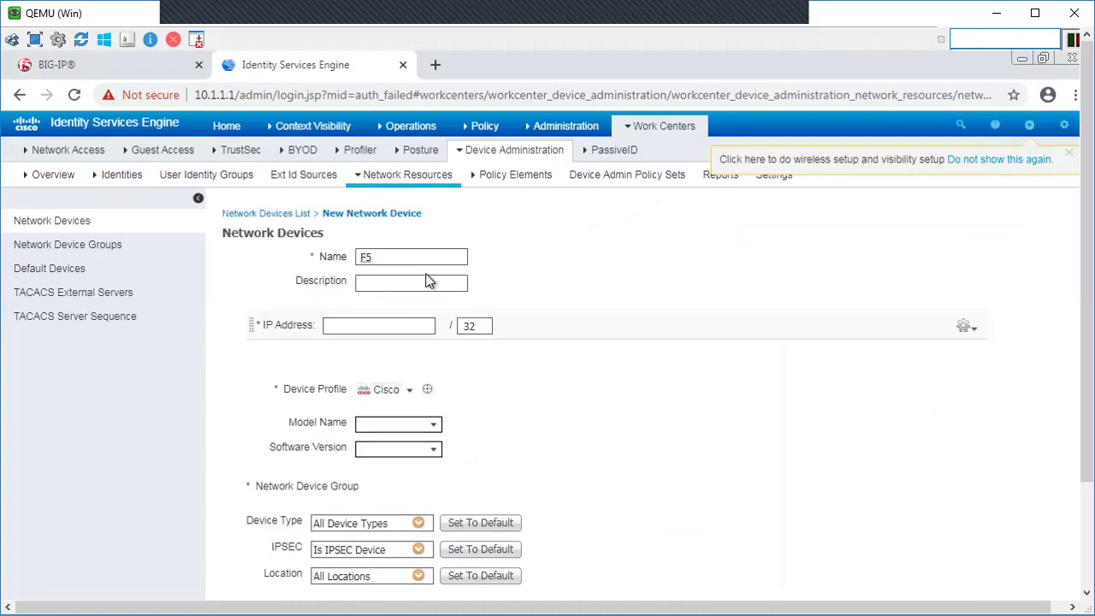
click(345, 327)
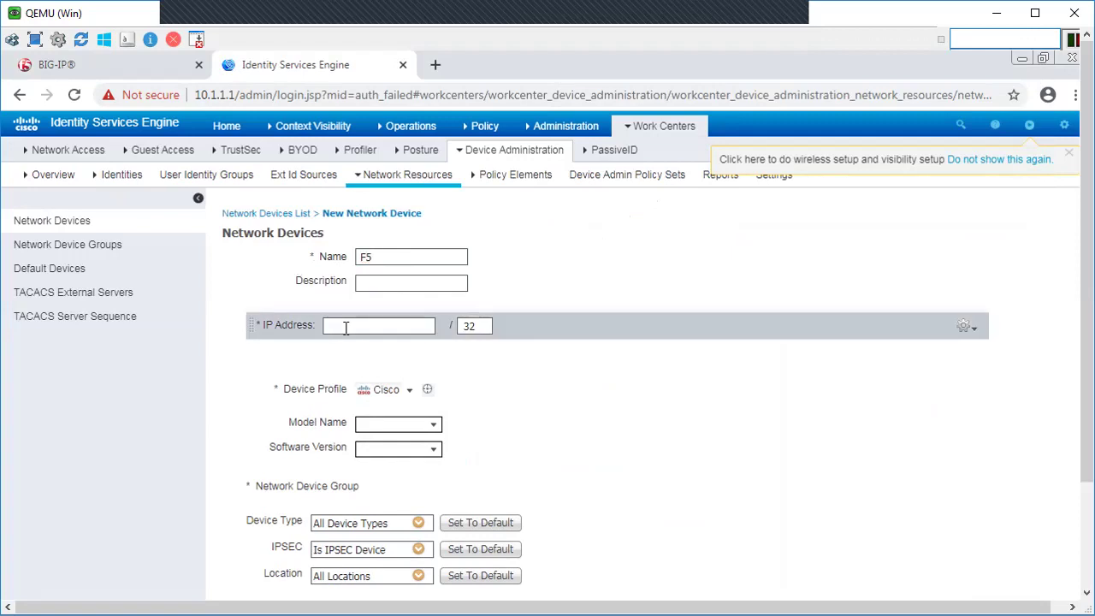
text(10)
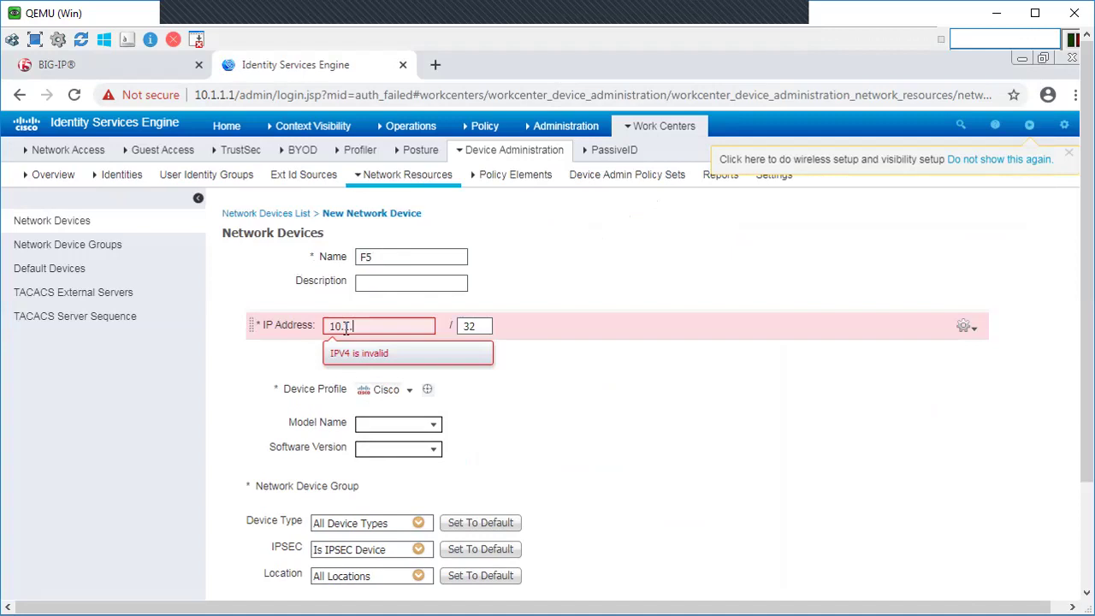
text(.1.1.51)
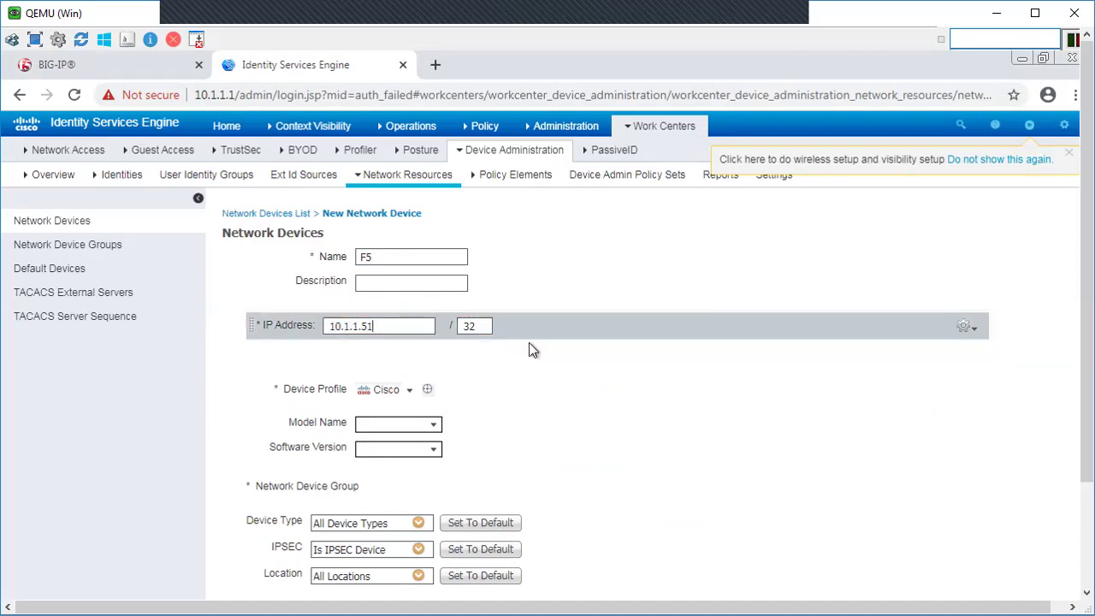
drag(1082, 47, 1077, 149)
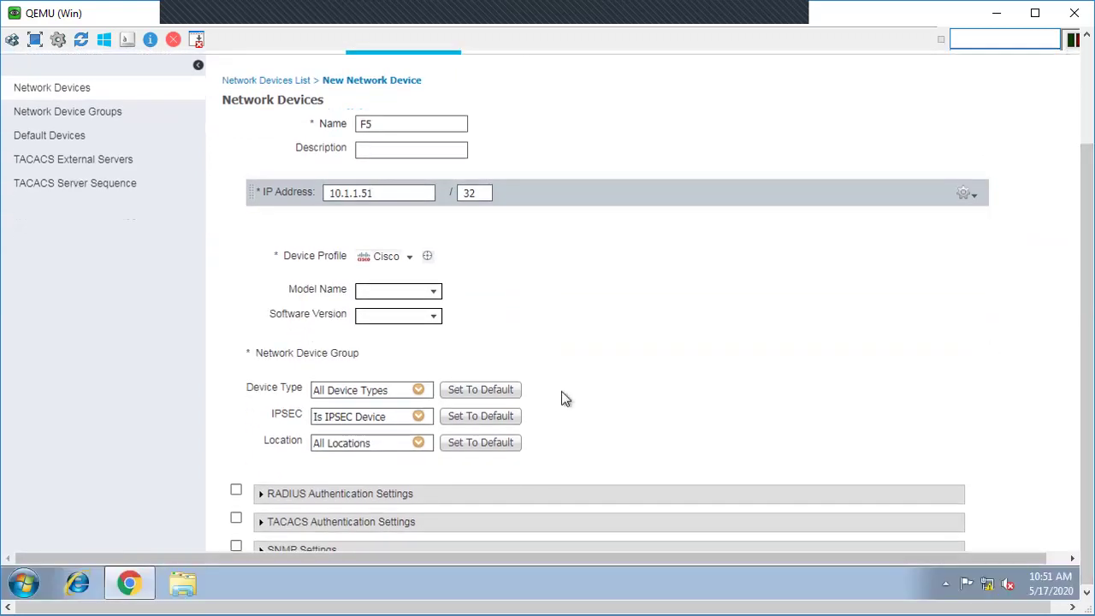
click(418, 416)
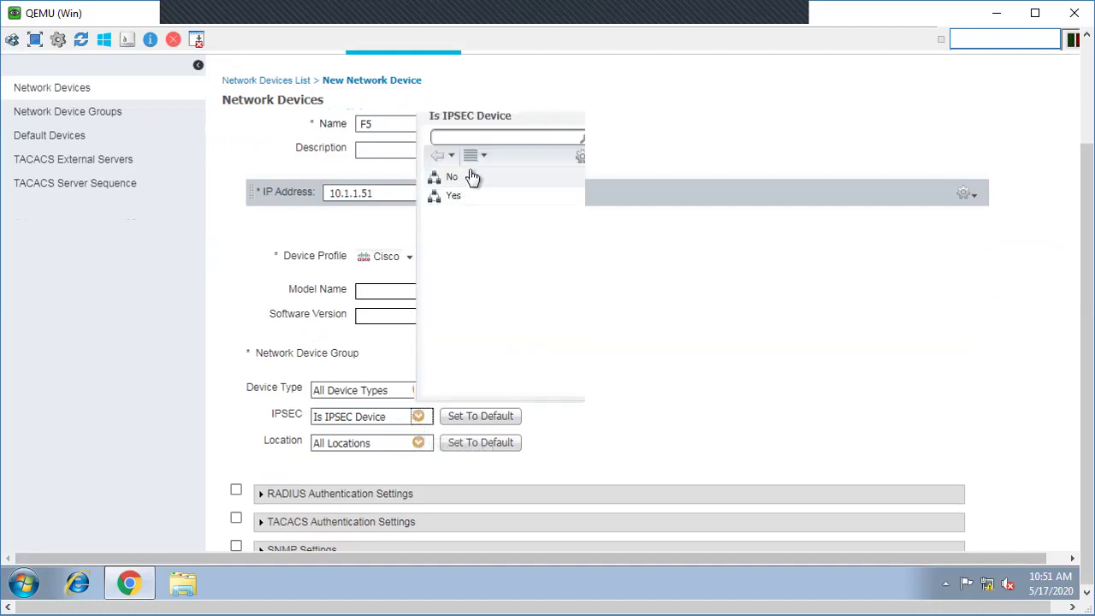
click(450, 179)
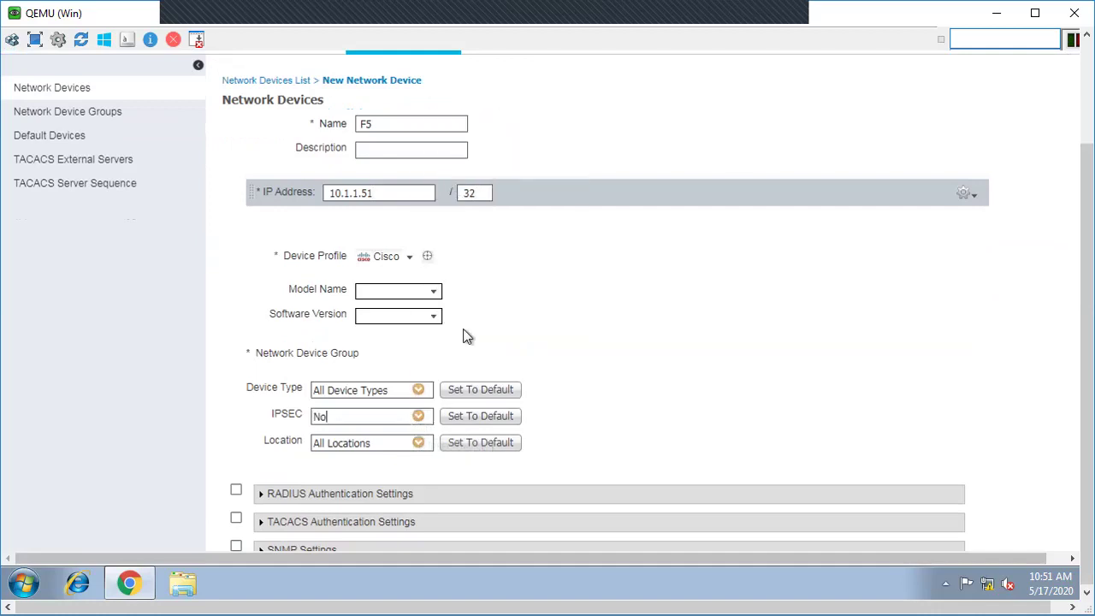
Step: Enable TACACS authentication with a shared secret and submit the F5 device
drag(573, 561, 599, 559)
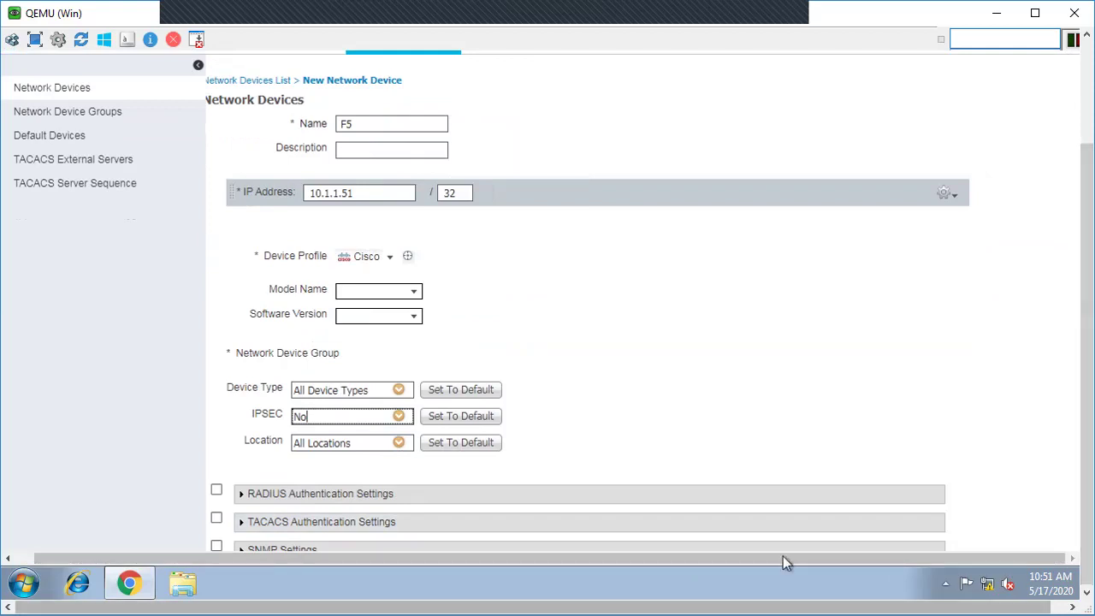
drag(784, 606, 799, 606)
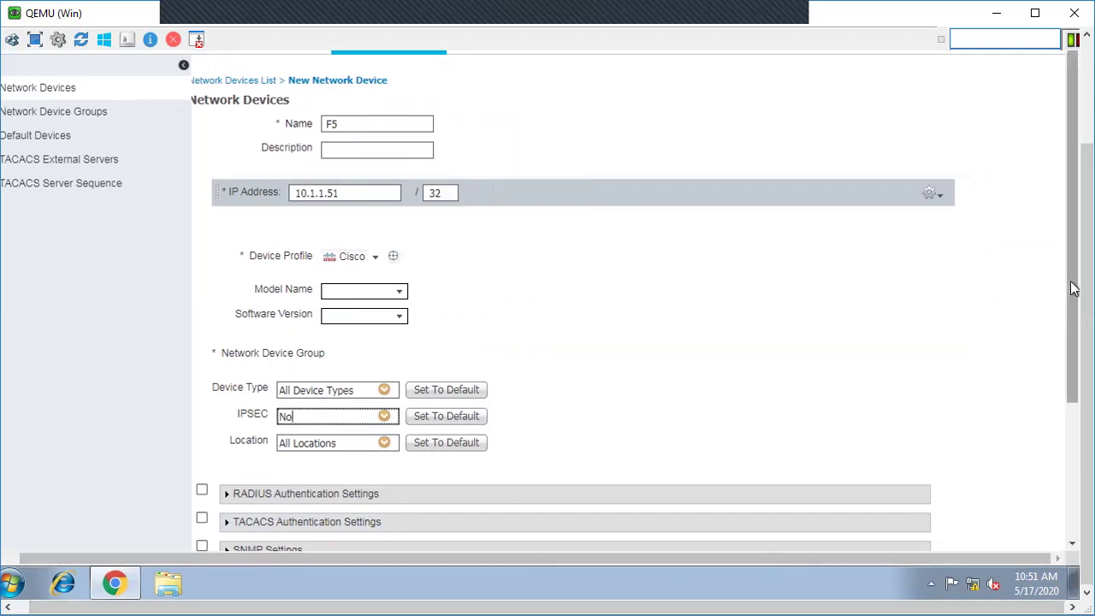
drag(1070, 291, 1074, 377)
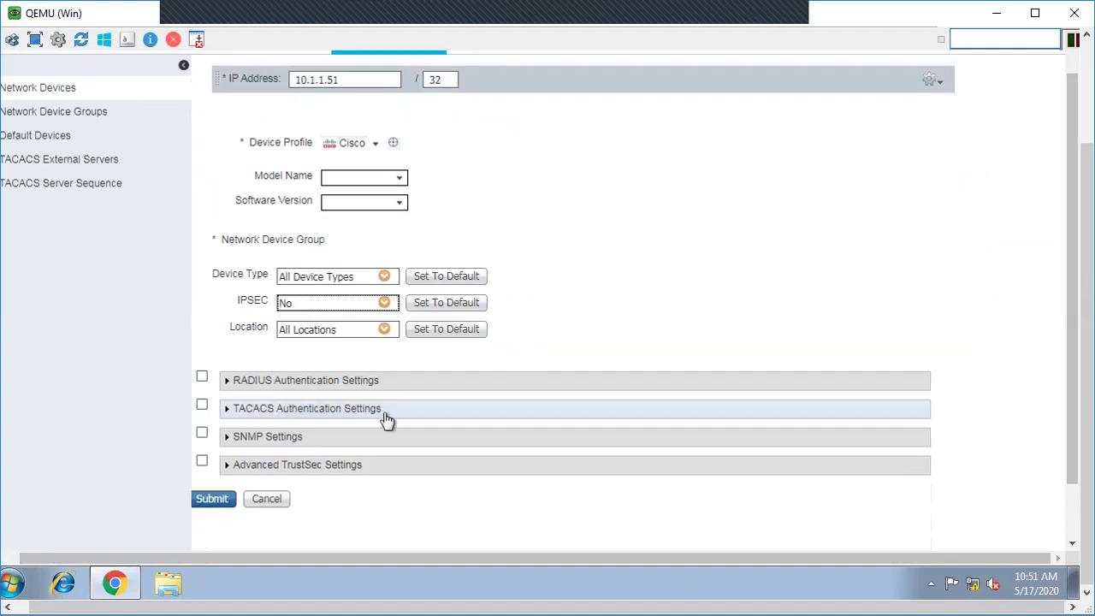
click(202, 405)
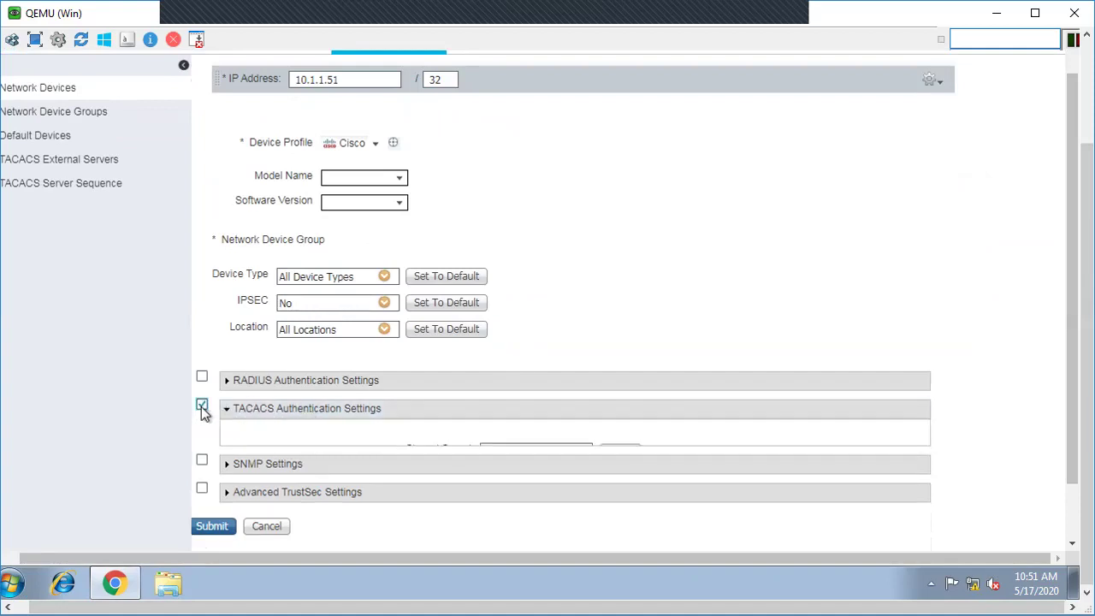
click(494, 453)
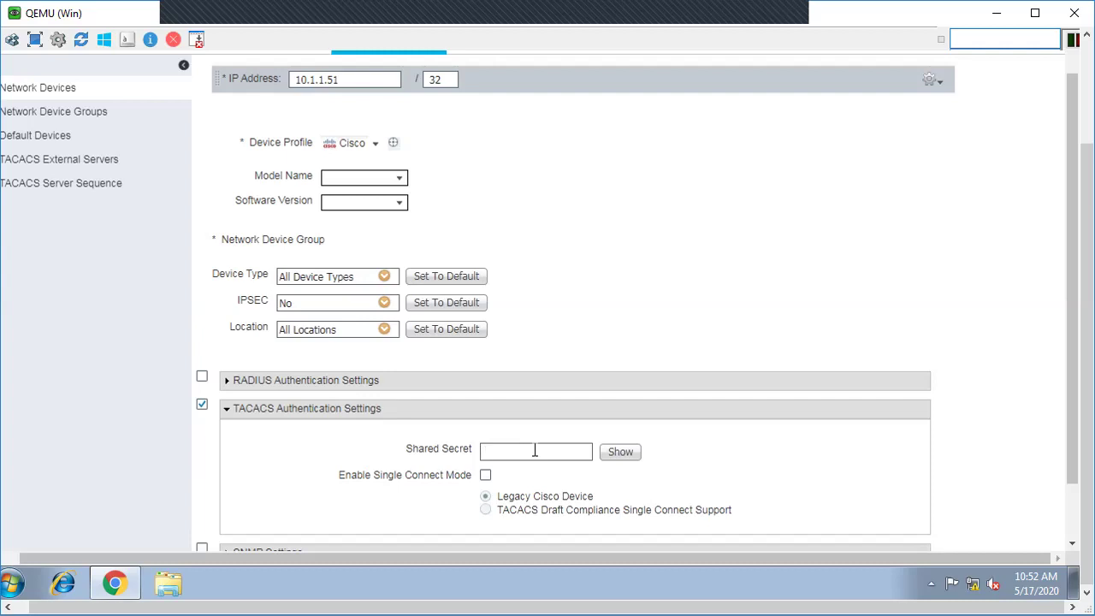
text(isco12)
drag(1075, 310, 1075, 453)
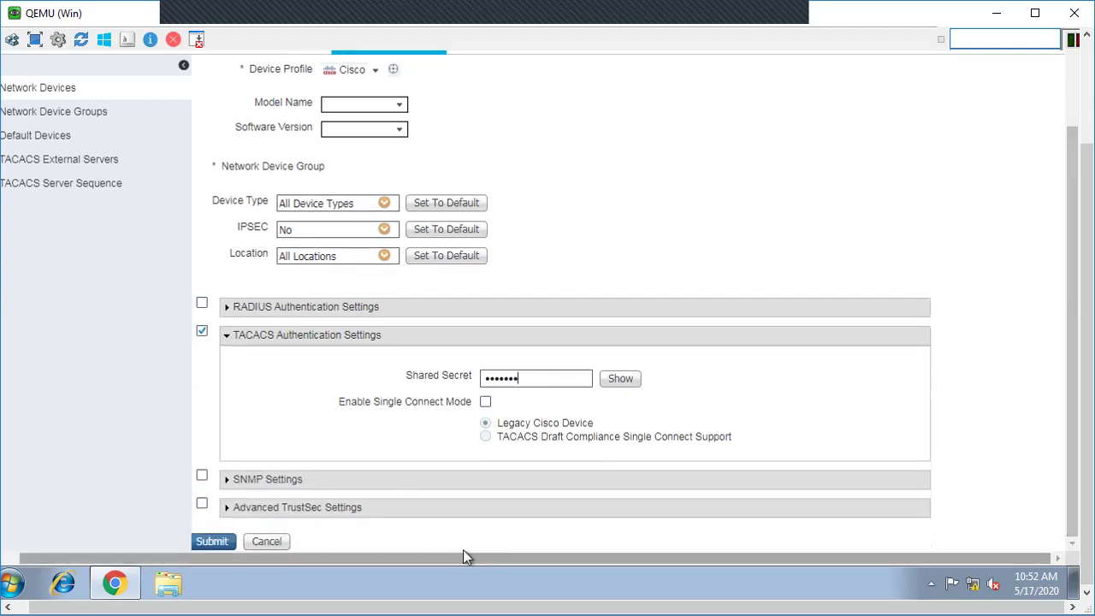
drag(431, 560, 366, 570)
click(232, 543)
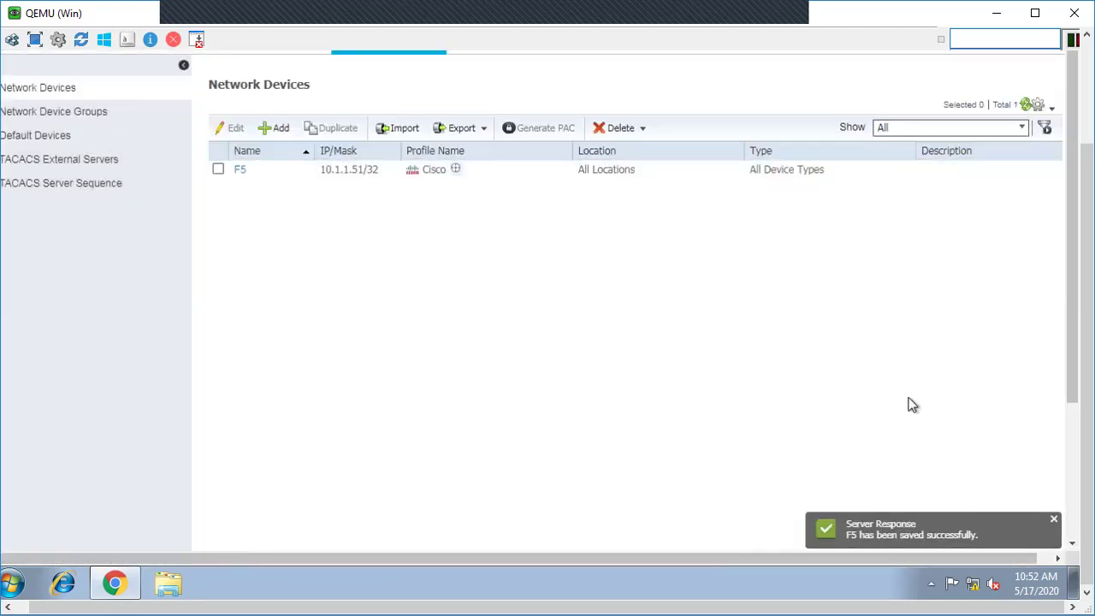
Step: Create the user identity group F5_Guest under Device Administration
scroll(1078, 361, up, 2)
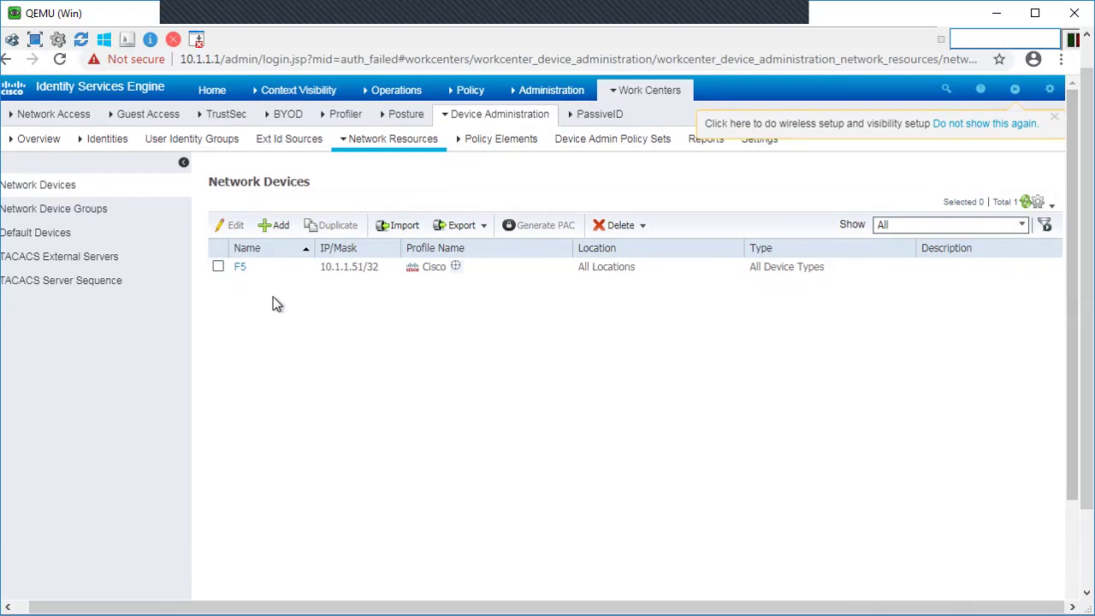
click(650, 93)
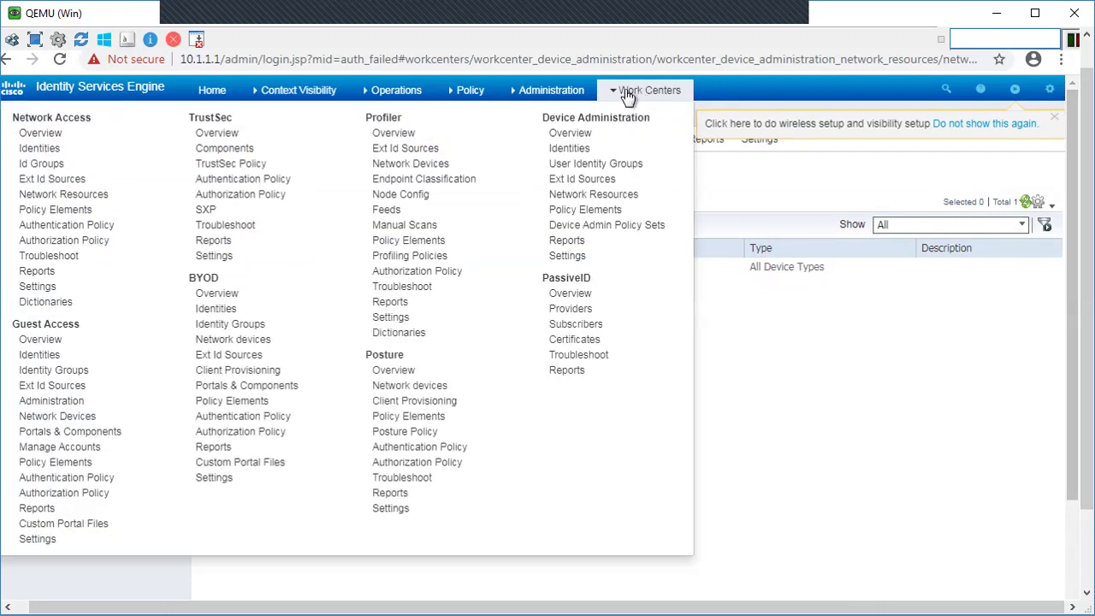
click(603, 164)
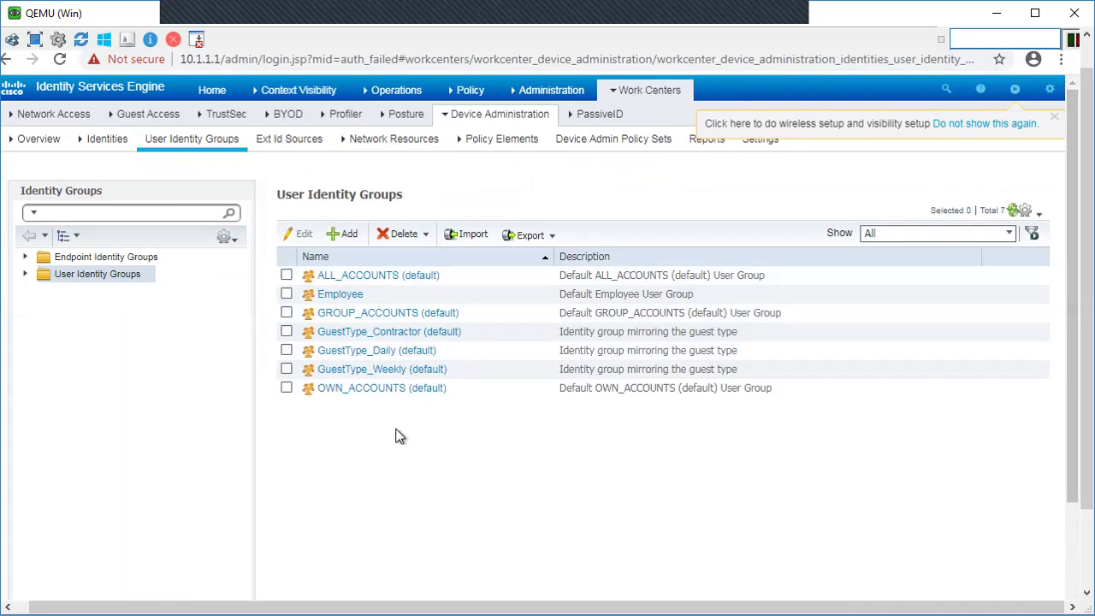
click(341, 239)
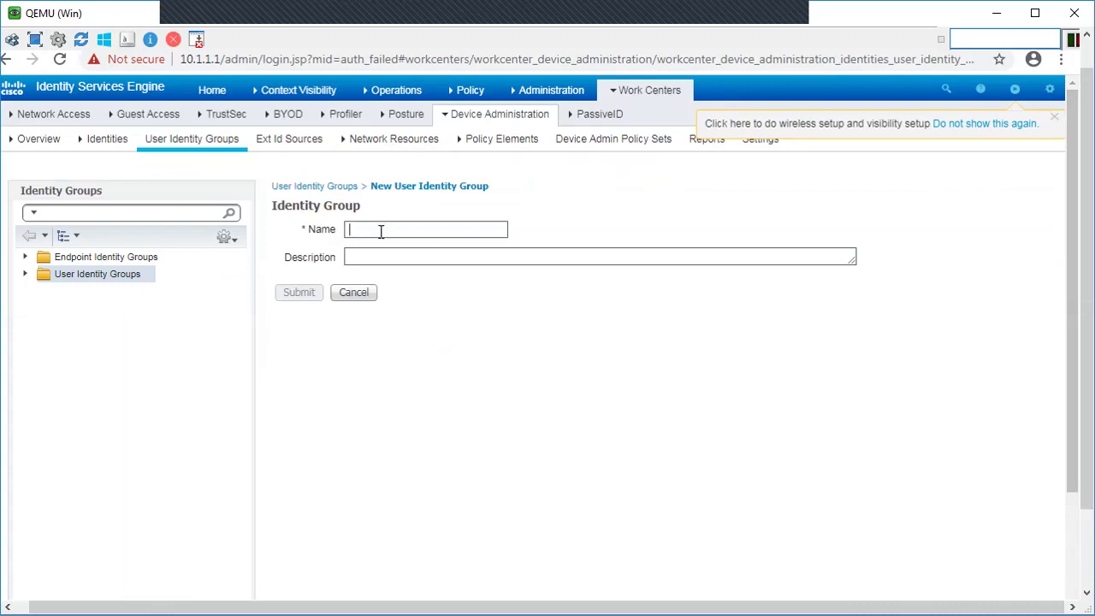
text(F5_Guest)
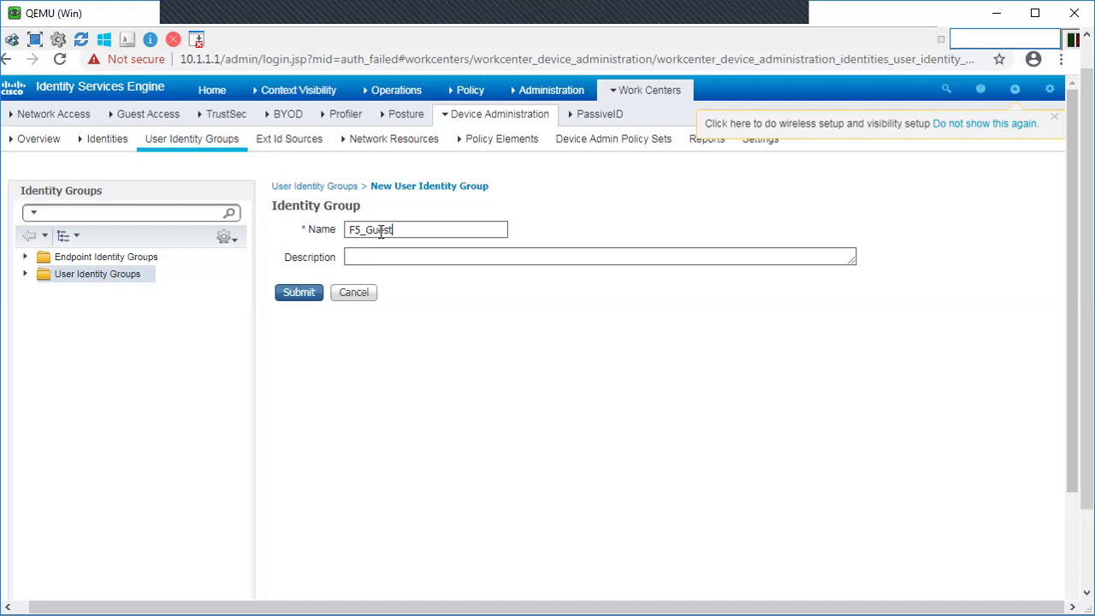
click(300, 295)
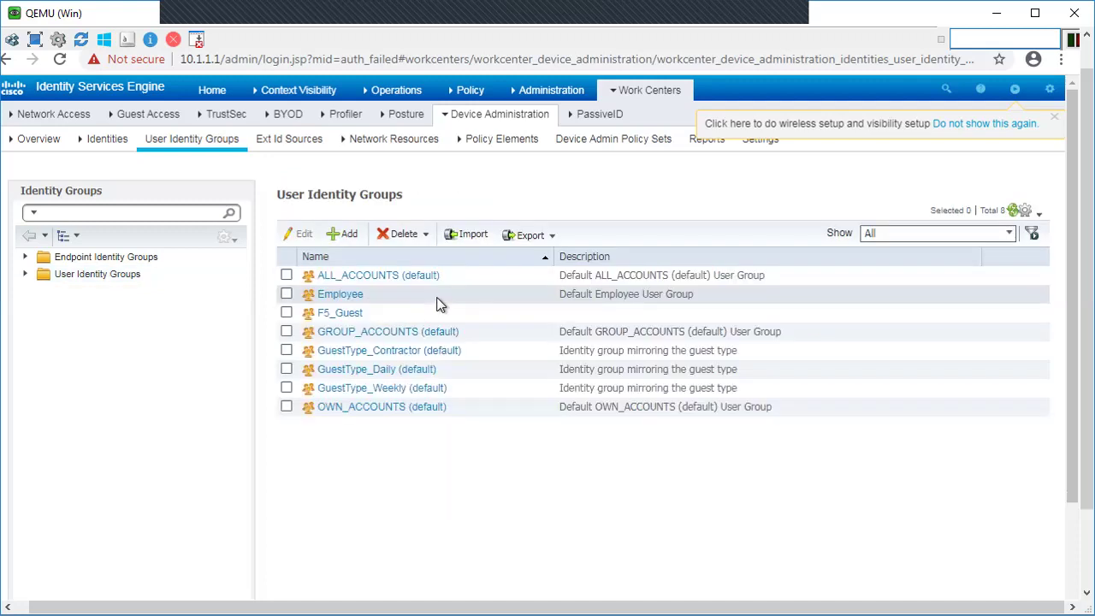
Step: Create a second user identity group named F5_Operators_Admin
click(346, 236)
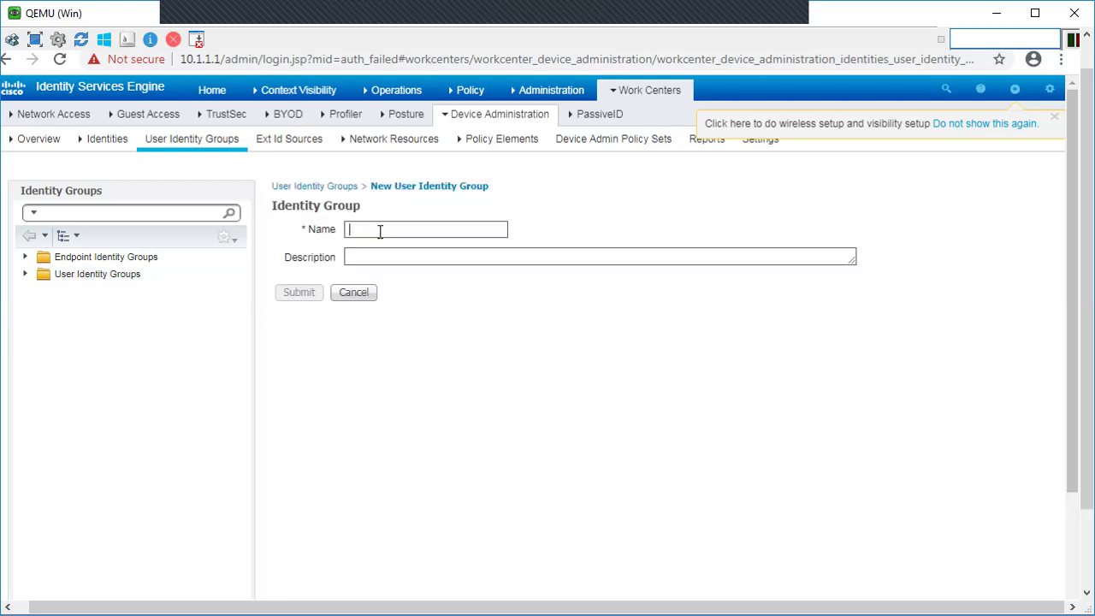
click(379, 230)
text(F5_Operators)
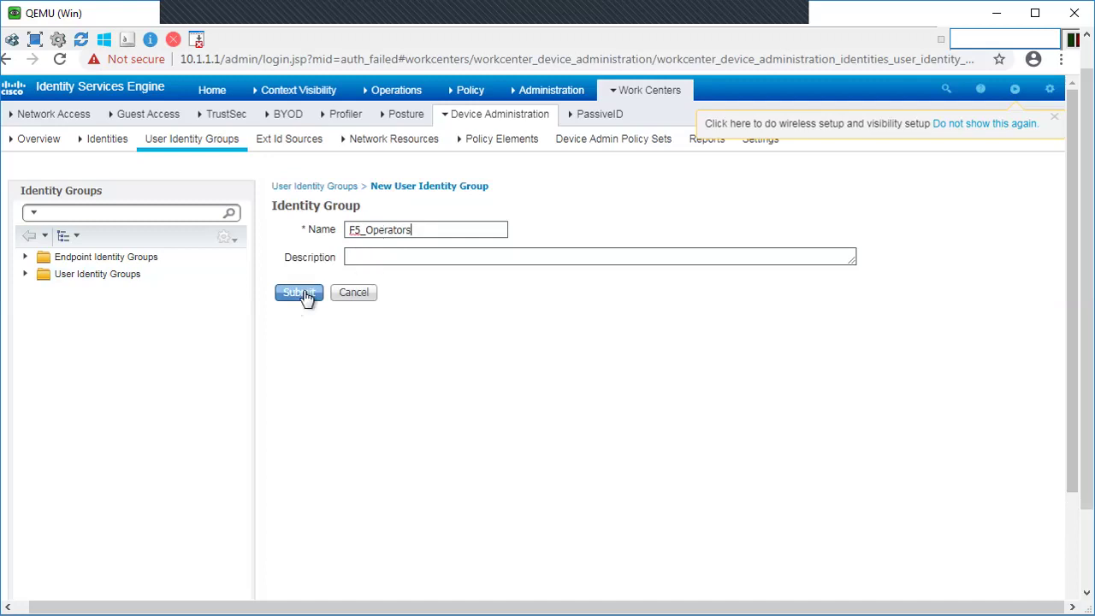
text(_Admin)
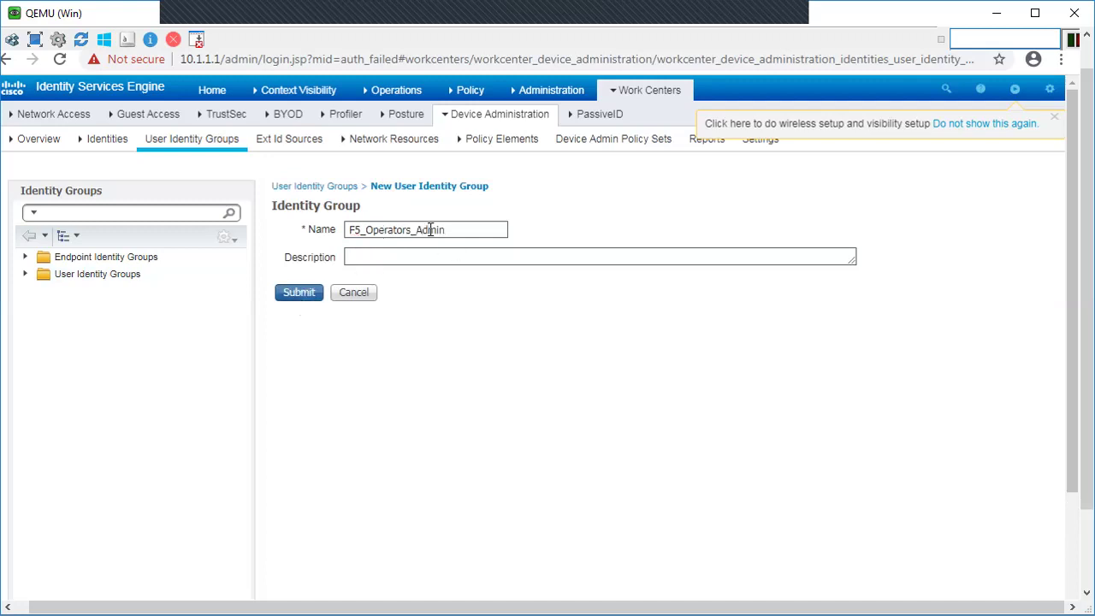
click(296, 293)
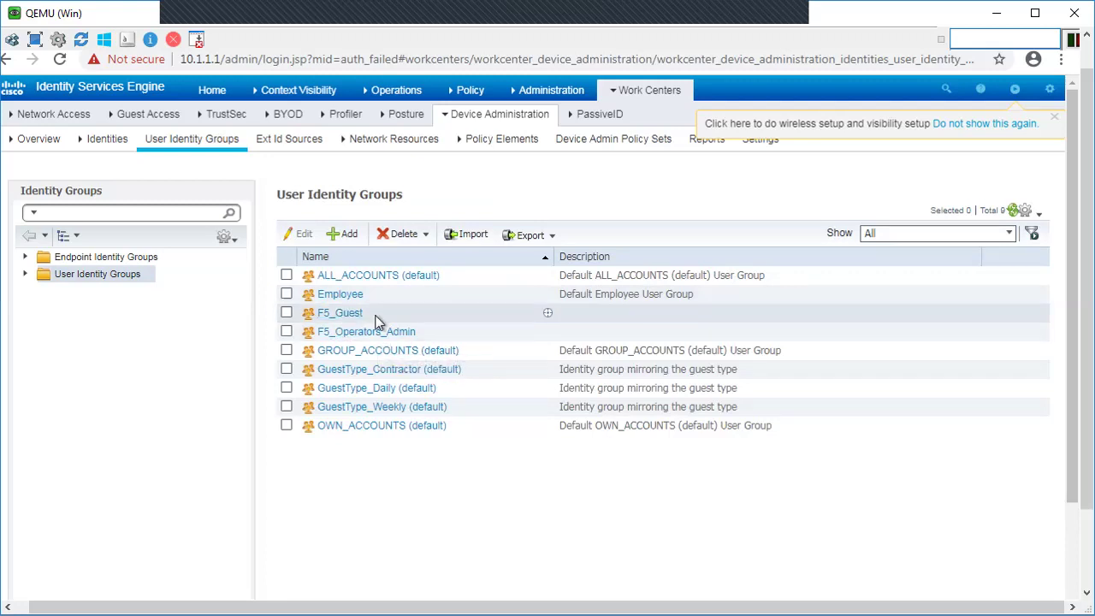
click(652, 94)
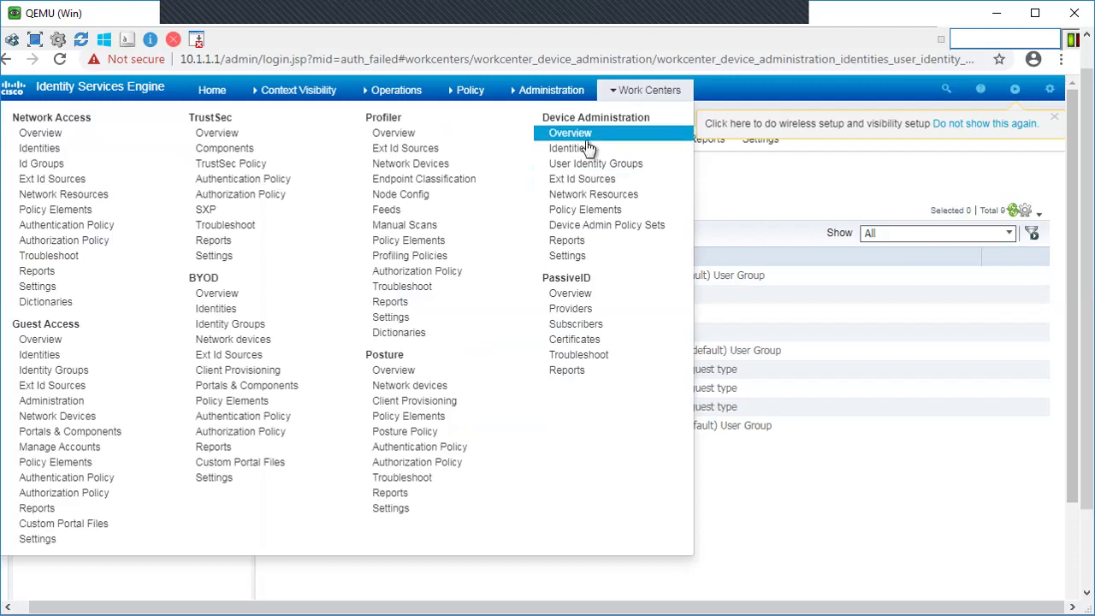
Step: Start a new network access user User1 with a login password and first name Student1
click(571, 149)
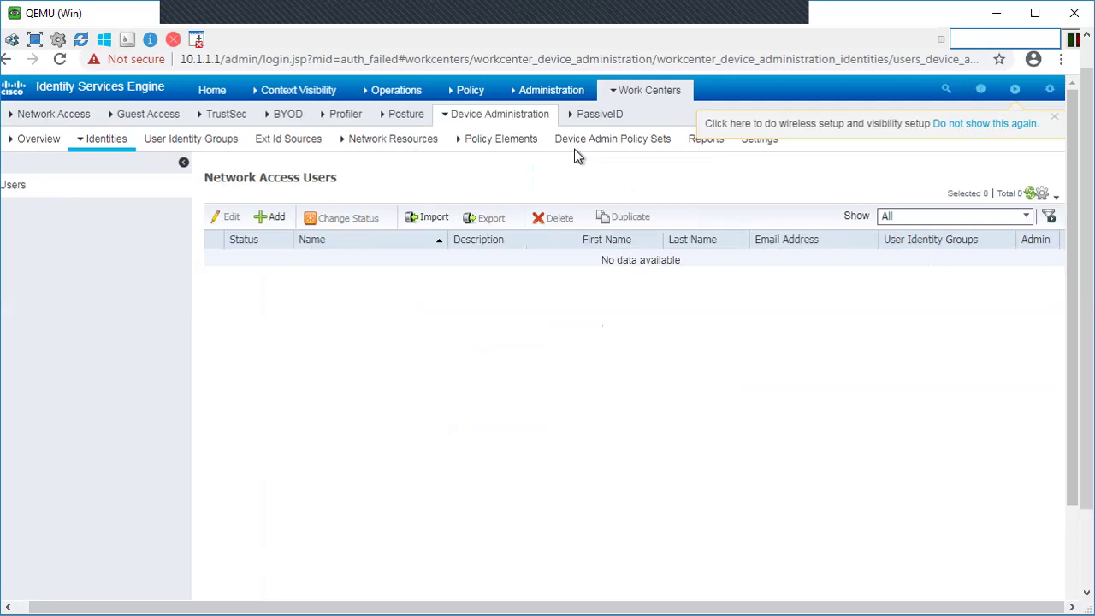
click(270, 218)
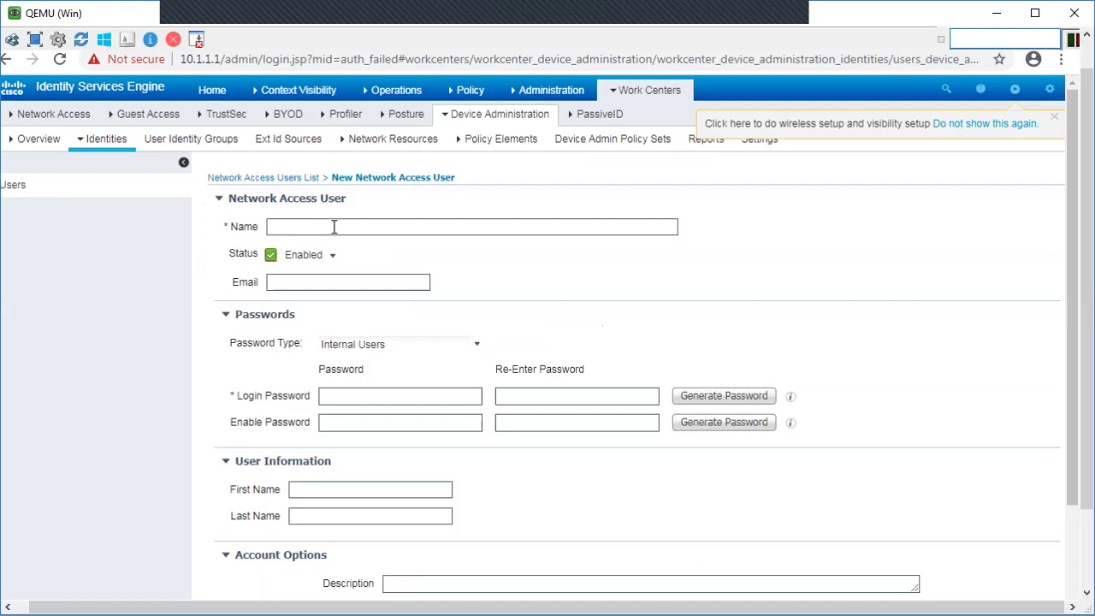
text(User1)
click(349, 395)
text(cisco1234)
click(521, 395)
text(ci)
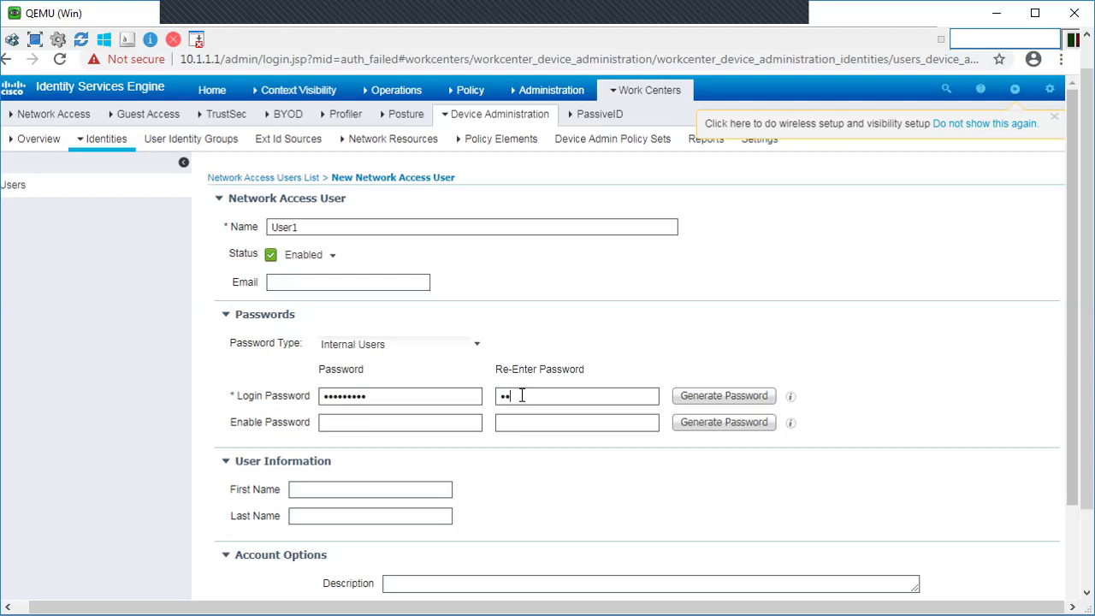
text(sco1234)
click(339, 490)
text(Student1)
Step: Assign User1 to the F5_Guest group and submit the user
drag(1075, 264, 1077, 389)
drag(1078, 456, 1077, 476)
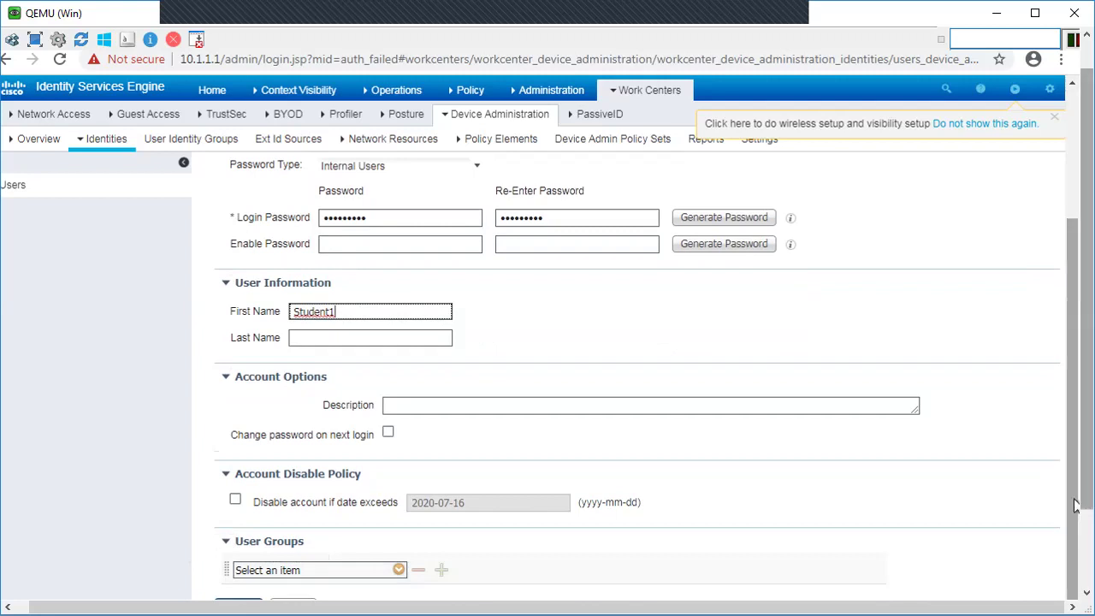
scroll(318, 554, down, 2)
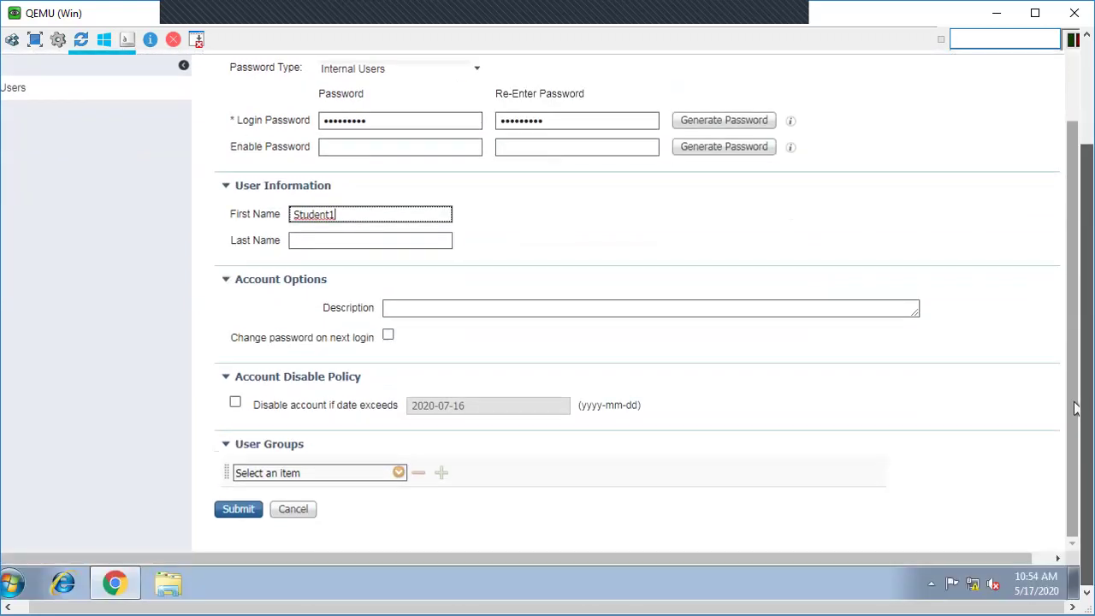
click(402, 479)
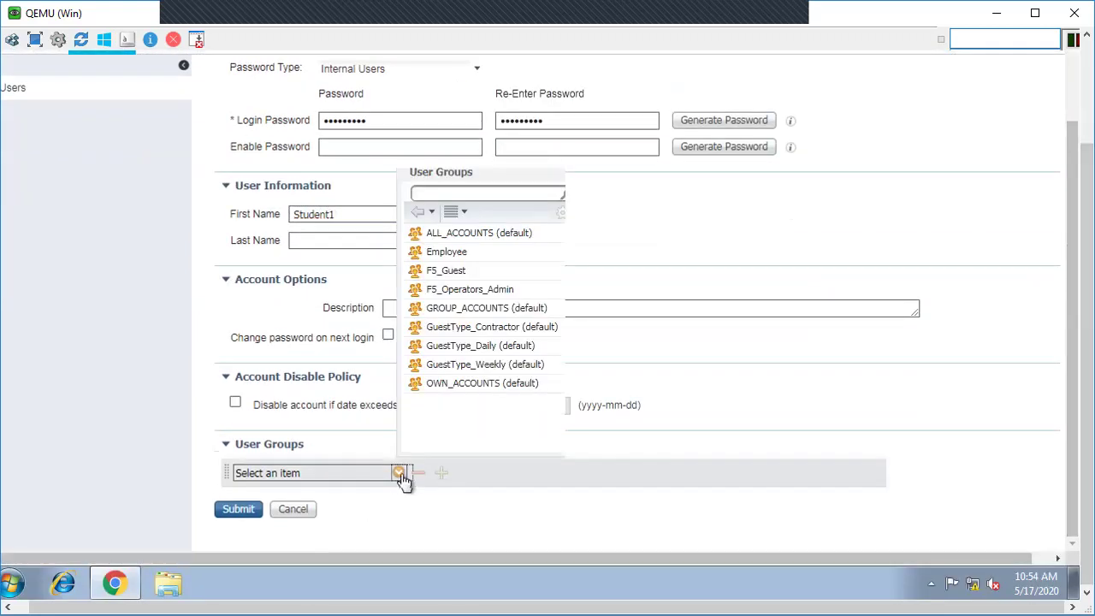
click(442, 273)
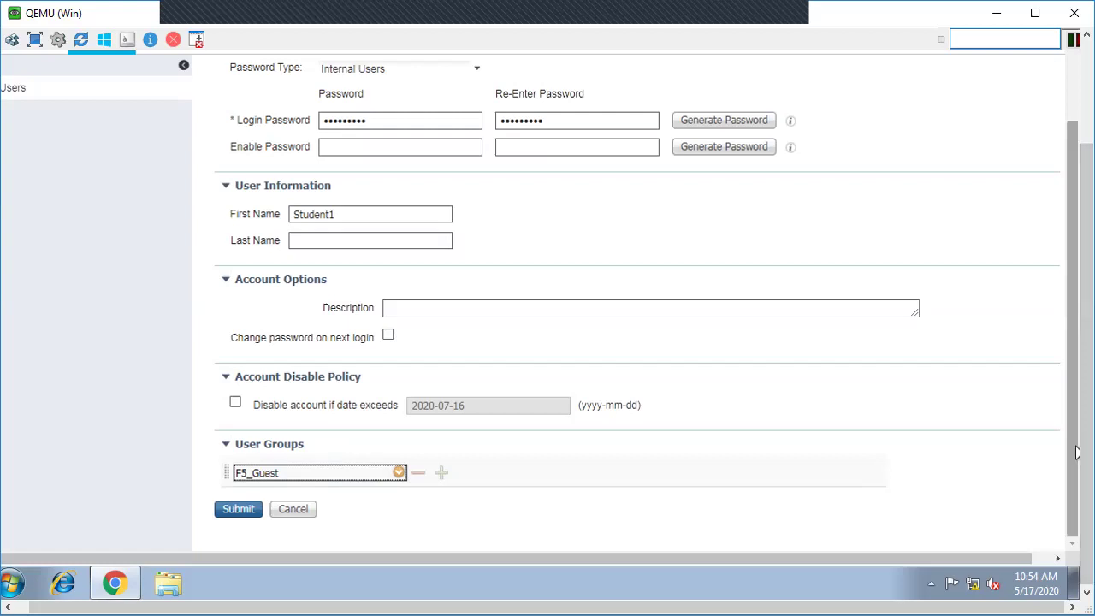
scroll(1077, 428, up, 3)
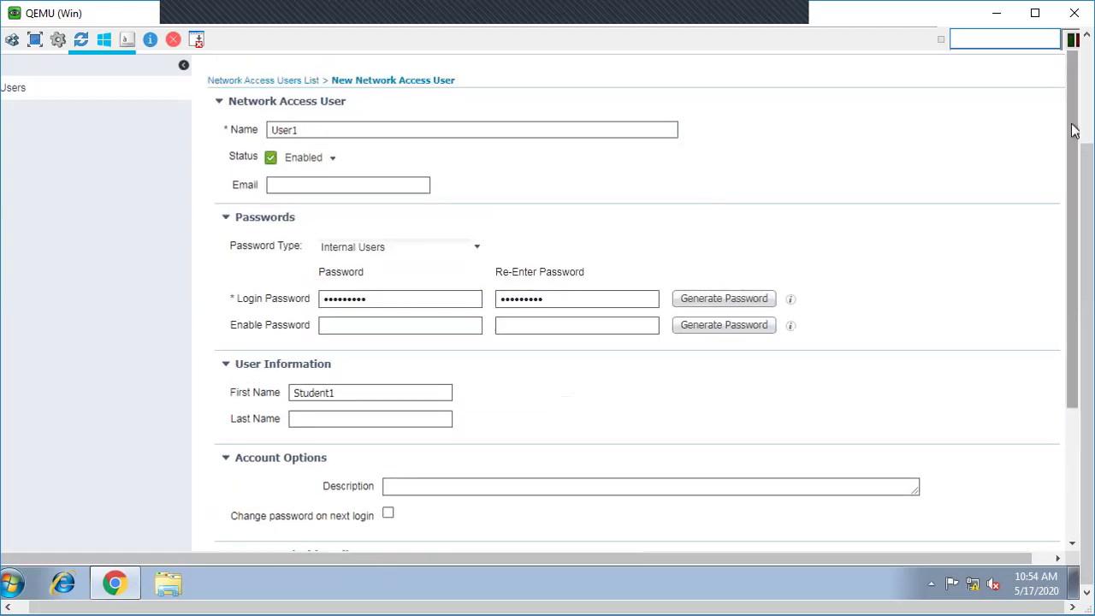
scroll(1077, 248, down, 4)
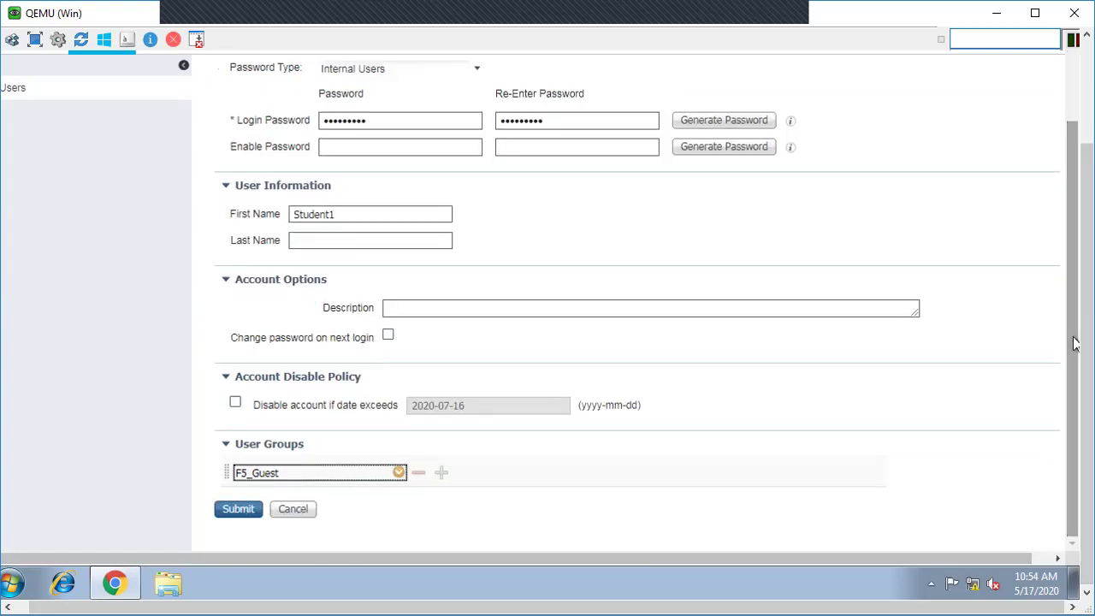
click(239, 511)
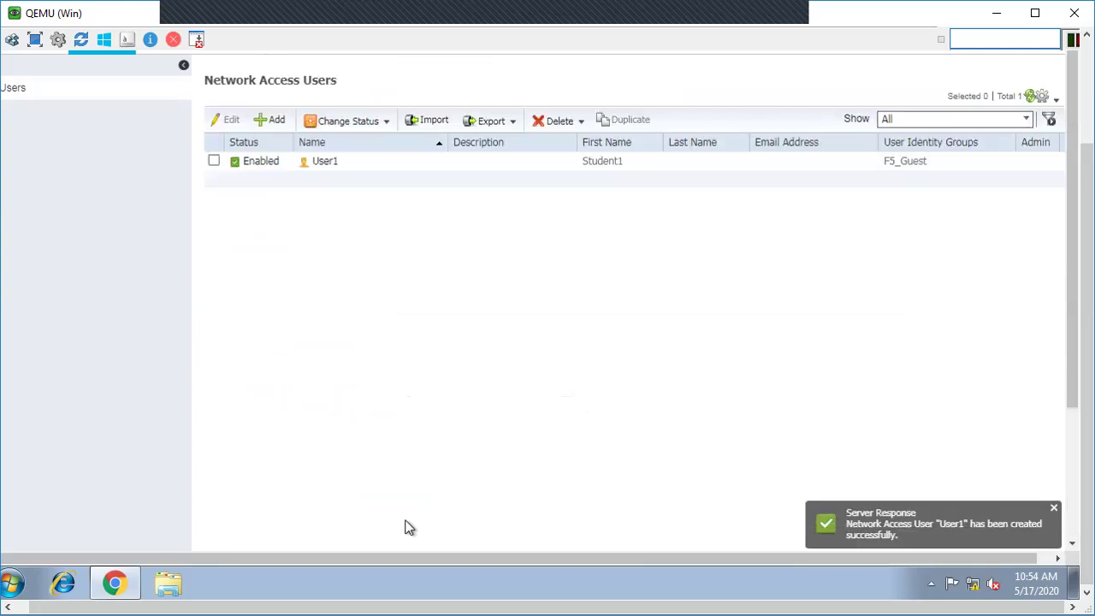
scroll(1078, 284, up, 1)
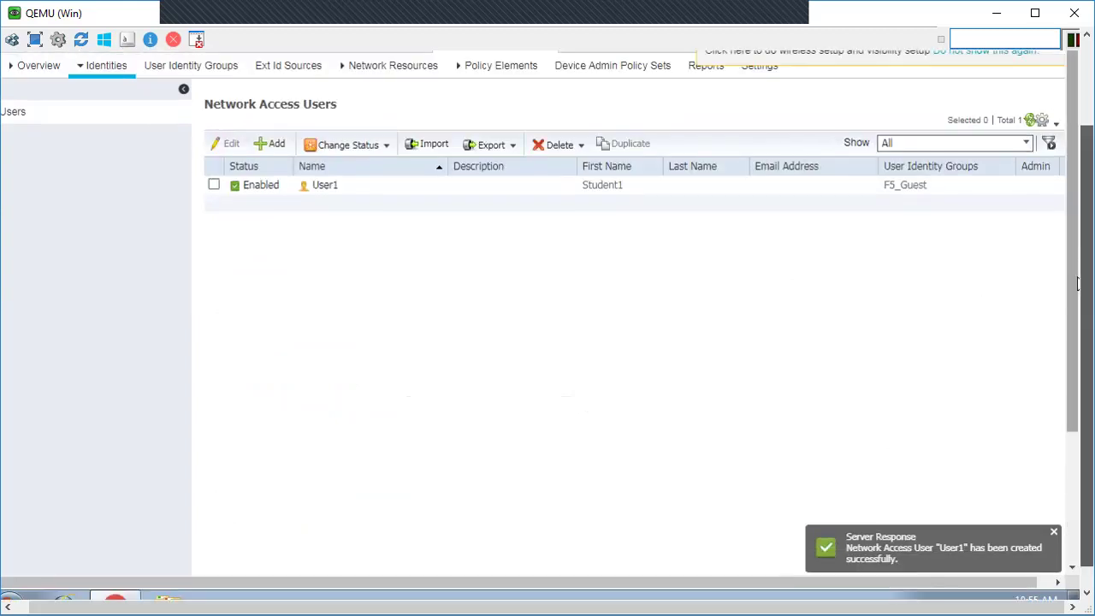
Step: Add another user User2 with a login password and first name Student2
scroll(1078, 284, up, 1)
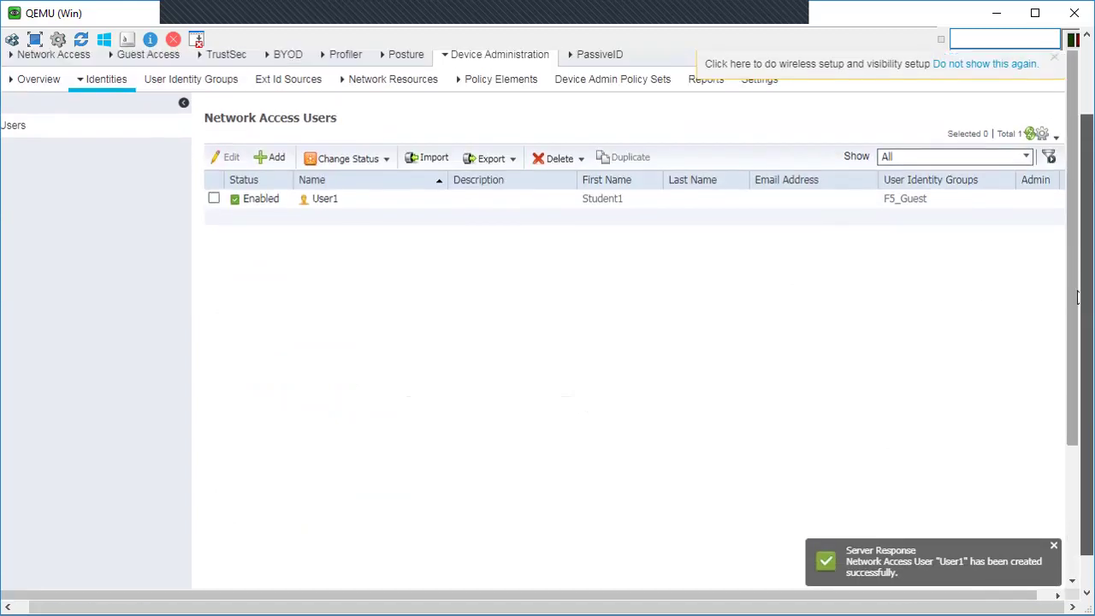
click(271, 160)
click(302, 168)
text(User2)
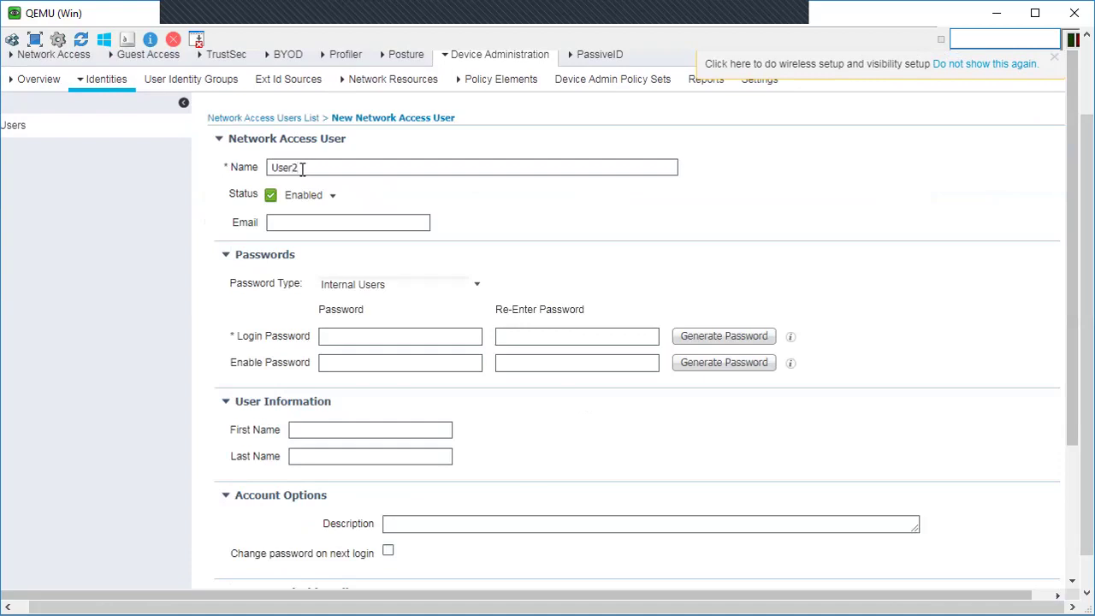
double_click(302, 169)
click(360, 337)
text(Cisco1234)
click(359, 431)
text(Student2)
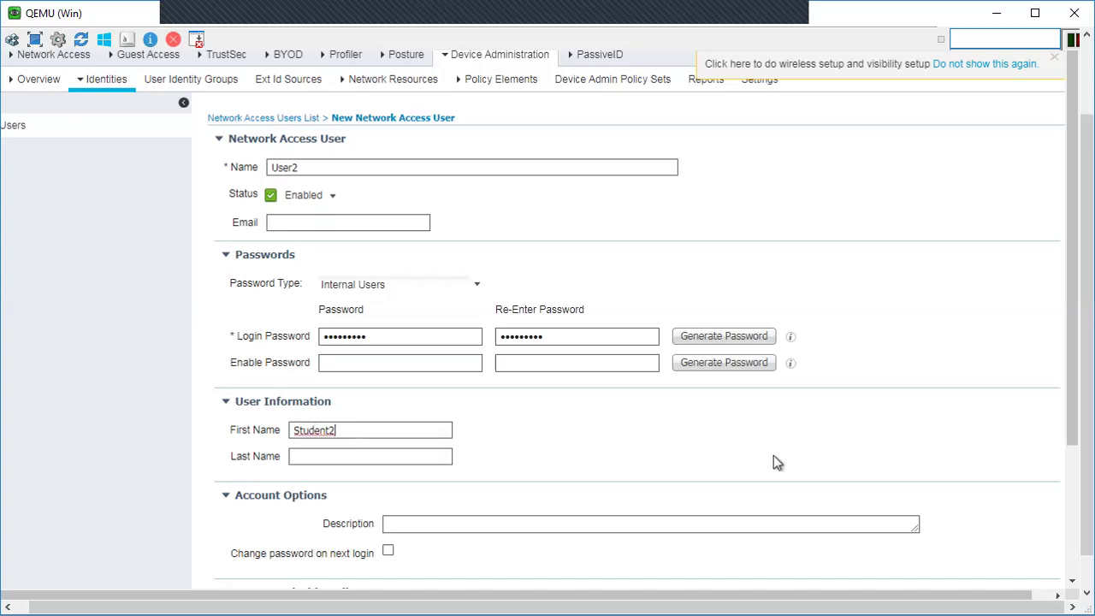
Step: Assign User2 to the F5_Operators_Admin group and submit
scroll(1075, 260, down, 1)
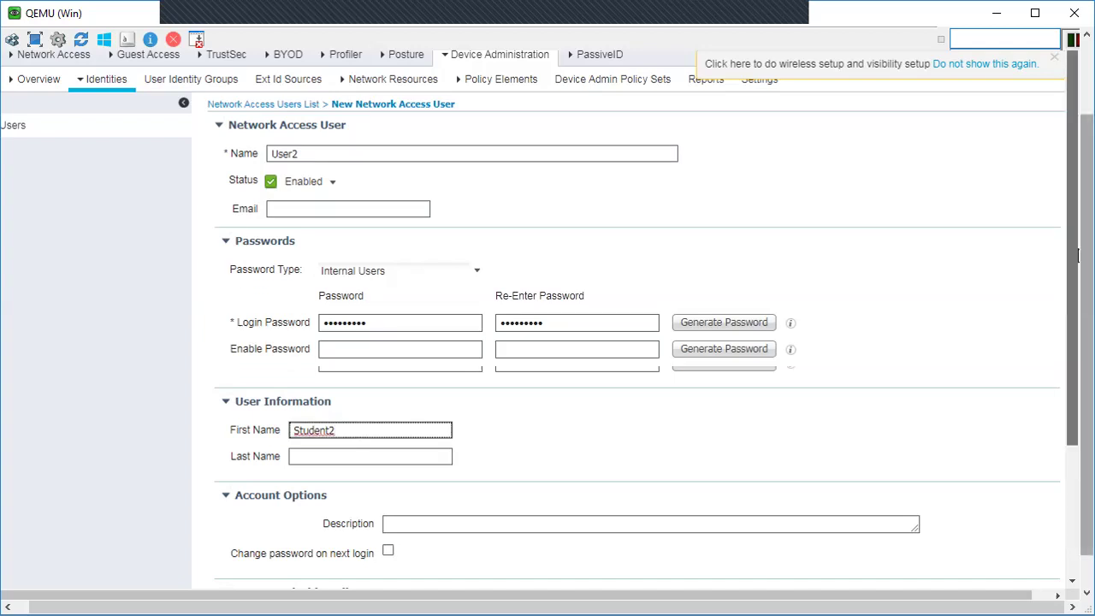
drag(1076, 258, 1072, 490)
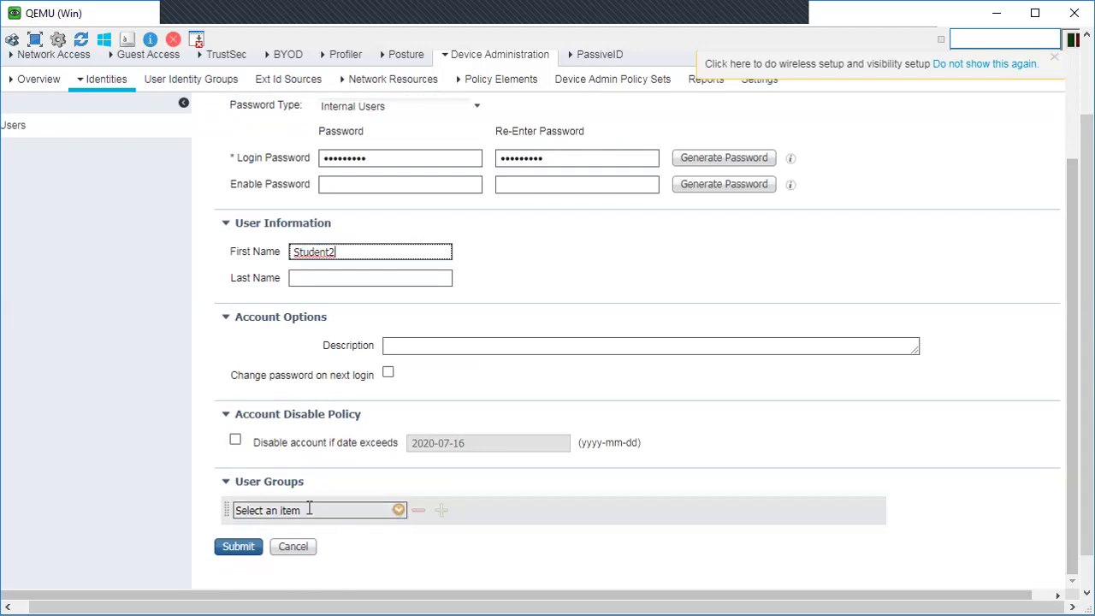
click(399, 511)
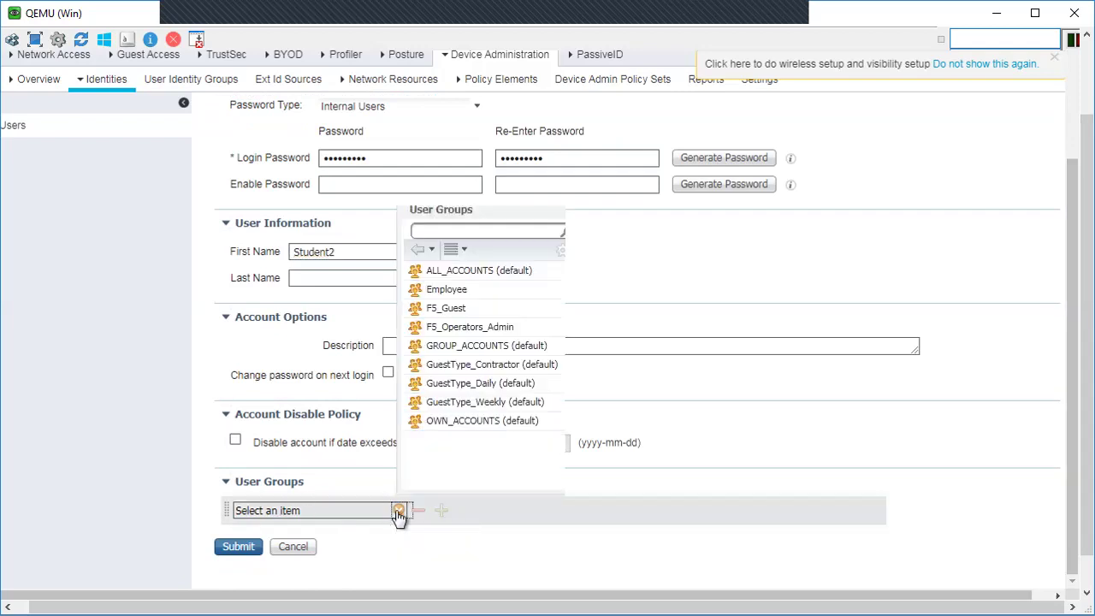
click(459, 327)
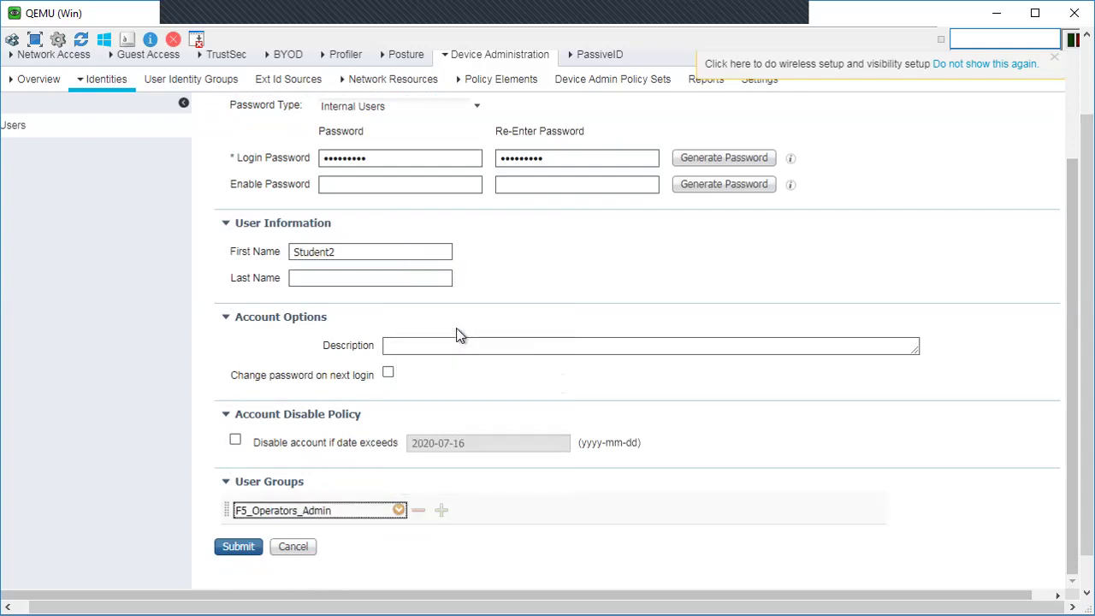
click(242, 552)
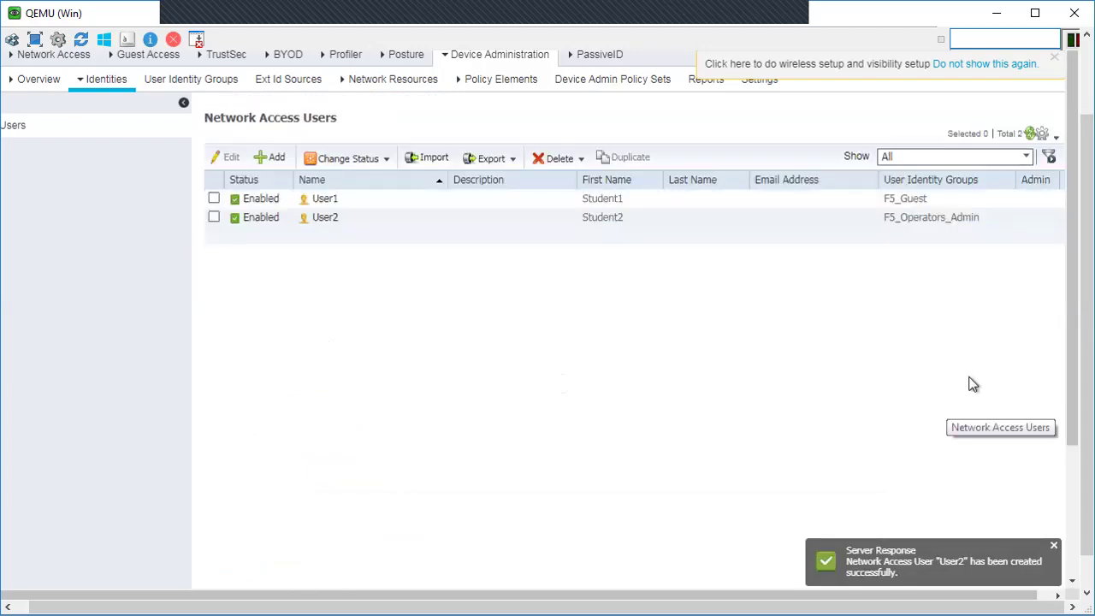
scroll(1079, 391, up, 2)
scroll(1079, 392, up, 1)
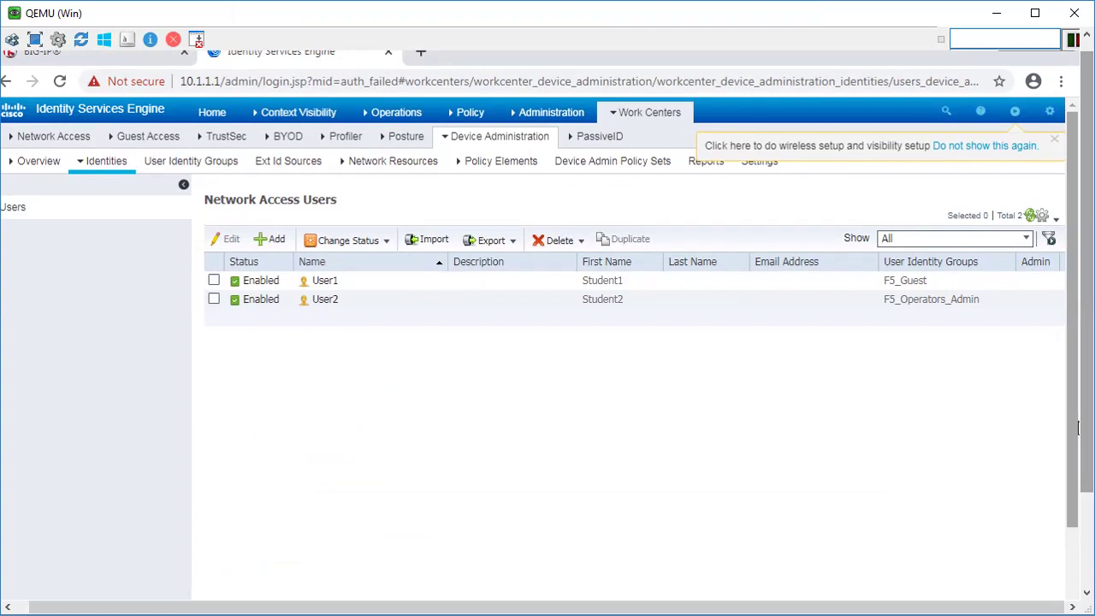
Step: Go to Work Centers > Device Administration > Policy Elements
click(671, 115)
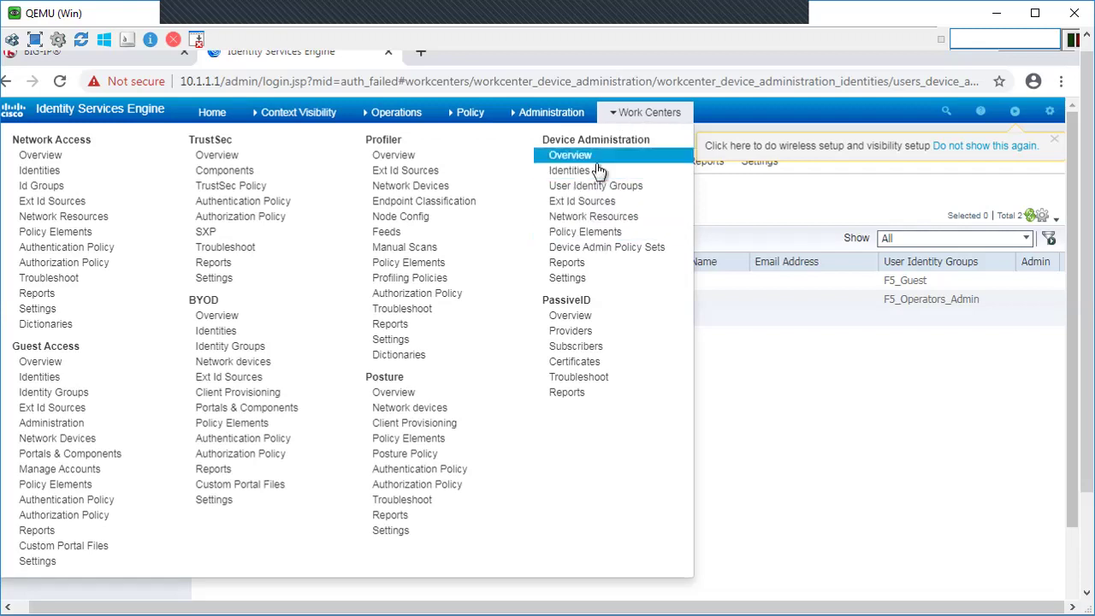
click(585, 232)
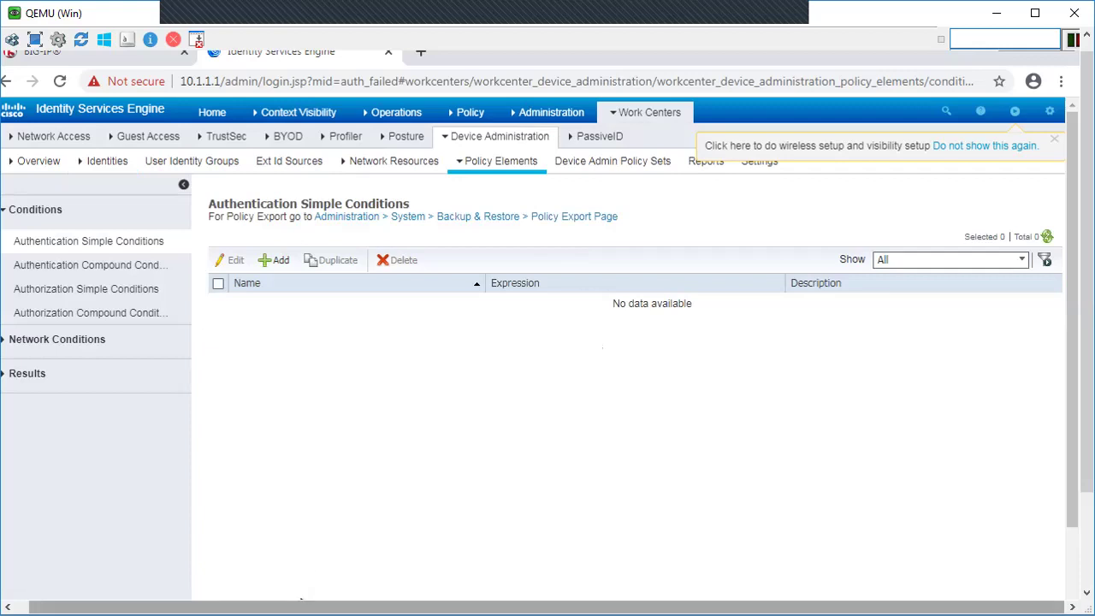
scroll(315, 601, left, 1)
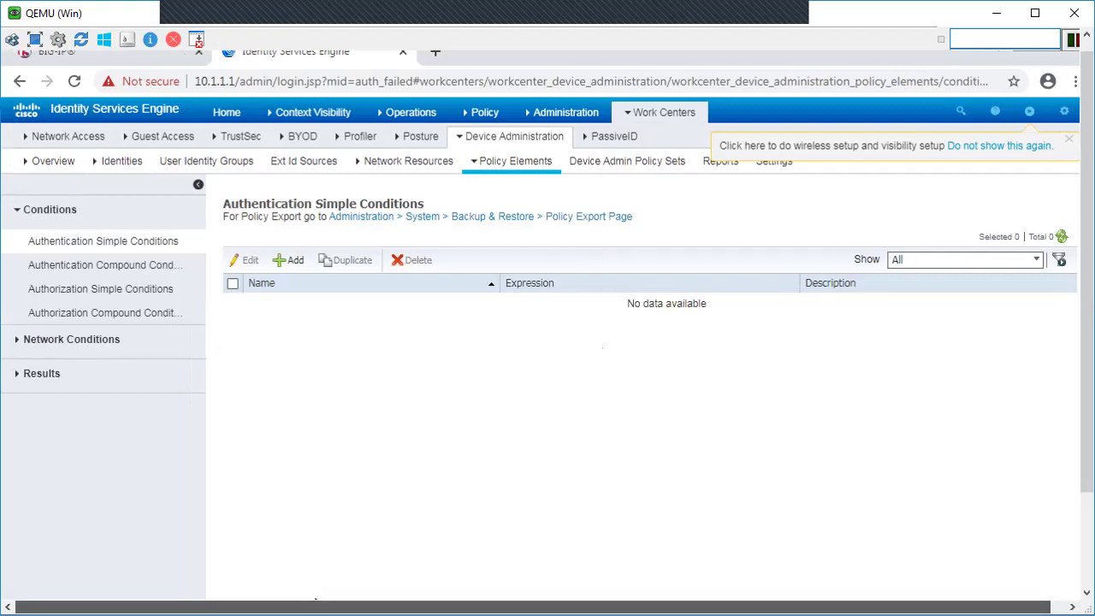
Step: Create TACACS command set PermitAll that permits any command not listed
click(17, 378)
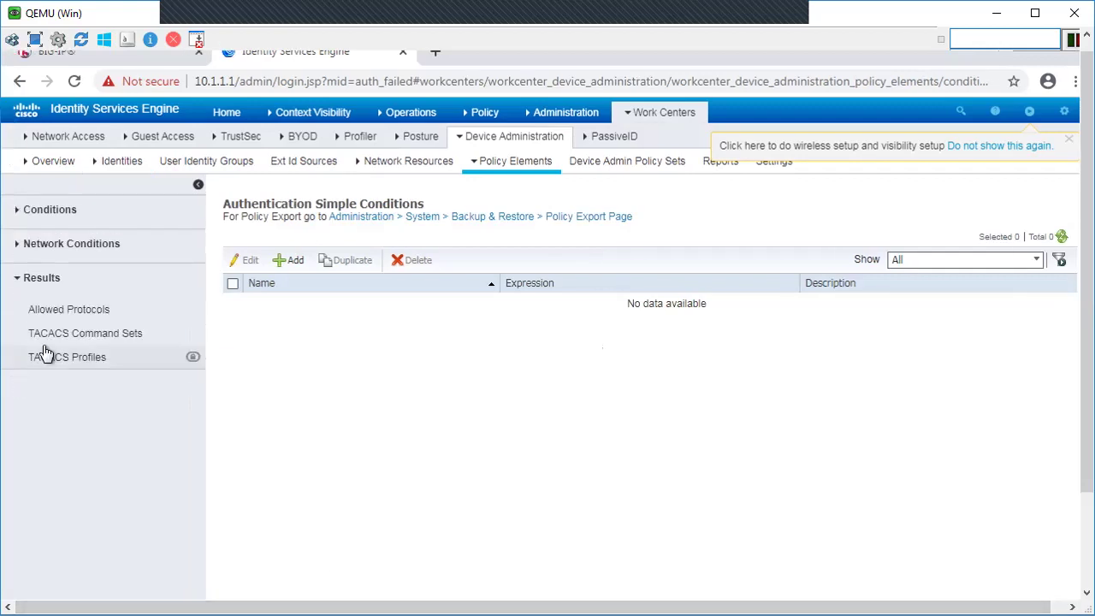
click(66, 334)
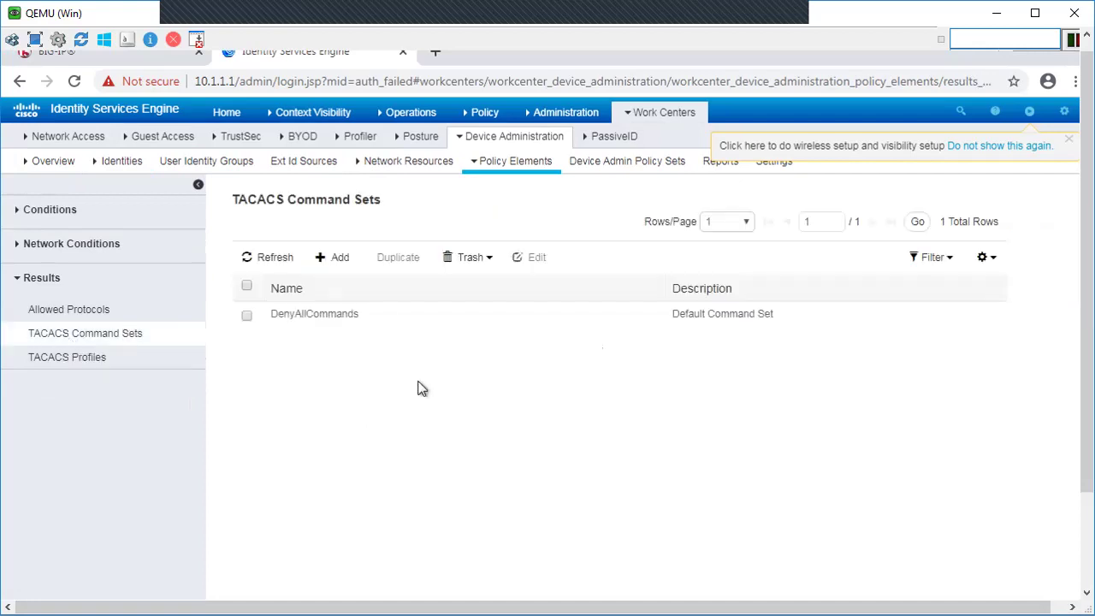
click(339, 264)
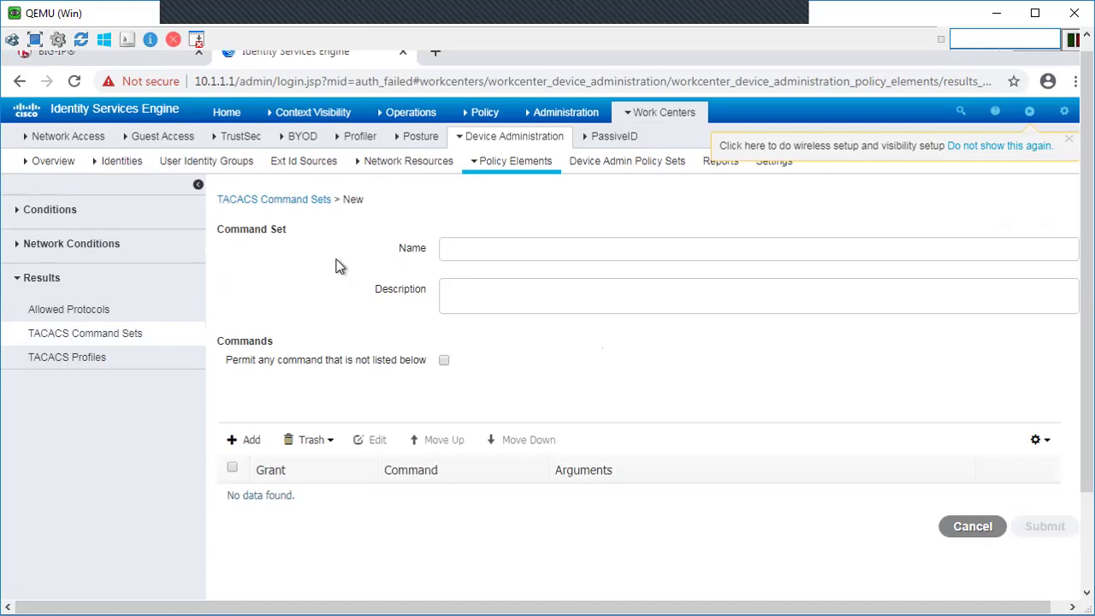
text(PermitAll)
drag(231, 359, 448, 368)
click(444, 363)
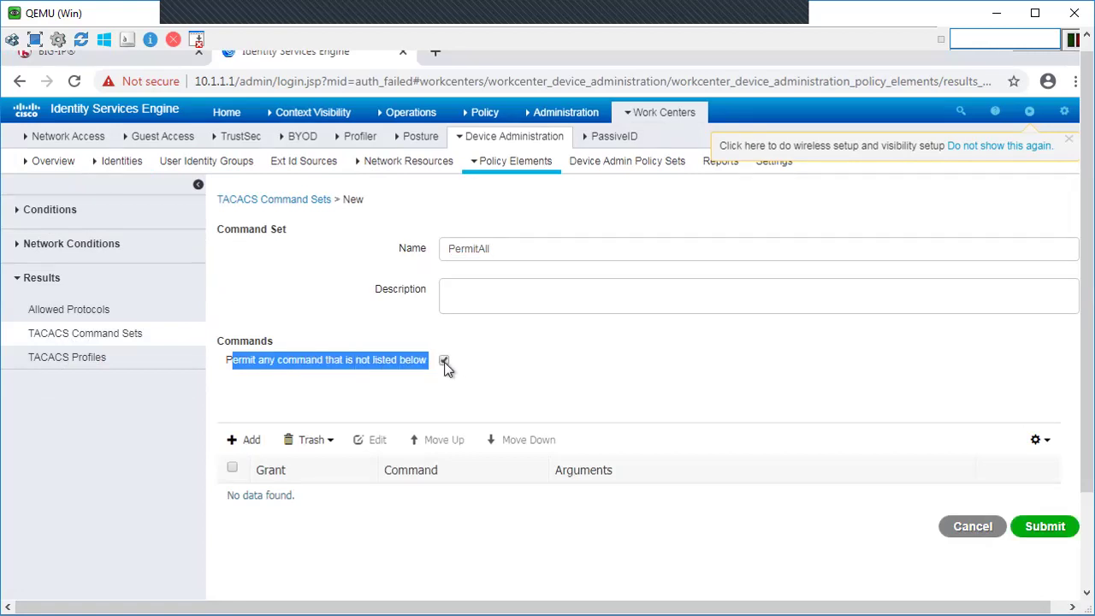
drag(837, 606, 852, 606)
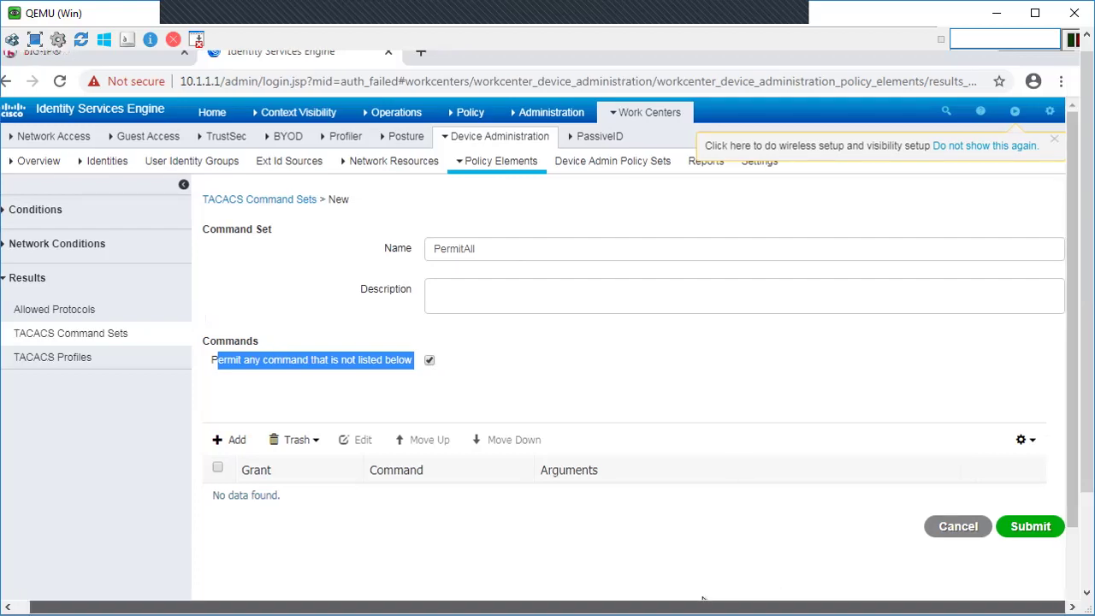
click(1027, 526)
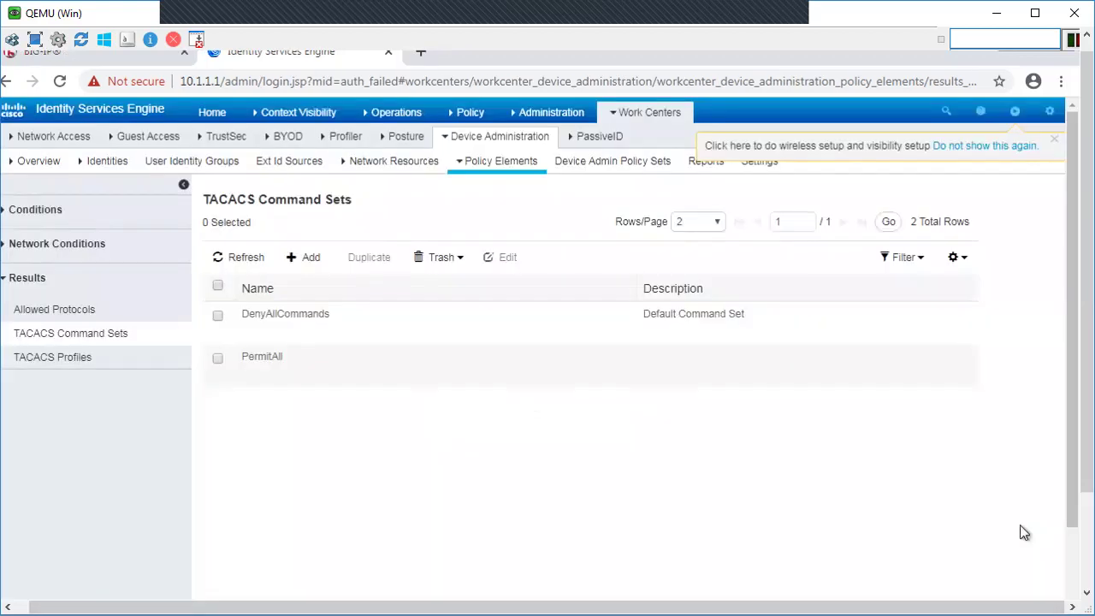
click(52, 359)
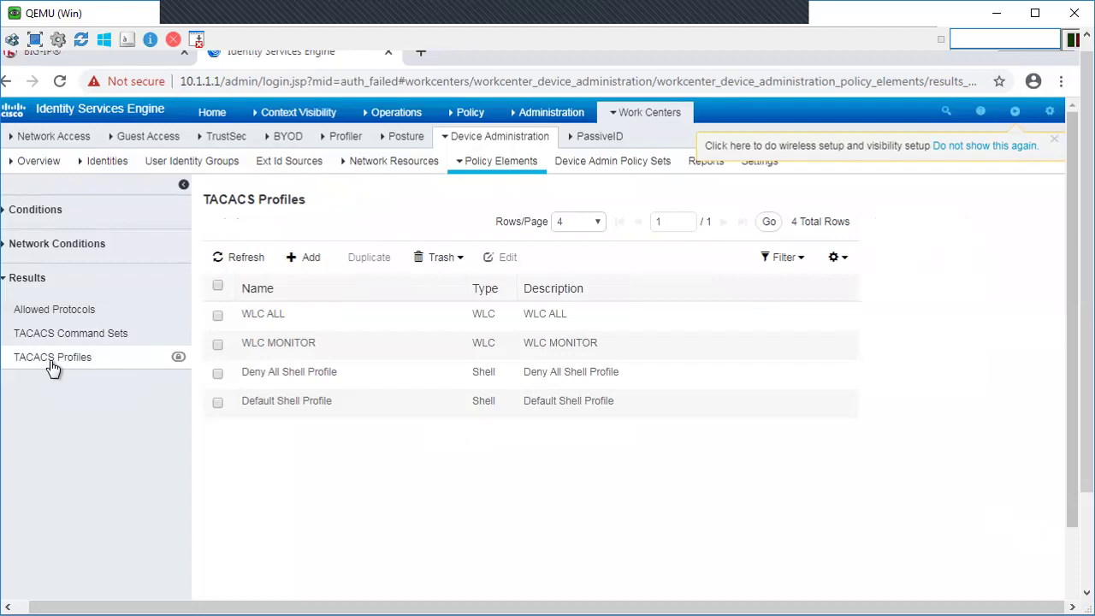
Step: Create TACACS profile F5Guest with raw attribute F5-LTM-User-Info-1=F5_Guest
click(316, 257)
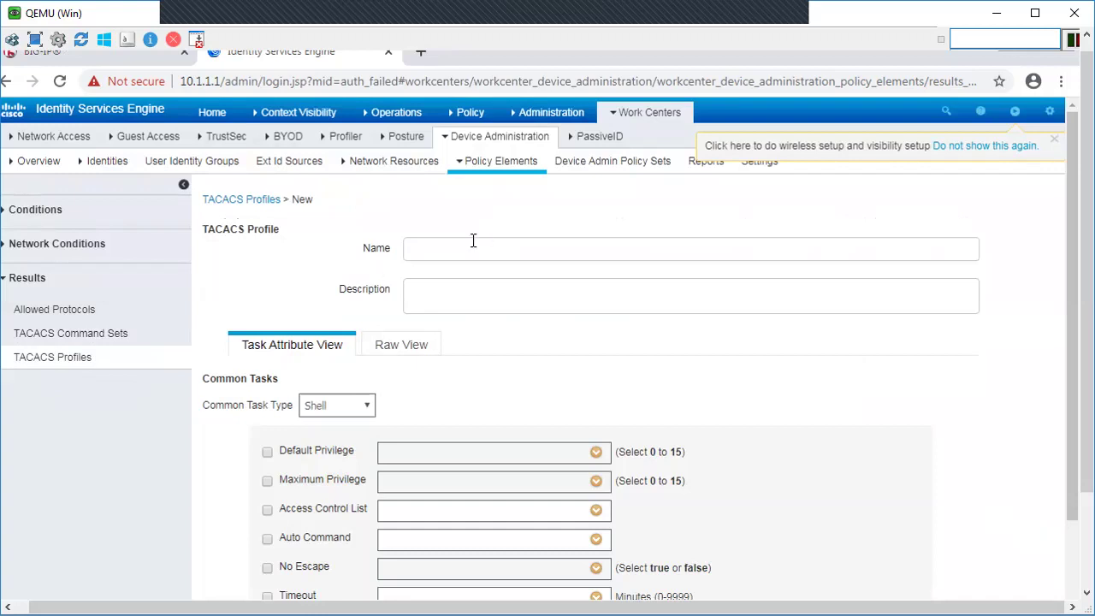
text(G)
text(F5)
text(_)
text(Gue)
text(st)
click(401, 349)
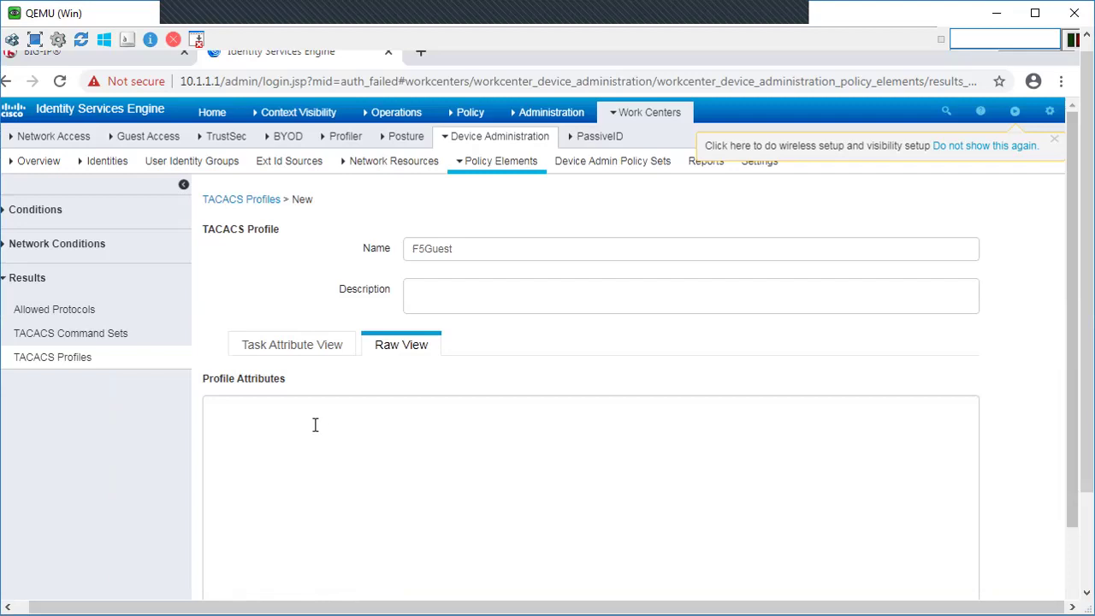
click(315, 425)
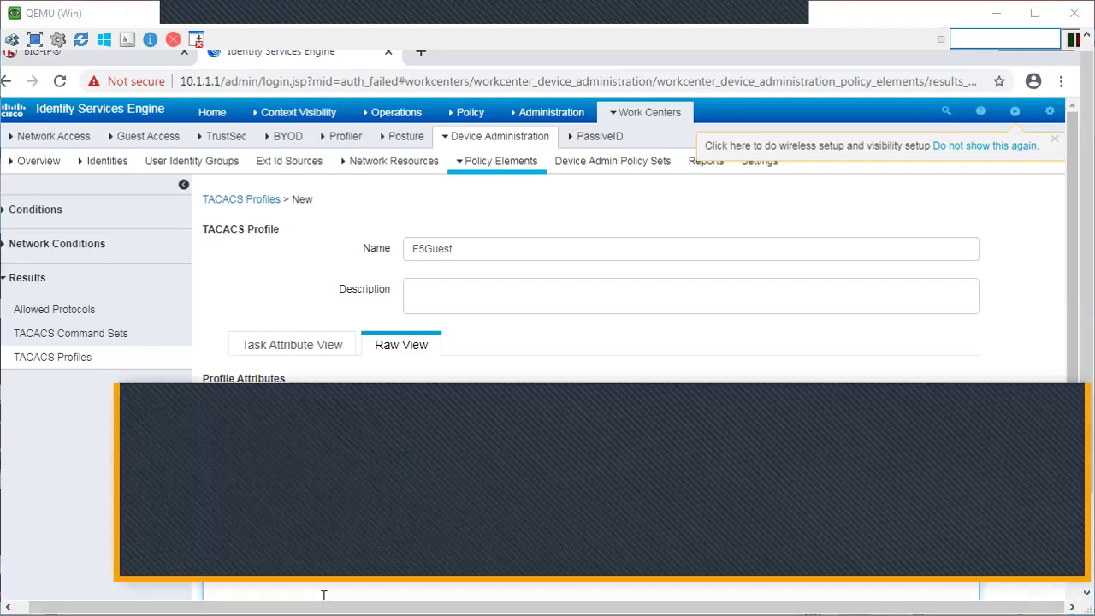
text(F5)
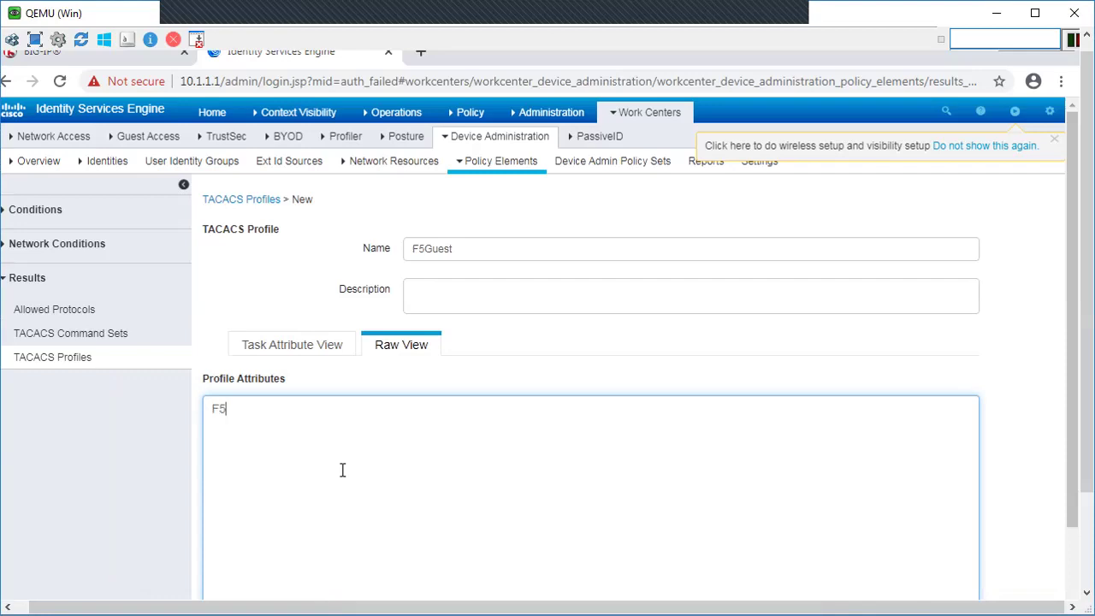
text(-LTM-)
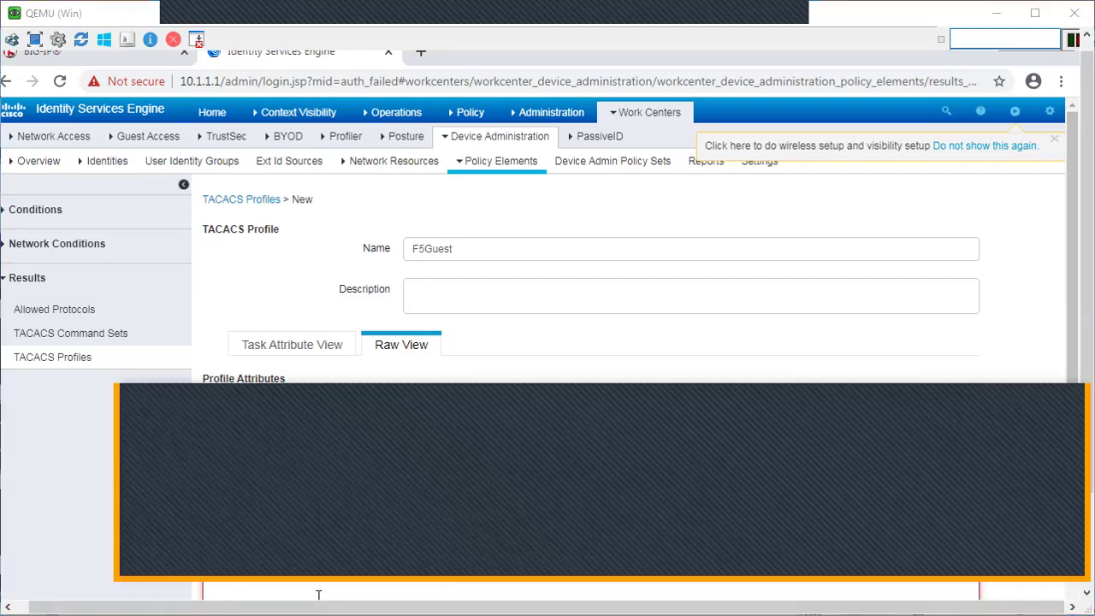
text(User-)
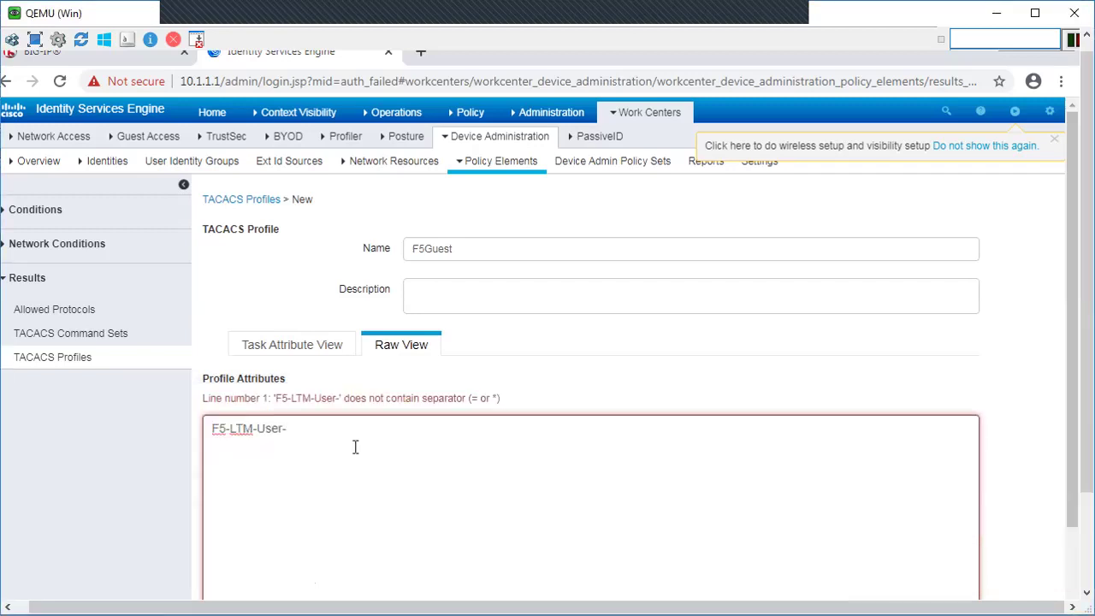
text(Info-1=)
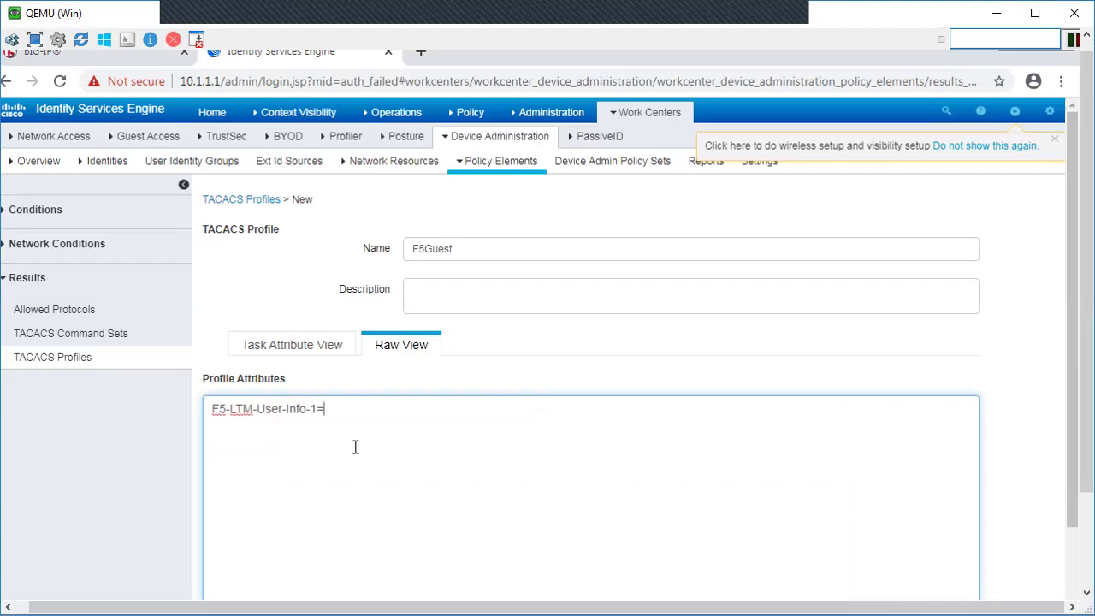
text(F5)
key(shift)
key(shift)
key(shift)
key(shift)
key(shift)
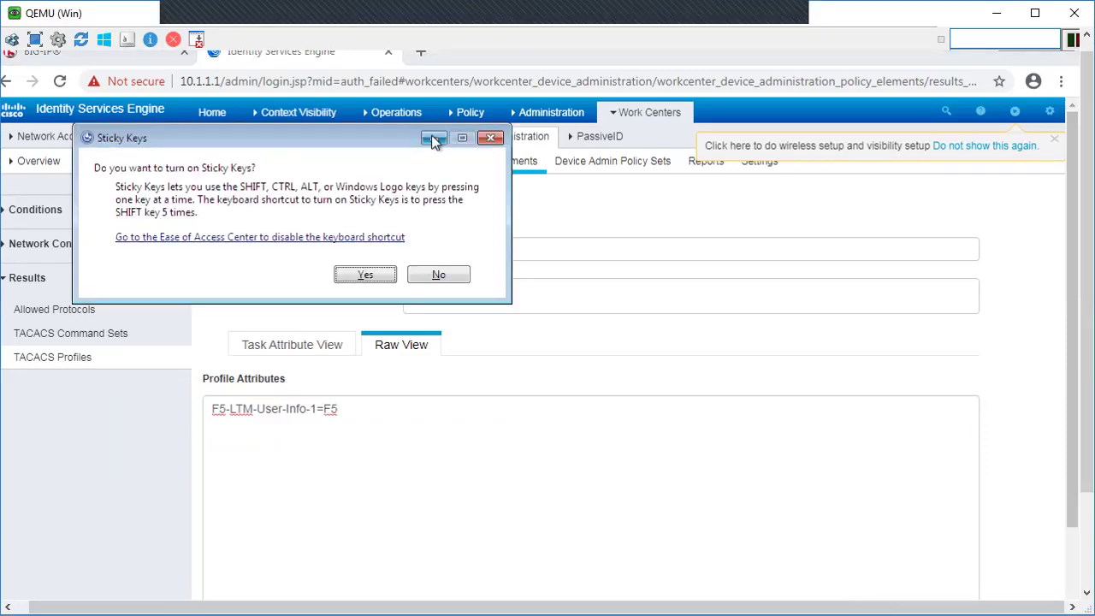
click(490, 137)
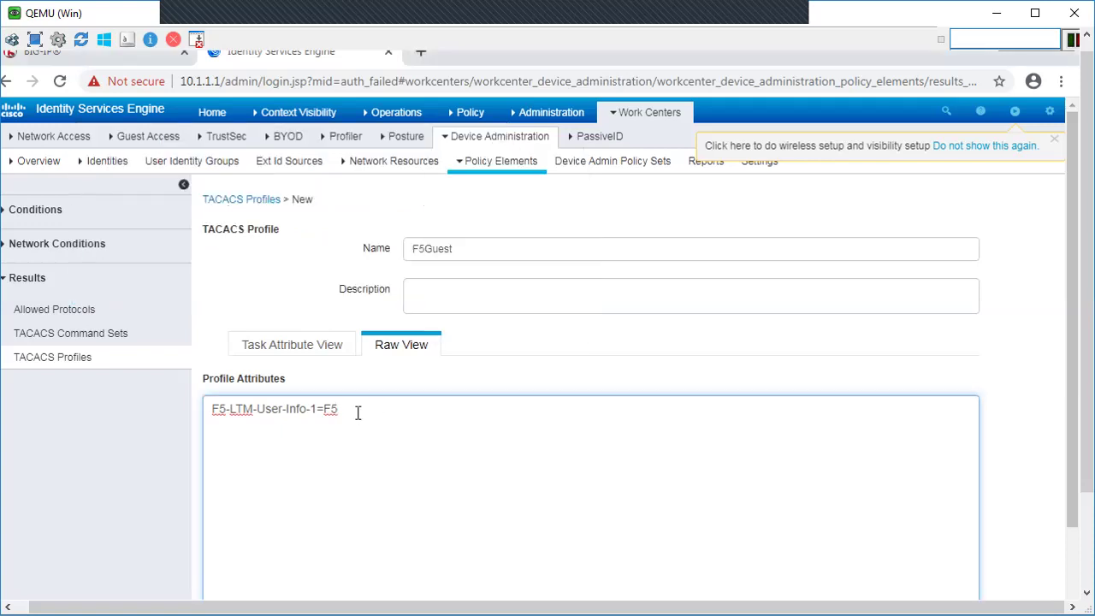
text(_Guest)
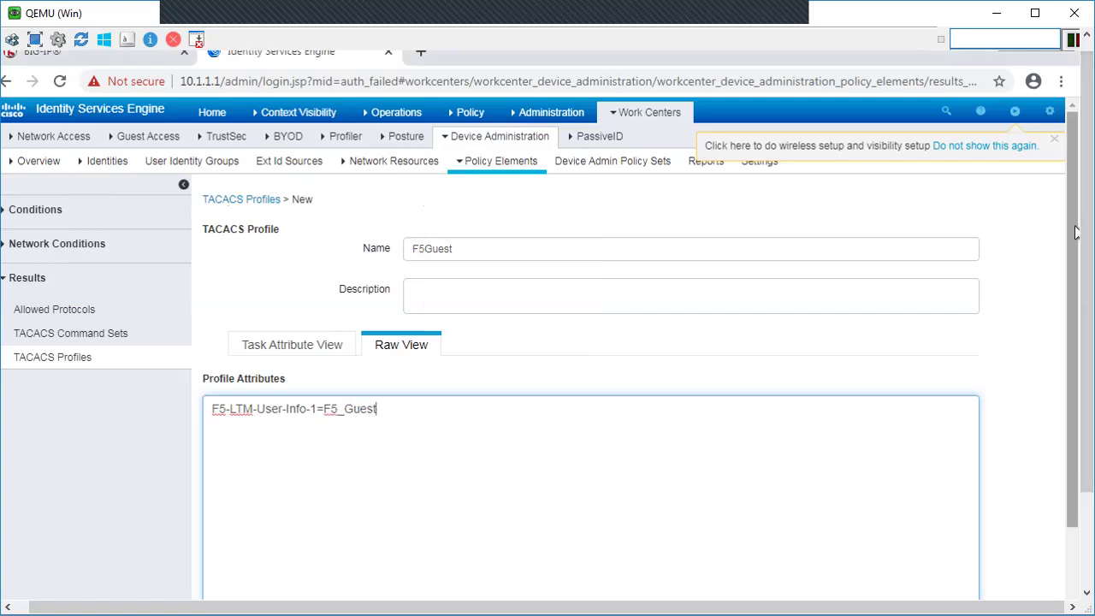
drag(1076, 232, 1076, 314)
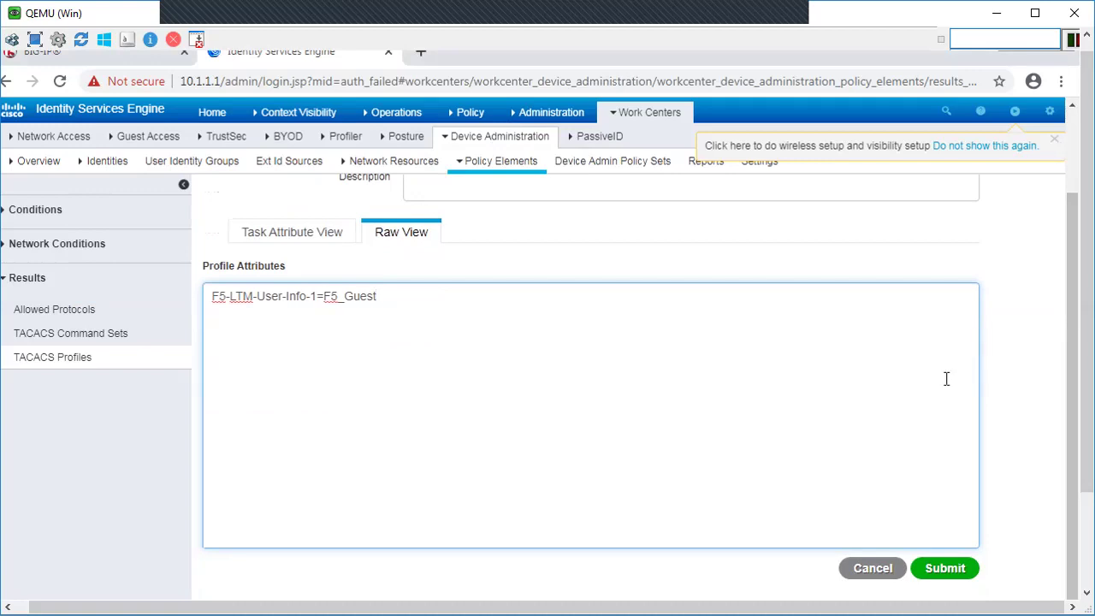
click(955, 581)
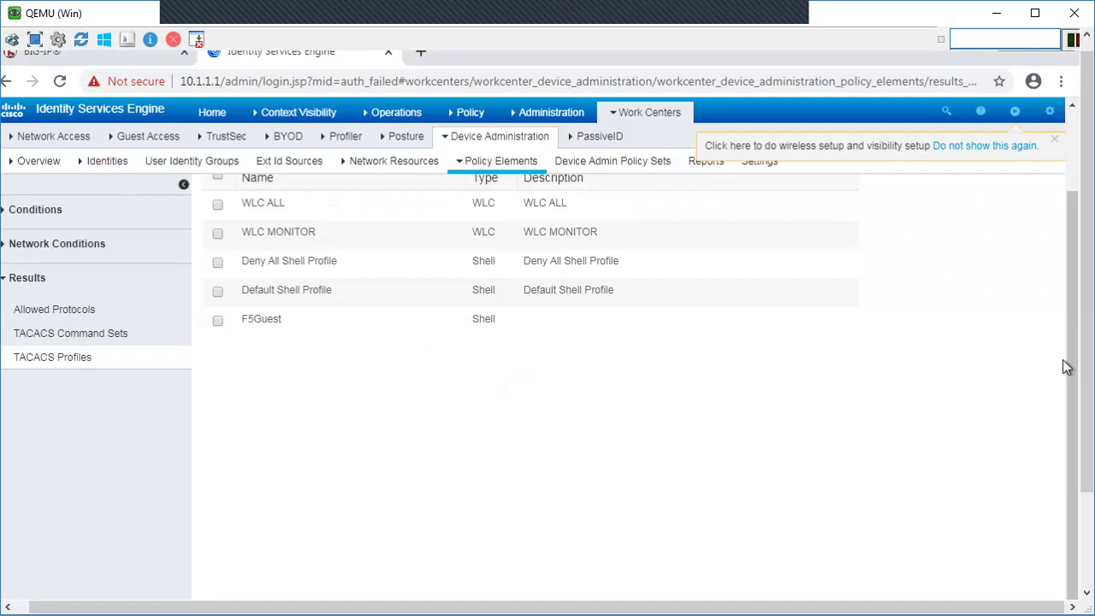
Step: Add a new TACACS profile named F5Admin
scroll(1075, 379, up, 1)
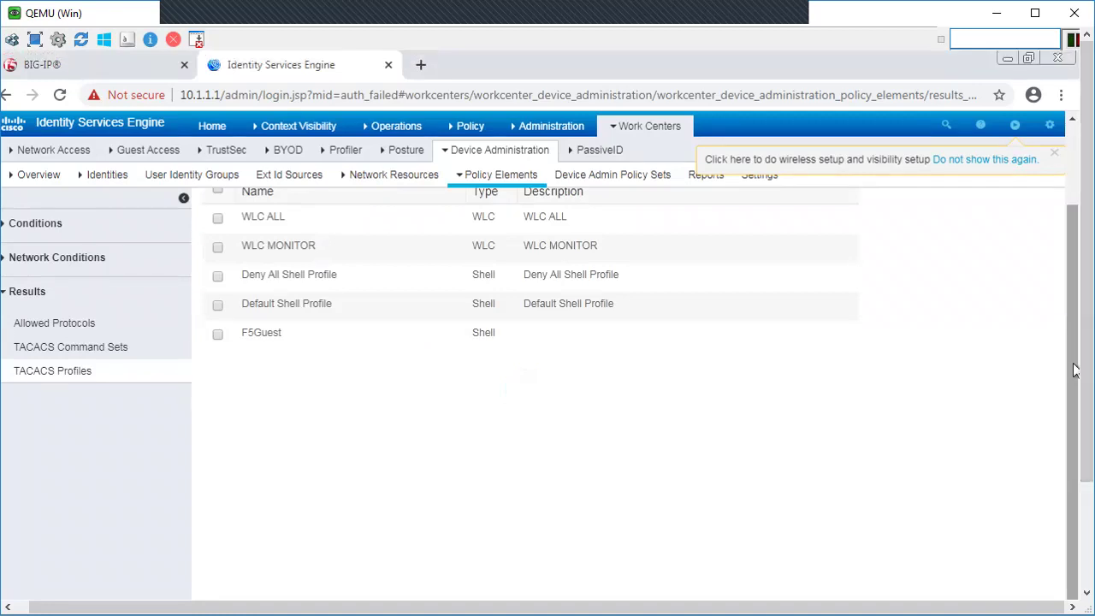
scroll(1071, 330, up, 1)
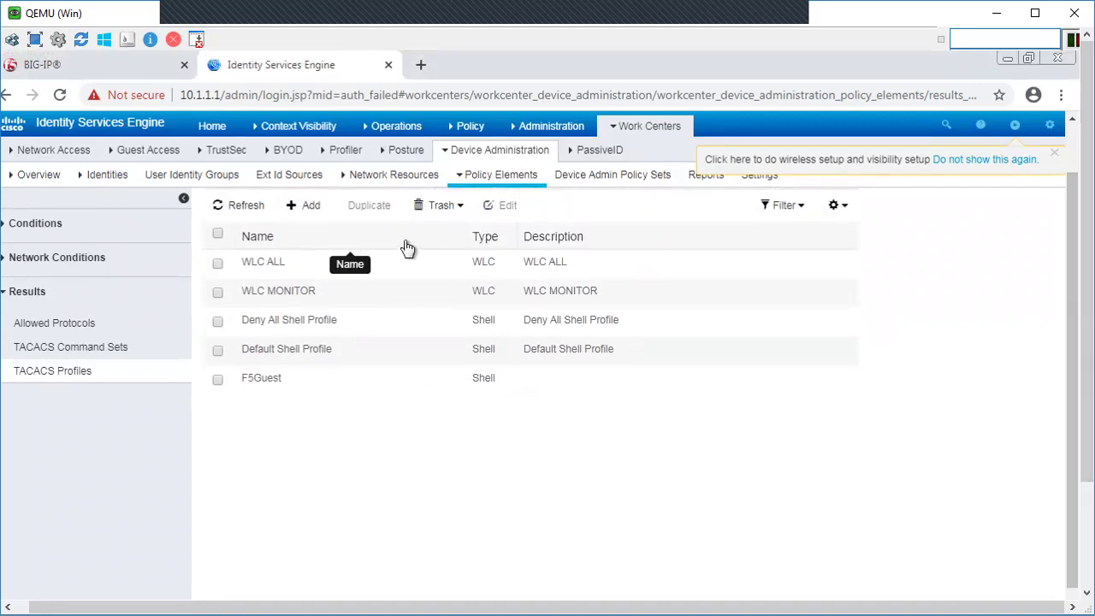
click(305, 209)
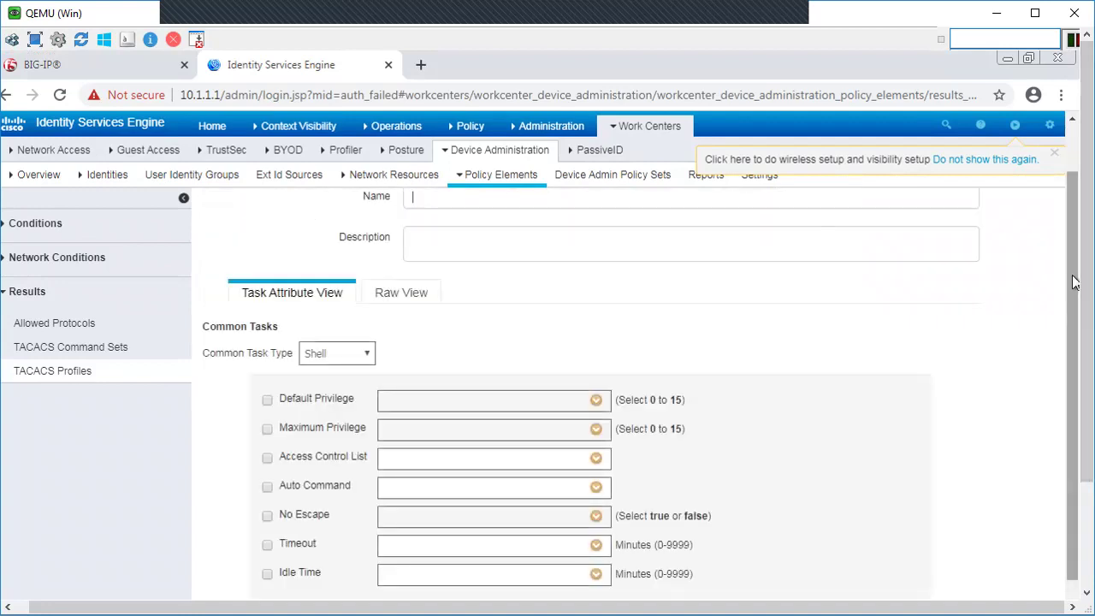
scroll(1070, 233, up, 1)
scroll(1071, 233, up, 1)
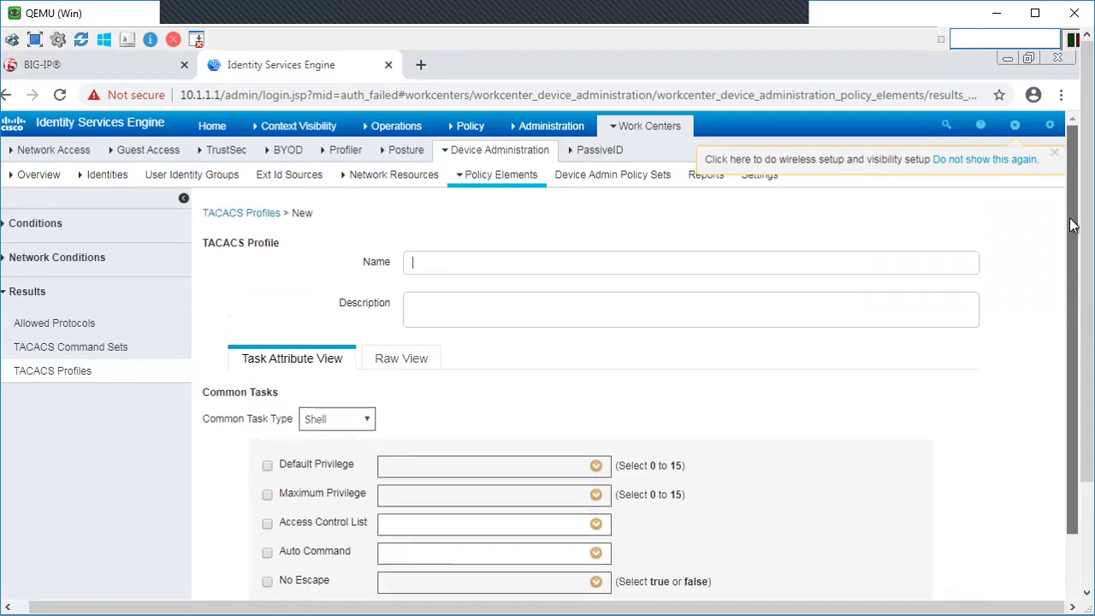
click(444, 262)
text(F)
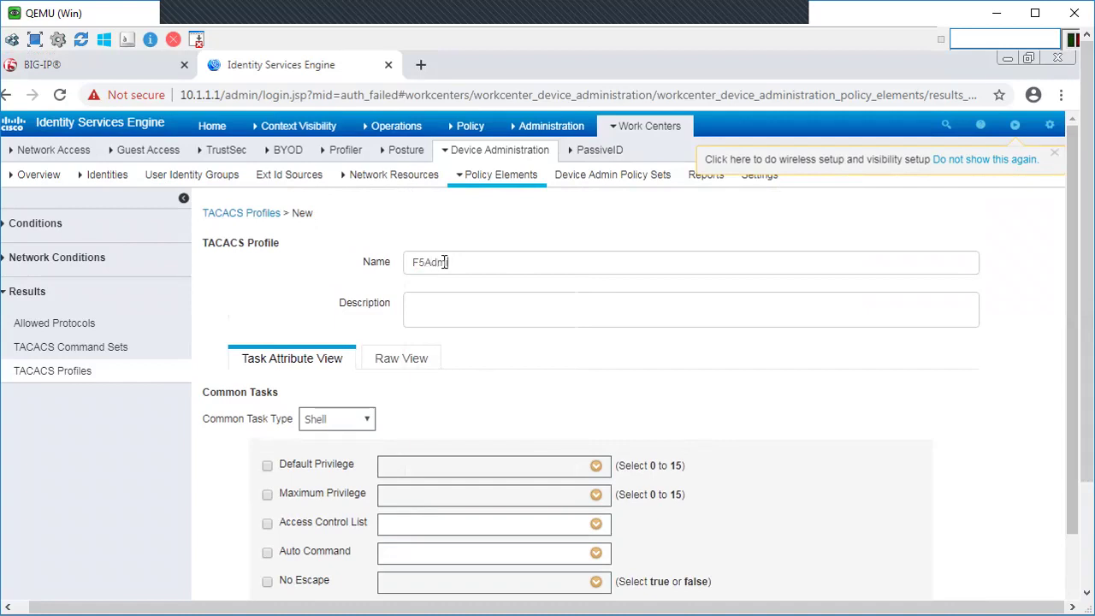
text(5Admin)
Step: Enter raw attribute F5-LTM-User-Info-1=F5_Admin and submit the F5Admin profile
click(405, 364)
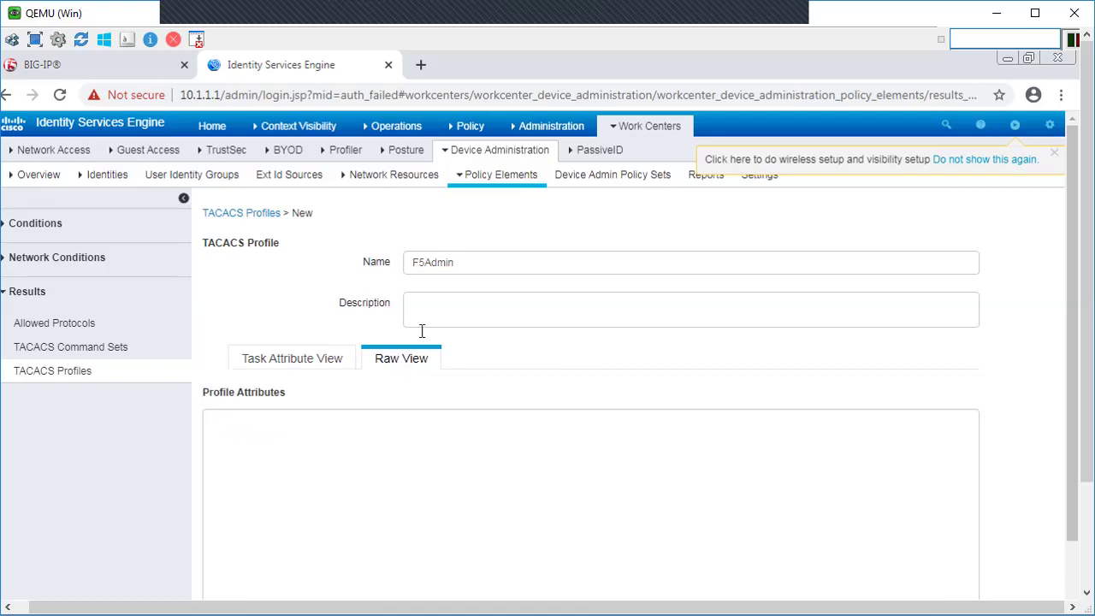
click(300, 428)
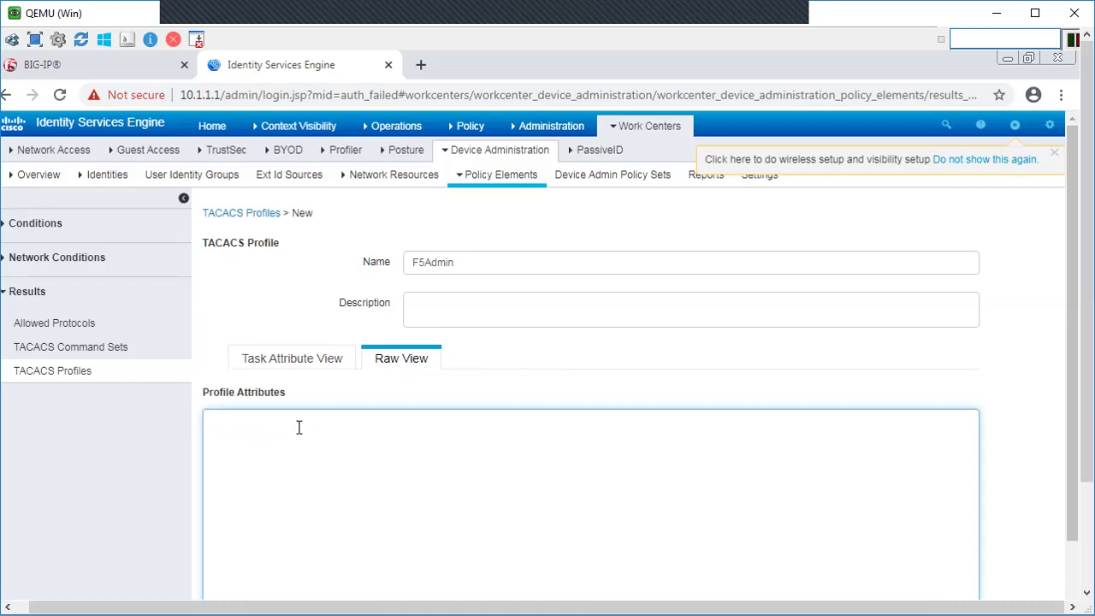
text(F5-)
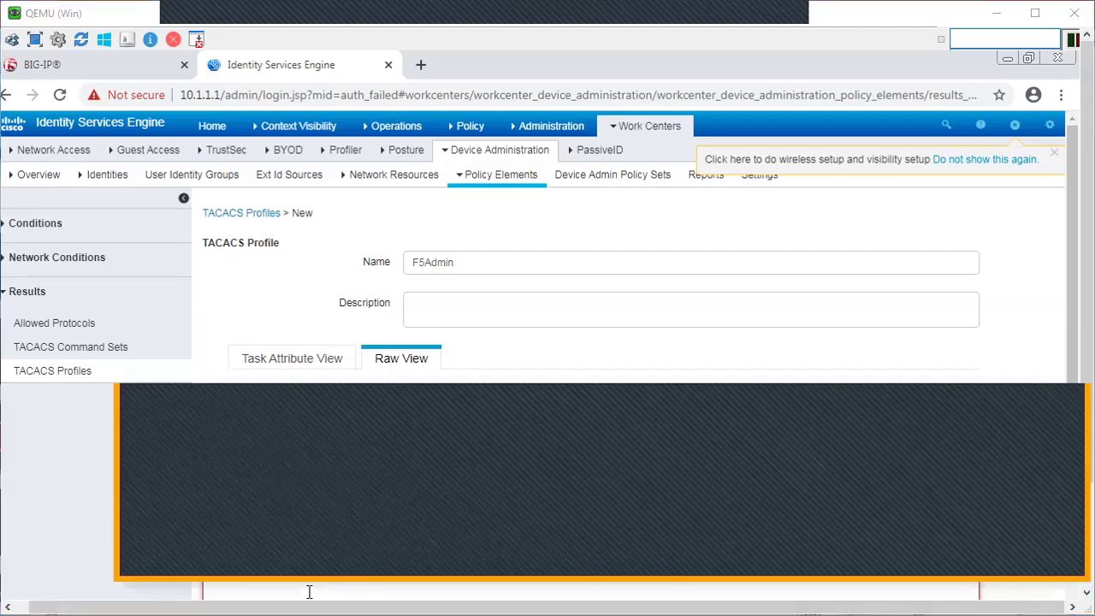
text(LTM)
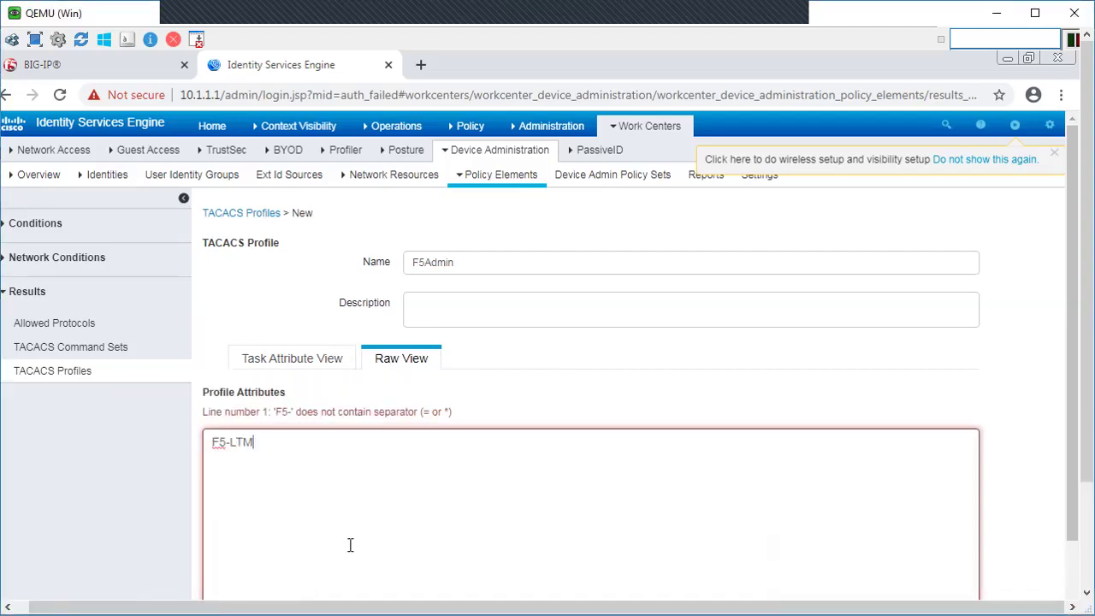
text(-Us)
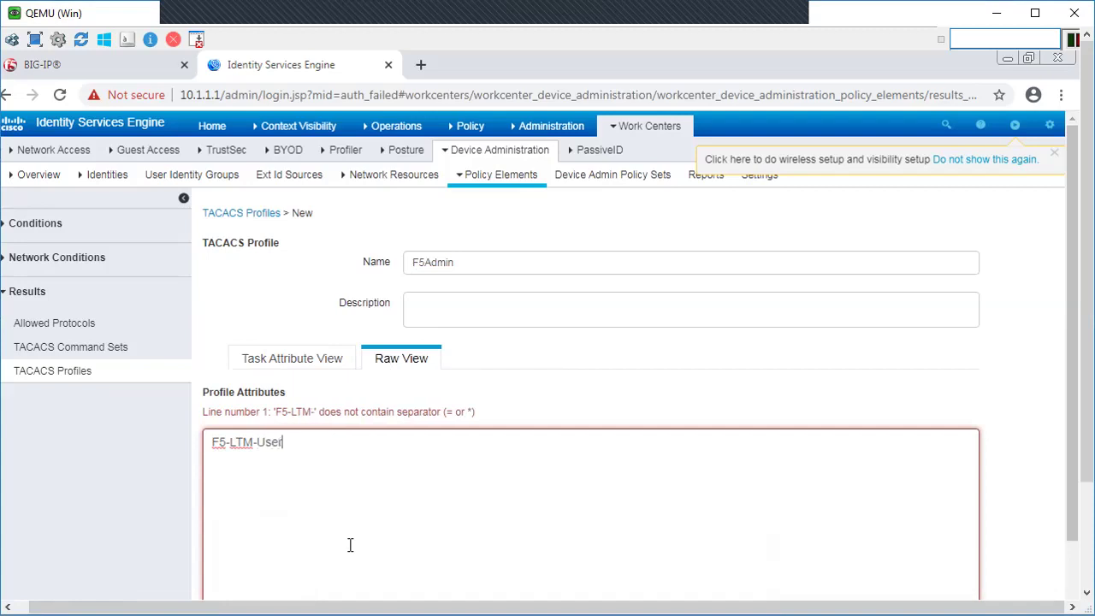
text(er)
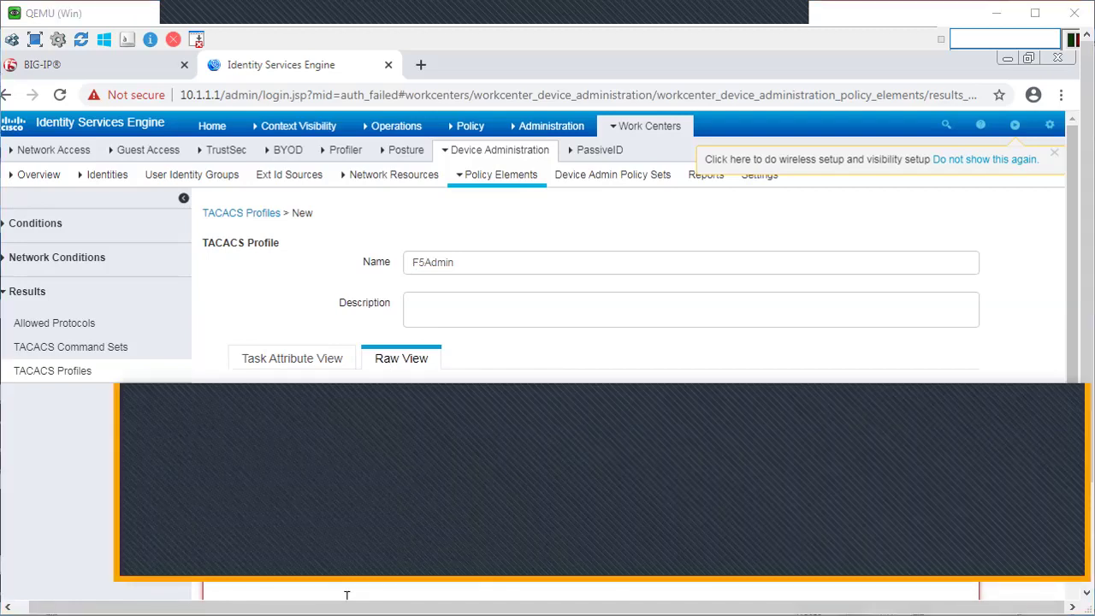
text(-Info)
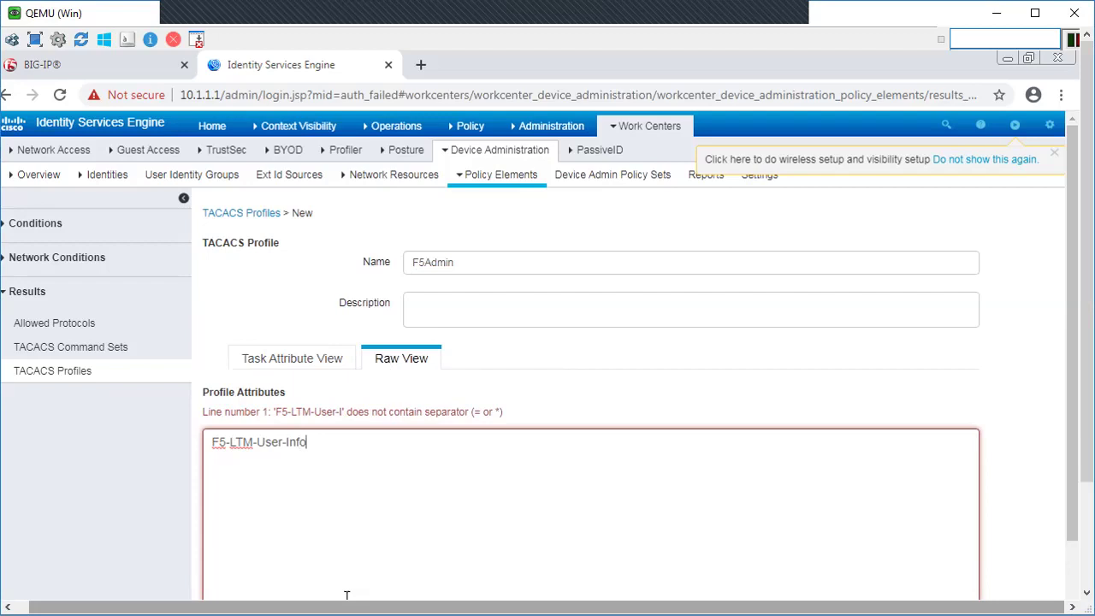
text(-1=F5_A)
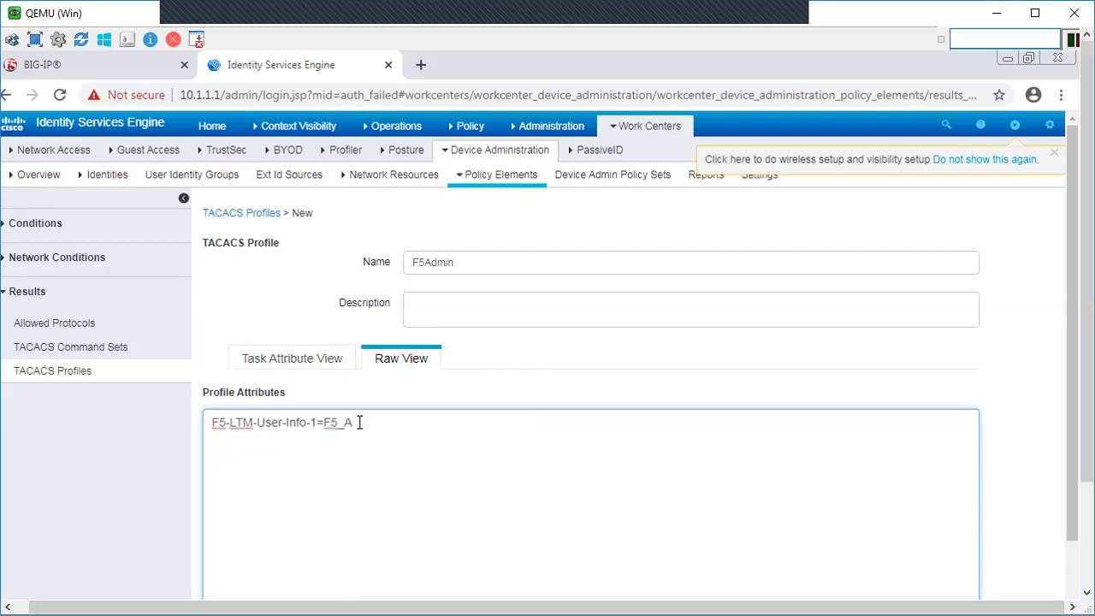
text(dmin)
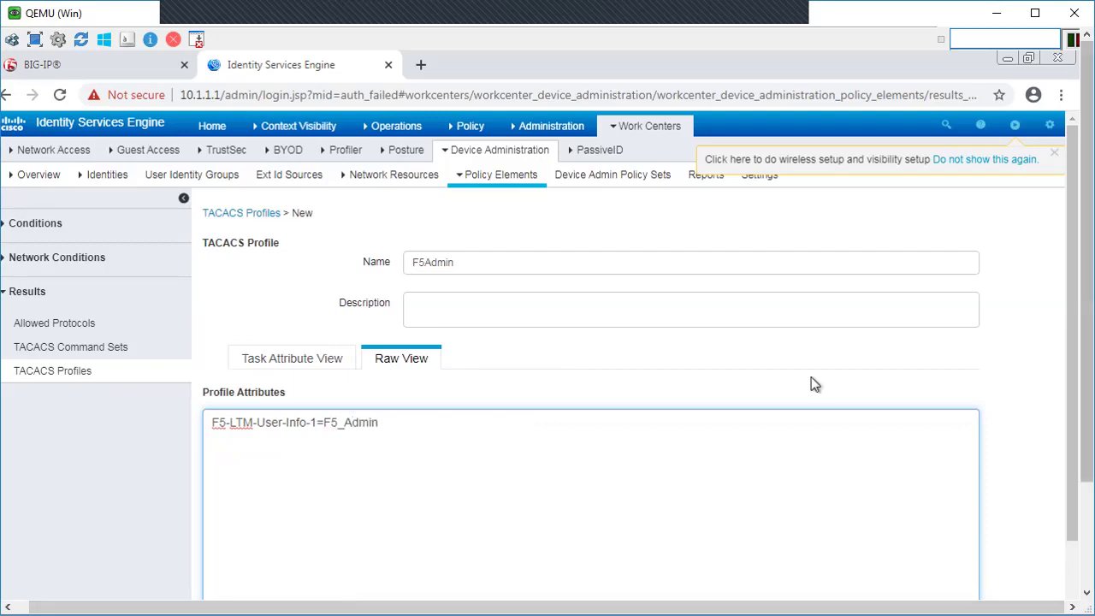
scroll(1078, 248, down, 3)
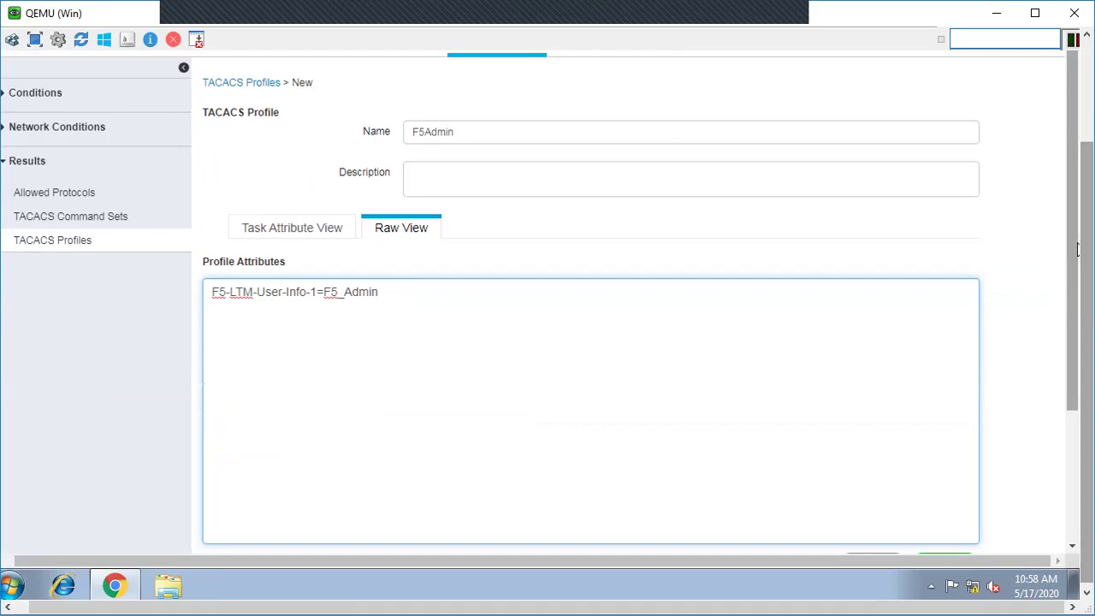
scroll(1077, 316, down, 2)
scroll(1077, 389, down, 1)
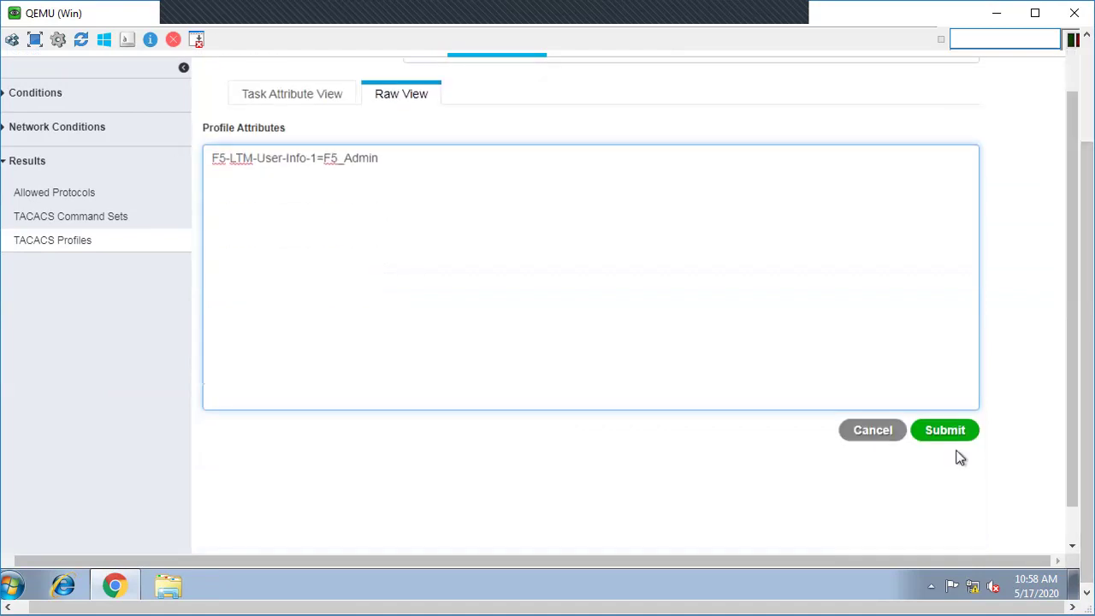
click(956, 445)
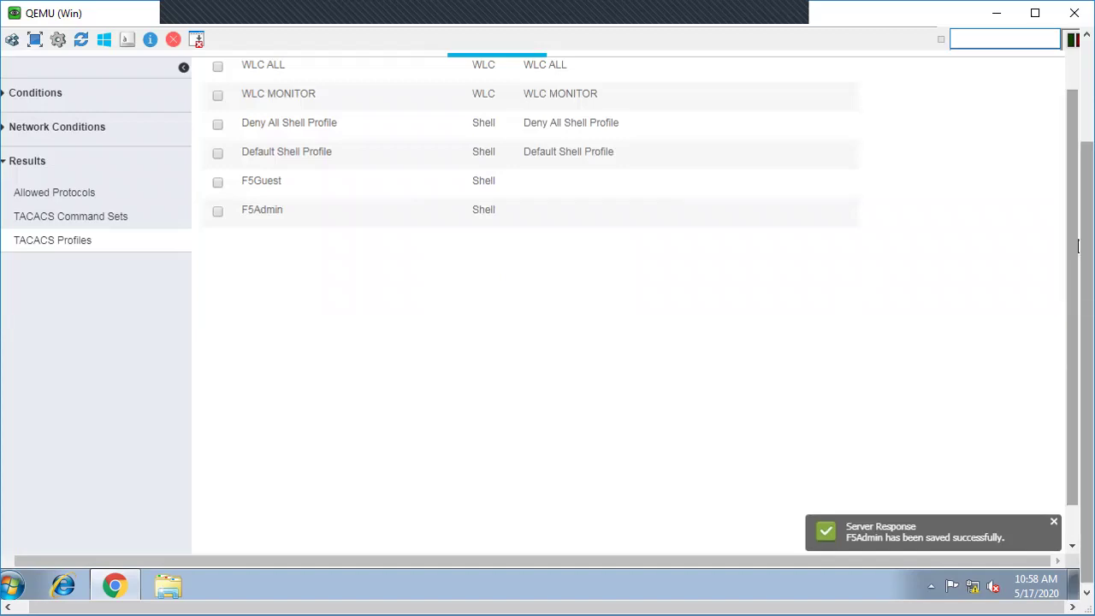
scroll(889, 342, up, 3)
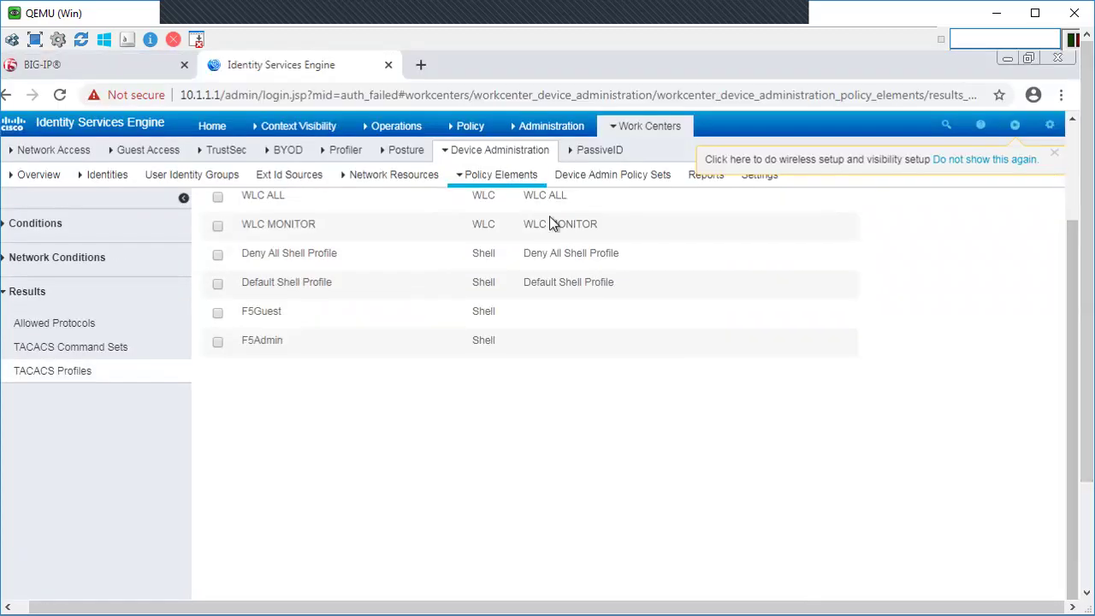
click(187, 175)
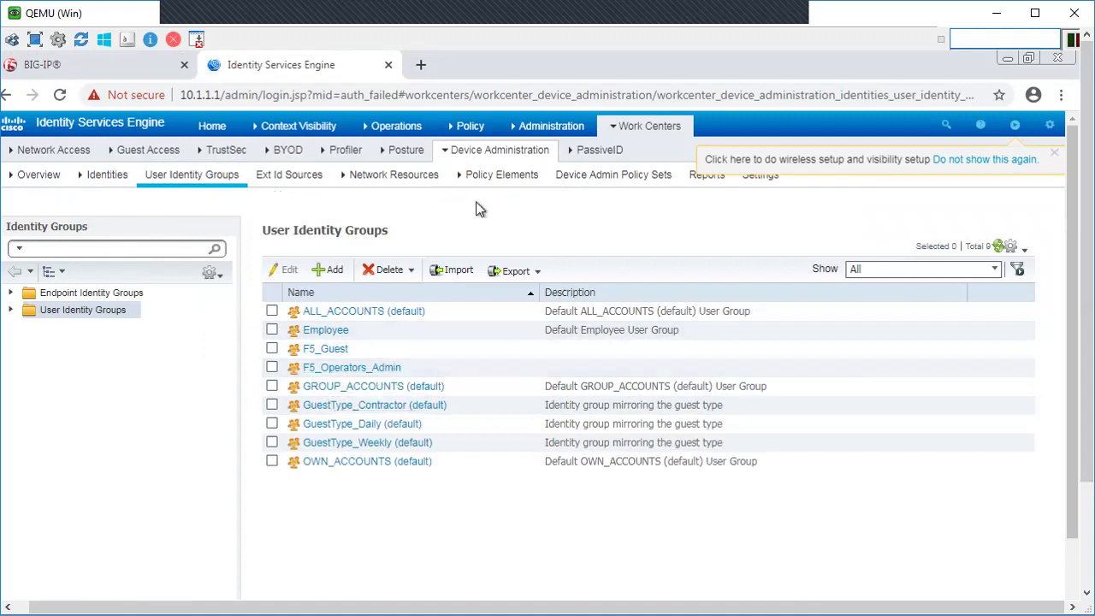
click(646, 128)
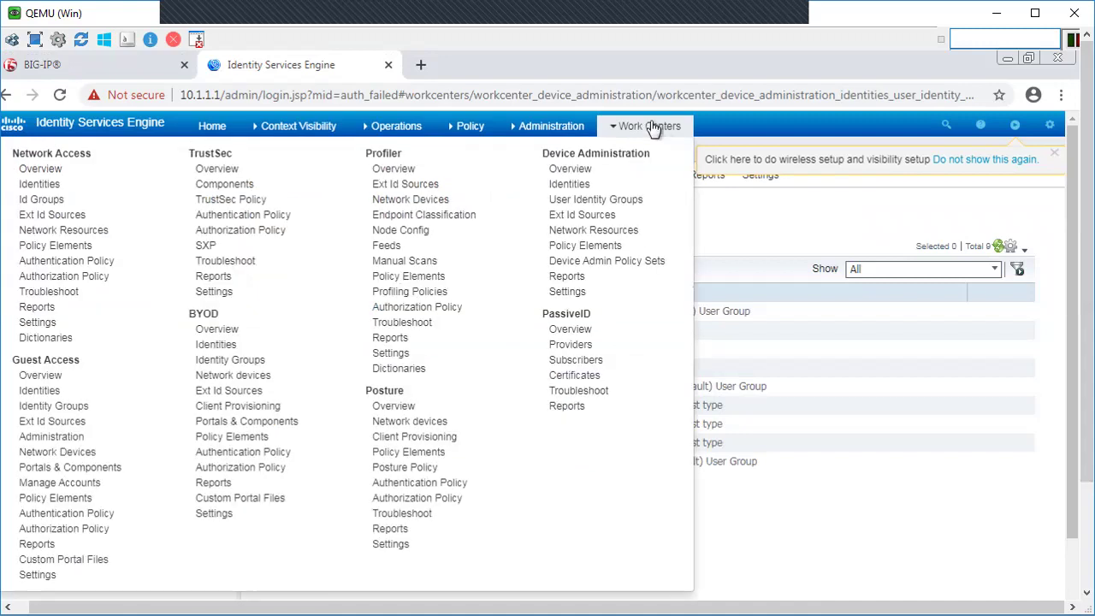
click(585, 250)
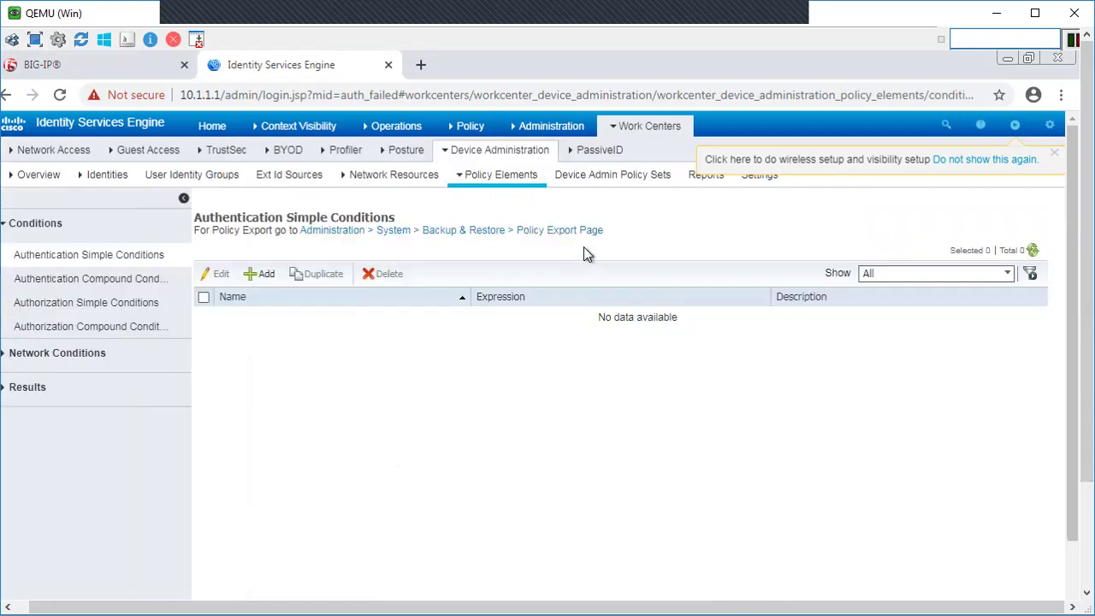
Step: Edit the F5Admin profile attribute to F5-LTM-User-Info-1=F5_Operators_Admin and save
click(25, 392)
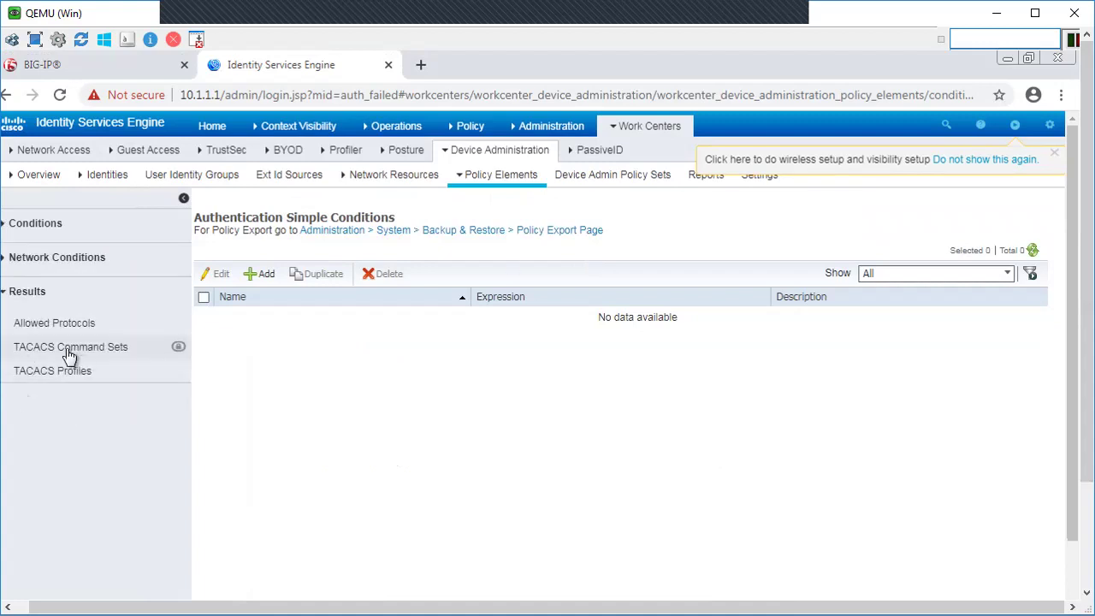
click(44, 376)
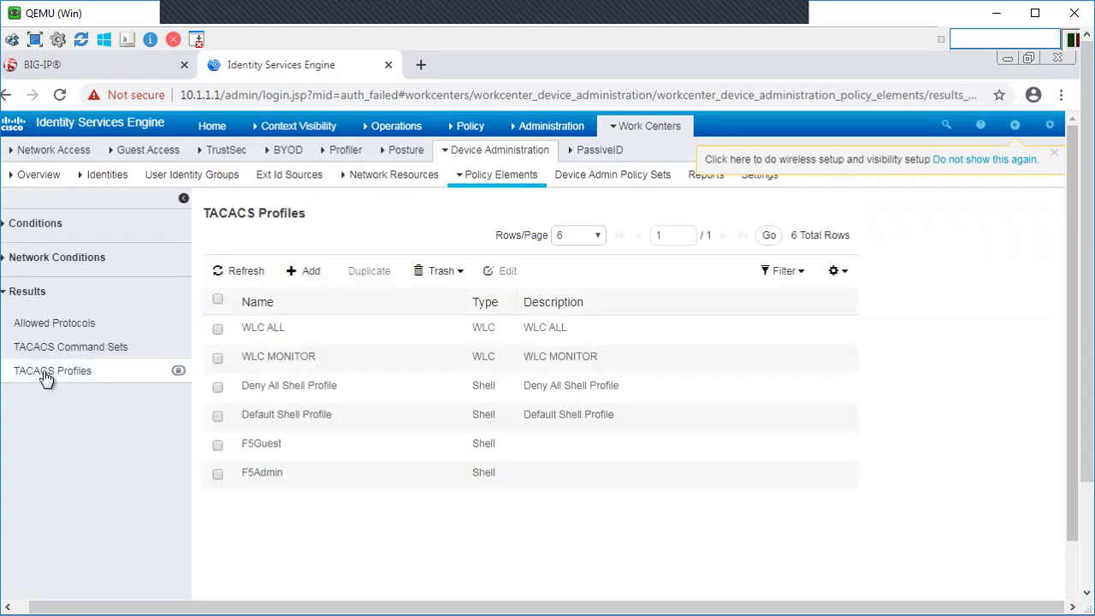
click(218, 474)
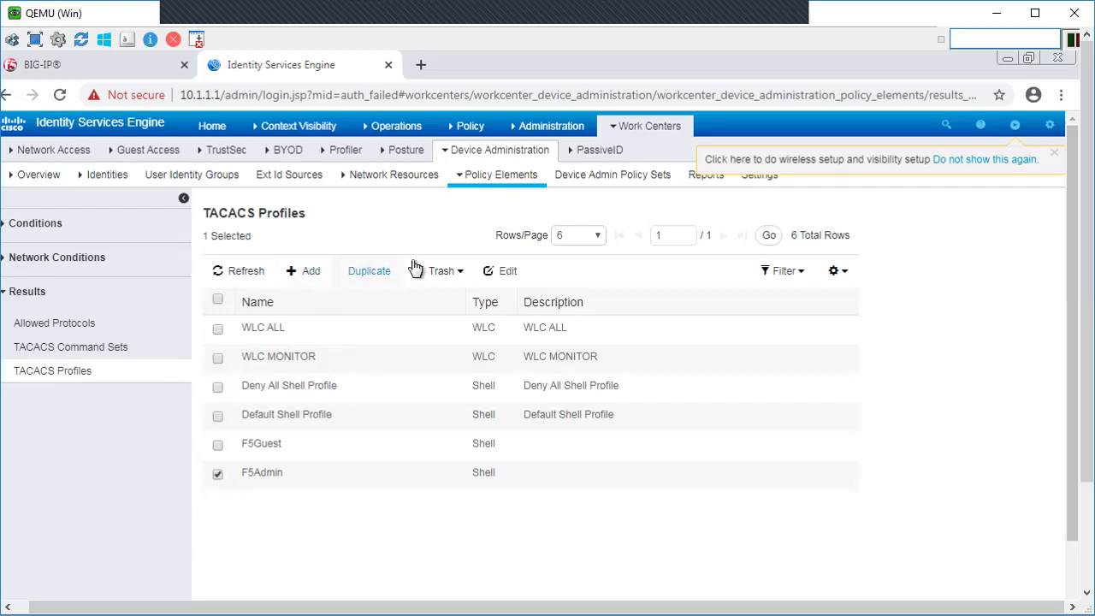
click(507, 272)
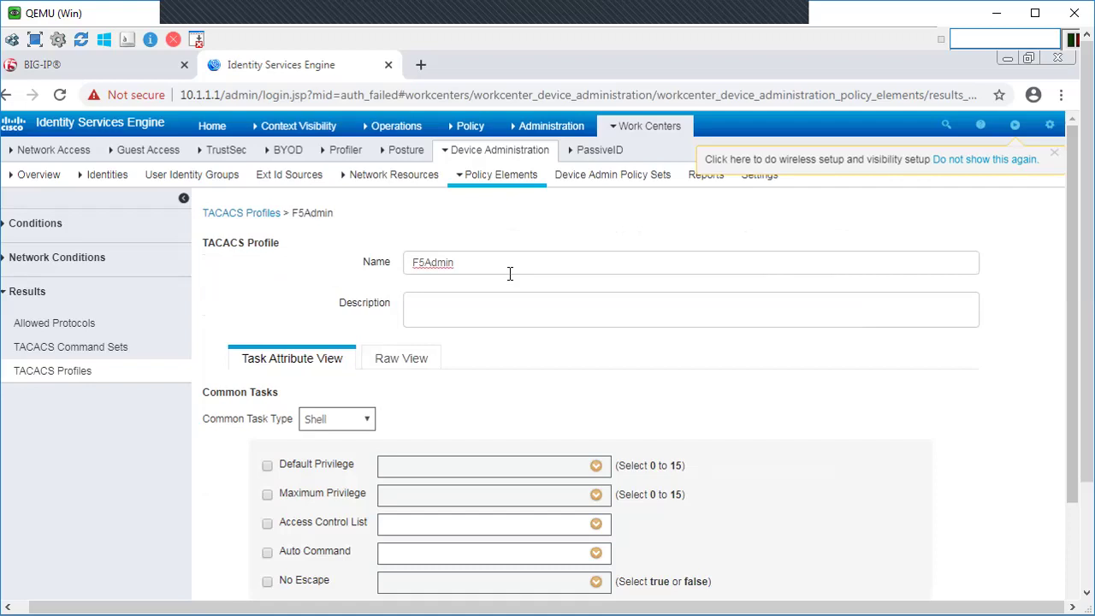
click(402, 364)
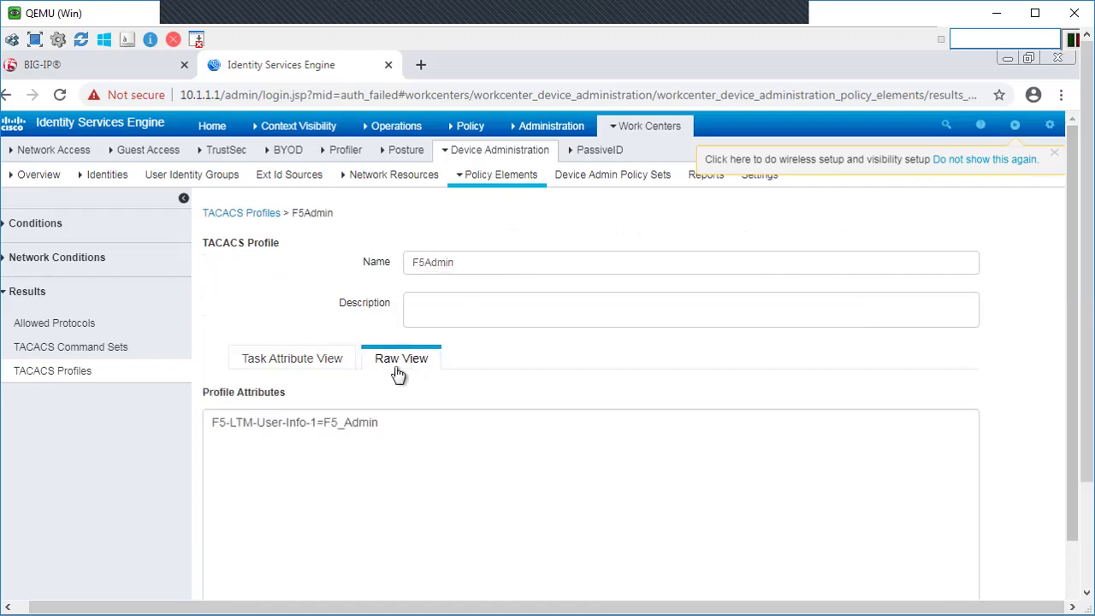
click(344, 425)
text(Operators)
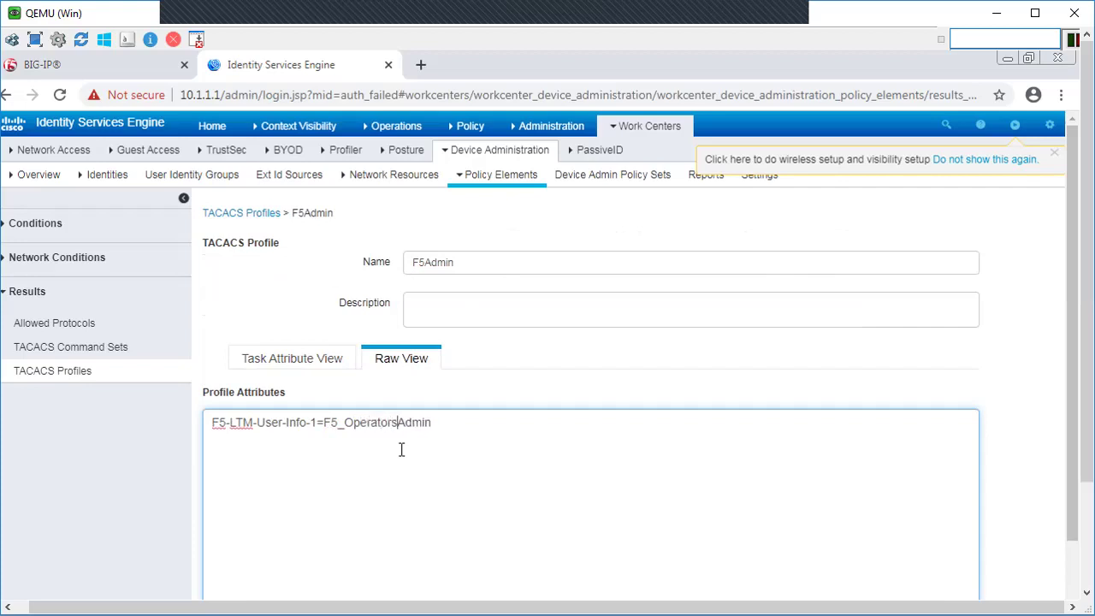
text(_)
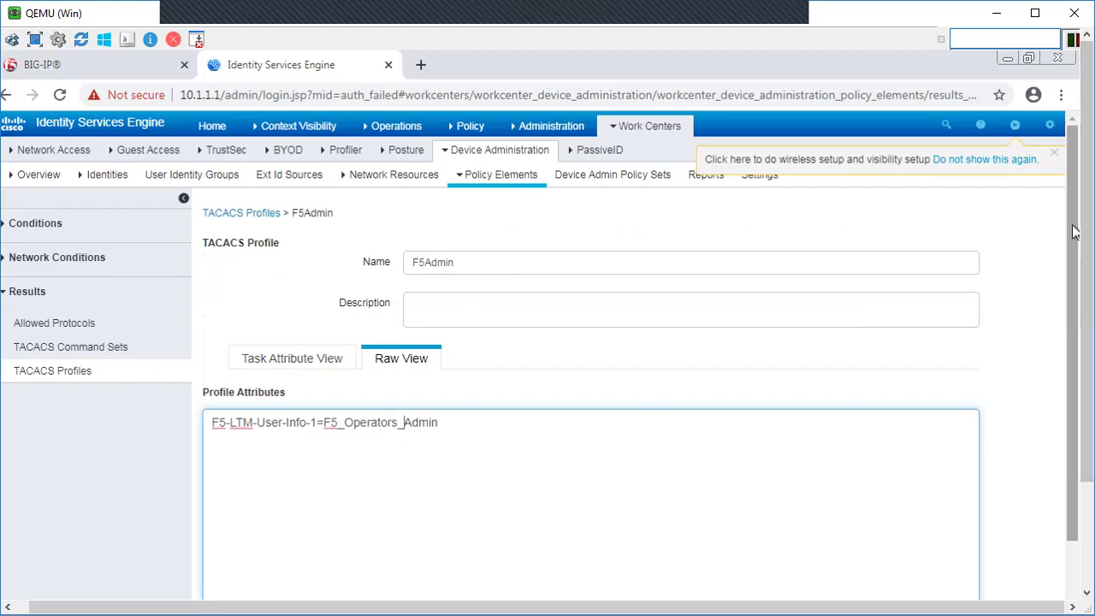
scroll(1078, 328, down, 2)
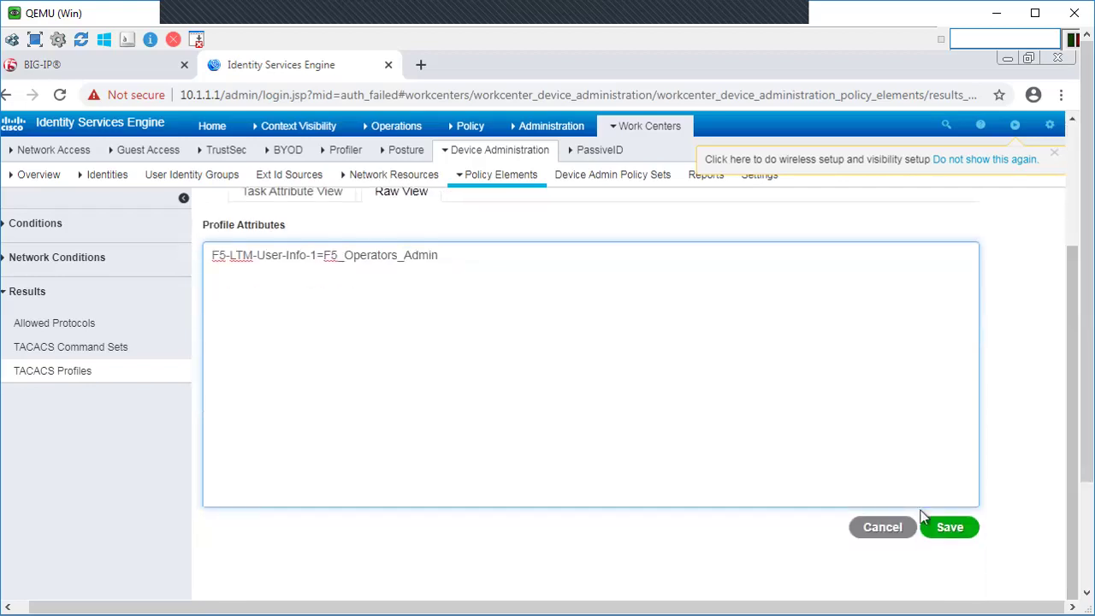
click(948, 529)
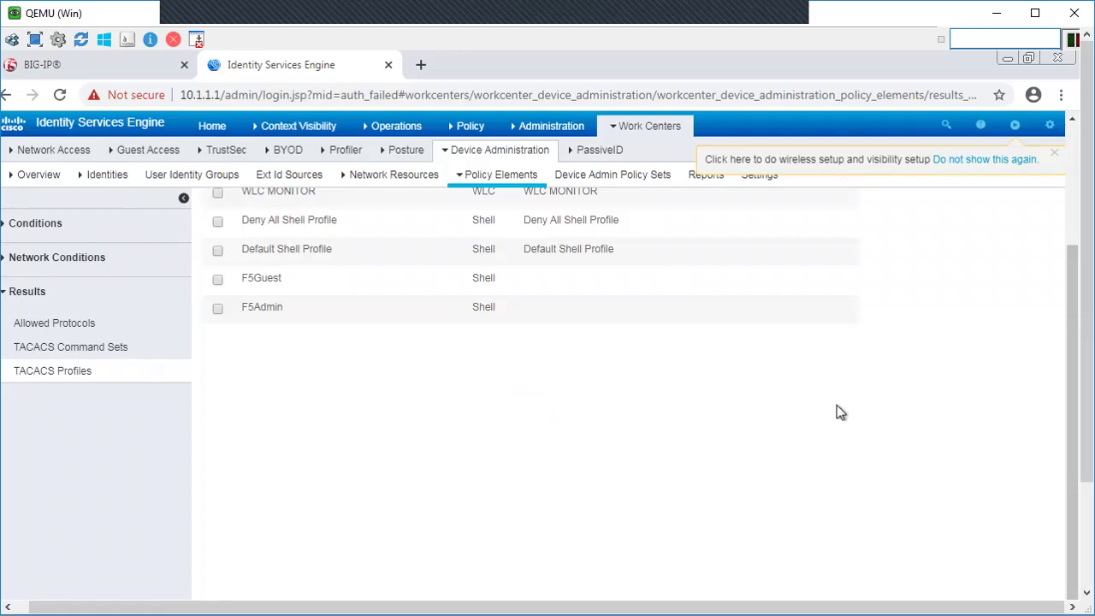
Step: Go to Work Centers > Device Admin Policy Sets
drag(1077, 346, 1072, 216)
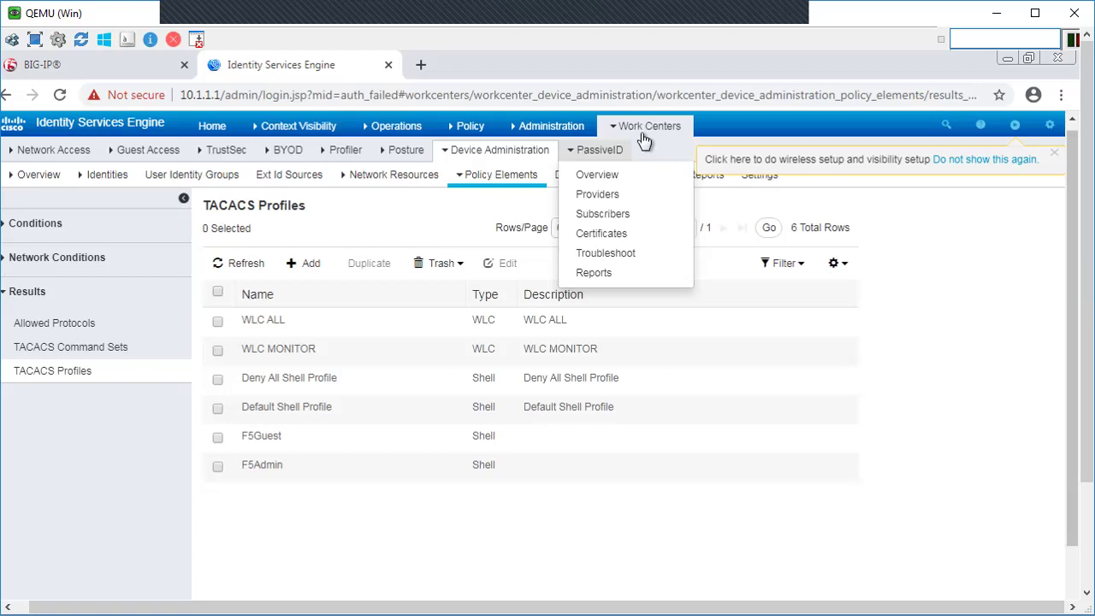
mouse_move(647, 127)
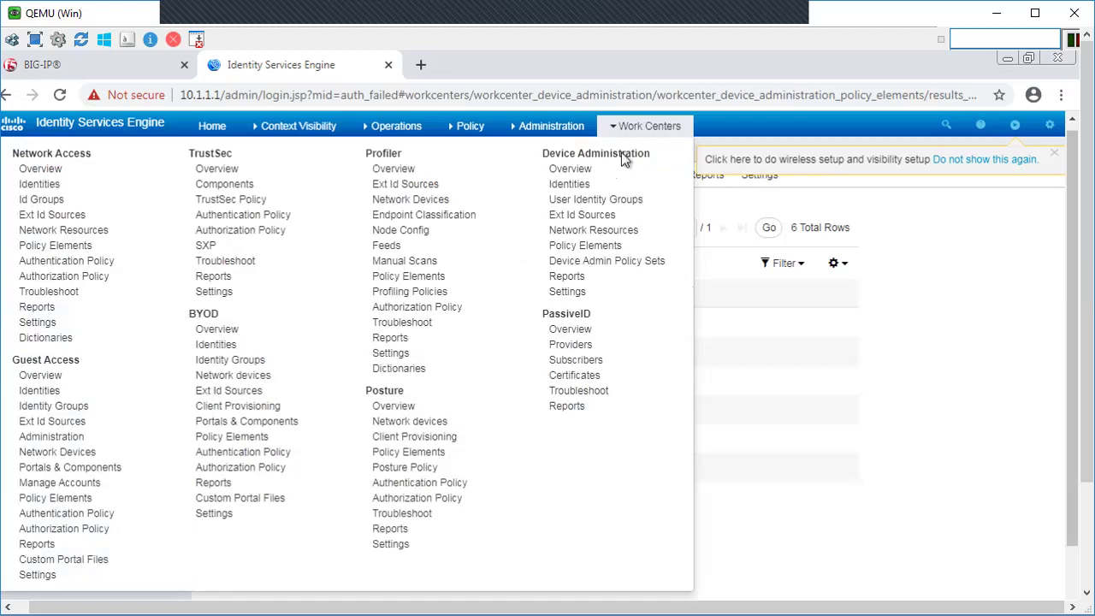
click(581, 261)
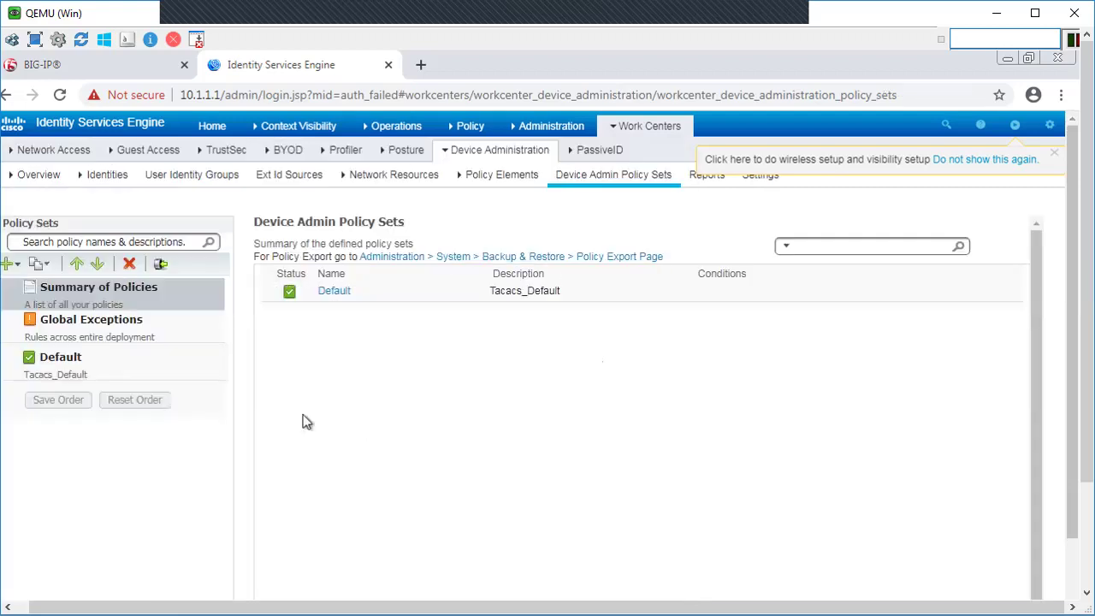
Step: Open the Default policy set and bring up the Tacacs_Default authorization rule's options
click(75, 363)
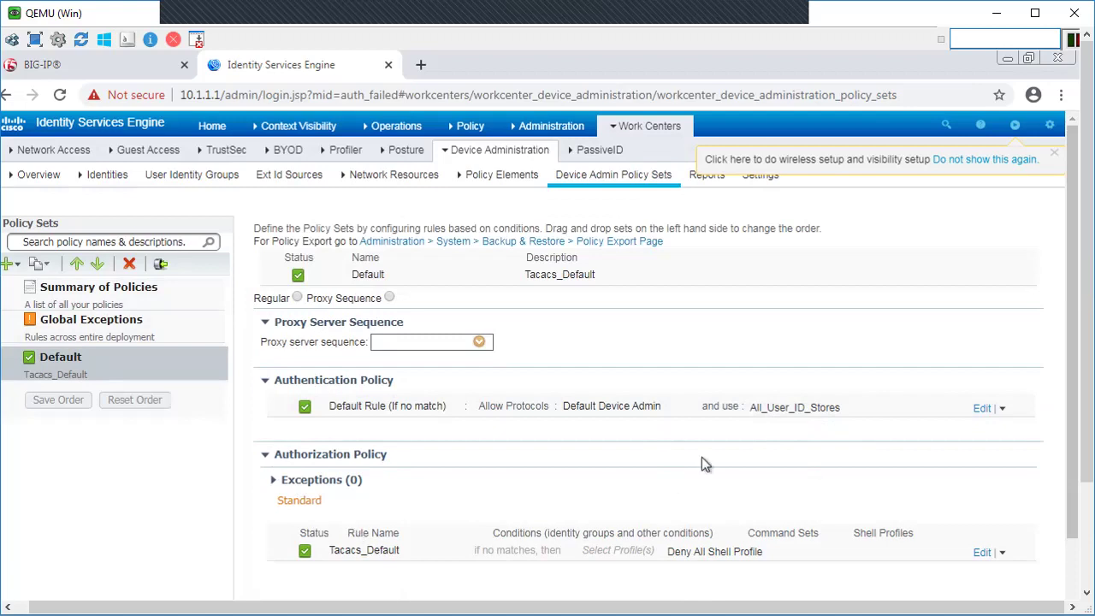
drag(1085, 338, 1083, 386)
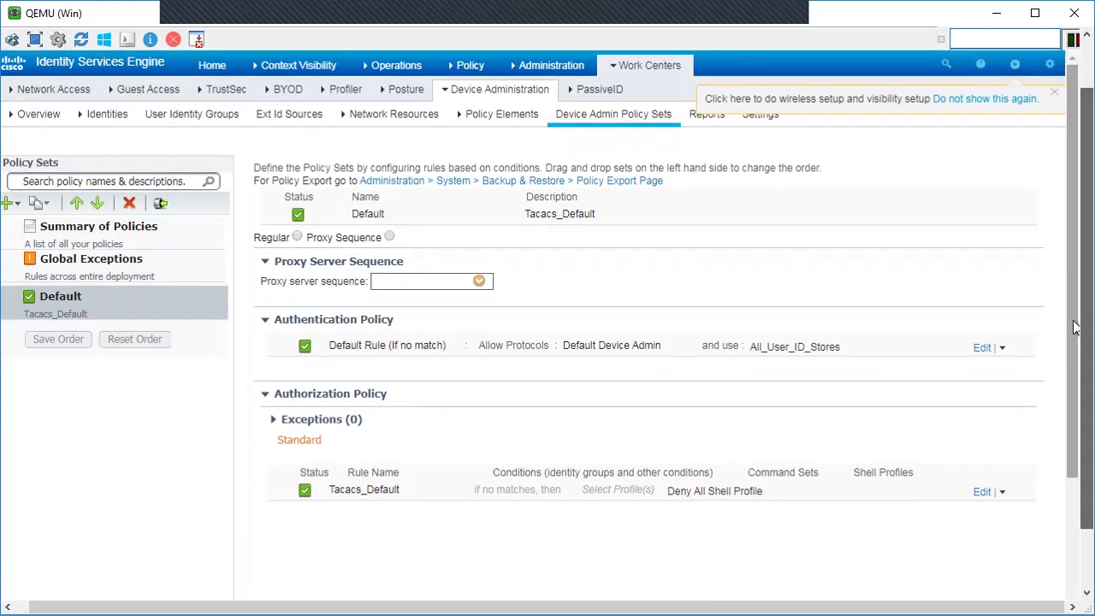
scroll(1075, 350, down, 1)
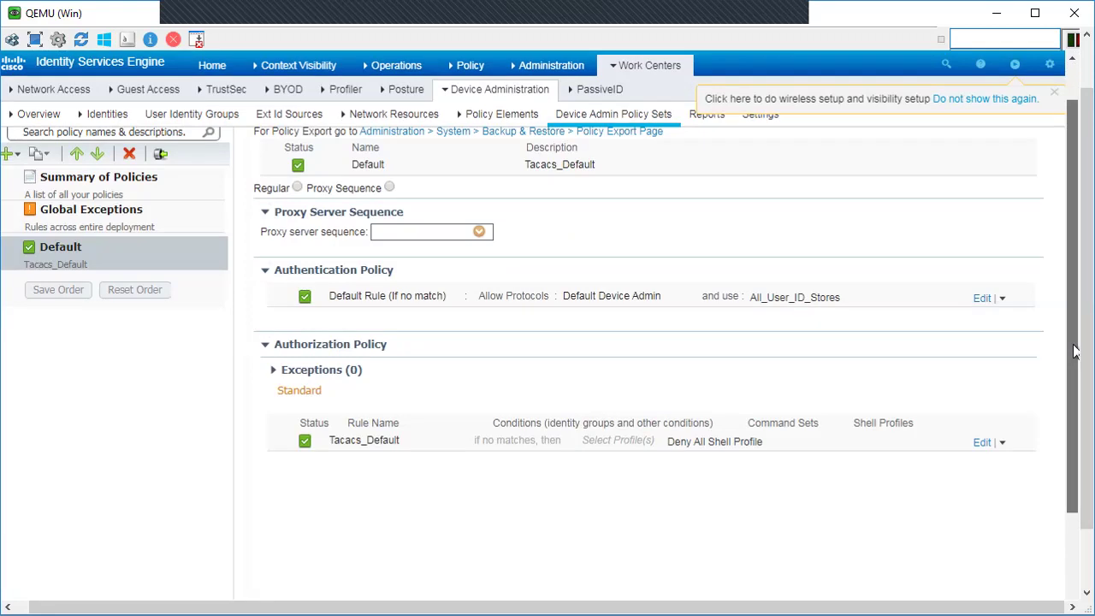
scroll(1075, 351, down, 1)
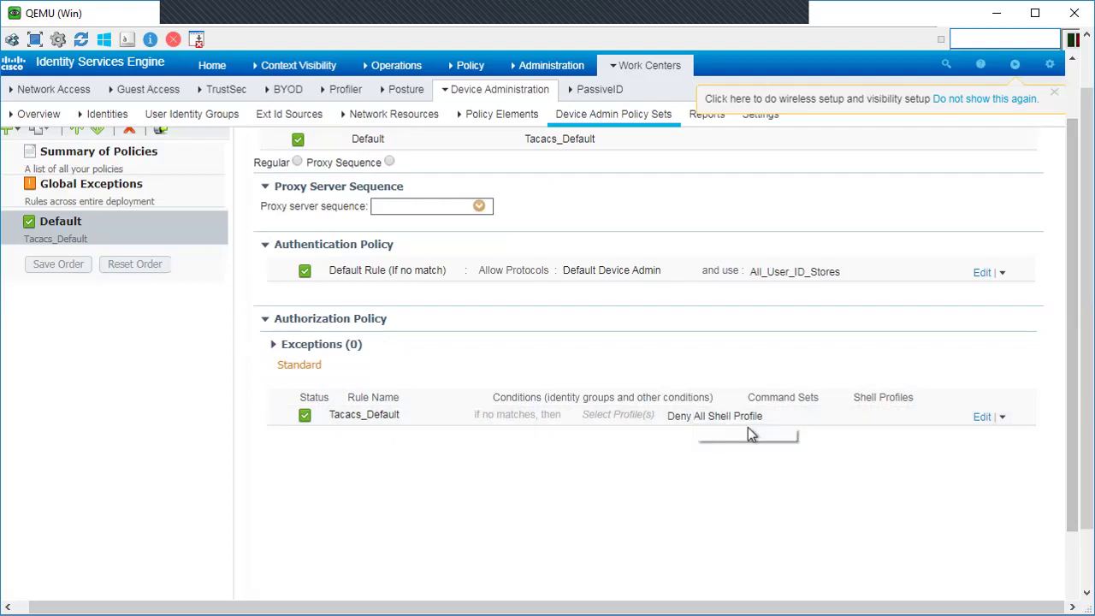
click(1002, 419)
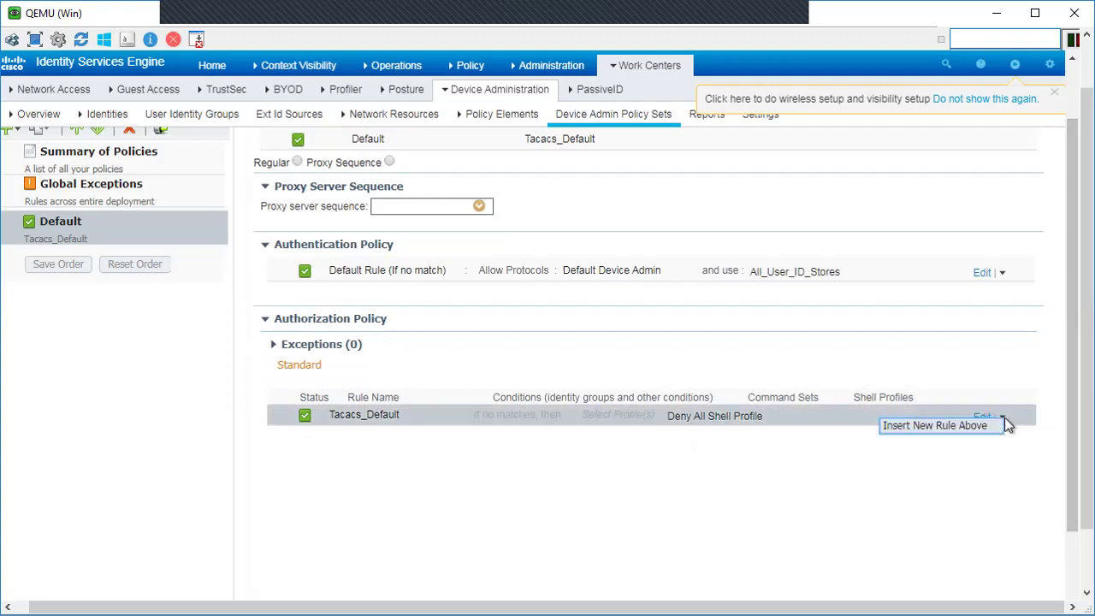
Step: Insert a new authorization rule above Tacacs_Default and name it F5_Guest_Rule
click(931, 430)
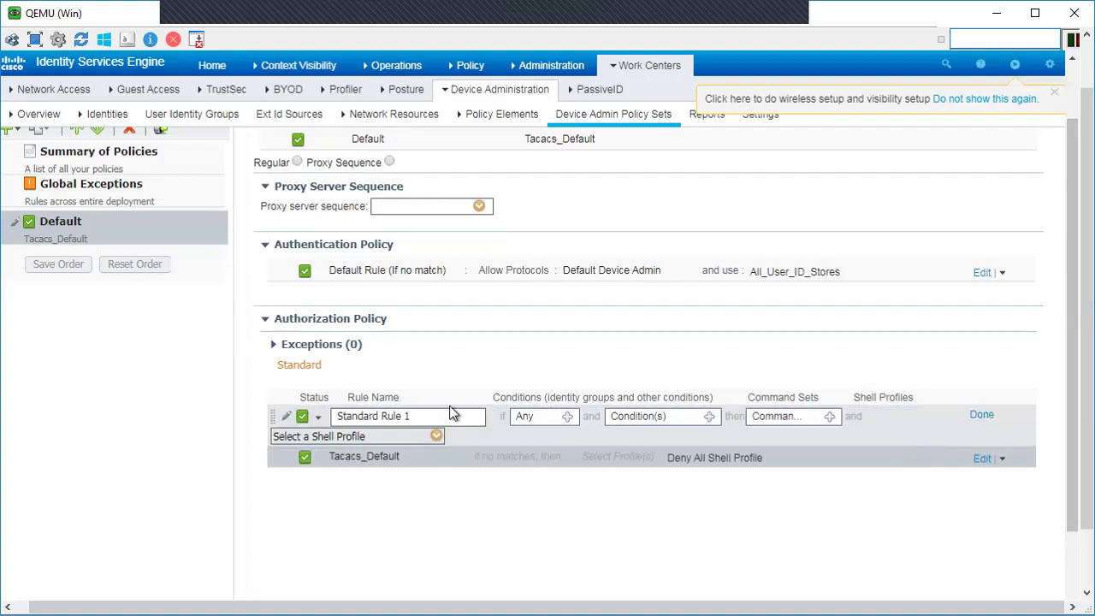
click(421, 419)
drag(422, 419, 331, 423)
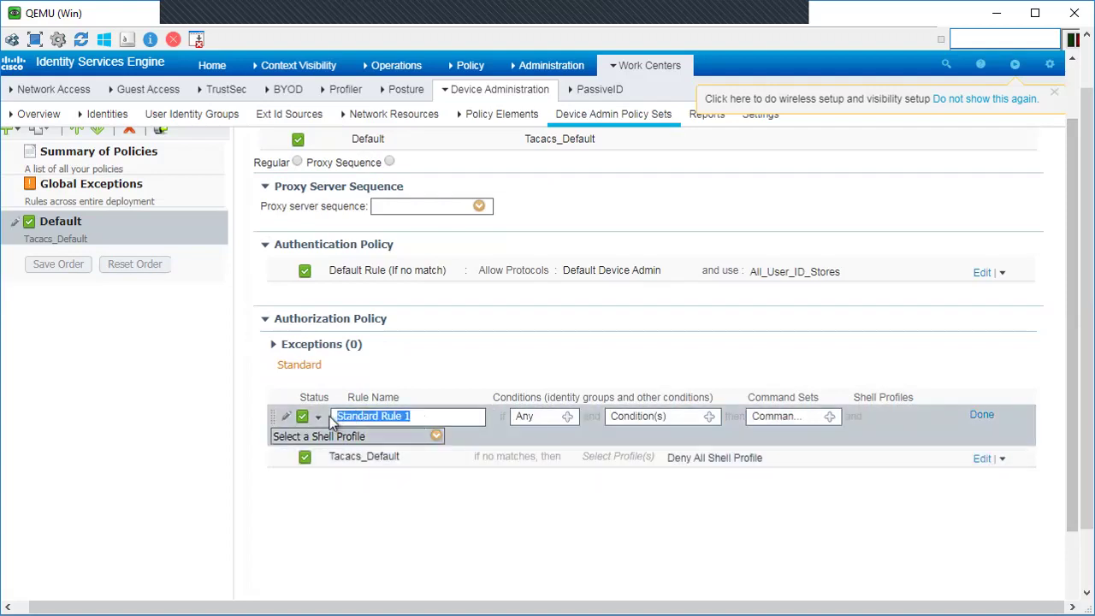
text(F5)
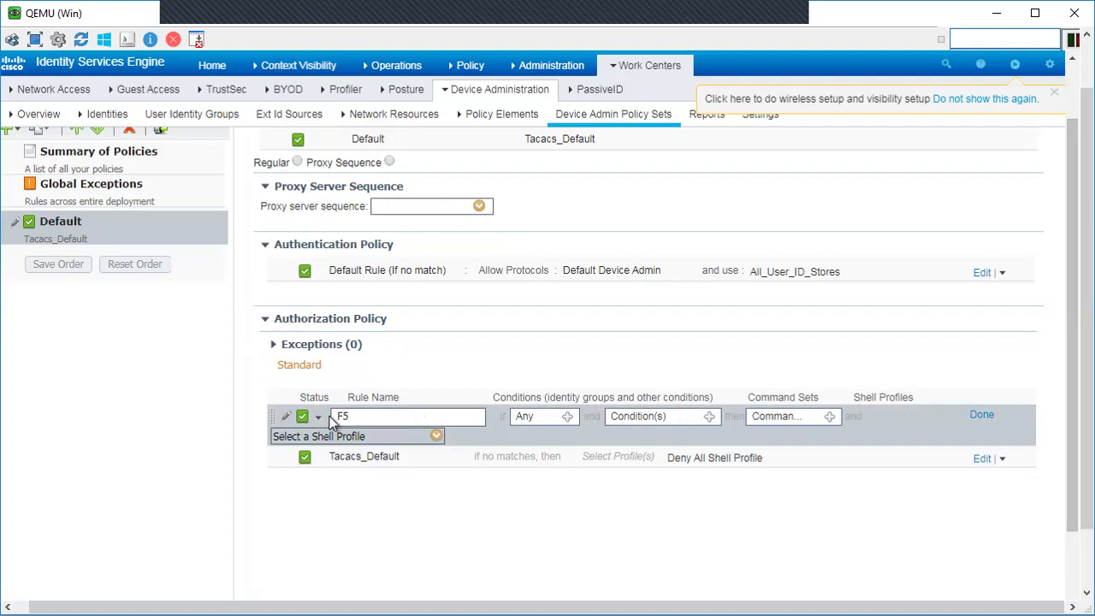
text(_Guest_Rule)
Step: Set the rule's condition to the F5_Guest user identity group
click(568, 417)
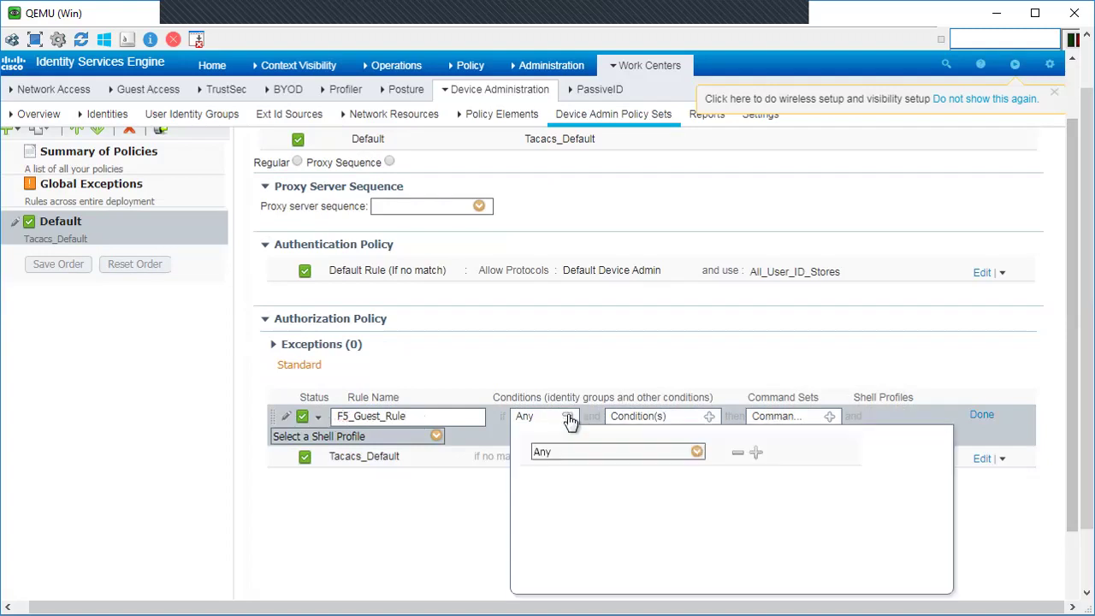
click(698, 452)
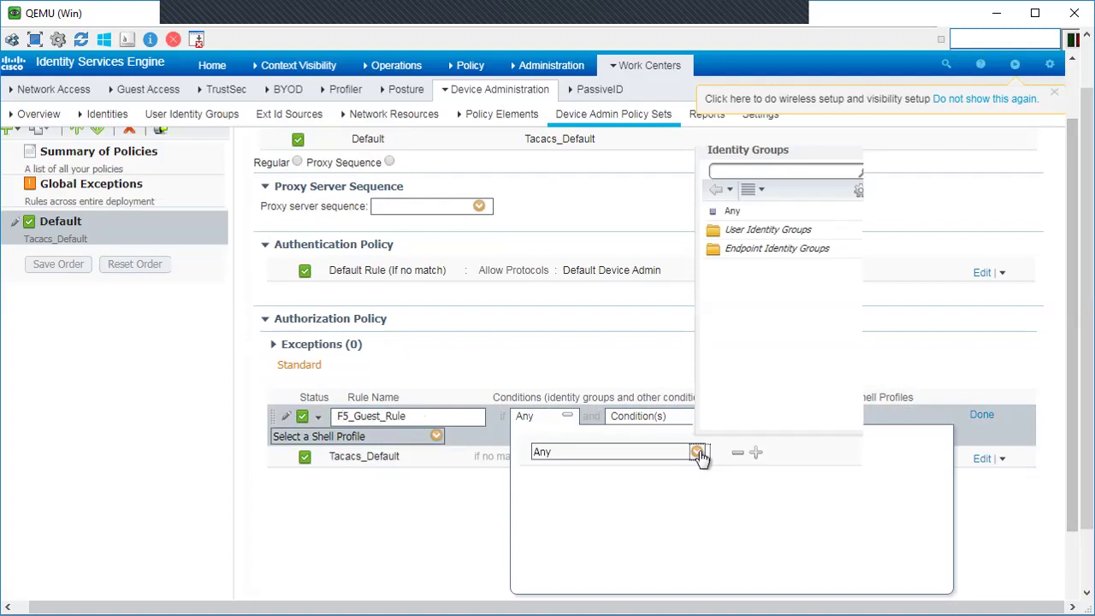
click(768, 230)
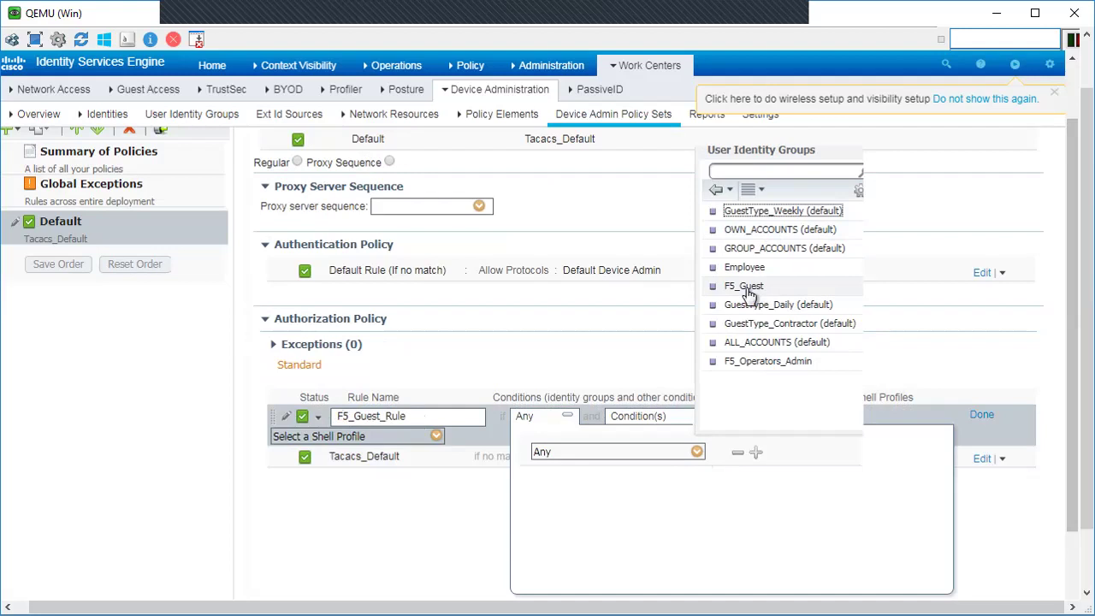
click(745, 288)
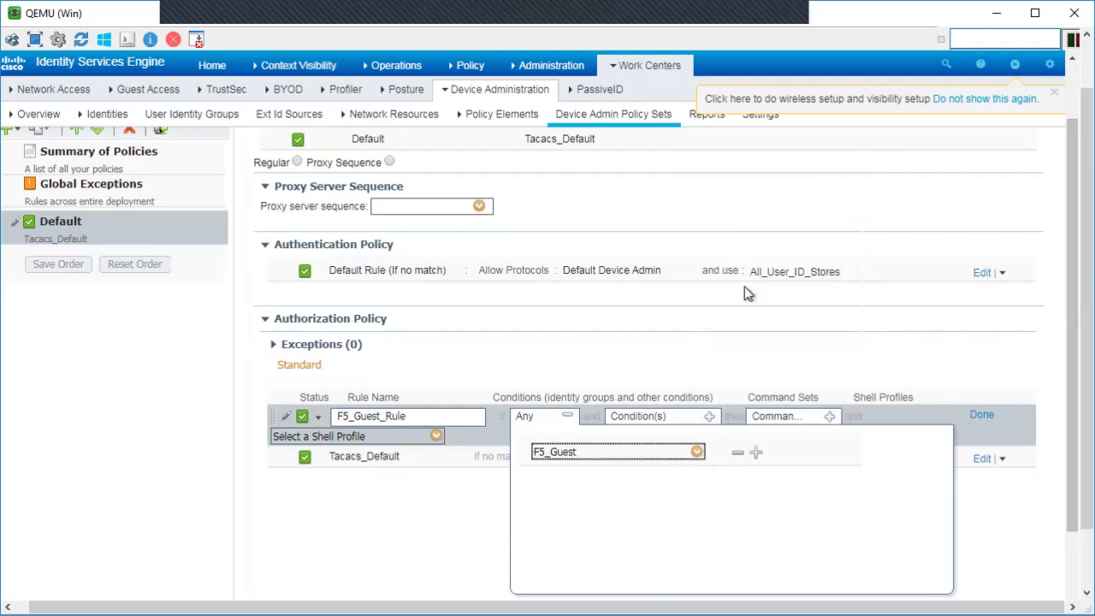
click(637, 361)
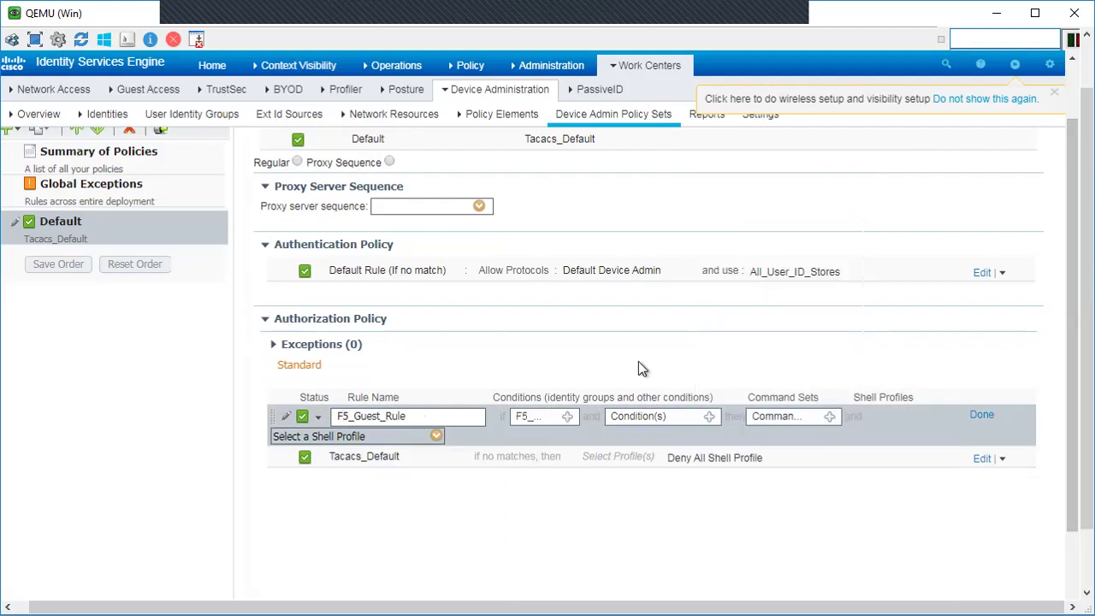
click(709, 418)
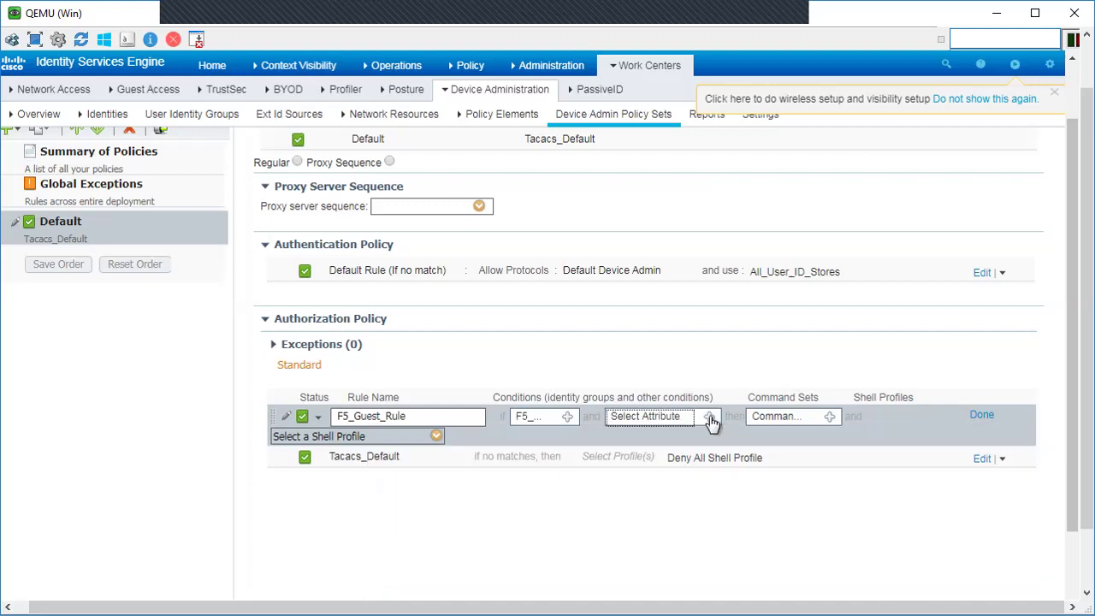
Step: Assign the PermitAll command set and F5Guest shell profile, then finish the rule
click(829, 417)
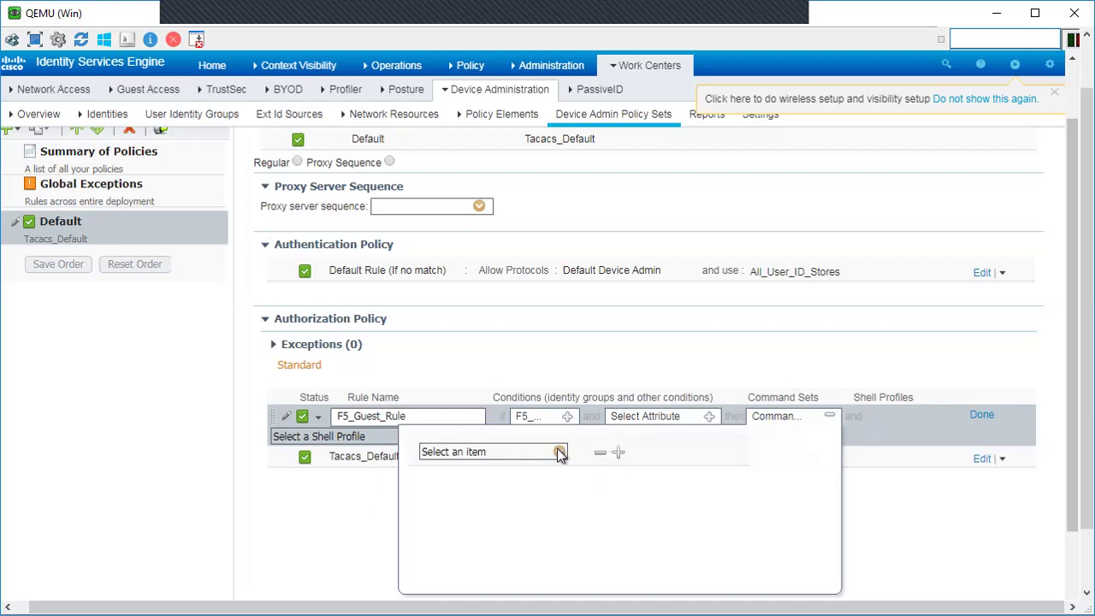
click(559, 452)
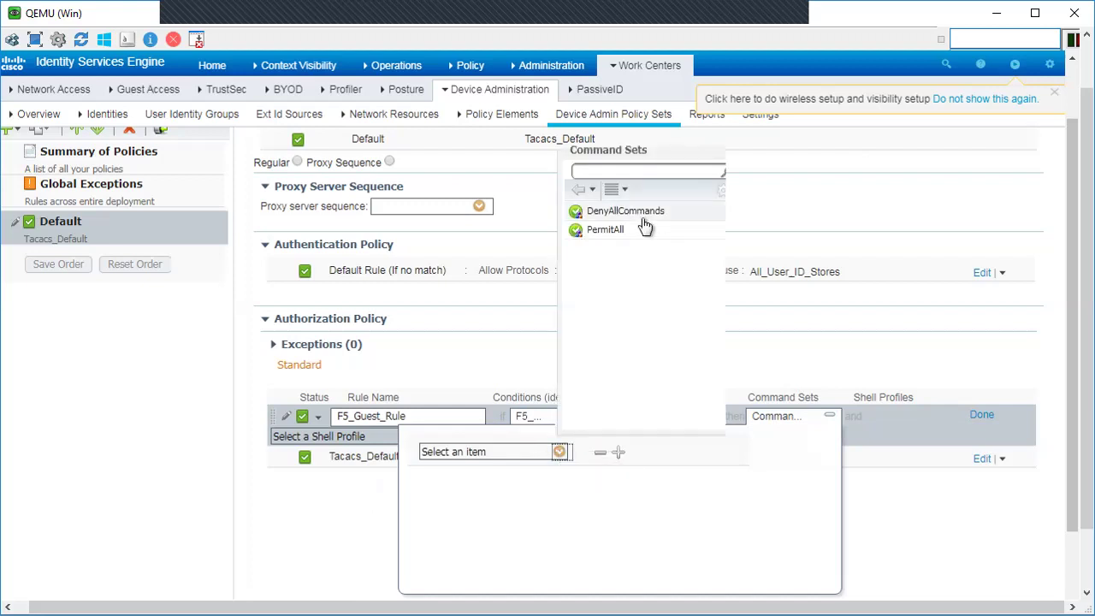
click(602, 230)
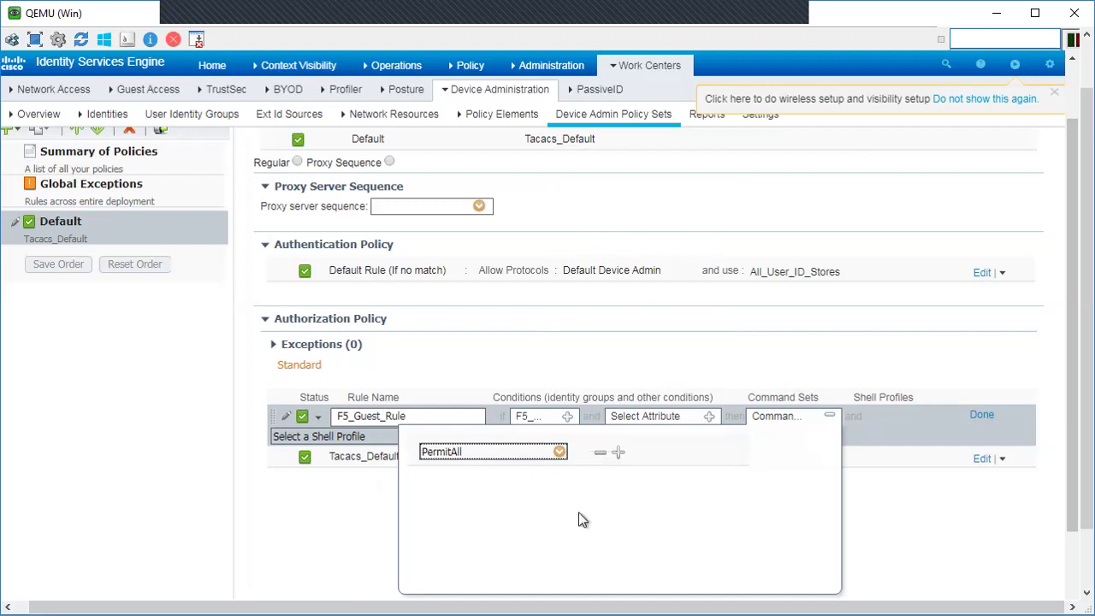
click(691, 358)
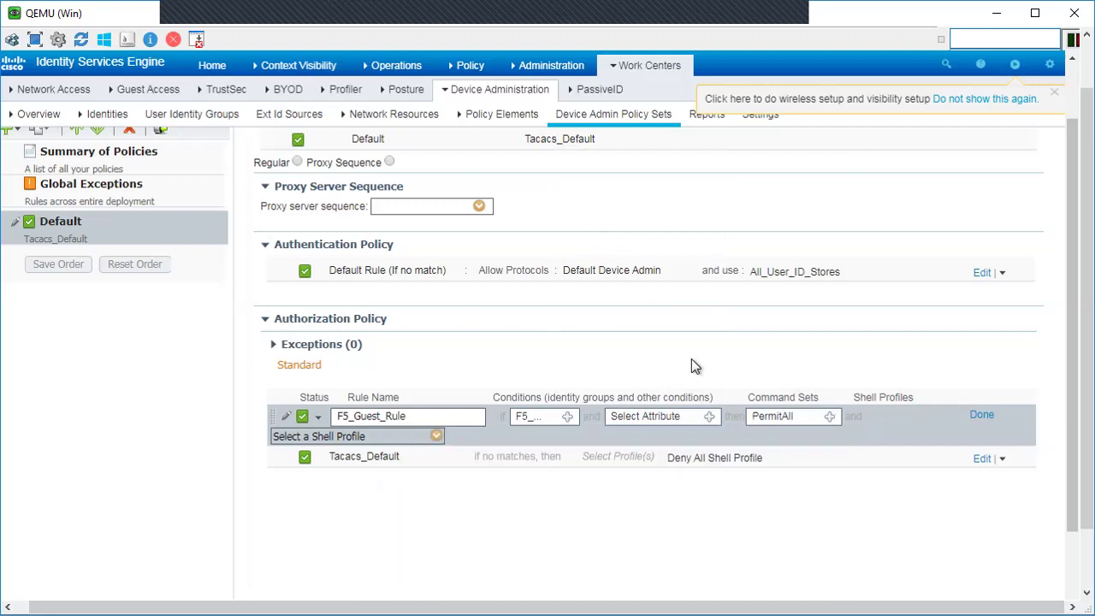
click(436, 437)
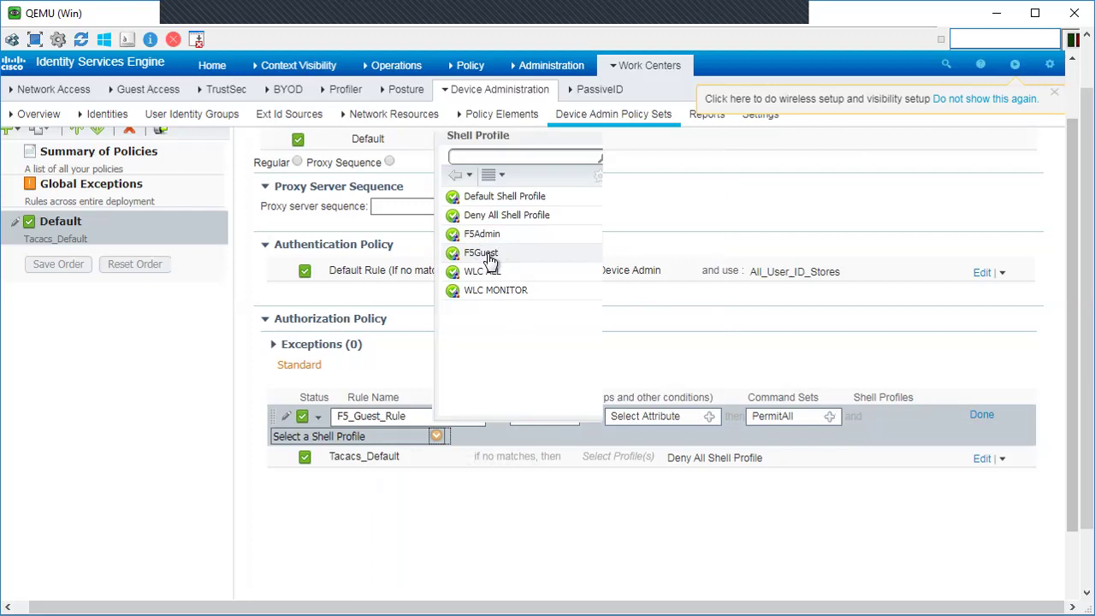
click(487, 253)
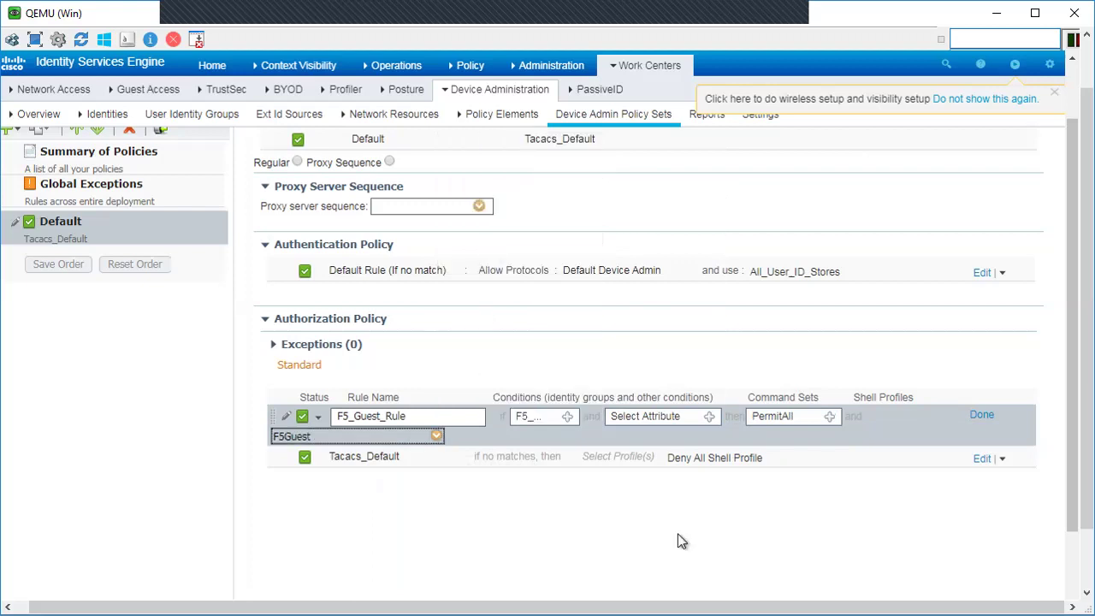
click(981, 416)
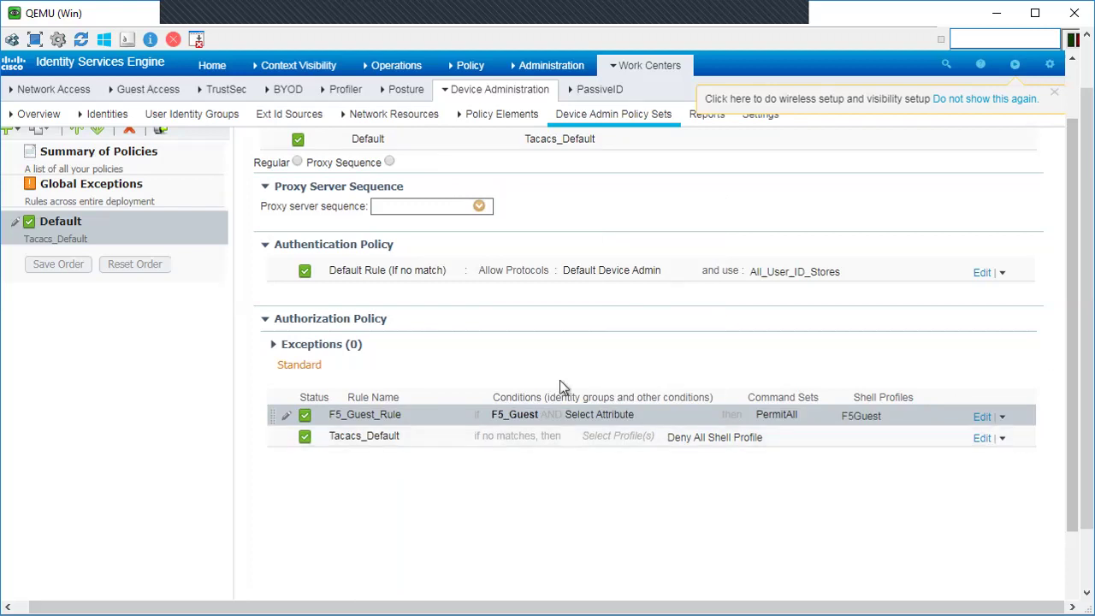
Step: Insert a new rule above F5_Guest_Rule and name it F5_Admin_Rule
click(1002, 417)
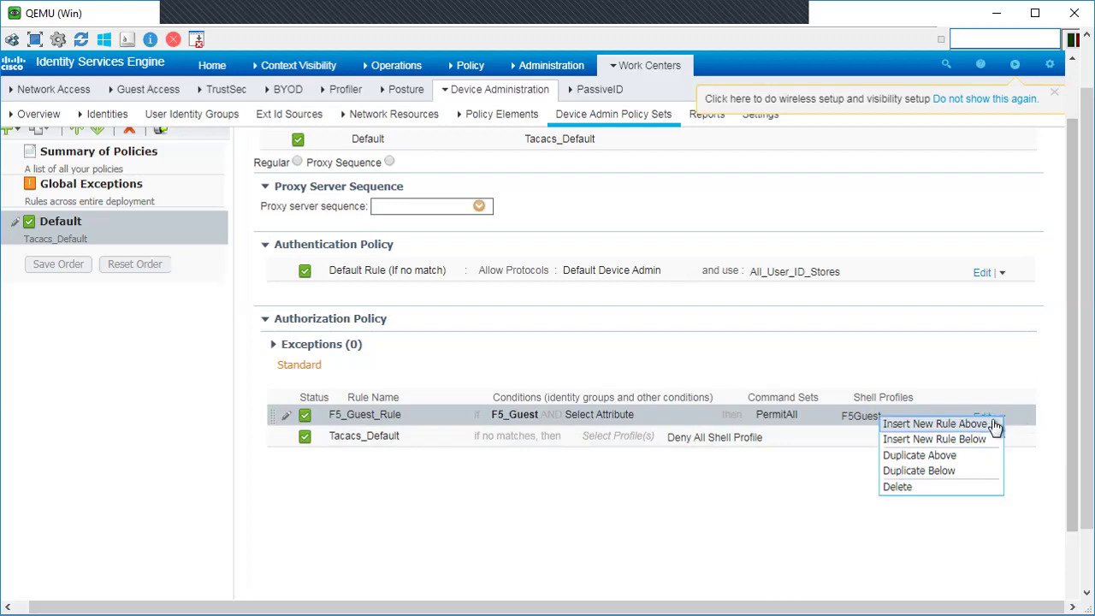
click(924, 426)
click(434, 413)
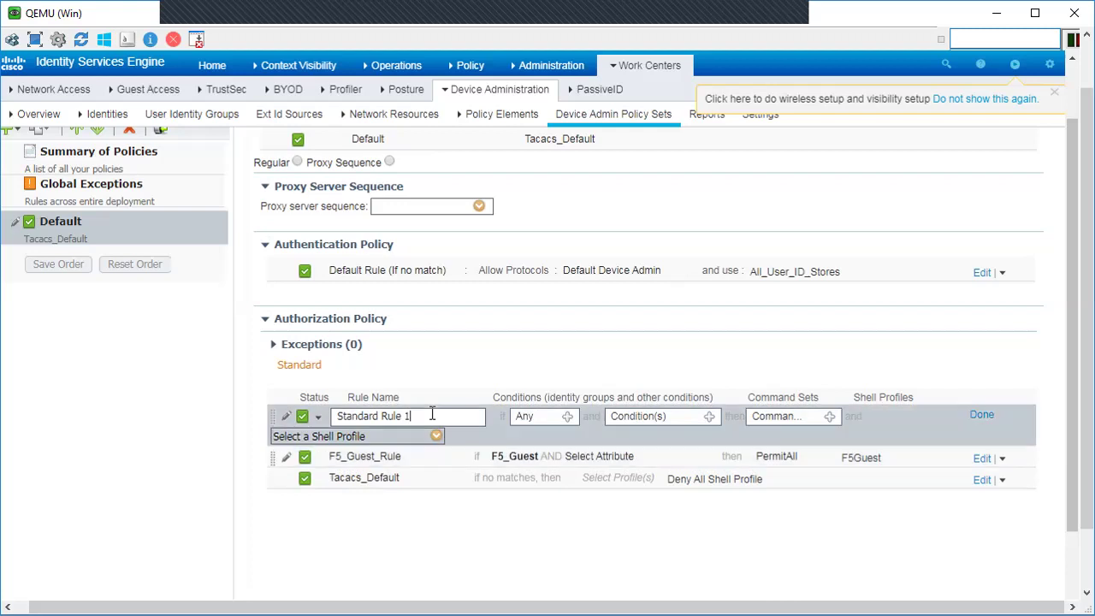
drag(414, 415, 341, 415)
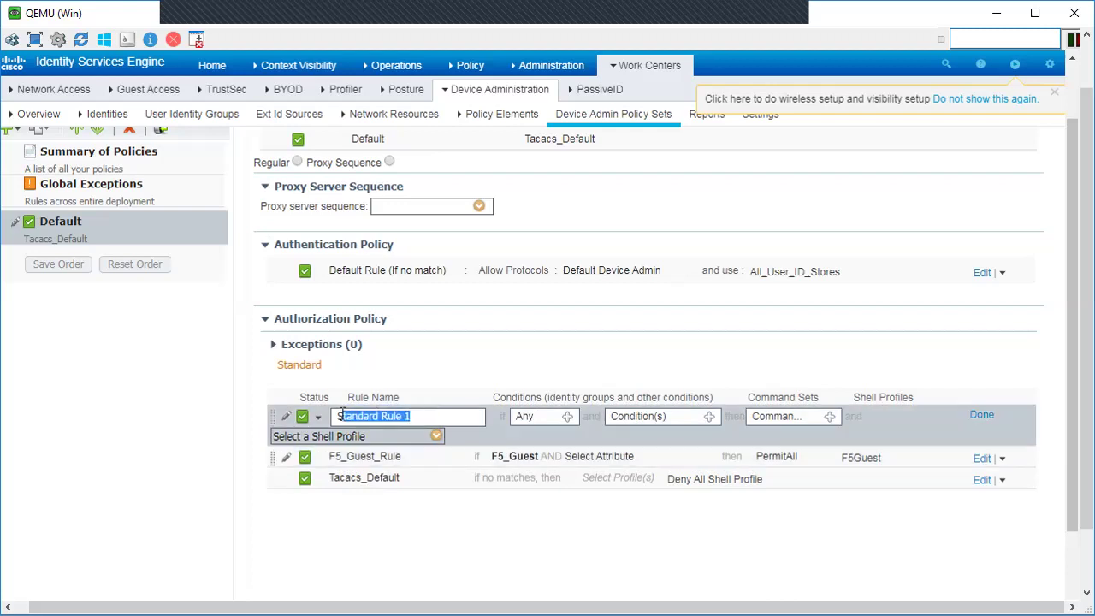
text(F5_)
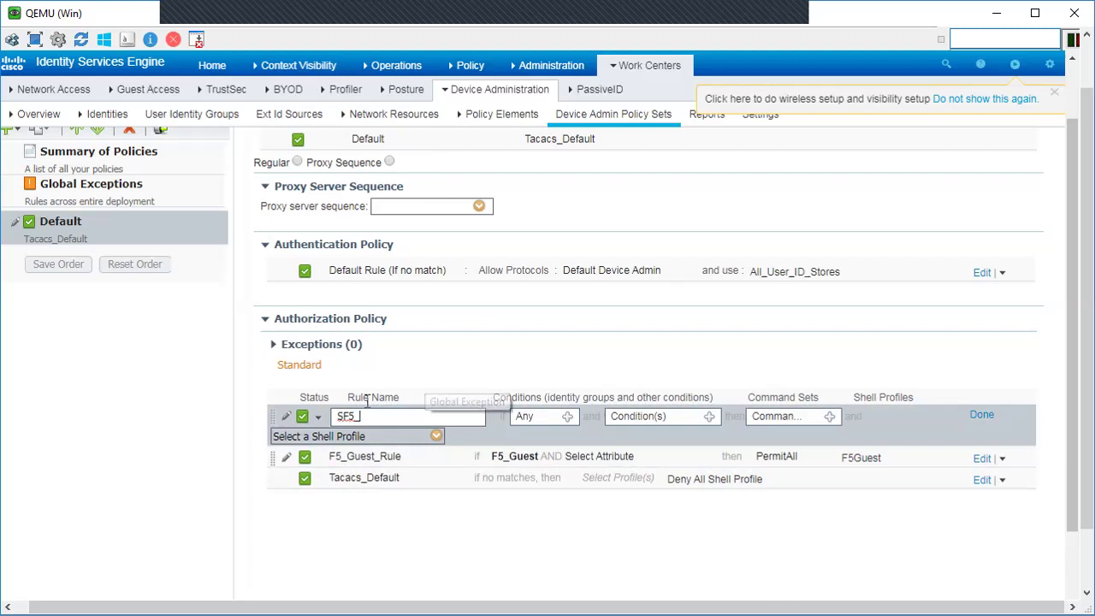
double_click(346, 416)
text(F5)
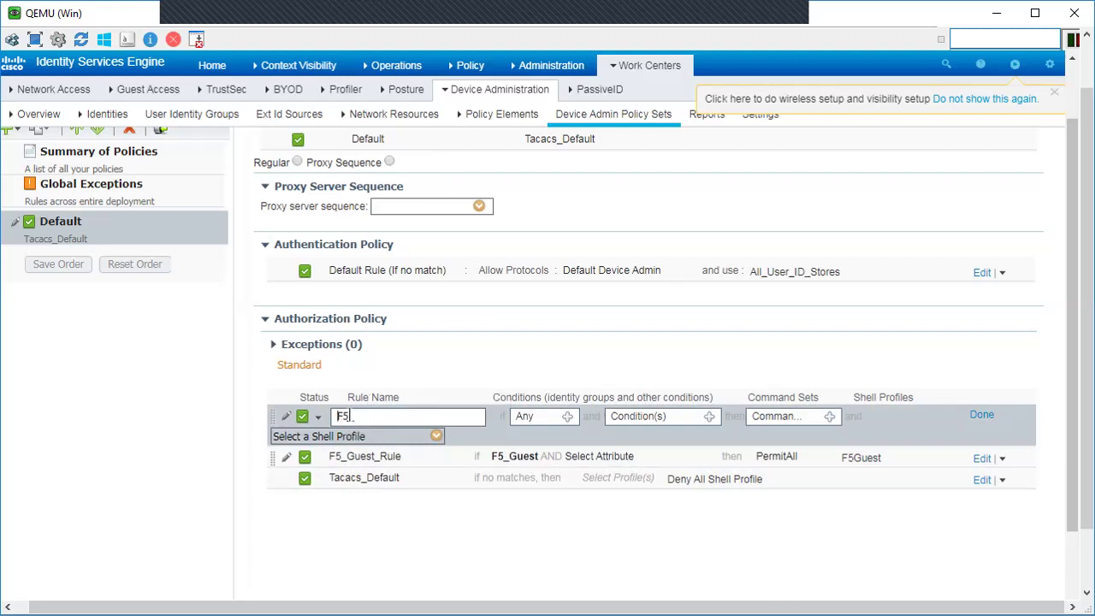
text(_Admin_Rule)
Step: Set the rule's condition to the F5_Operators_Admin user identity group
click(567, 418)
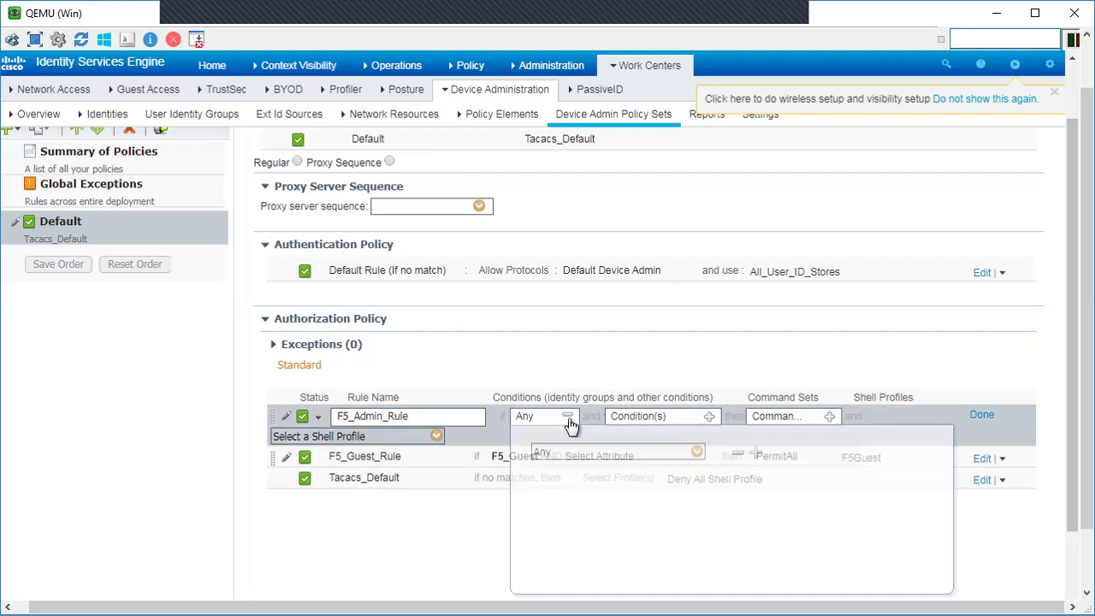
click(699, 452)
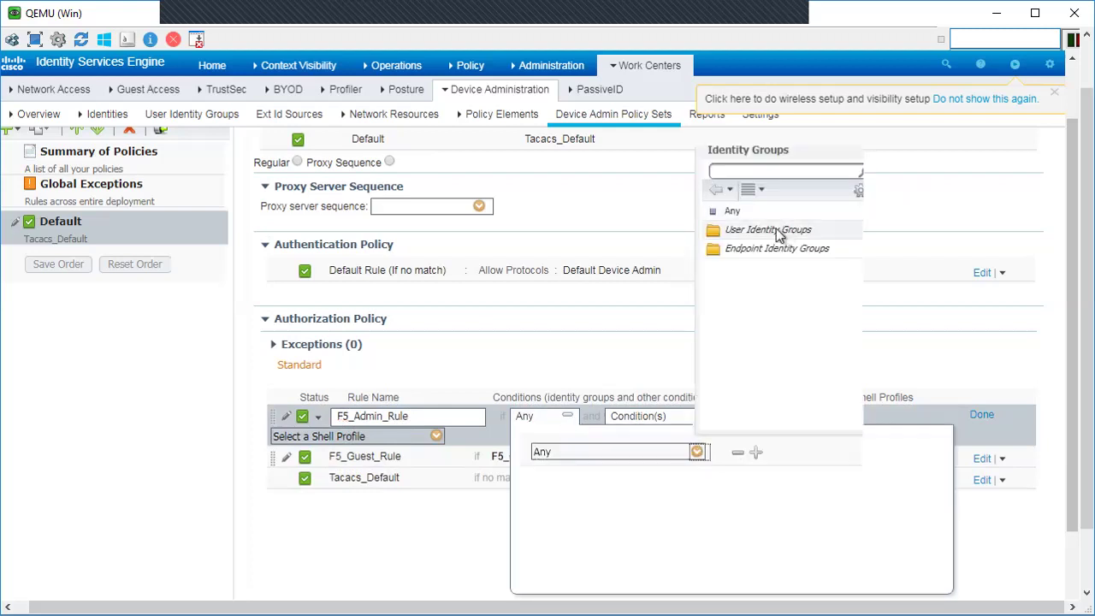
click(768, 229)
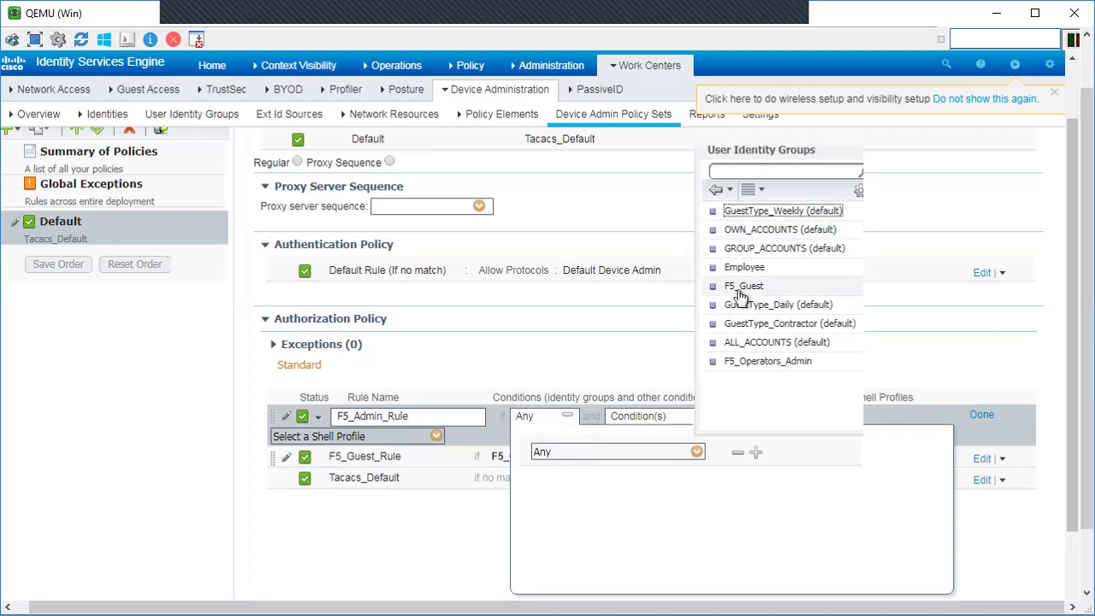
click(752, 361)
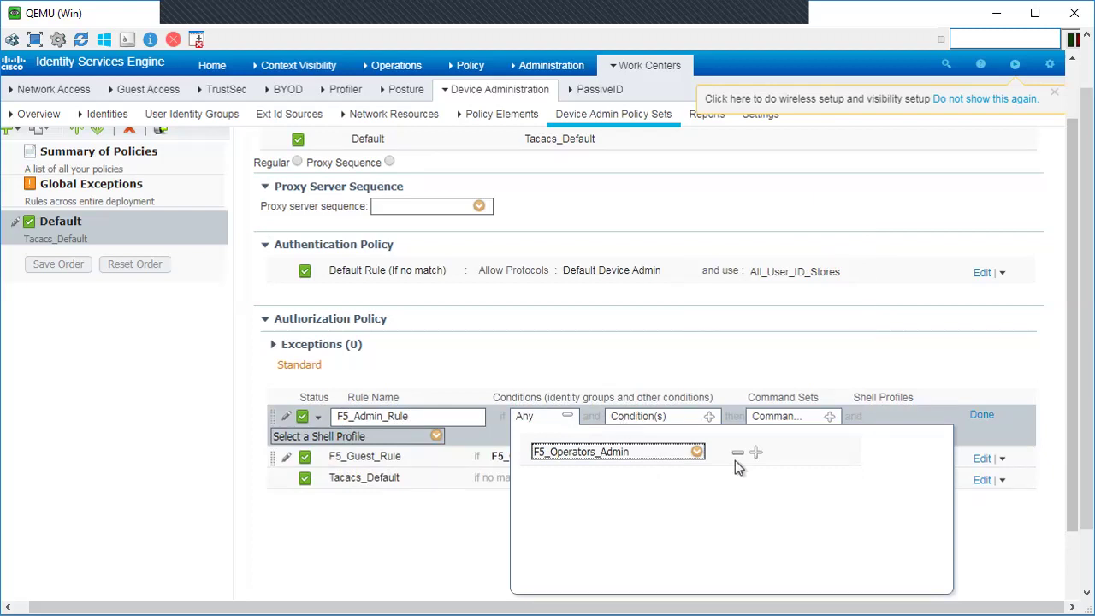
click(763, 500)
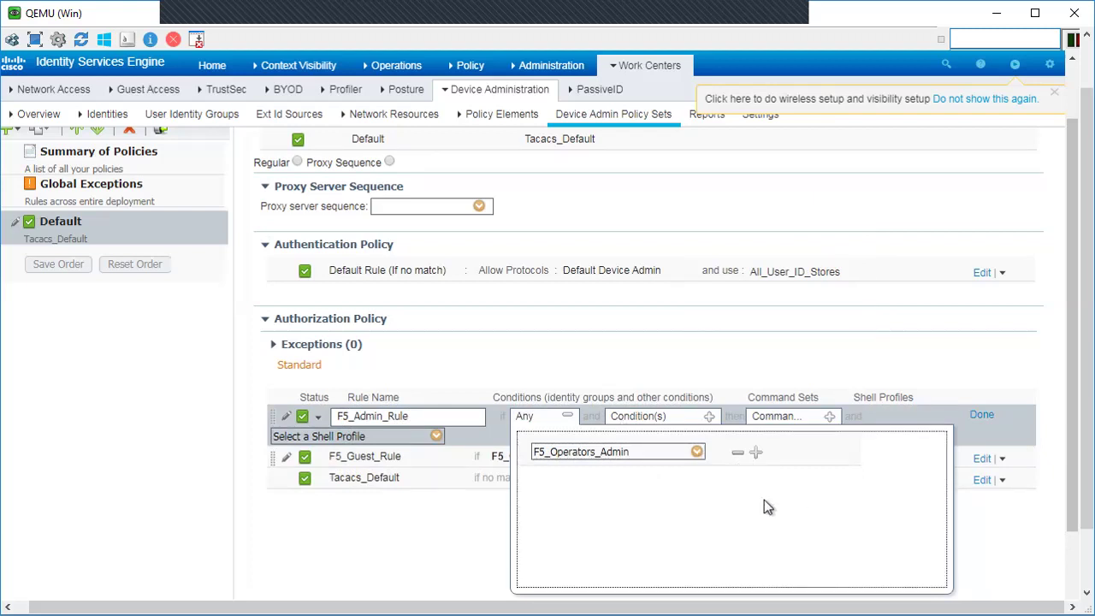
click(708, 417)
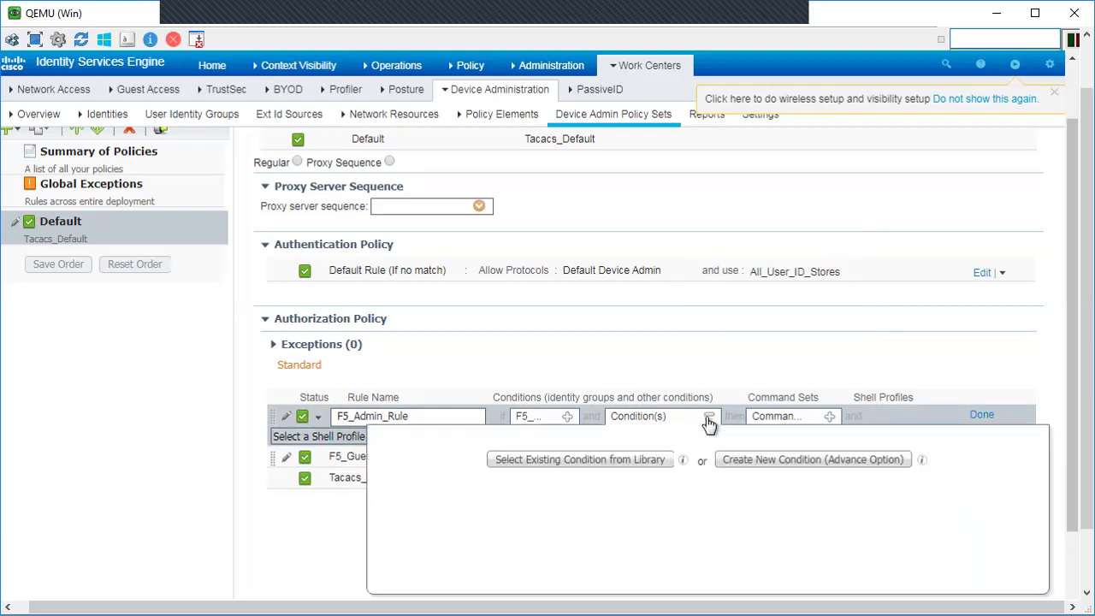
click(781, 418)
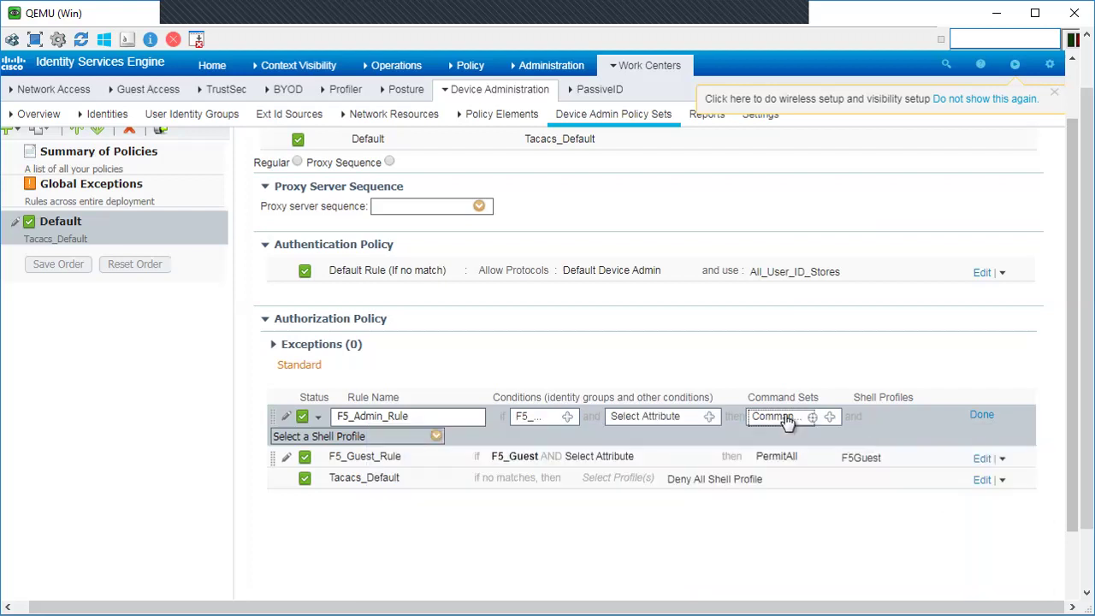
Step: Give F5_Admin_Rule the PermitAll command set and F5Admin shell profile, then finish editing
click(829, 417)
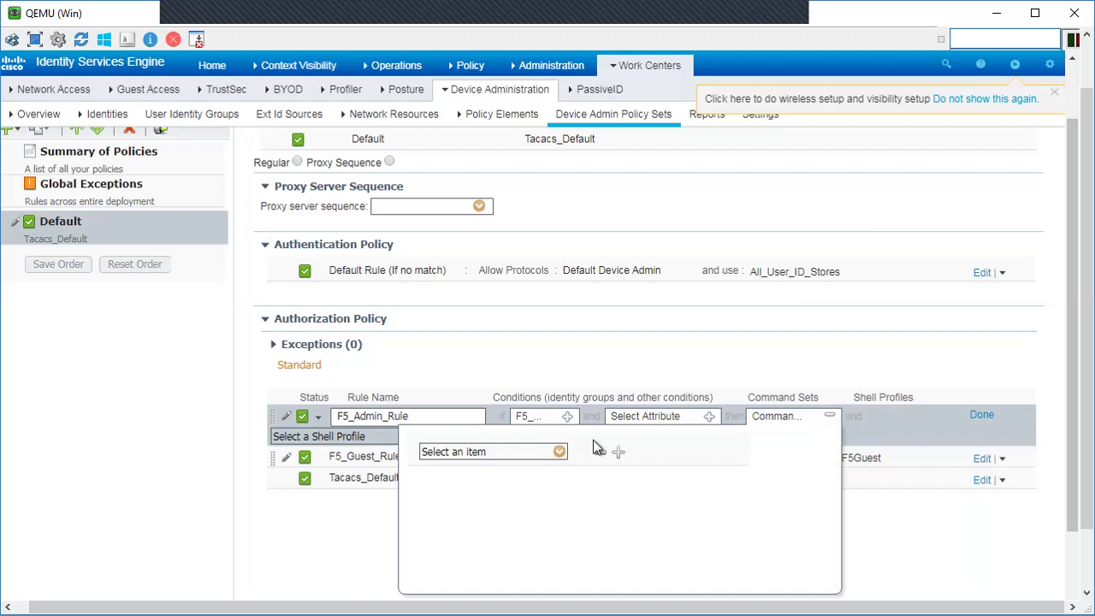
click(558, 451)
click(607, 230)
click(707, 528)
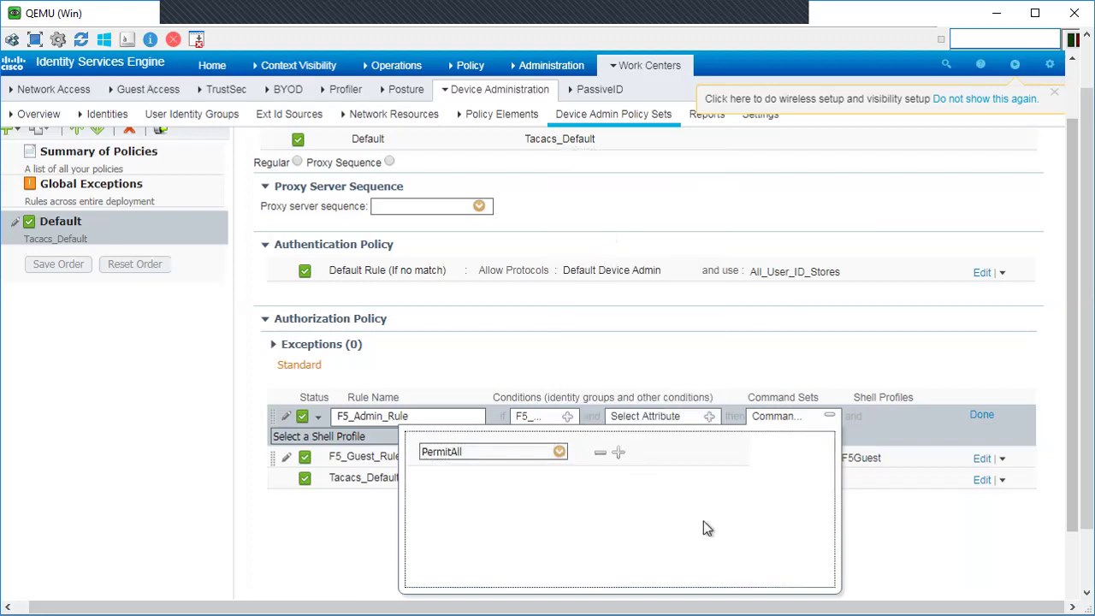
click(813, 359)
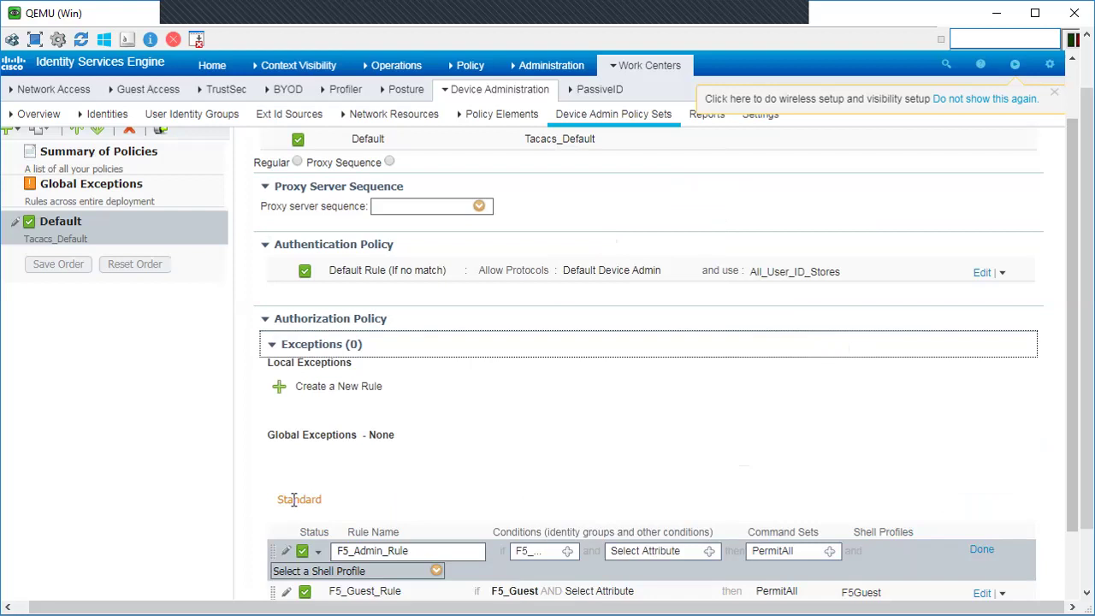
scroll(1072, 401, down, 2)
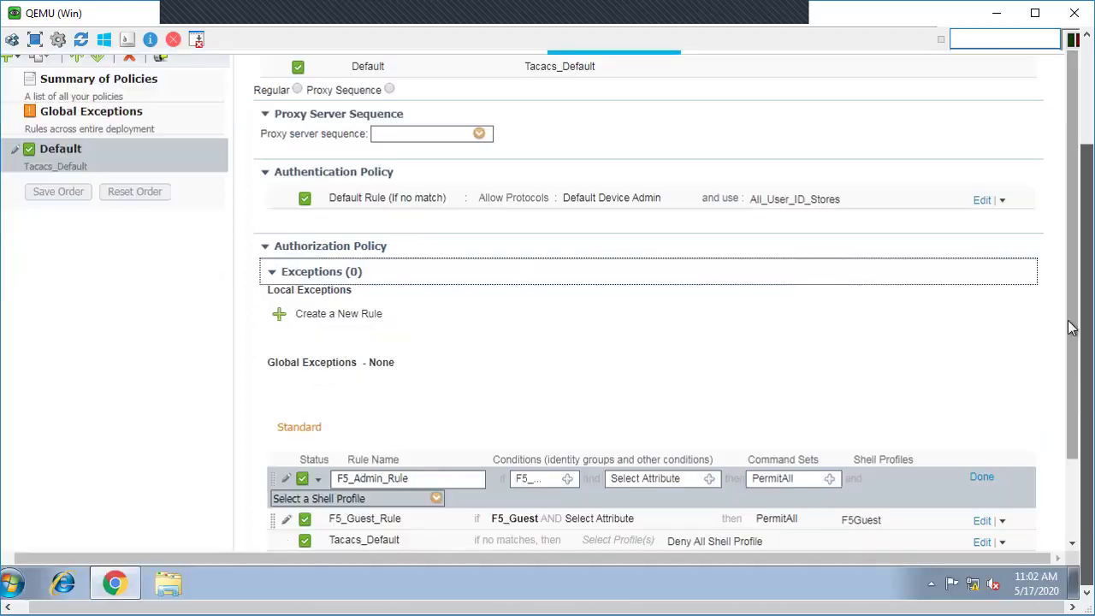
click(436, 498)
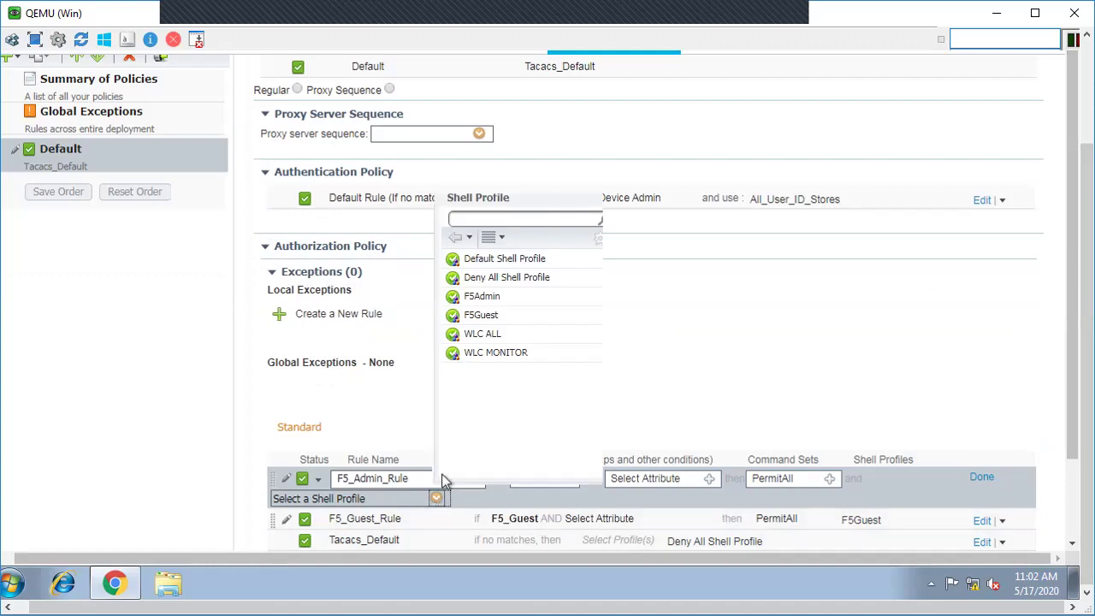
click(483, 299)
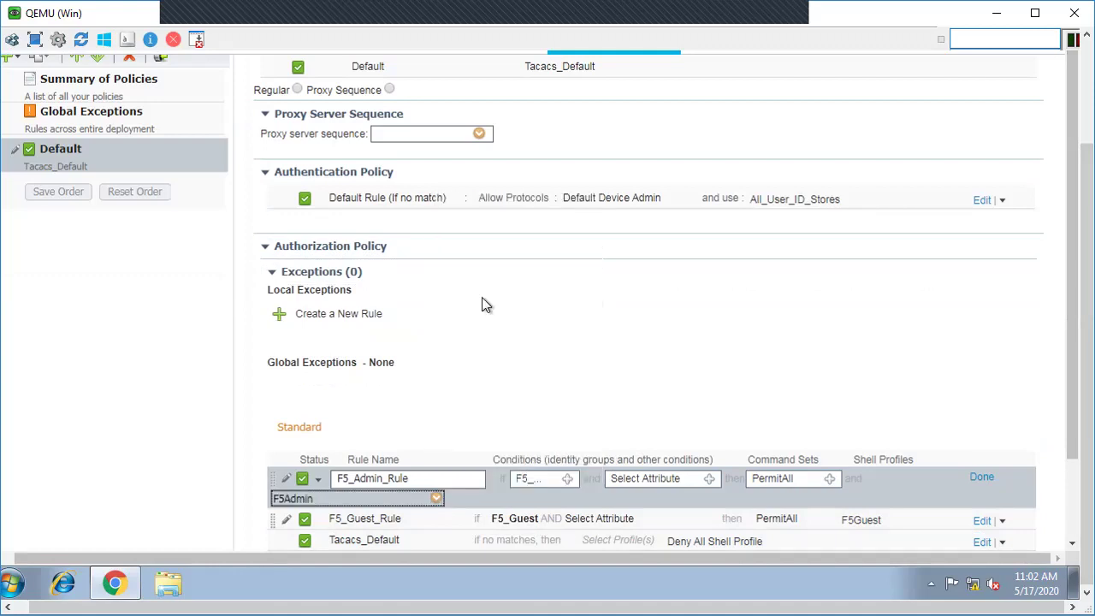
click(985, 480)
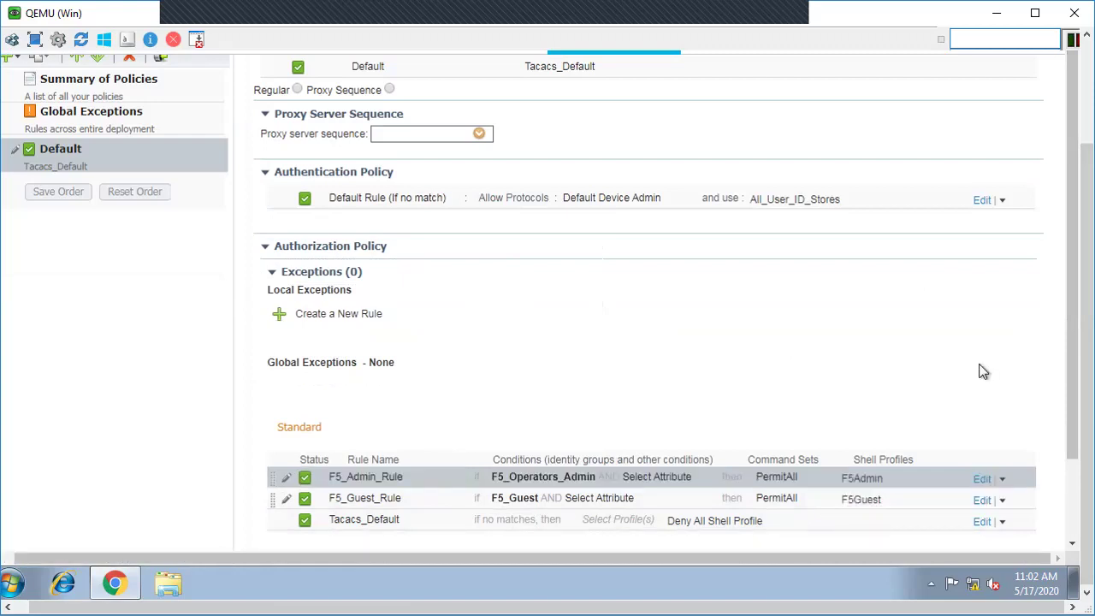
Step: Save the Tacacs_Default policy set and advance to the F5 Configuration for TACACS+ slide
drag(1070, 325, 1076, 460)
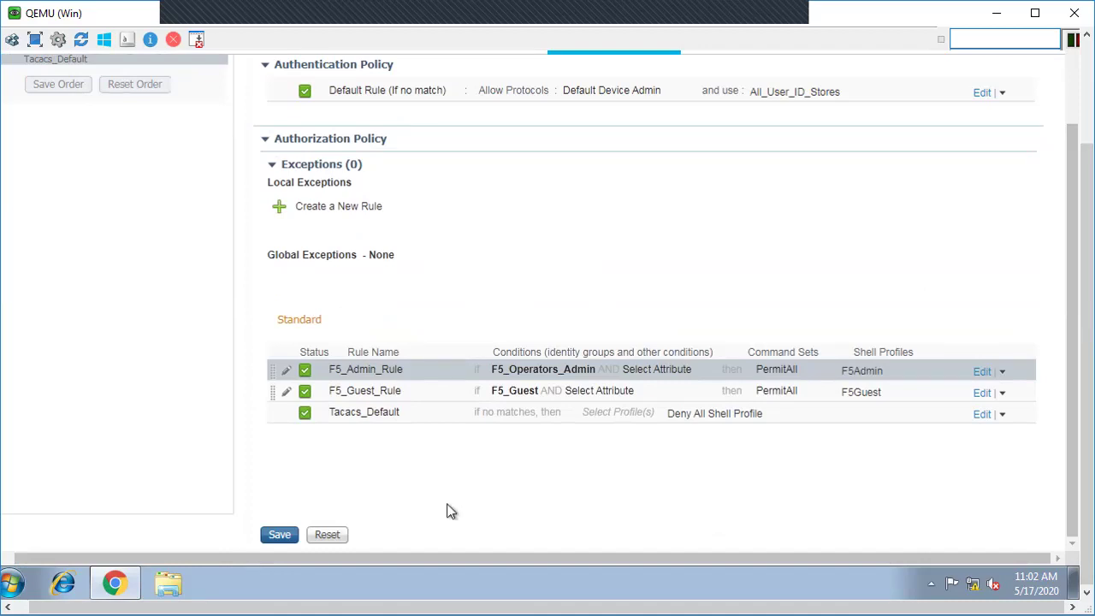
click(276, 536)
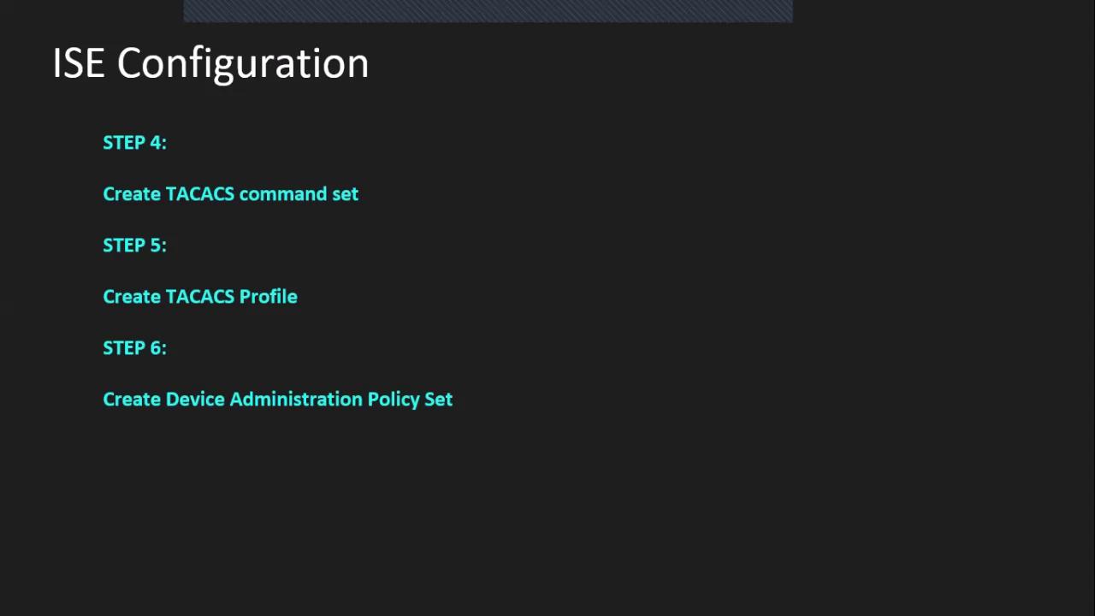
key(Right)
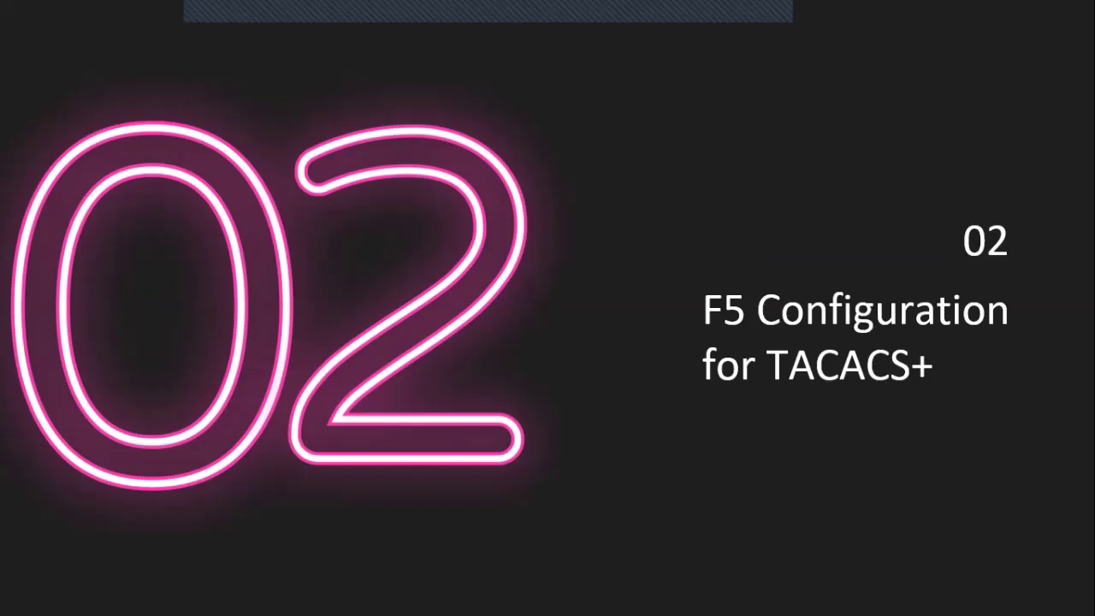
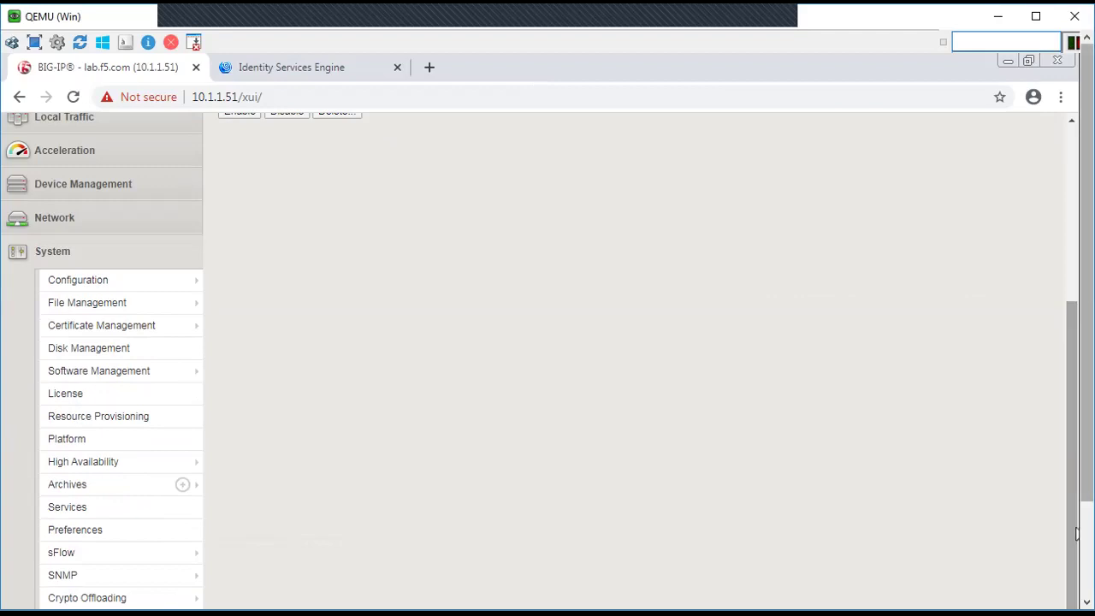
Step: Go to System > Users > Authentication, showing Basic authentication with the Local user directory
scroll(1079, 520, down, 3)
mouse_move(86, 506)
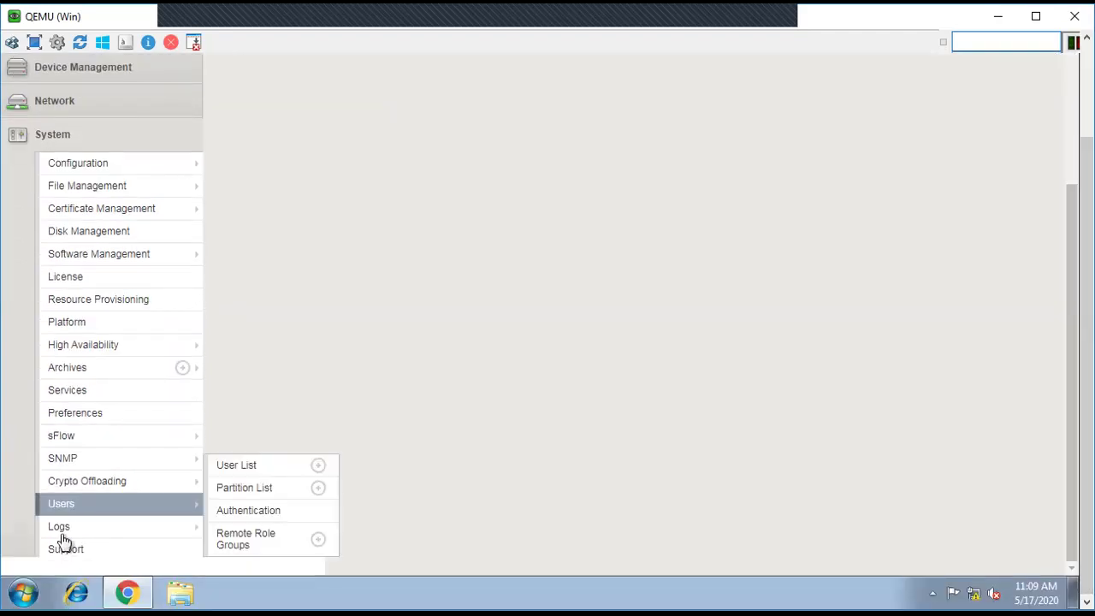
click(247, 513)
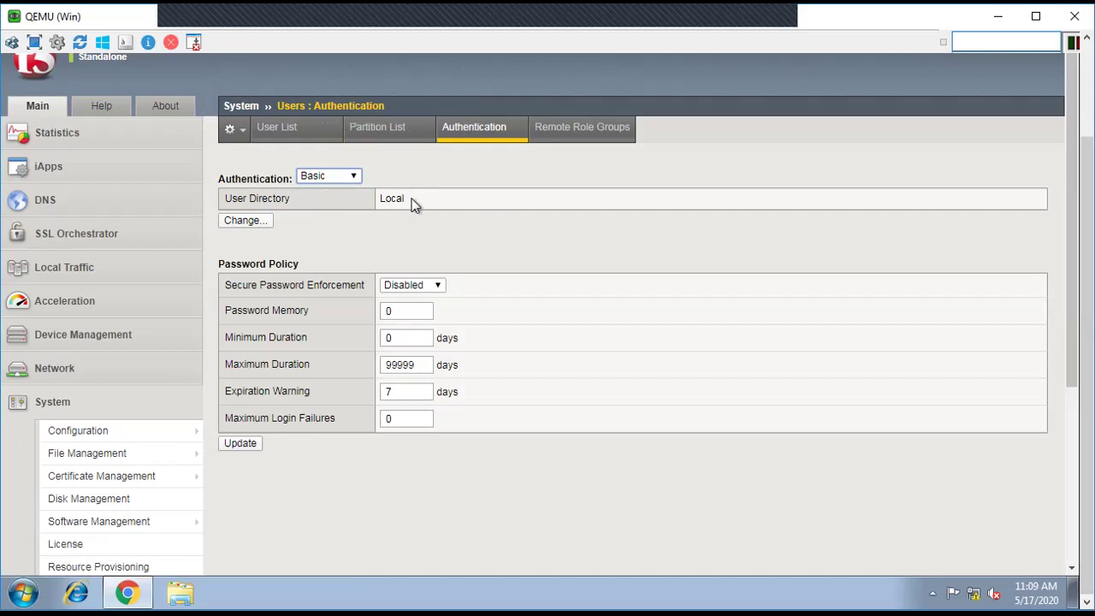
drag(432, 206, 379, 200)
scroll(1067, 181, up, 3)
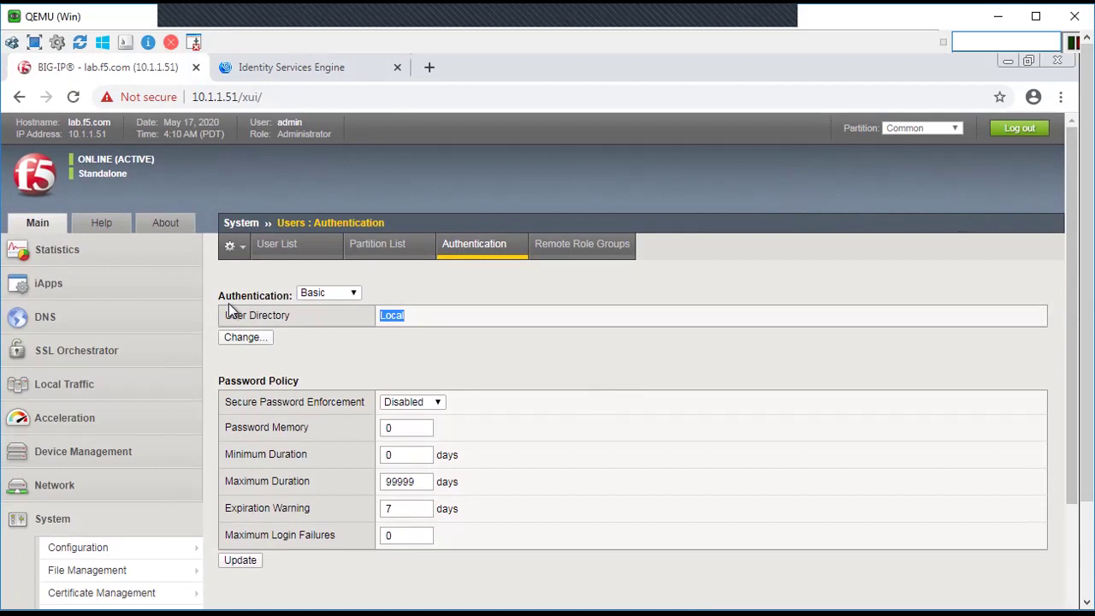
Step: Change the User Directory to Remote - TACACS+, keeping server 10.1.1.1
click(246, 341)
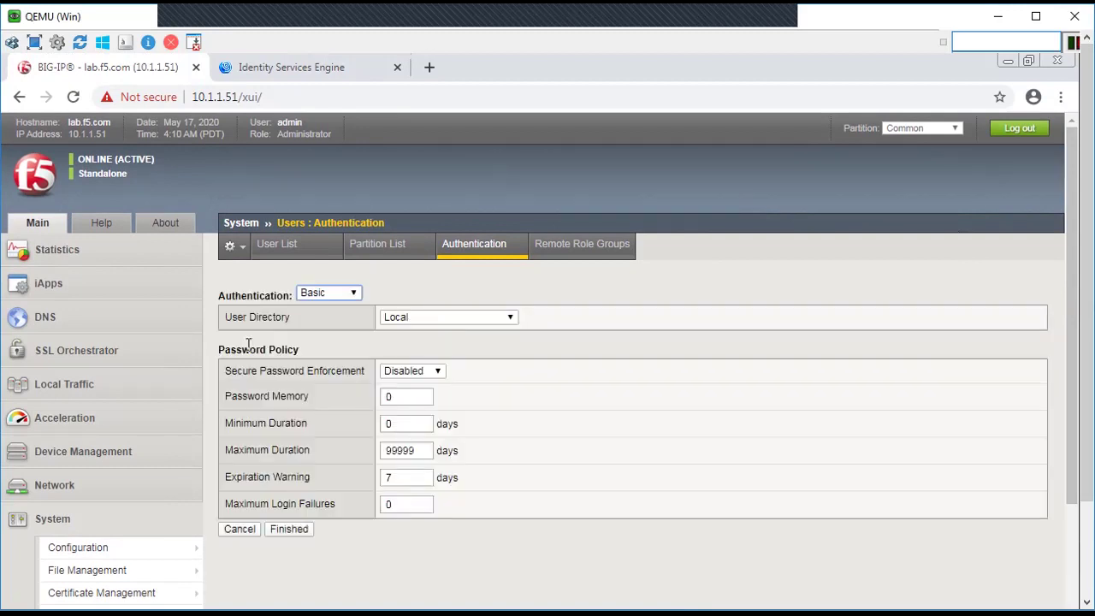
click(501, 320)
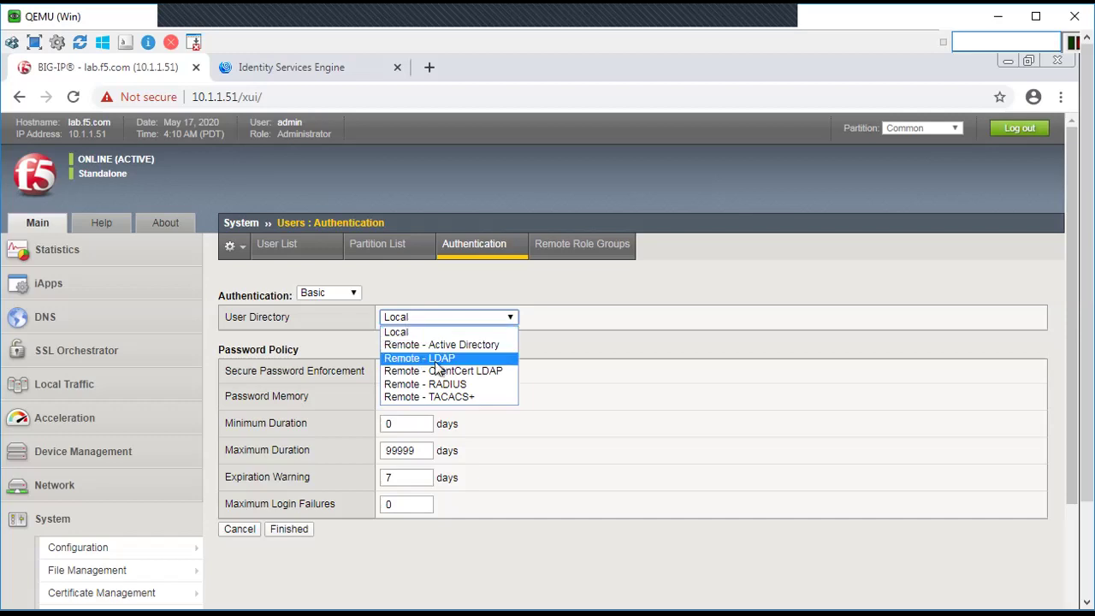
click(441, 398)
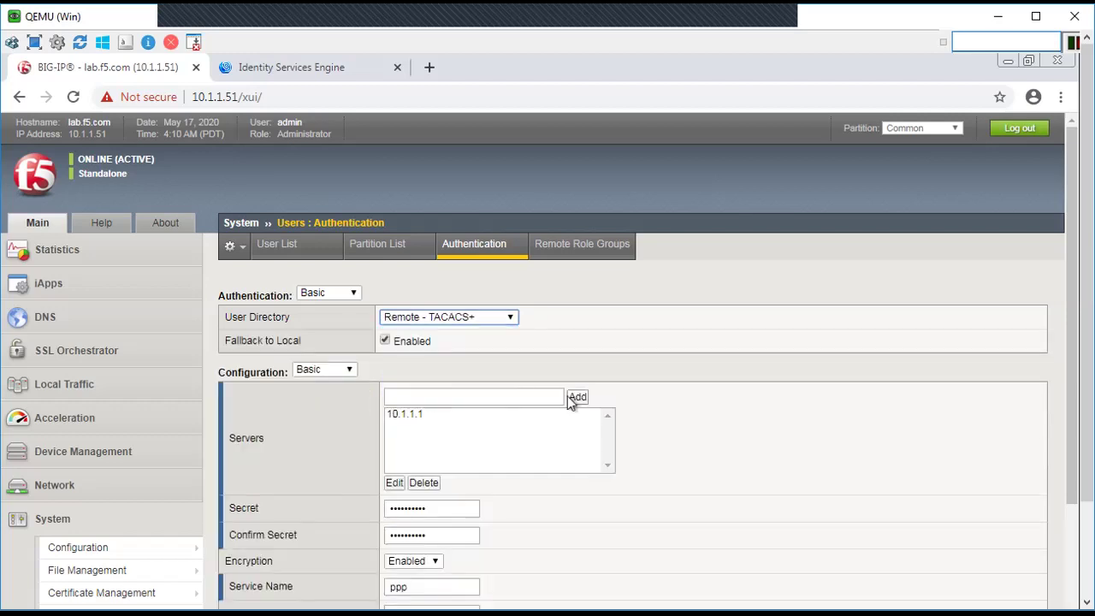
click(420, 399)
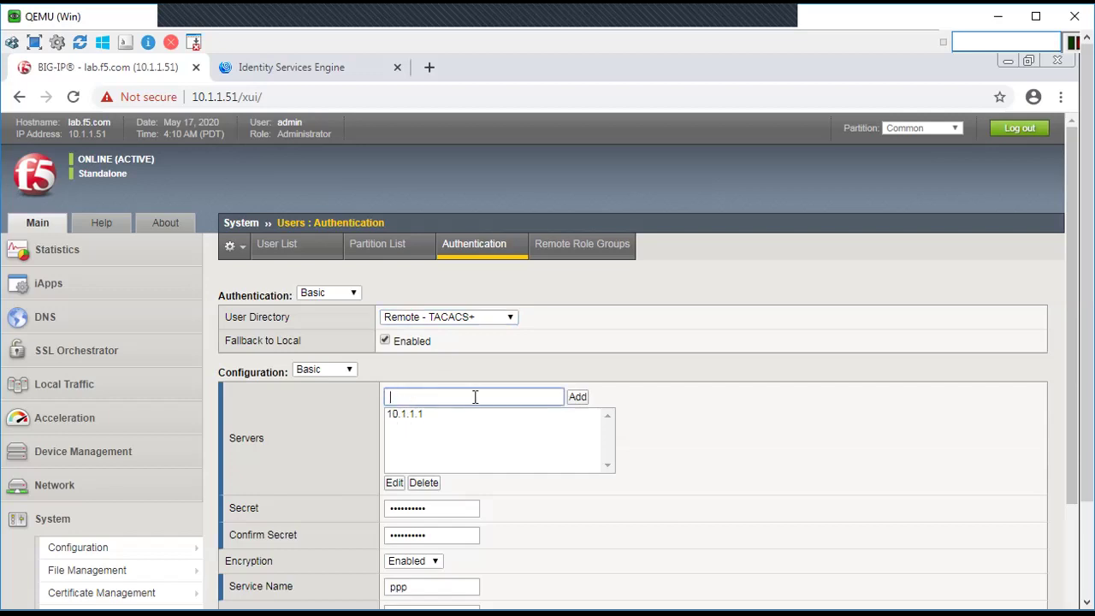
click(400, 416)
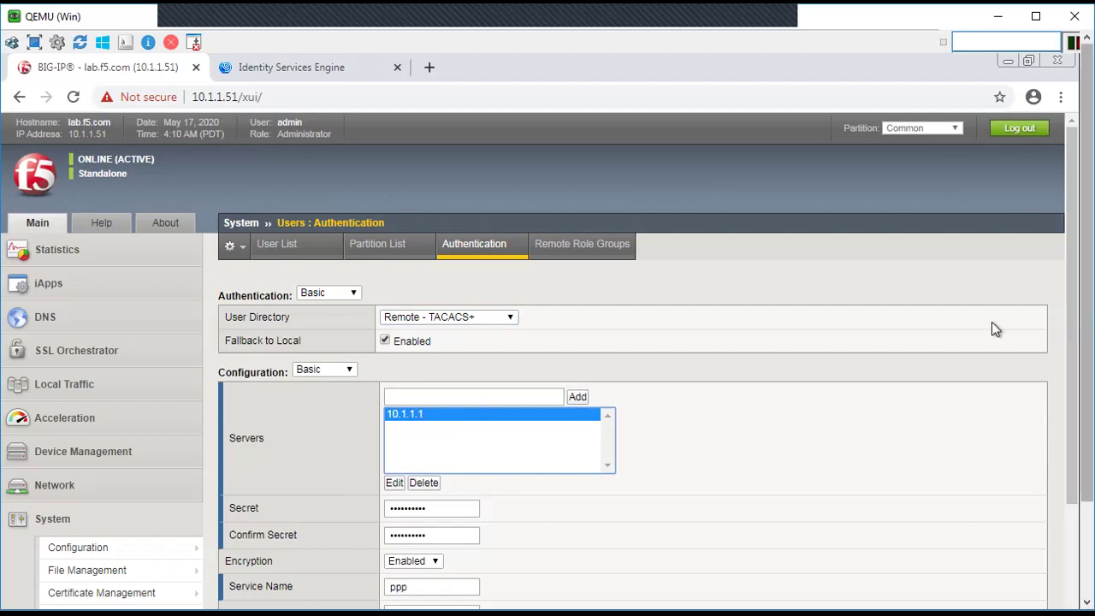
Step: Re-enter and confirm the TACACS+ secret, then save the authentication settings
scroll(1050, 373, down, 2)
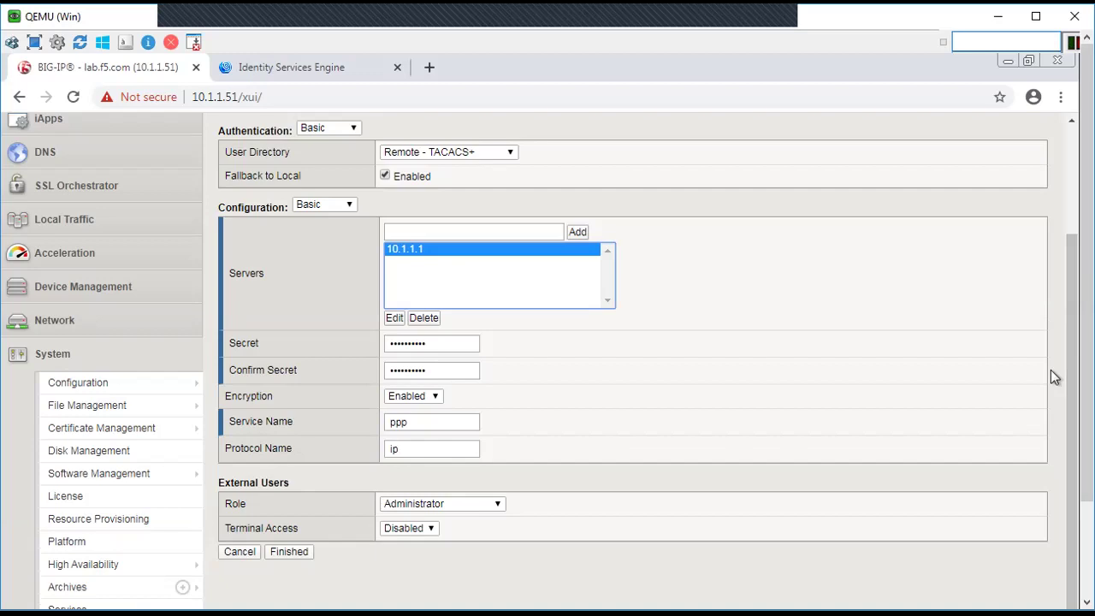
drag(447, 344, 387, 343)
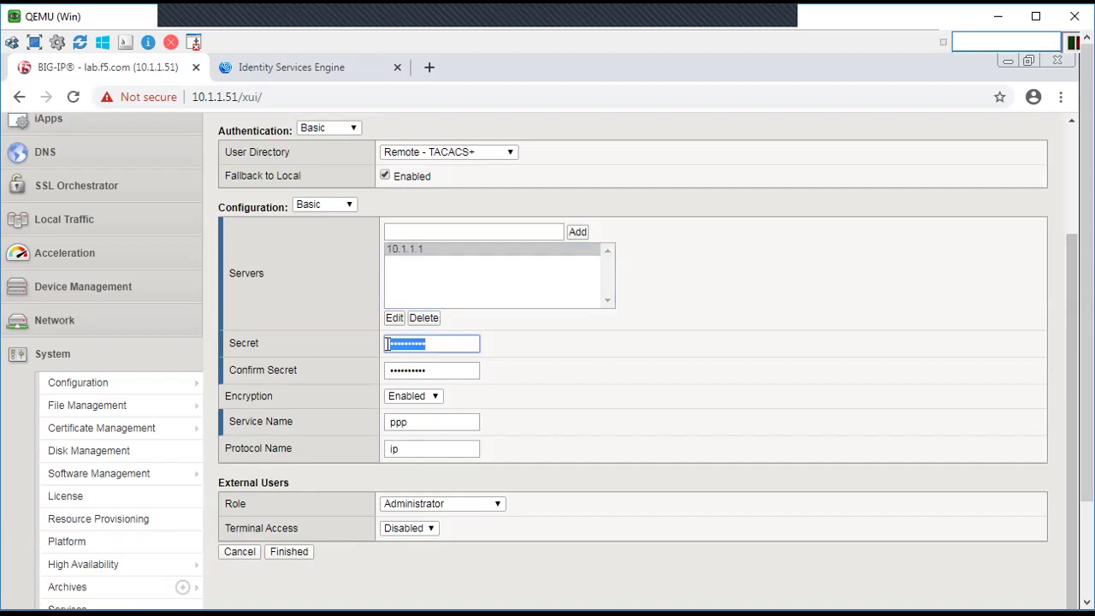
text(secret1)
key(Tab)
text(secret)
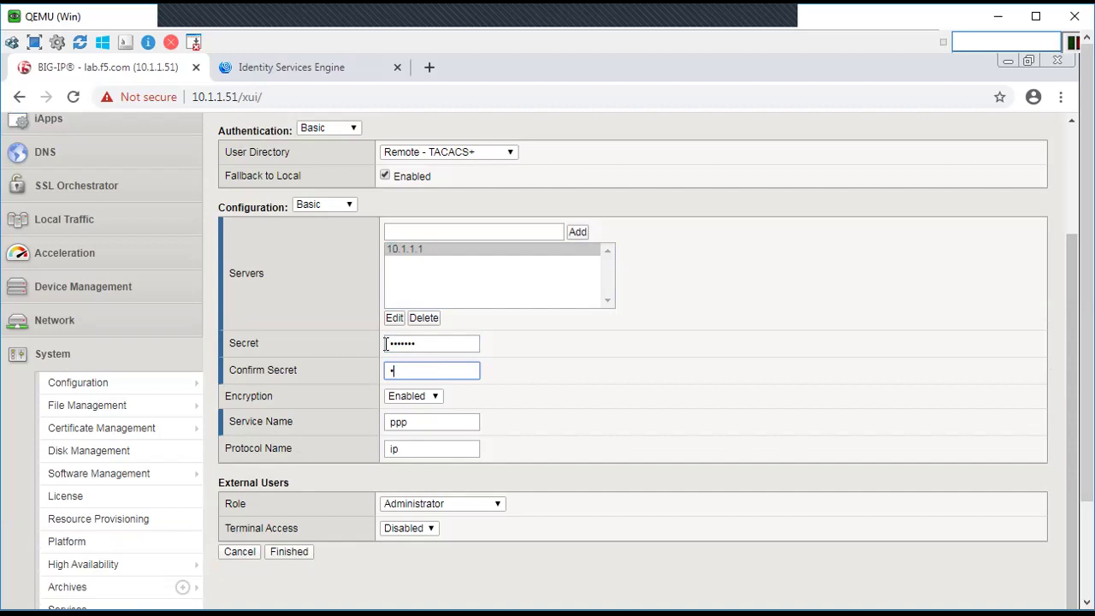
text(1)
click(294, 554)
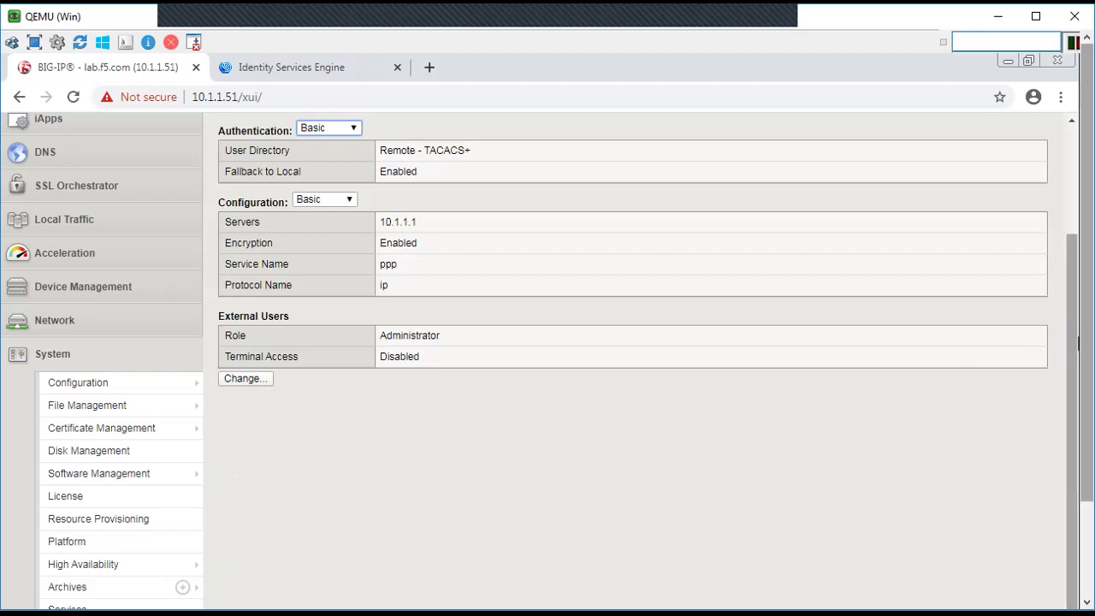
drag(1069, 330, 1074, 224)
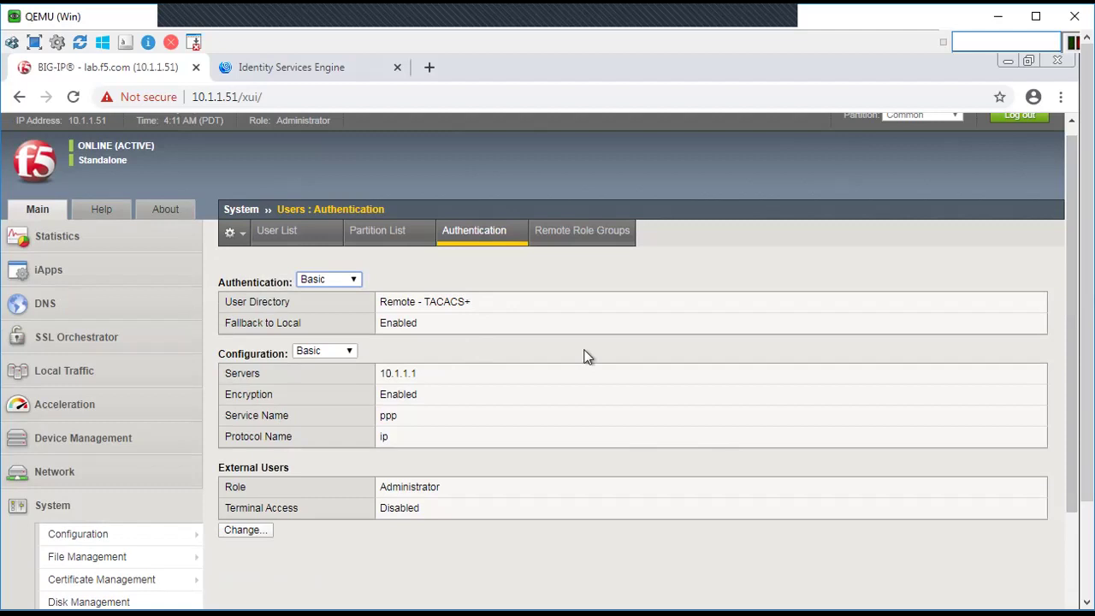
Step: Start a new remote role group named F5_Guest with line order 1
click(566, 243)
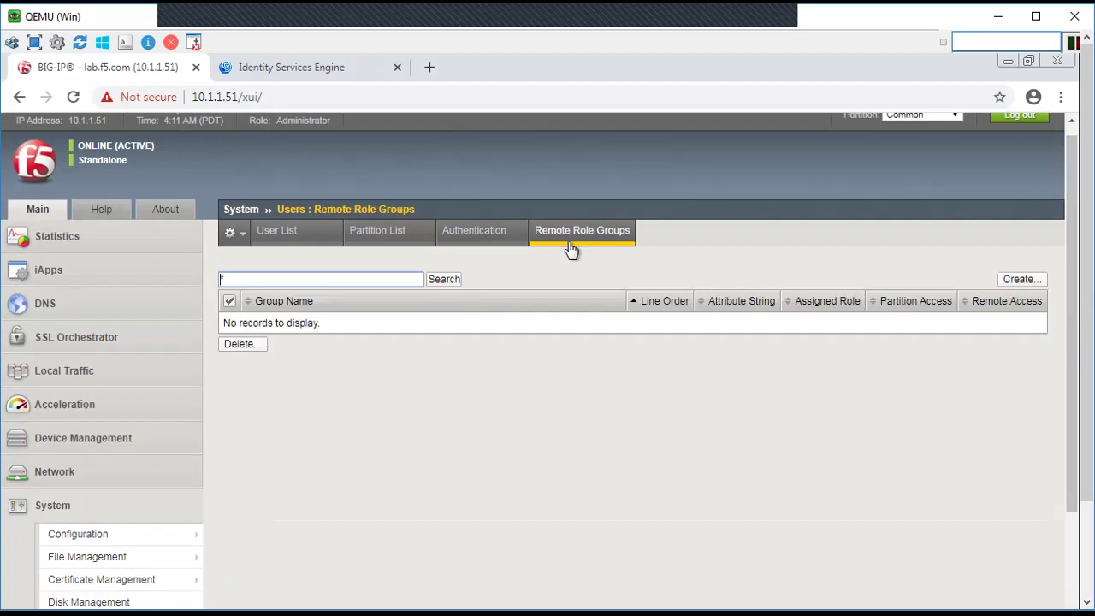
click(1018, 282)
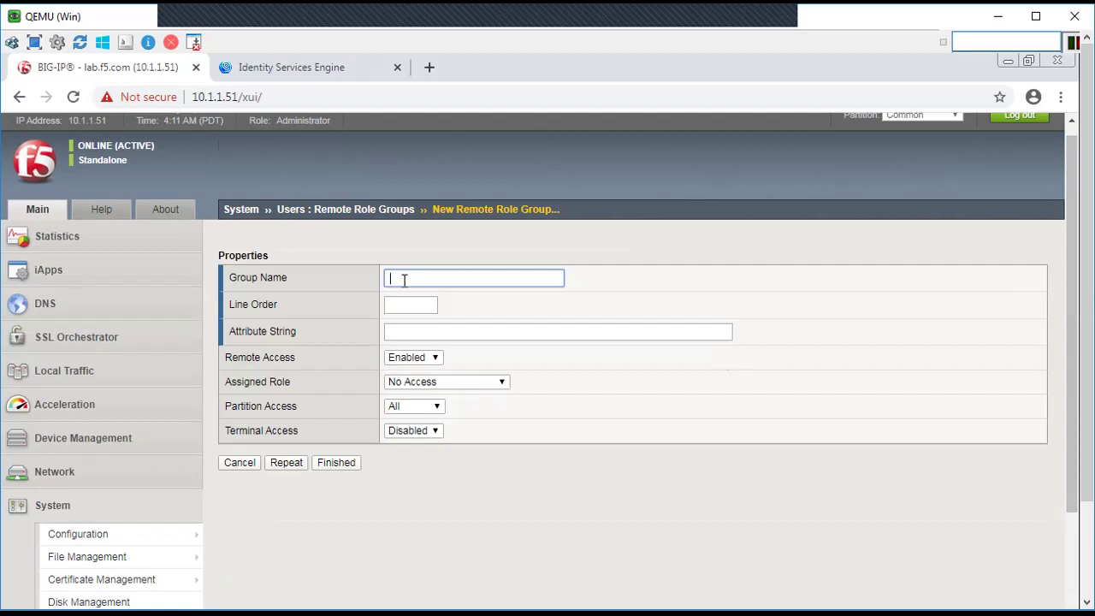
text(F5_Guest)
click(401, 305)
text(1)
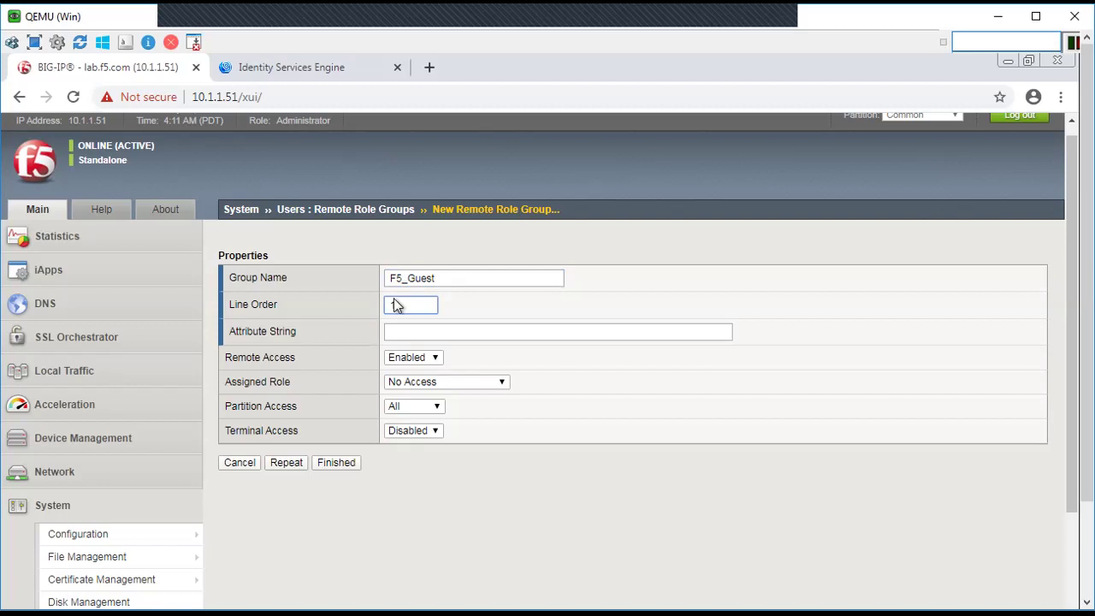
Step: Set attribute F5-LTM-User-Info-1=F5_Guest and the Guest role, then save the group
click(398, 333)
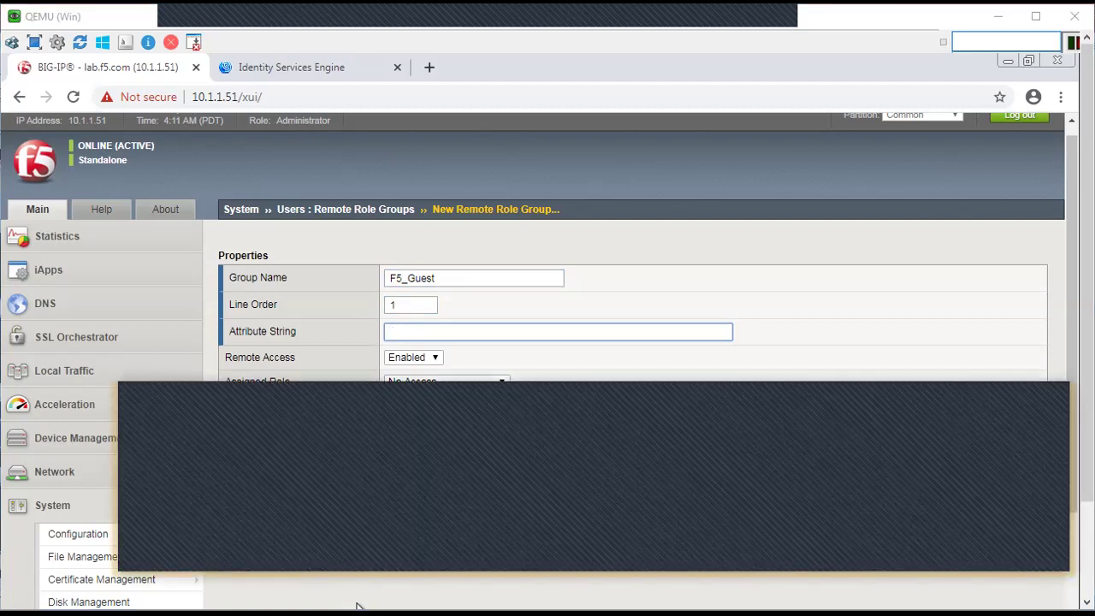
text(F5)
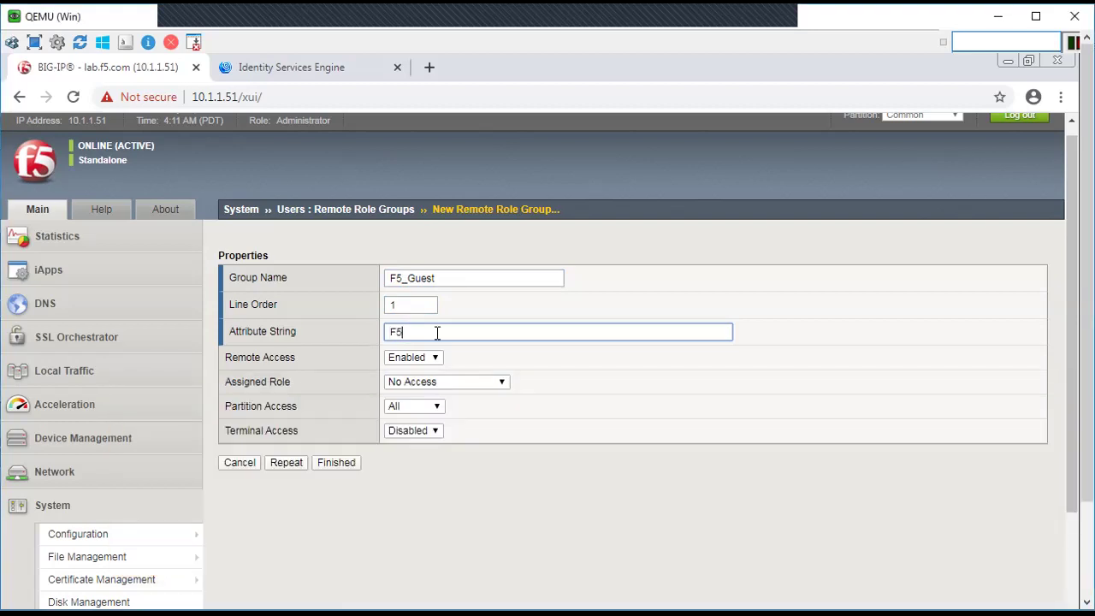
text(-LTM_)
key(BackSpace)
text(-LT)
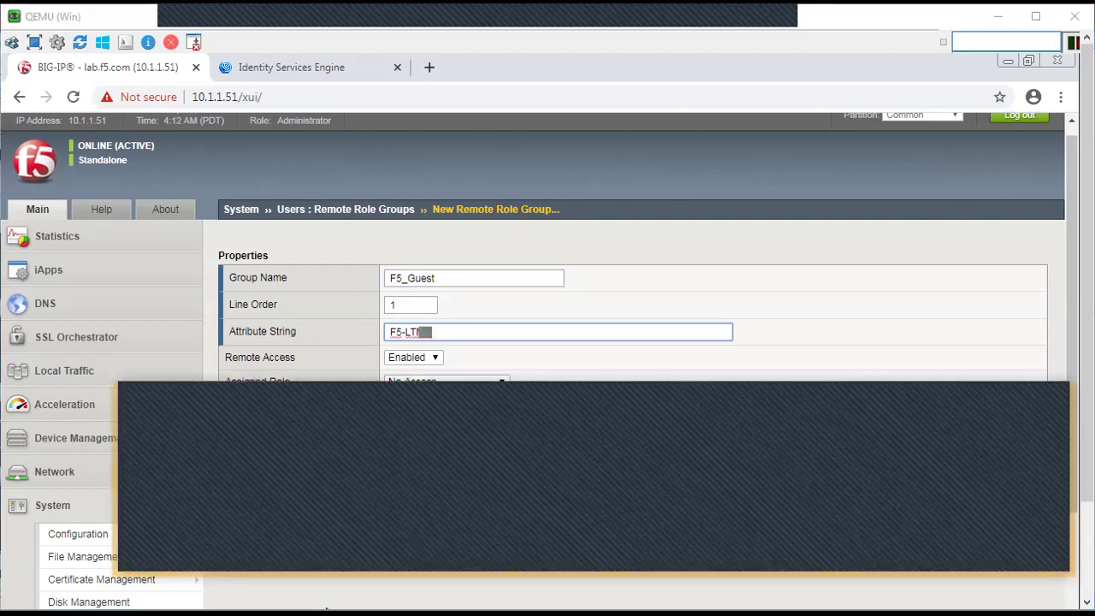
text(M-User-In)
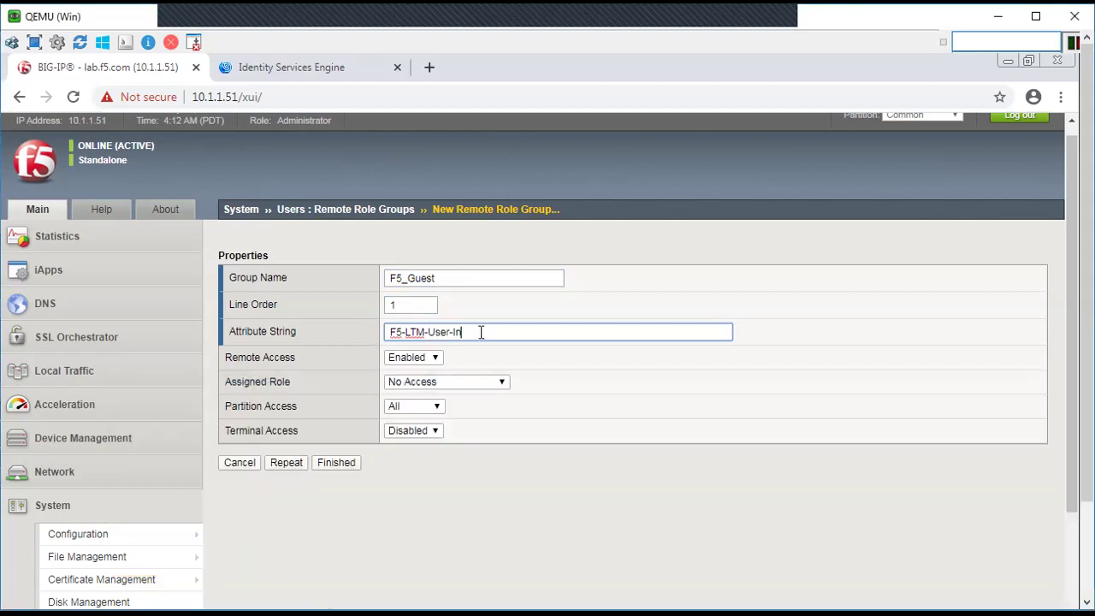
text(fo-1=)
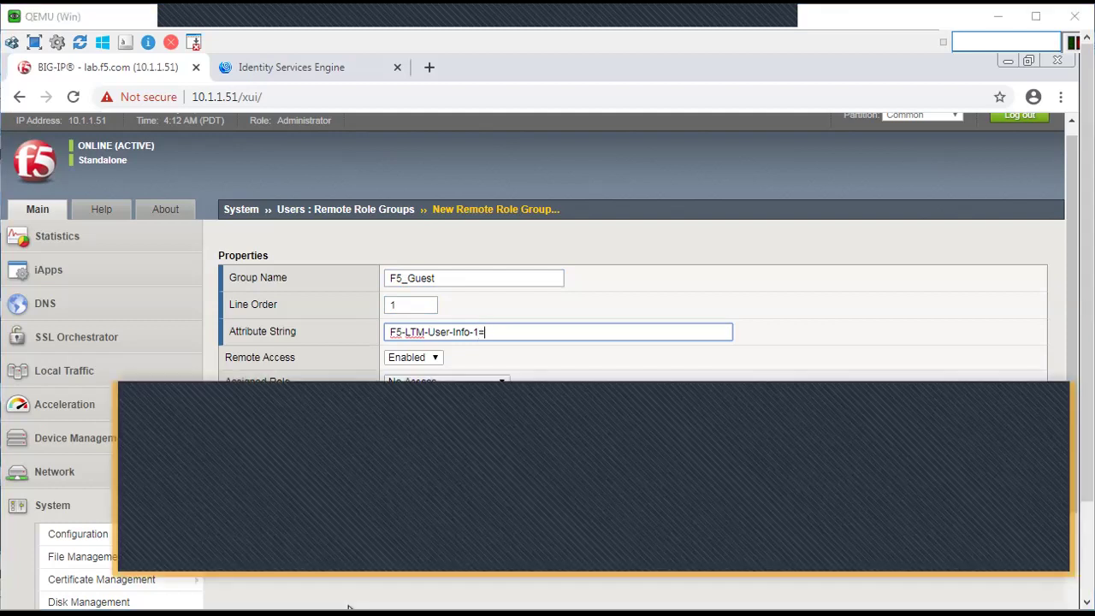
text(F%)
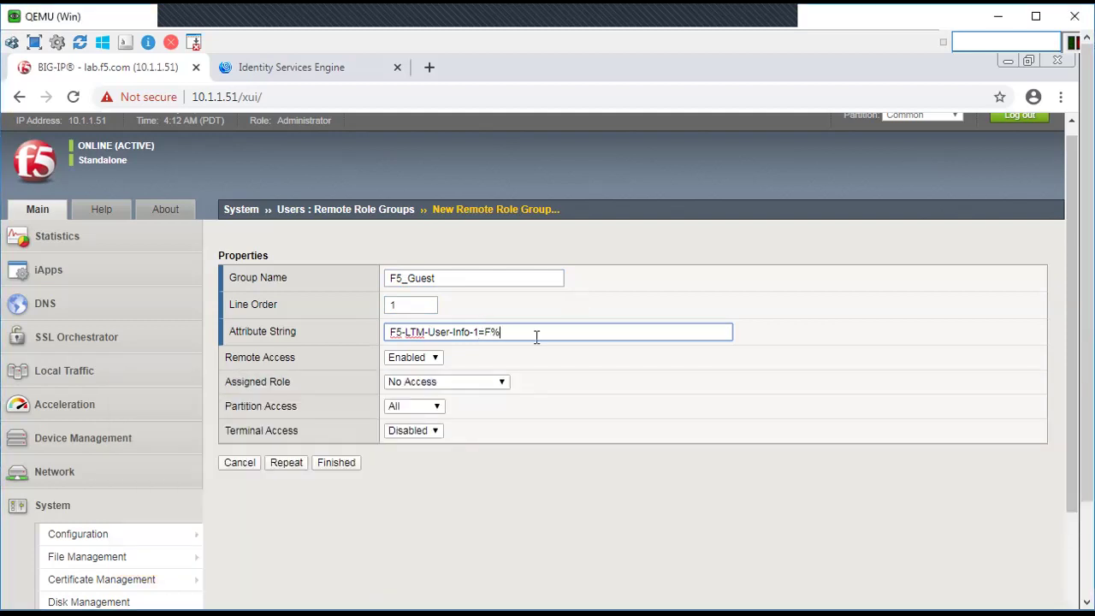
key(BackSpace)
text(5_Guest)
click(493, 385)
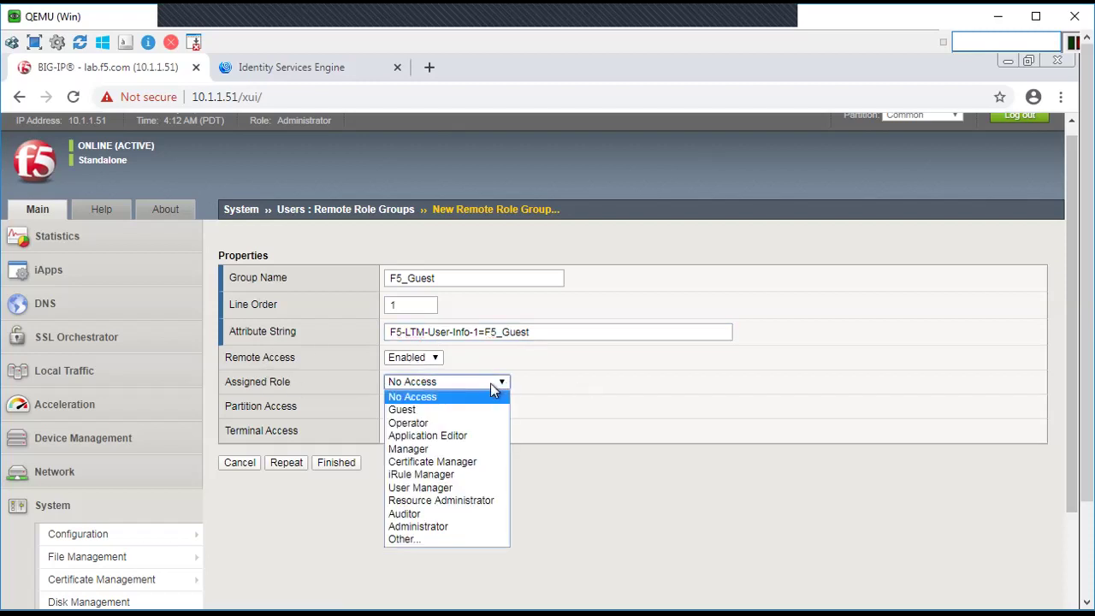
click(421, 410)
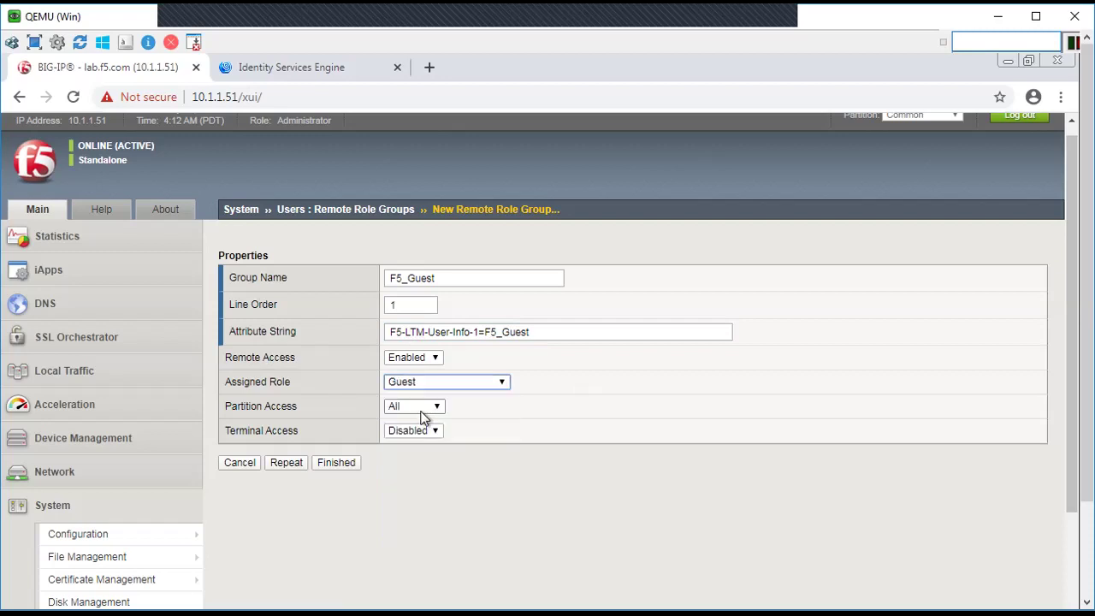
click(340, 463)
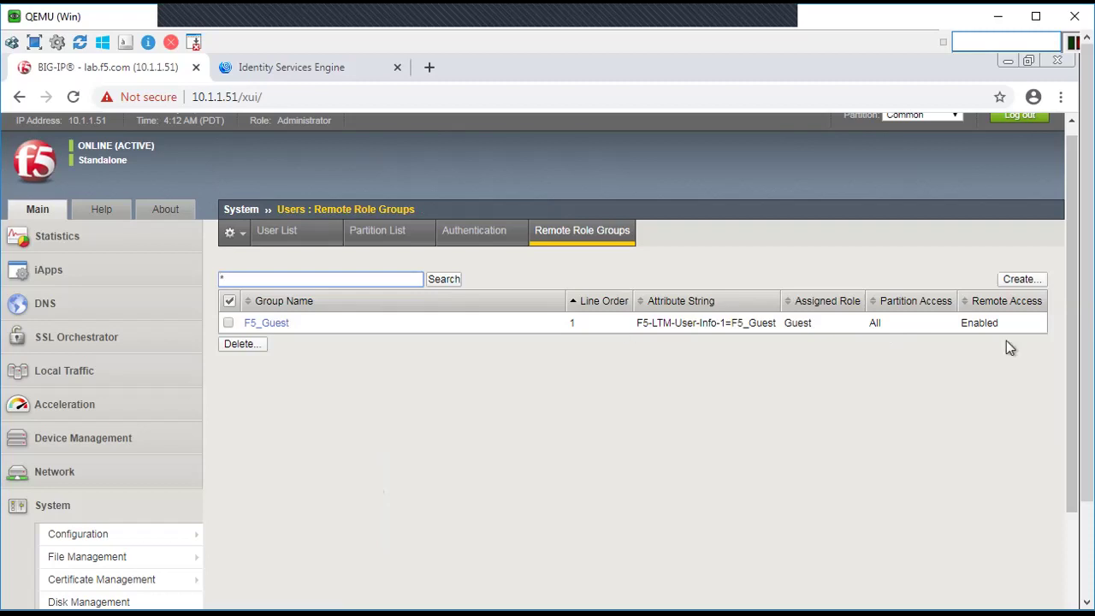
Step: Start a new remote role group named F5_Admin with line order 2
click(1029, 288)
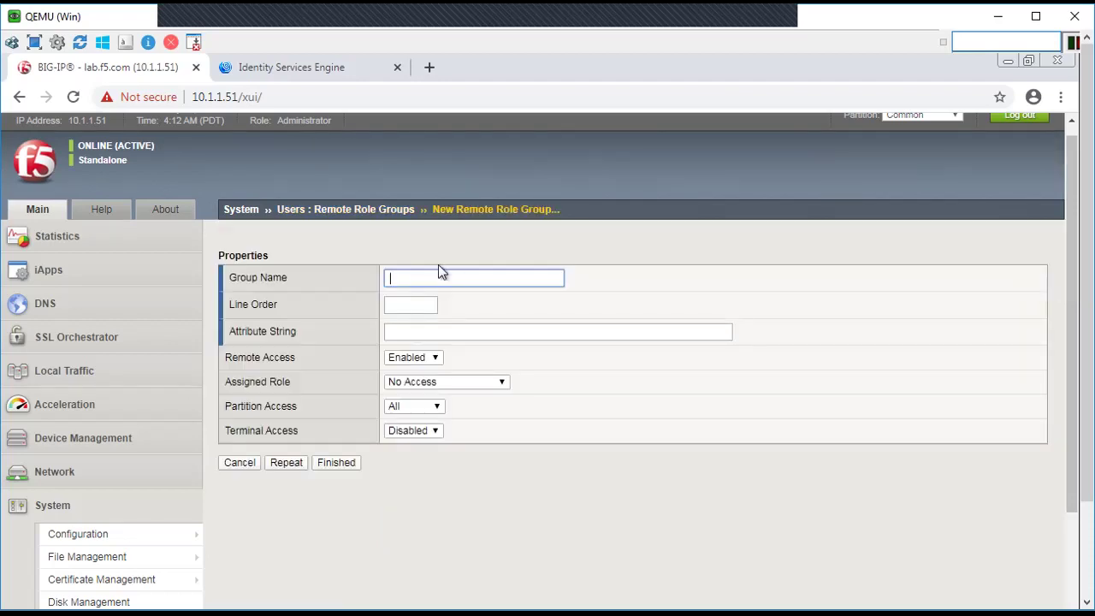
text(F5)
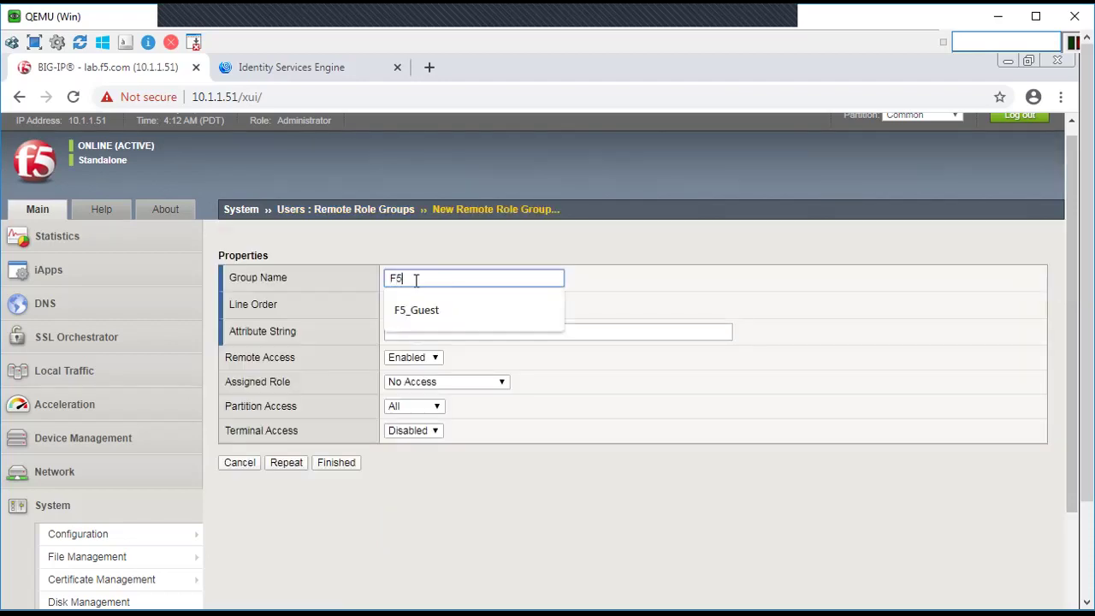
text(_Admin)
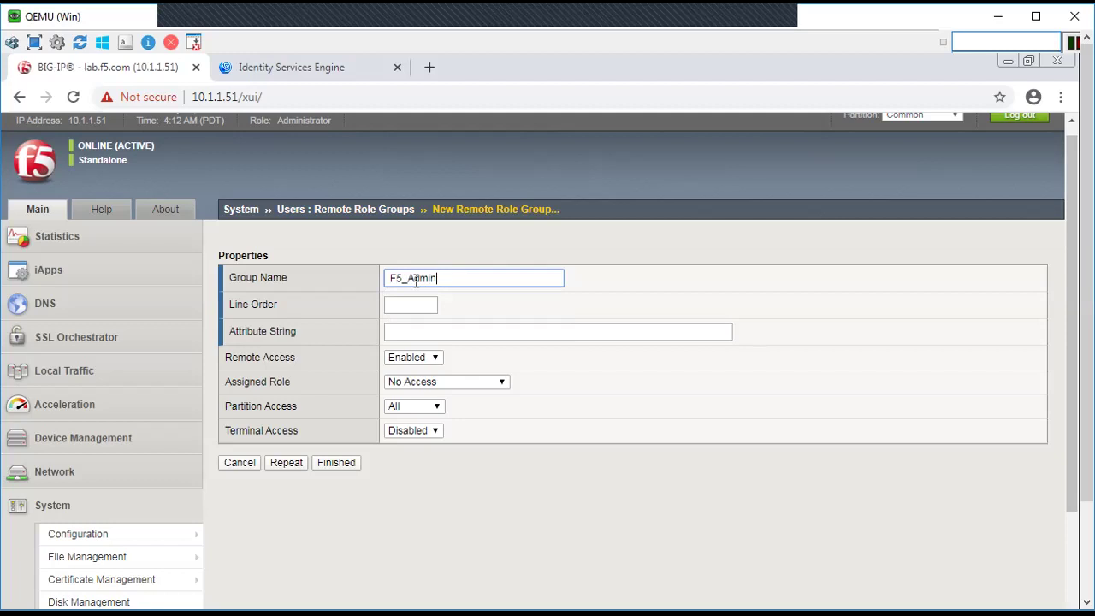
click(400, 306)
text(2)
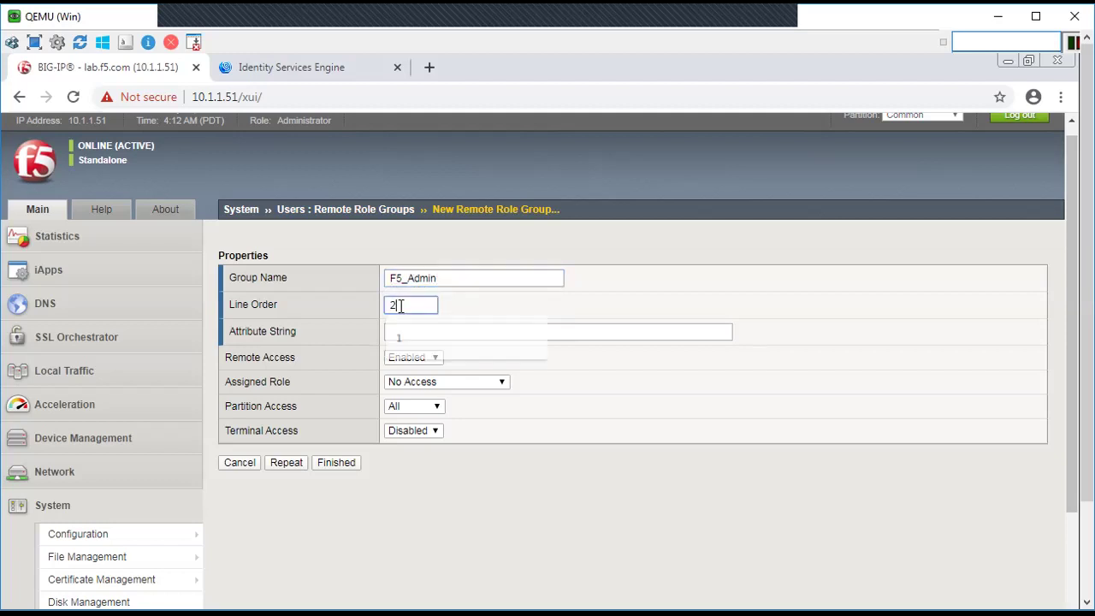
Step: Set attribute F5-LTM-User-Info-1=F5_Operators_Admin and the Resource Administrator role, then save
click(396, 336)
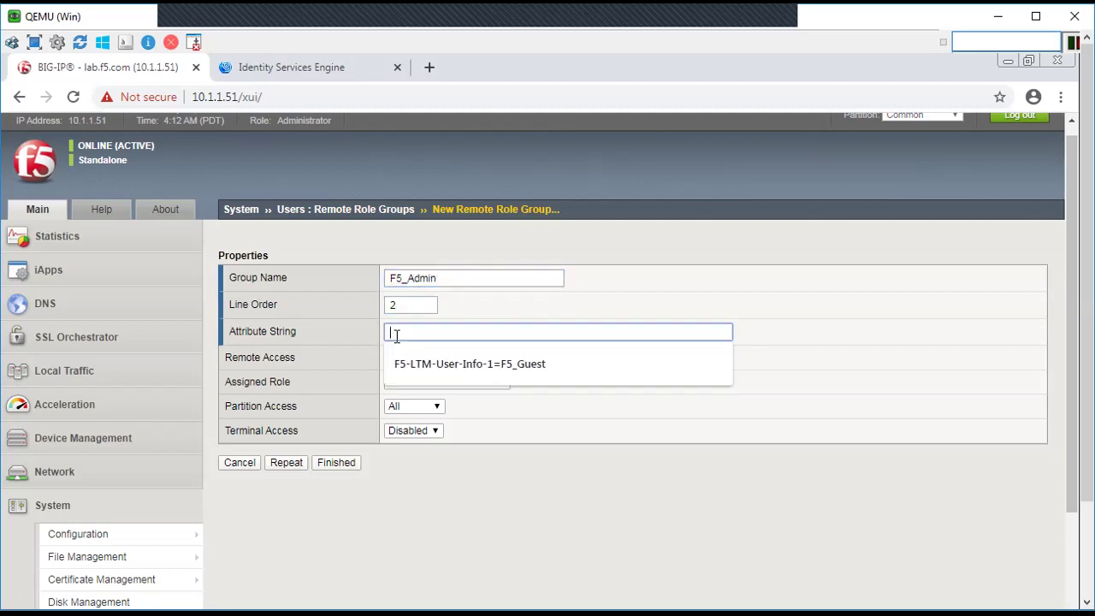
click(475, 366)
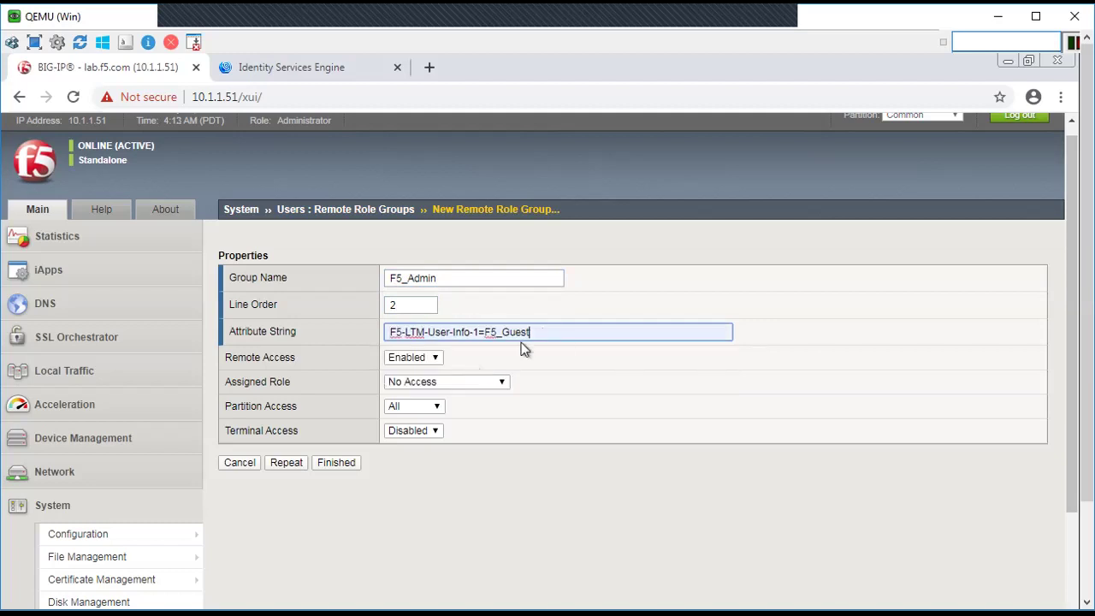
drag(542, 331, 506, 330)
text(OPera)
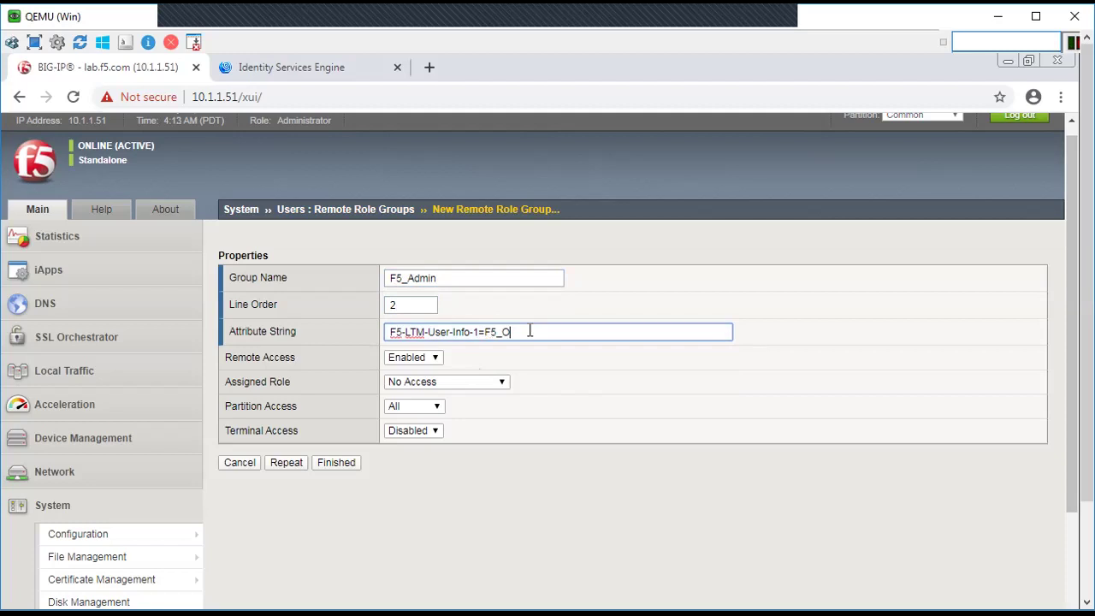
key(BackSpace)
key(BackSpace)
key(BackSpace)
key(BackSpace)
text(perators_Admin)
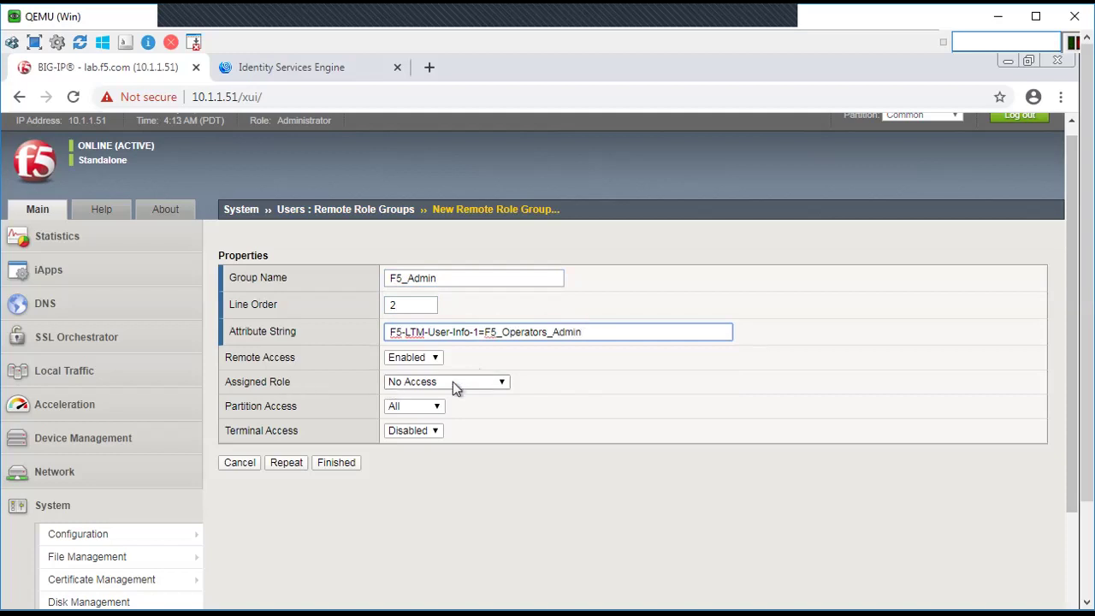
click(480, 386)
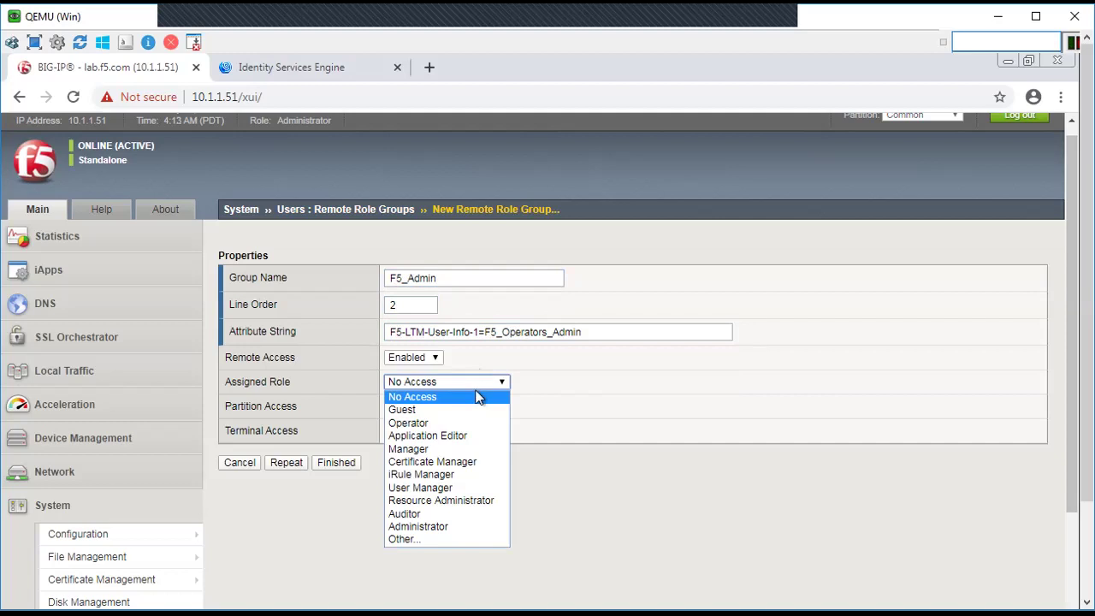
click(410, 502)
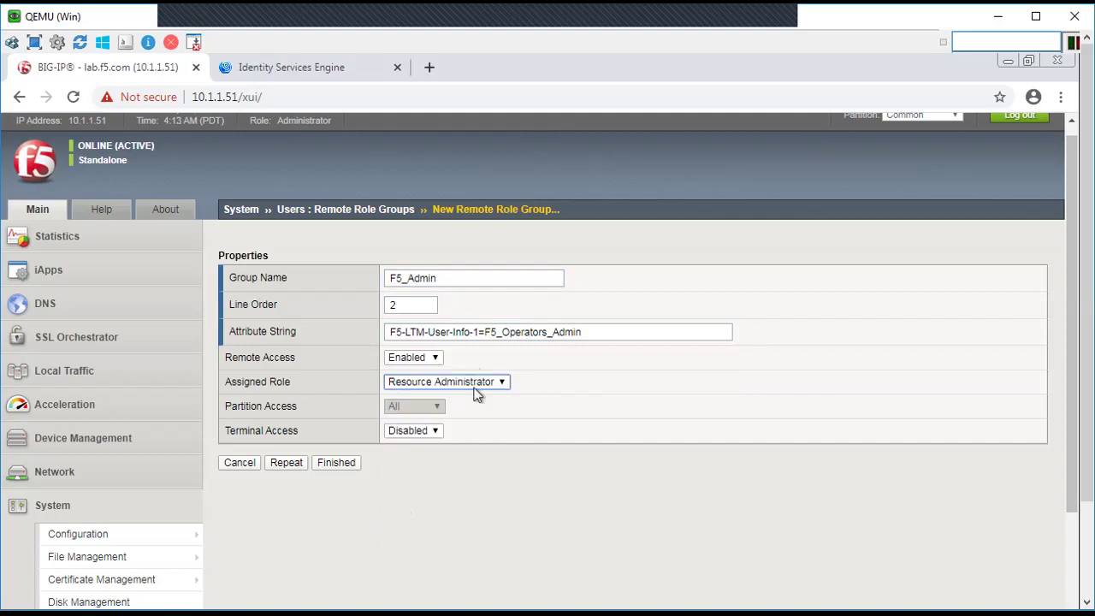
click(335, 465)
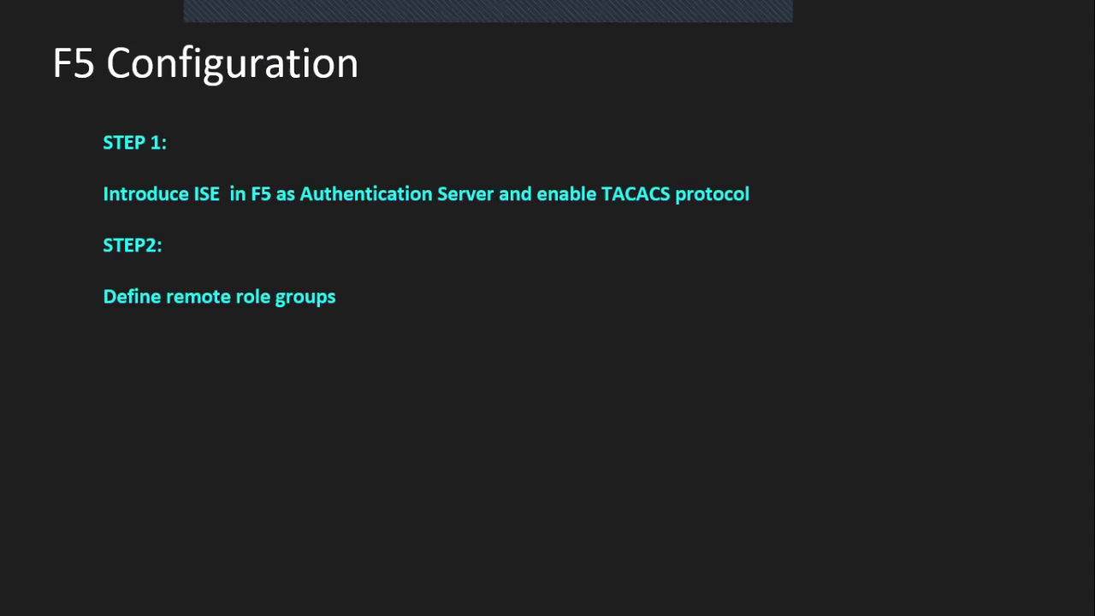
Step: Advance the slides to the 03 Access Check section
key(Right)
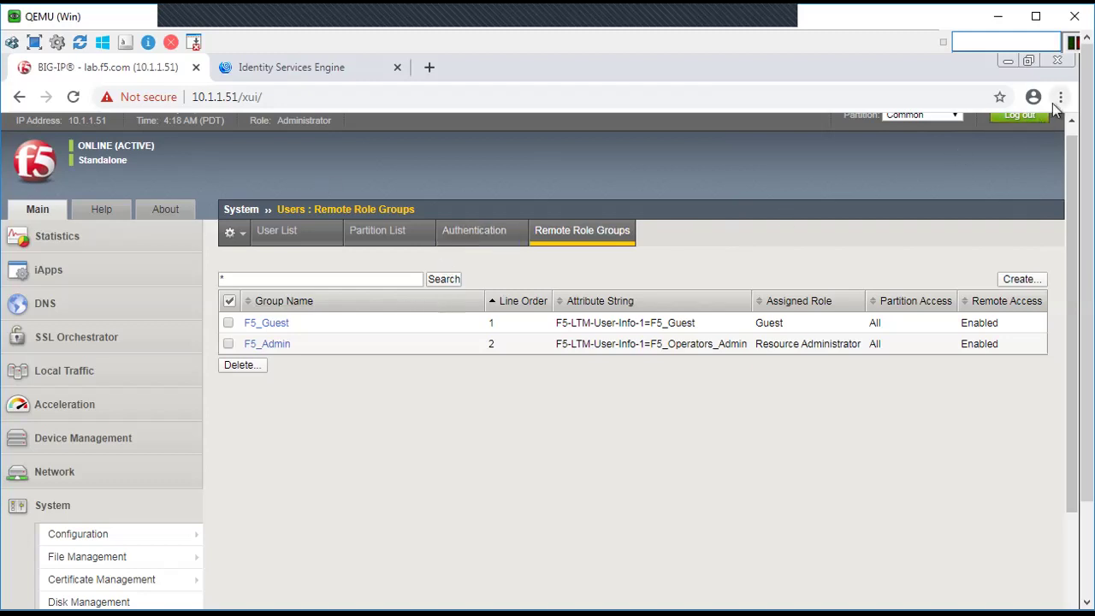
Step: Load the BIG-IP login page at 10.1.1.51 in a new Chrome incognito window
click(308, 99)
key(ctrl+c)
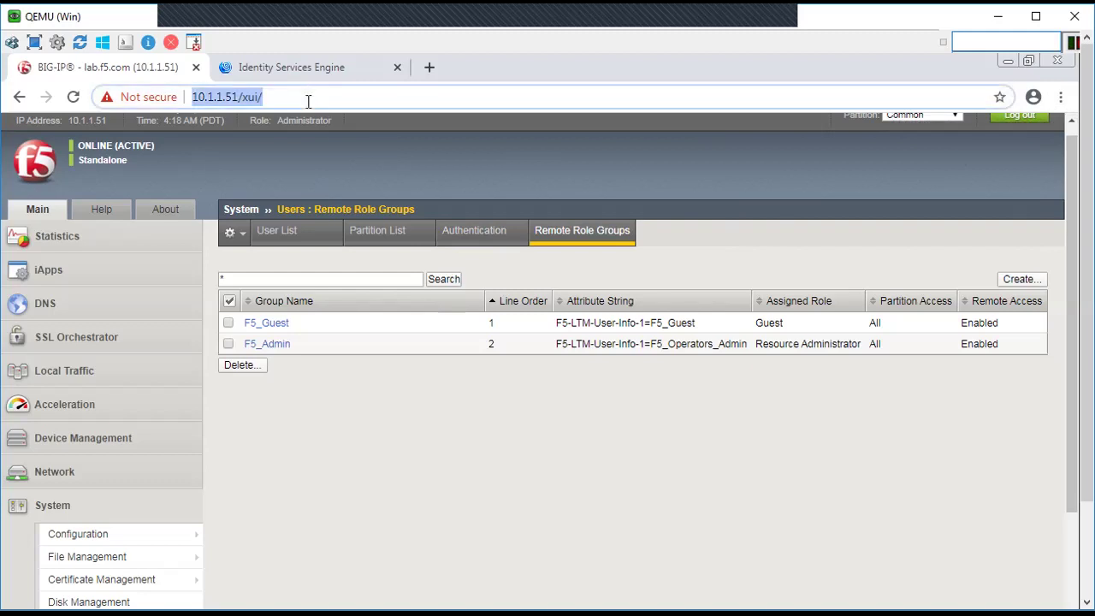
click(1061, 100)
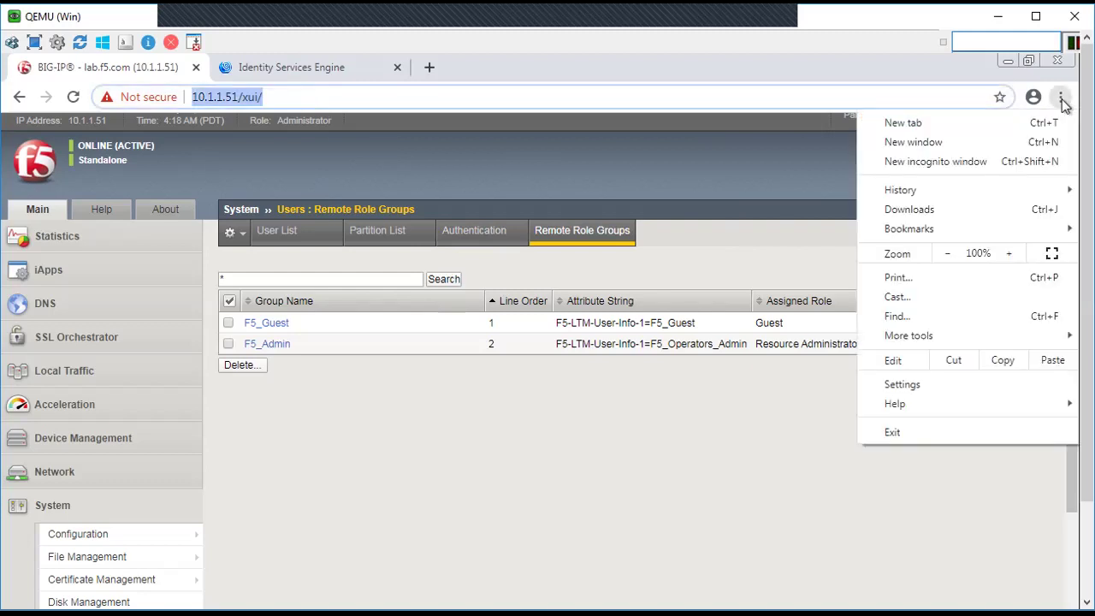
click(940, 161)
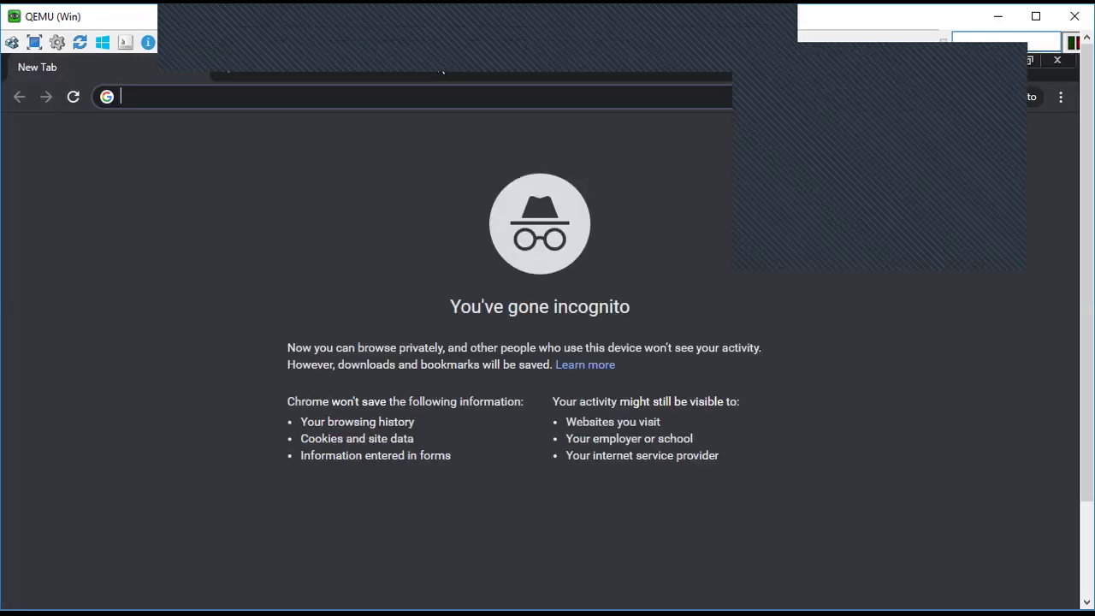
key(ctrl+v)
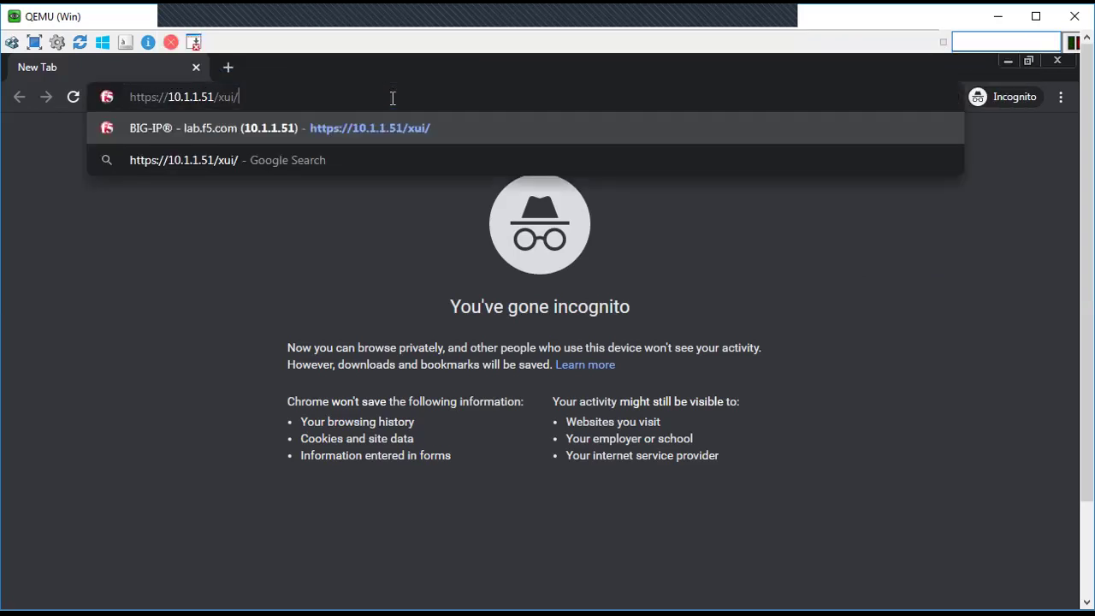
key(Return)
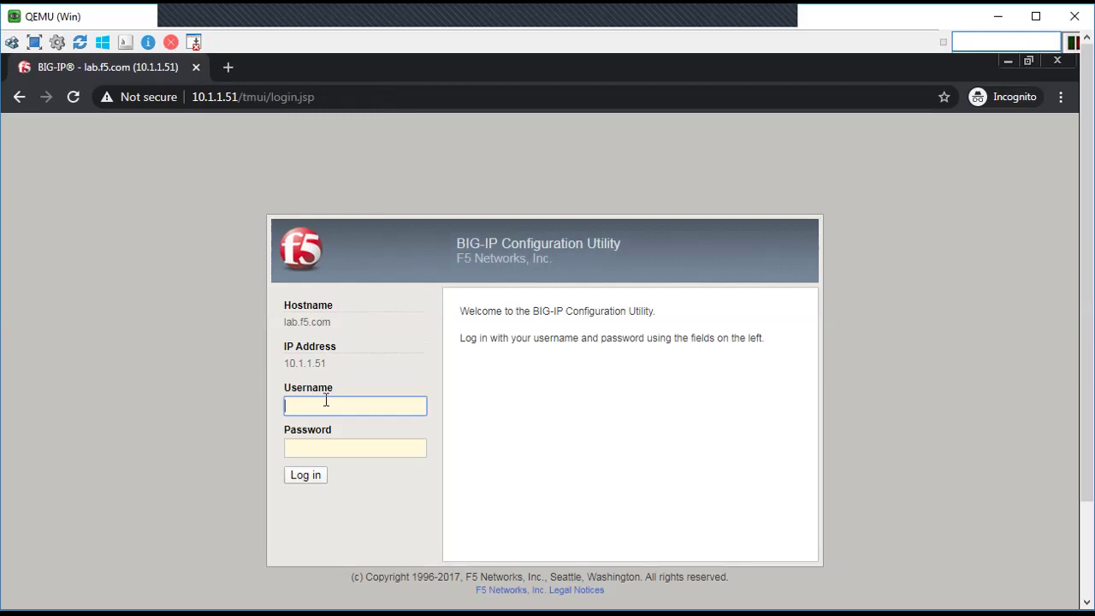
Step: Sign in as user1, confirm the Guest role in the header, then log out
text(user1)
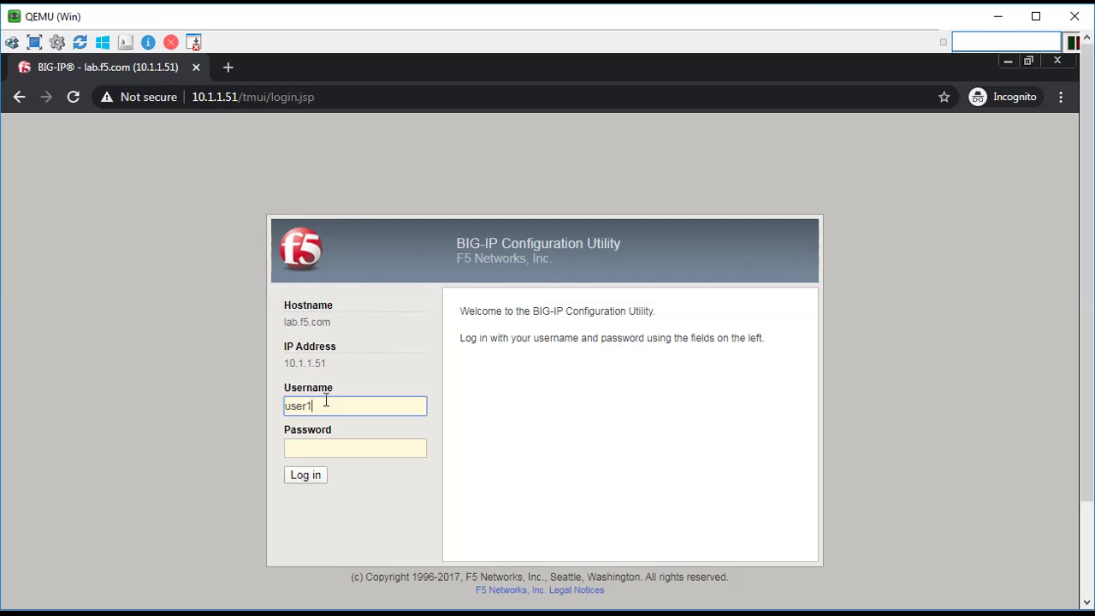
key(Tab)
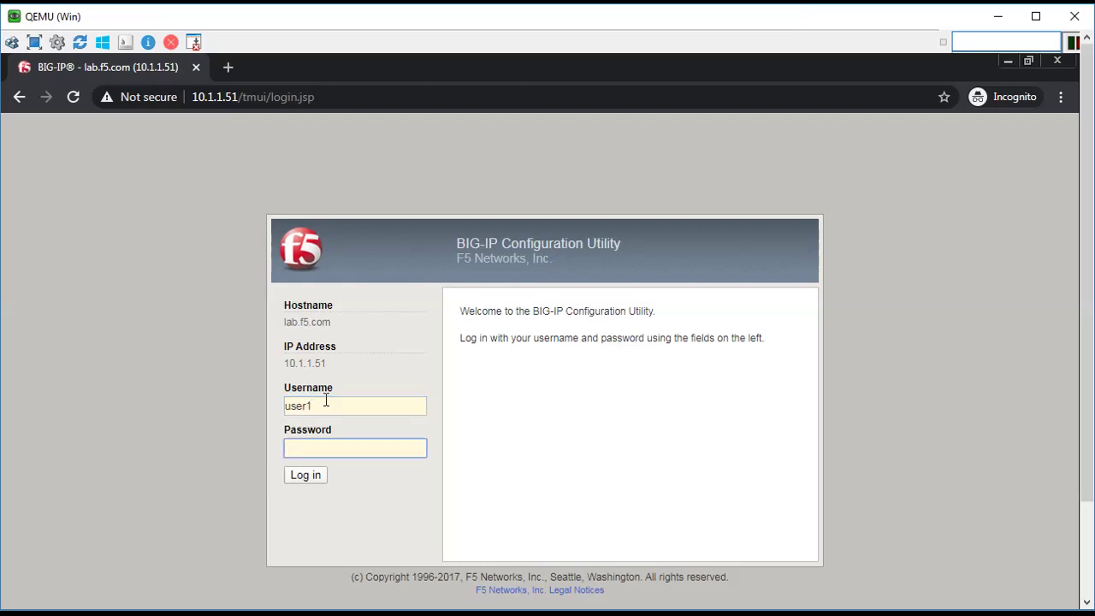
text(default12)
click(309, 478)
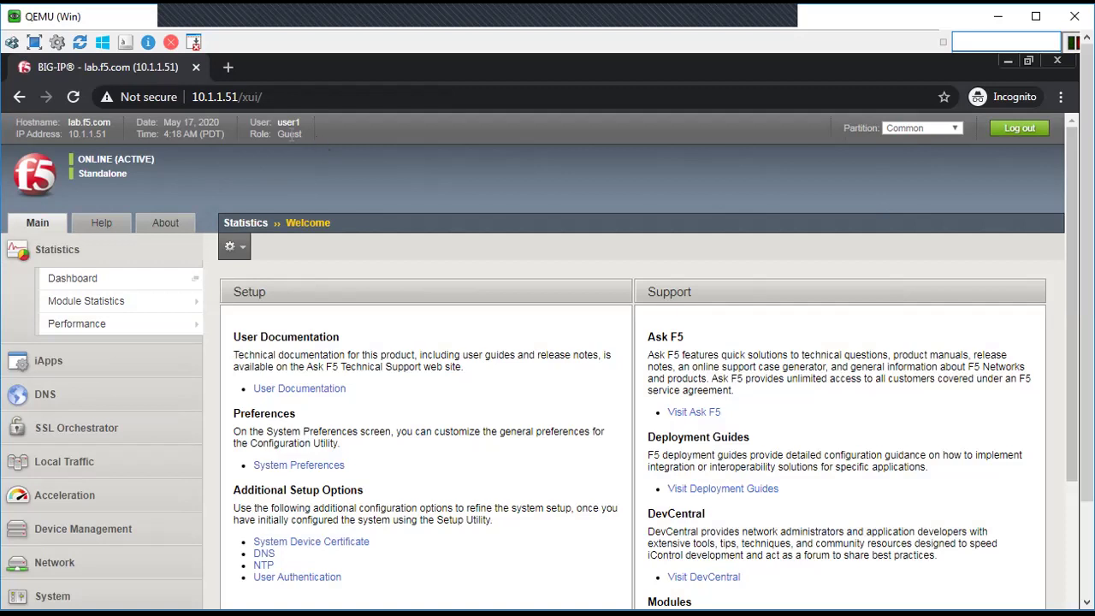
drag(276, 135, 304, 135)
click(1030, 132)
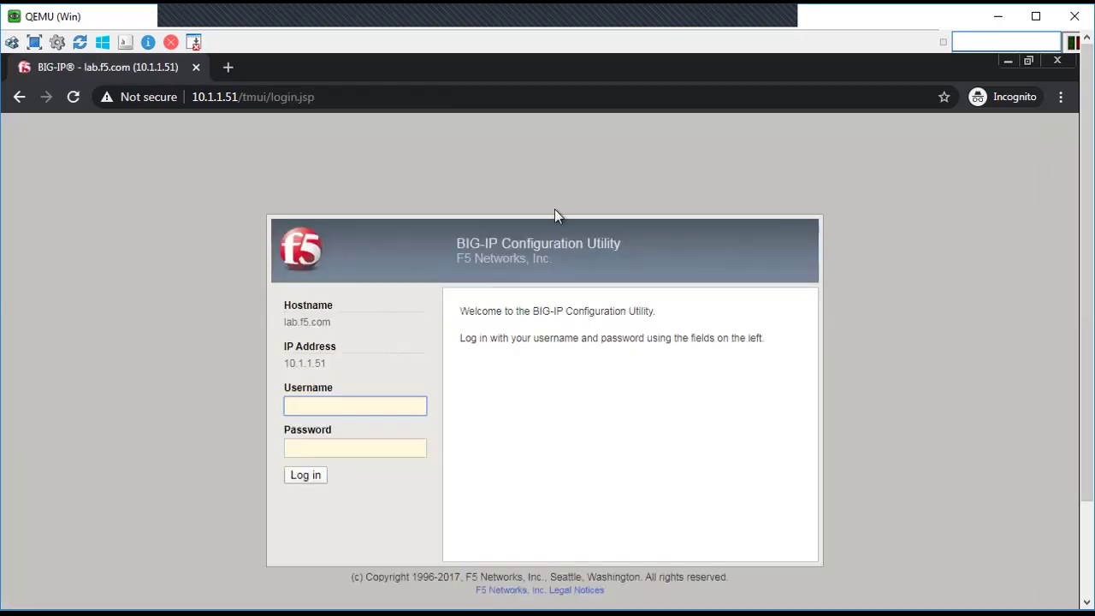
Step: Sign in as user2 and confirm the Resource Administrator role in the header
text(user2)
click(301, 449)
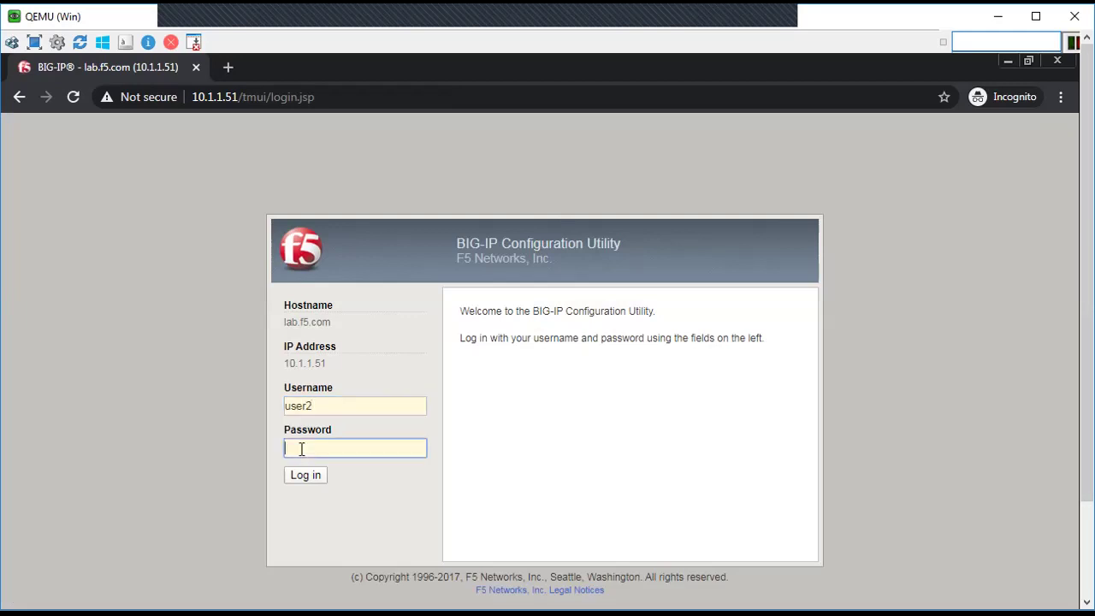
text(•••••••••)
click(309, 482)
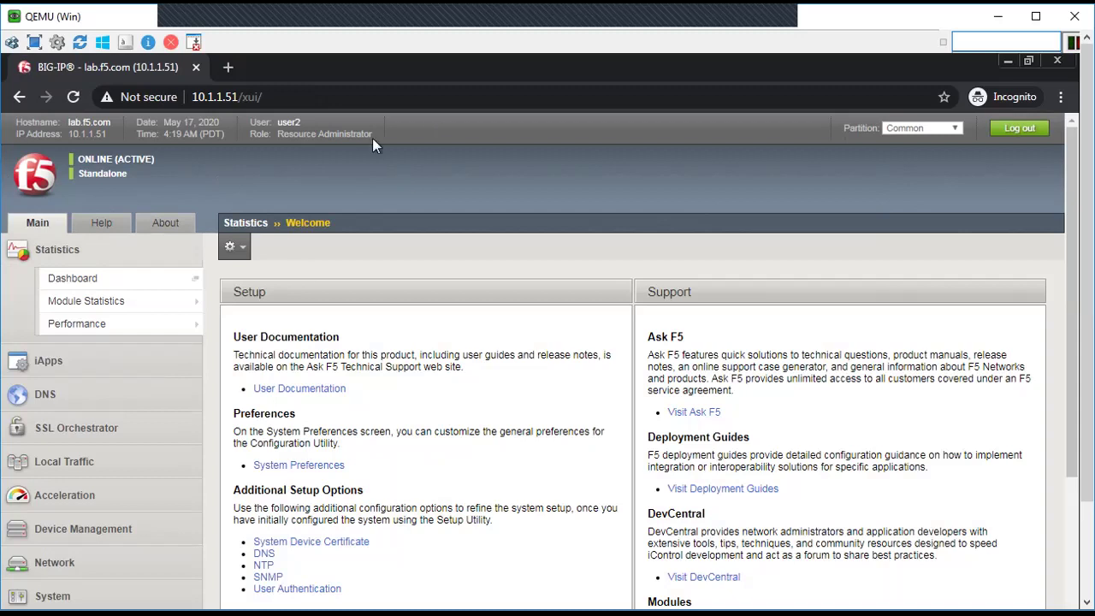
drag(375, 134, 297, 134)
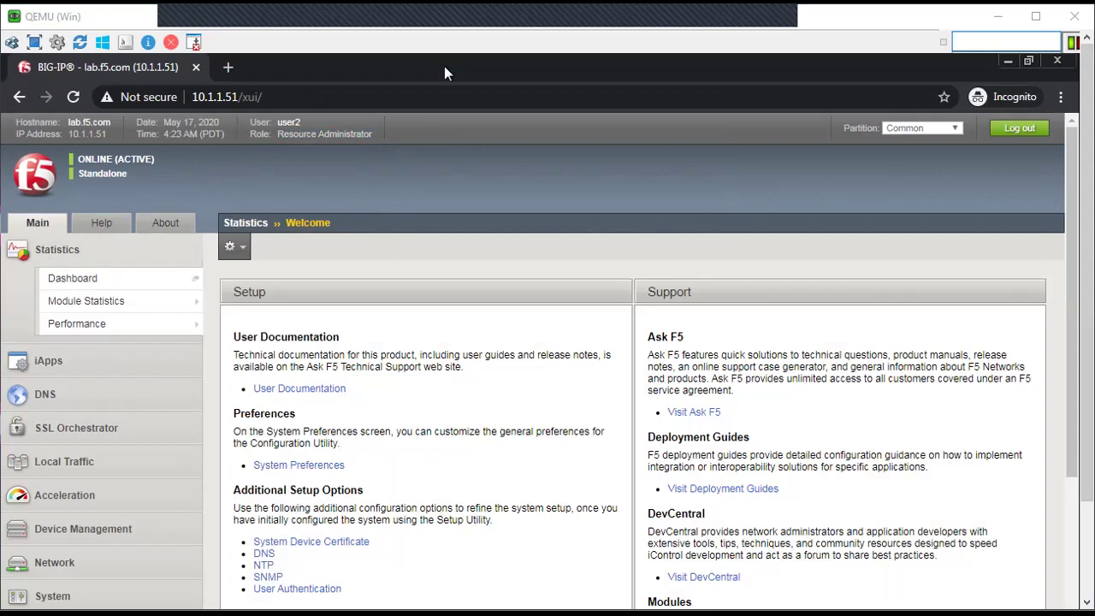
Step: Switch to ISE and open Operations > TACACS > Live Logs to view user1 and user2 entries
click(1006, 69)
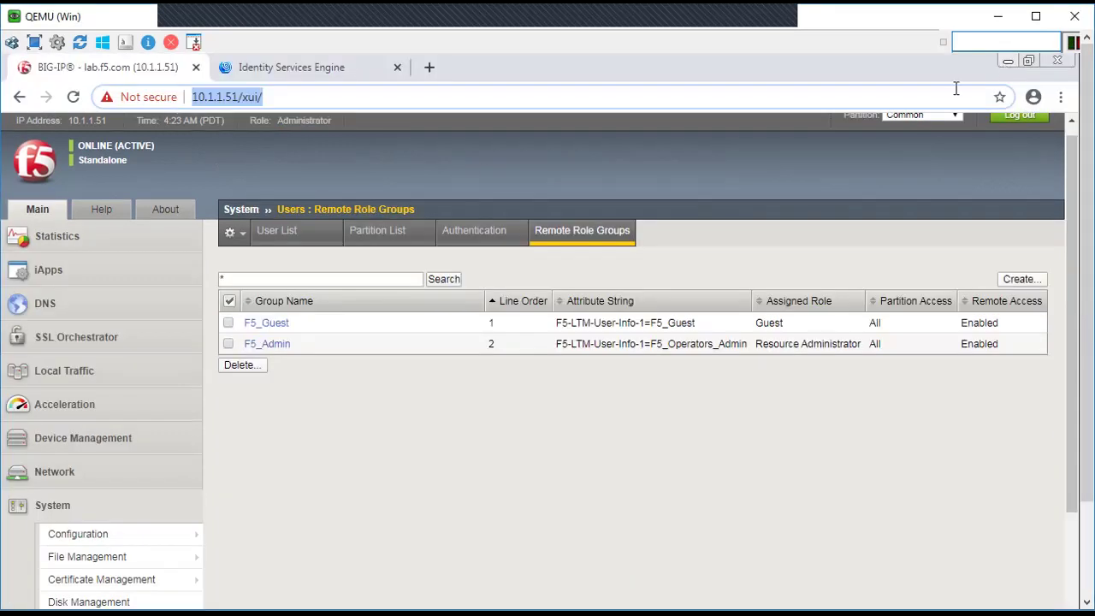
click(312, 76)
click(478, 127)
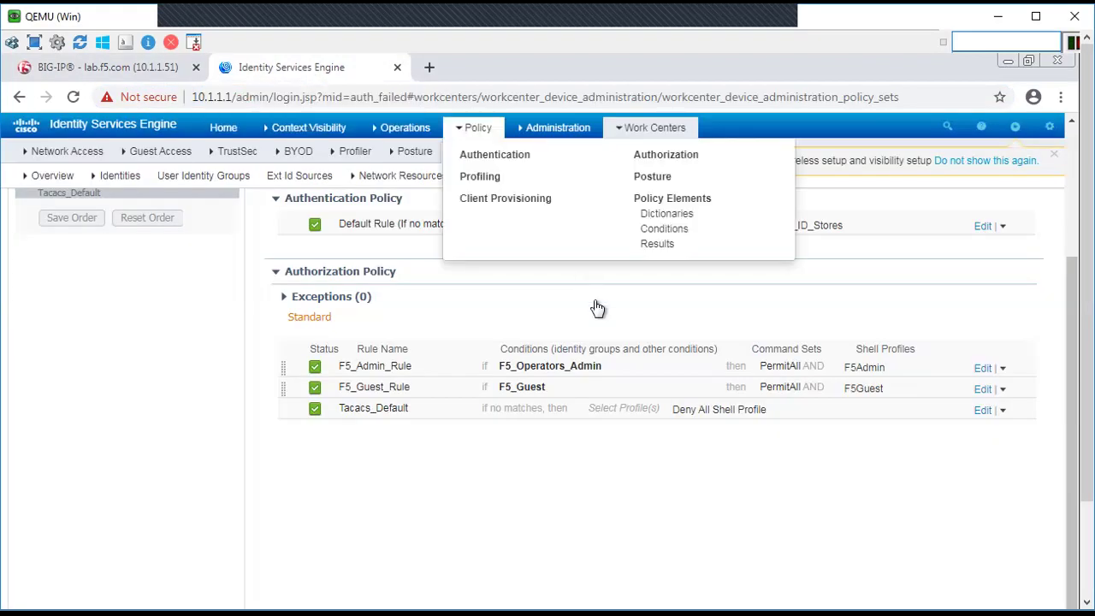
click(416, 130)
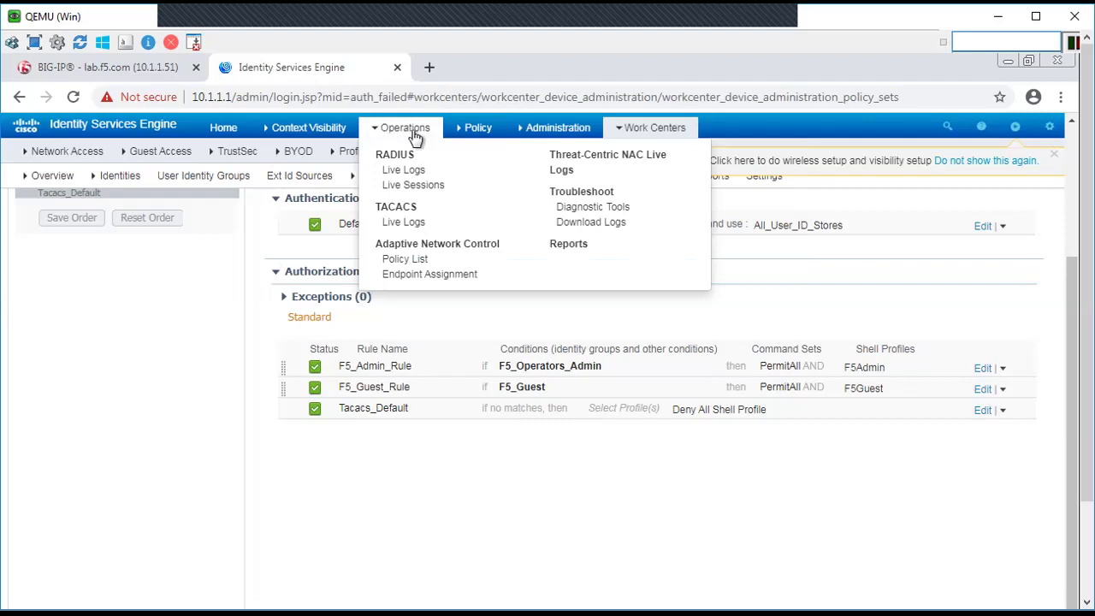
click(403, 224)
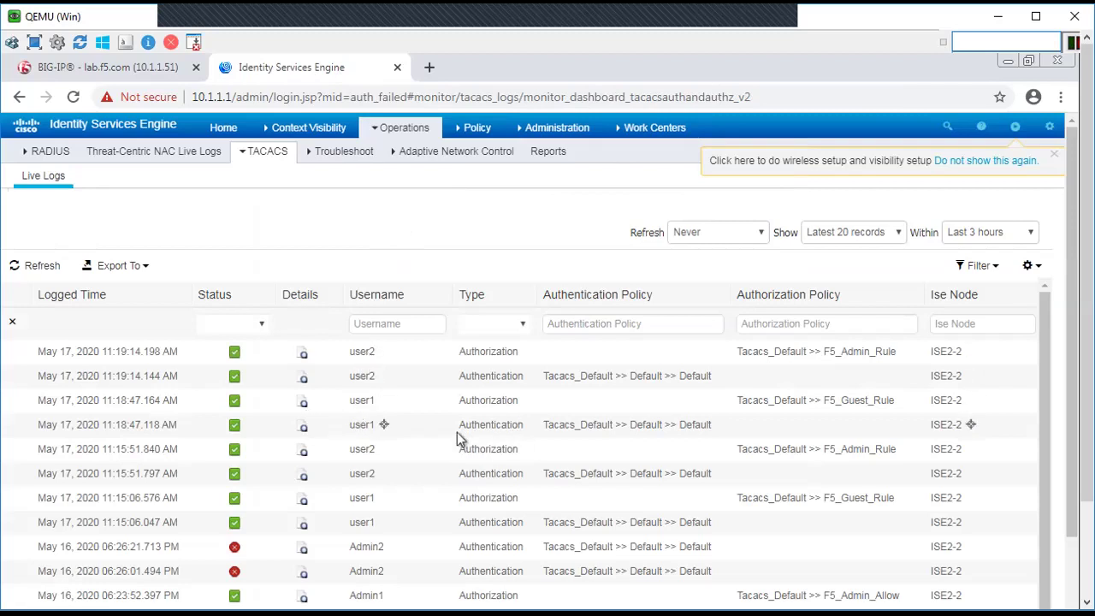
Step: Review user1's authorization report: Internal Users, F5_Guest_Rule matched, F5Guest shell profile
click(304, 409)
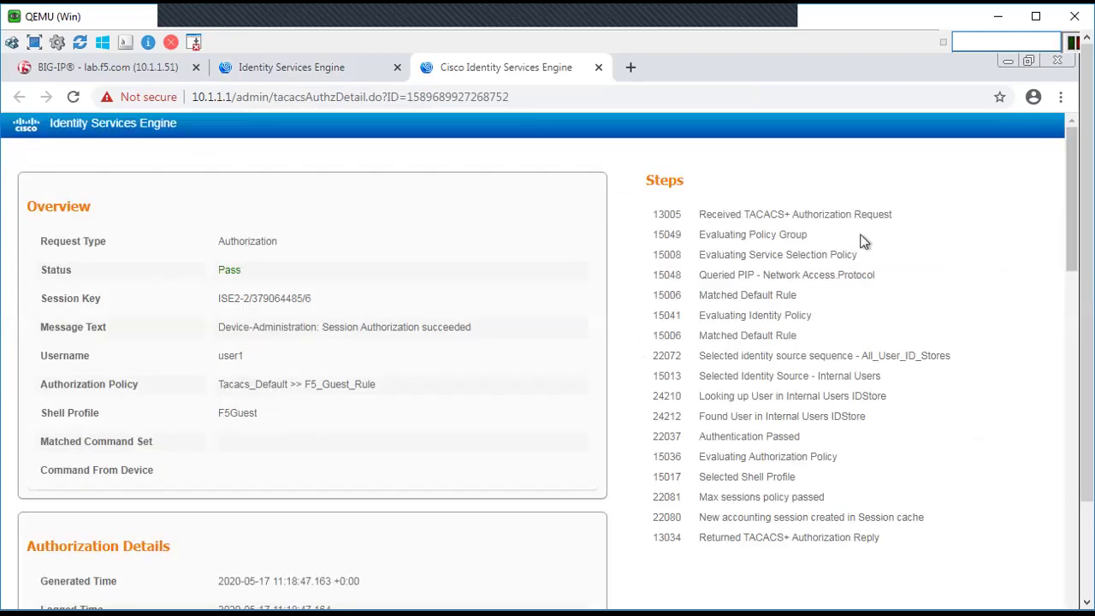
drag(735, 214, 882, 221)
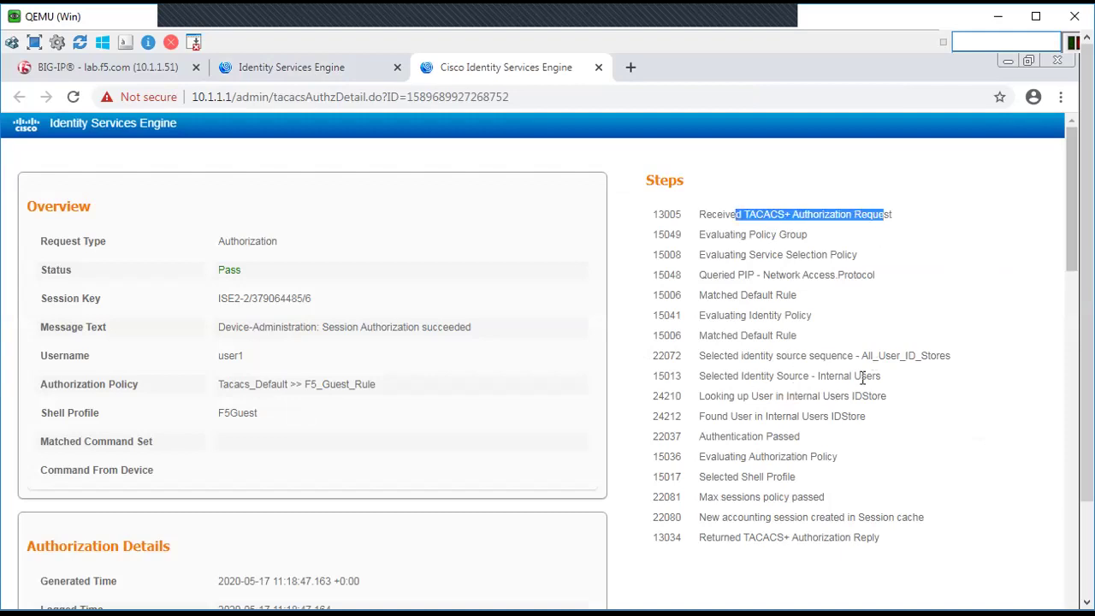
drag(818, 377, 881, 378)
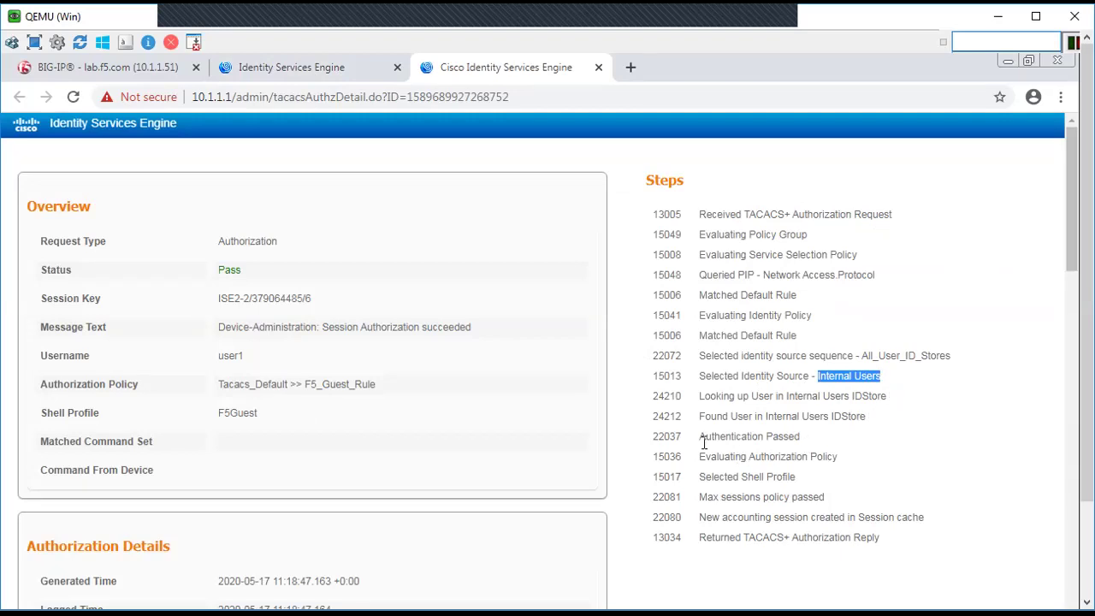
drag(699, 437, 815, 455)
drag(710, 477, 807, 489)
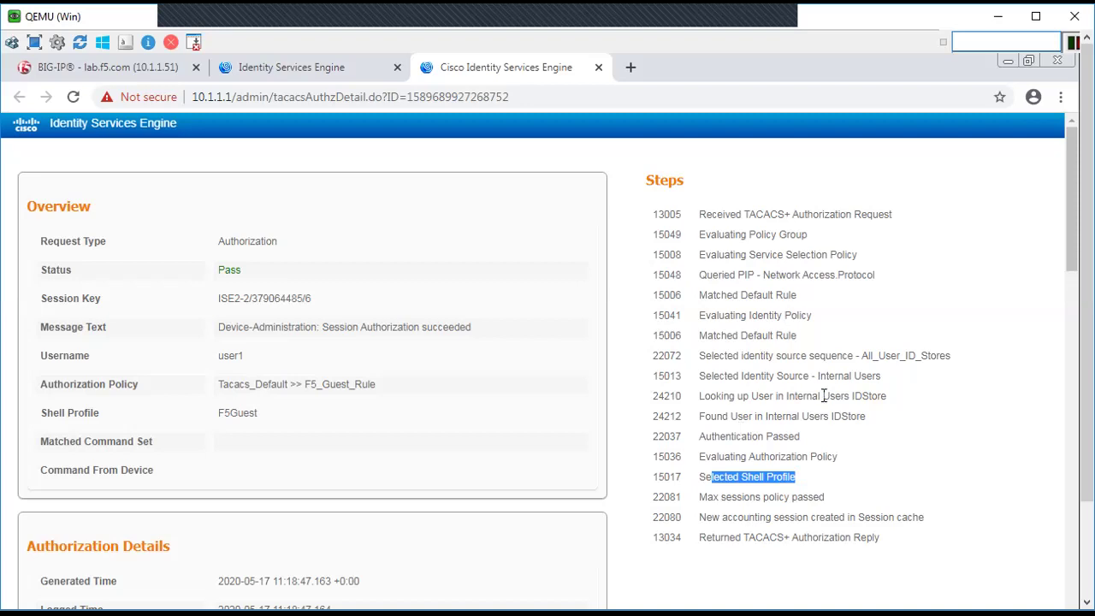
drag(388, 386, 256, 384)
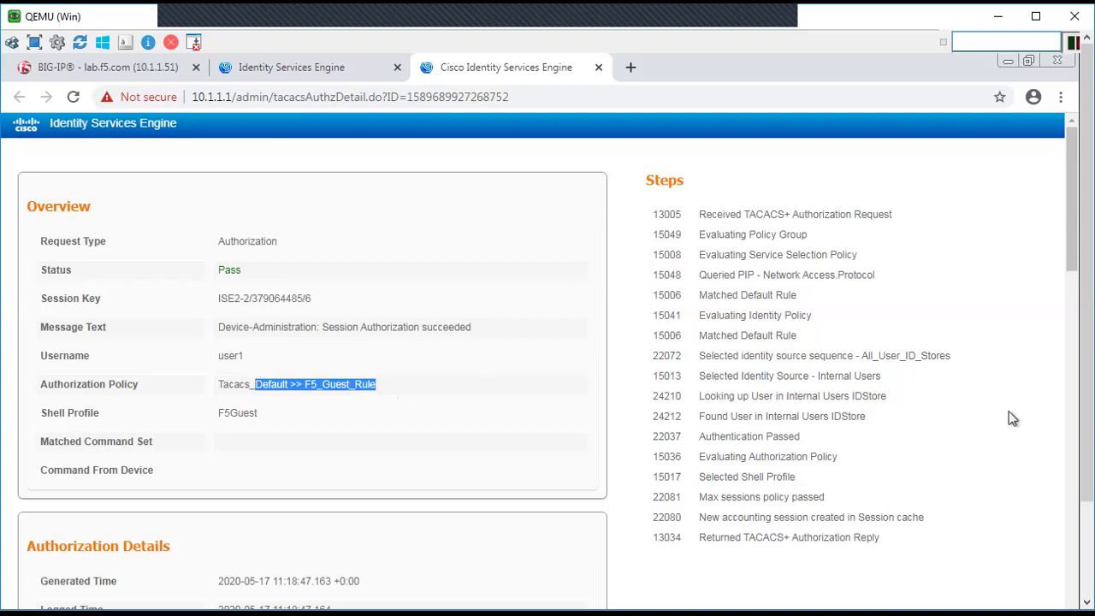
drag(1073, 208, 1075, 337)
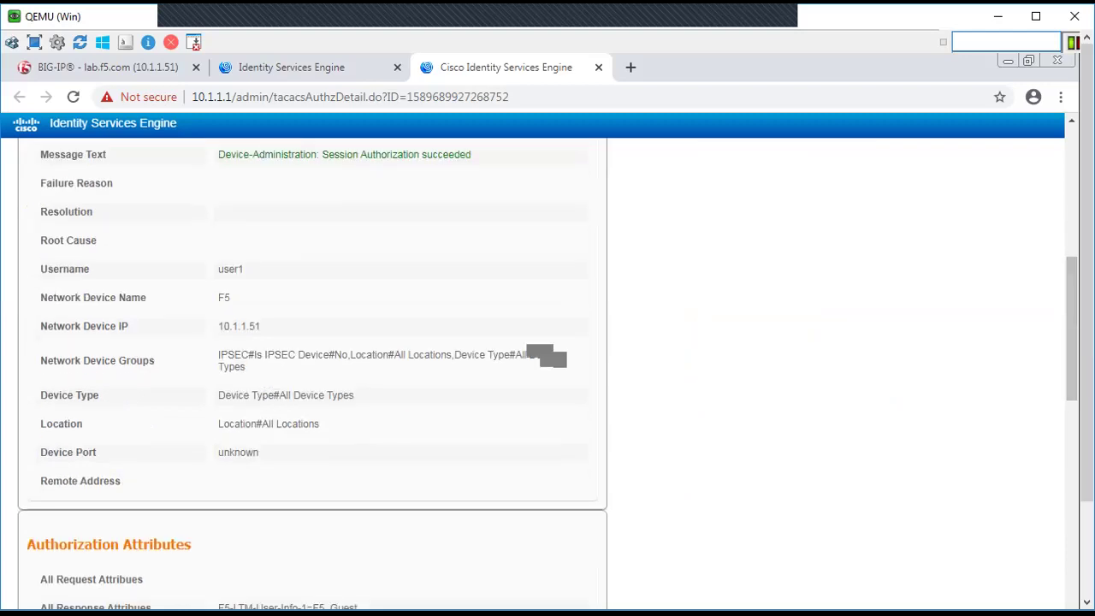
click(319, 76)
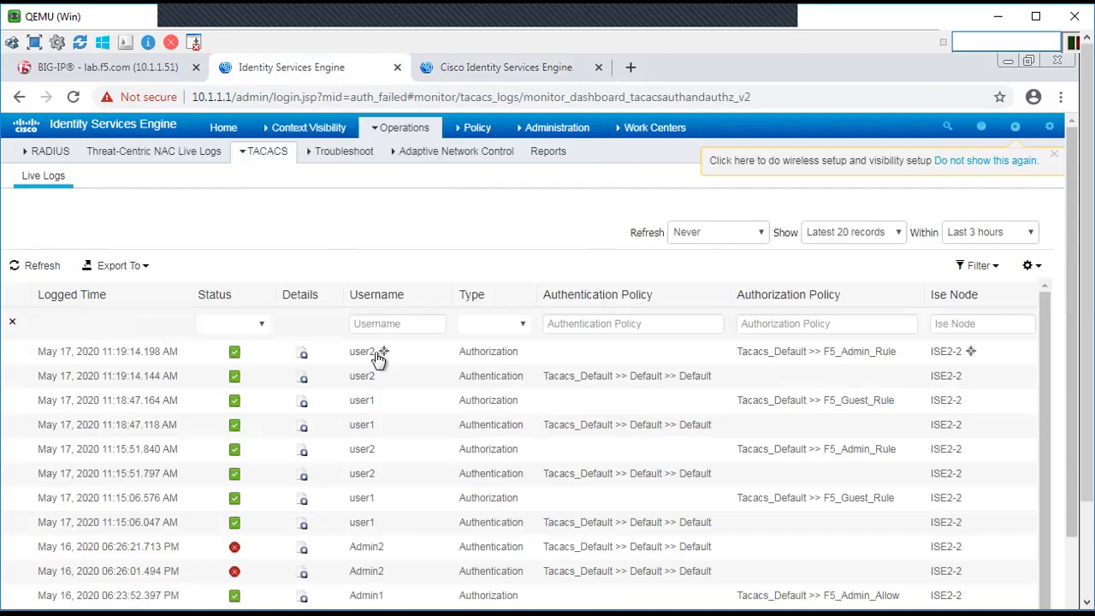
Step: Open the detail report for user2's TACACS+ authorization in ISE and scroll through it
click(303, 357)
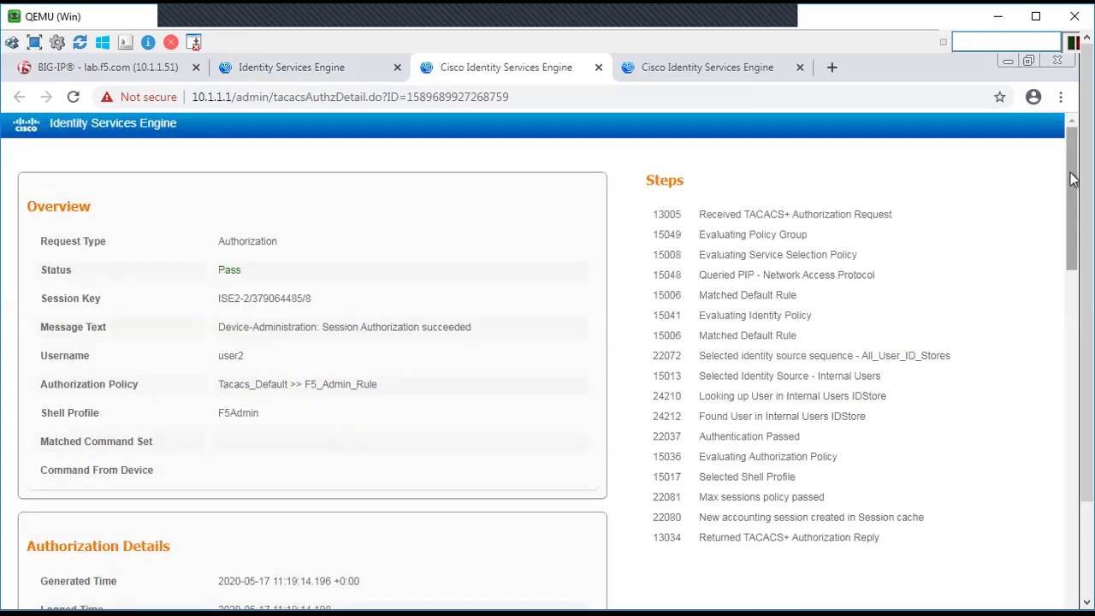
scroll(1074, 183, down, 2)
scroll(1073, 188, down, 1)
scroll(1073, 185, up, 1)
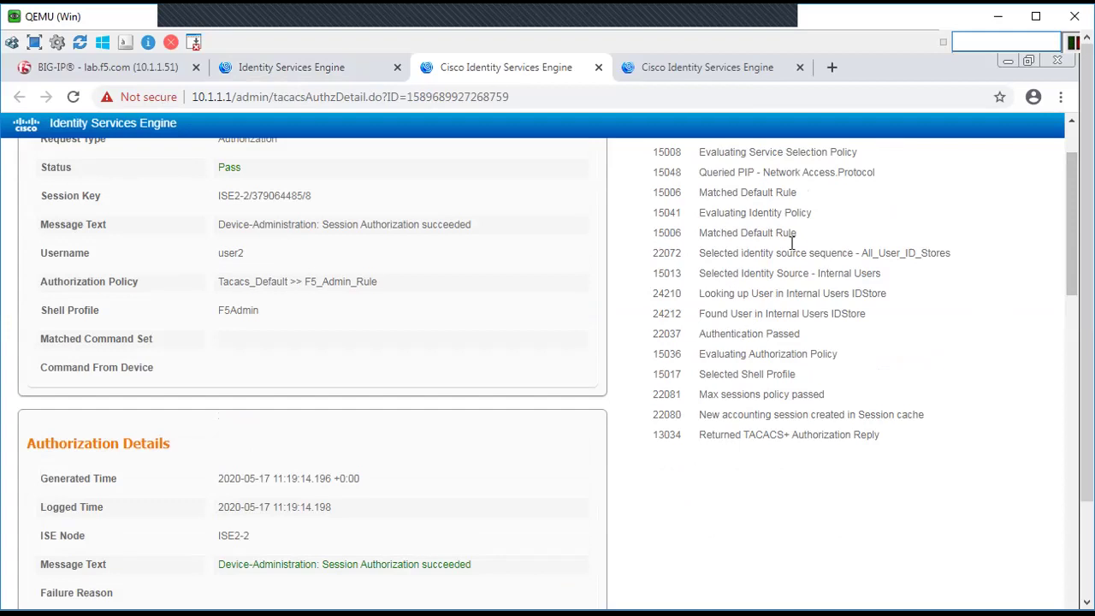
Step: Highlight the Internal Users lookup, Authentication Passed and Selected Shell Profile steps, and the F5_Admin_Rule policy
drag(791, 292, 850, 294)
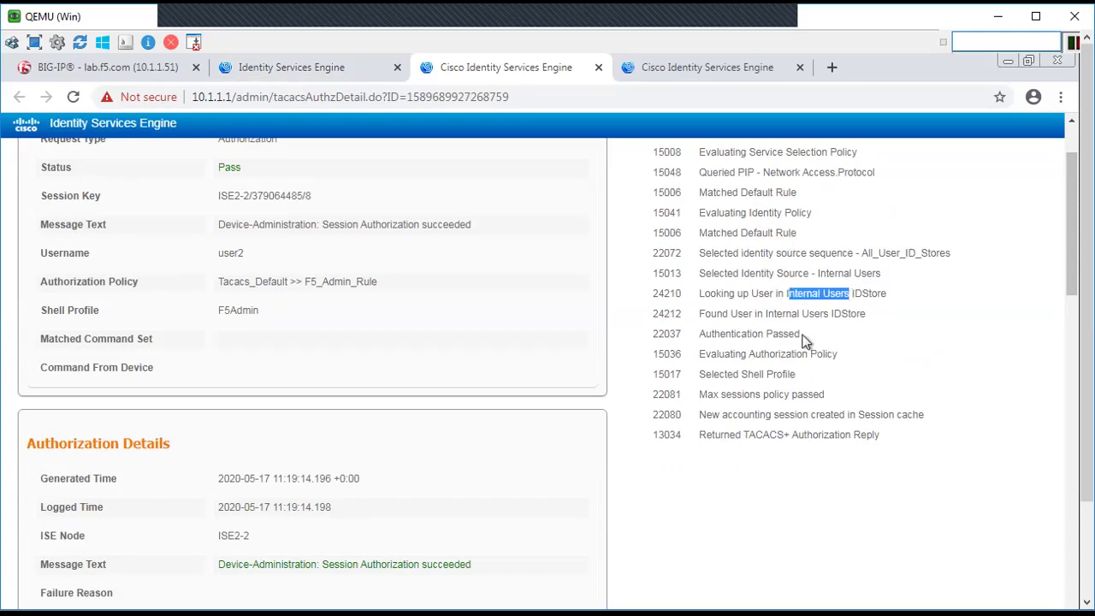
drag(801, 335, 708, 340)
click(804, 389)
drag(799, 377, 706, 376)
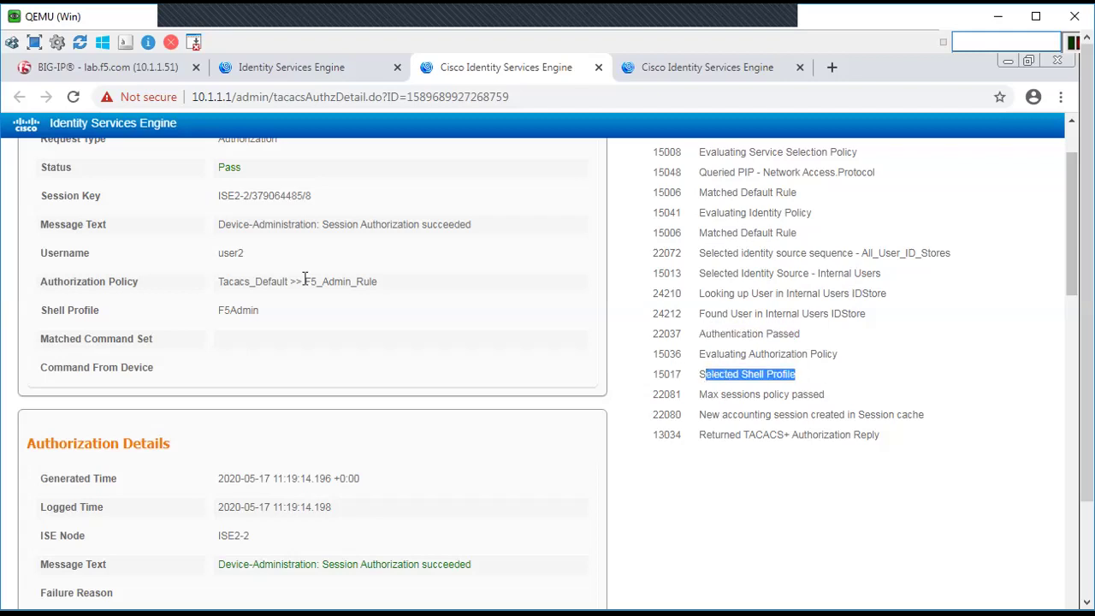
drag(381, 284, 229, 281)
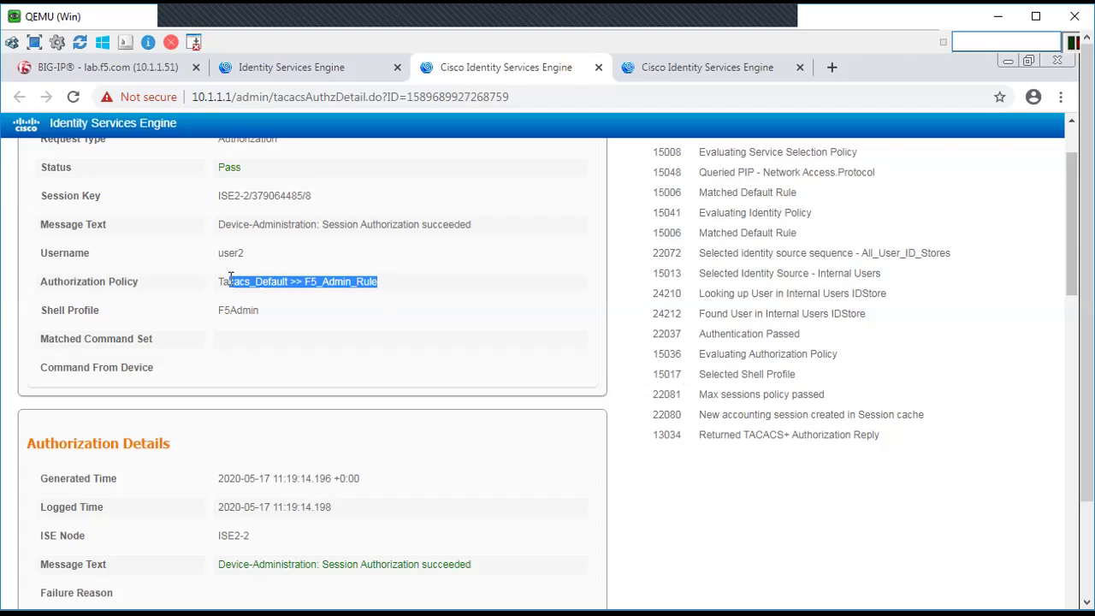
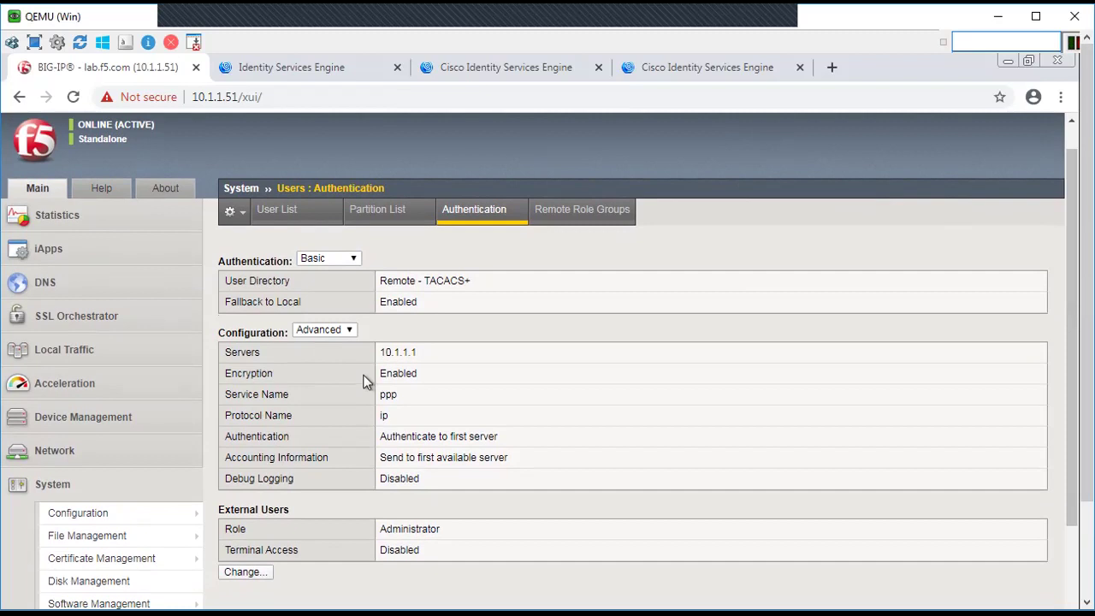
Step: Replace the TACACS+ shared secret and its confirmation with new values
click(248, 573)
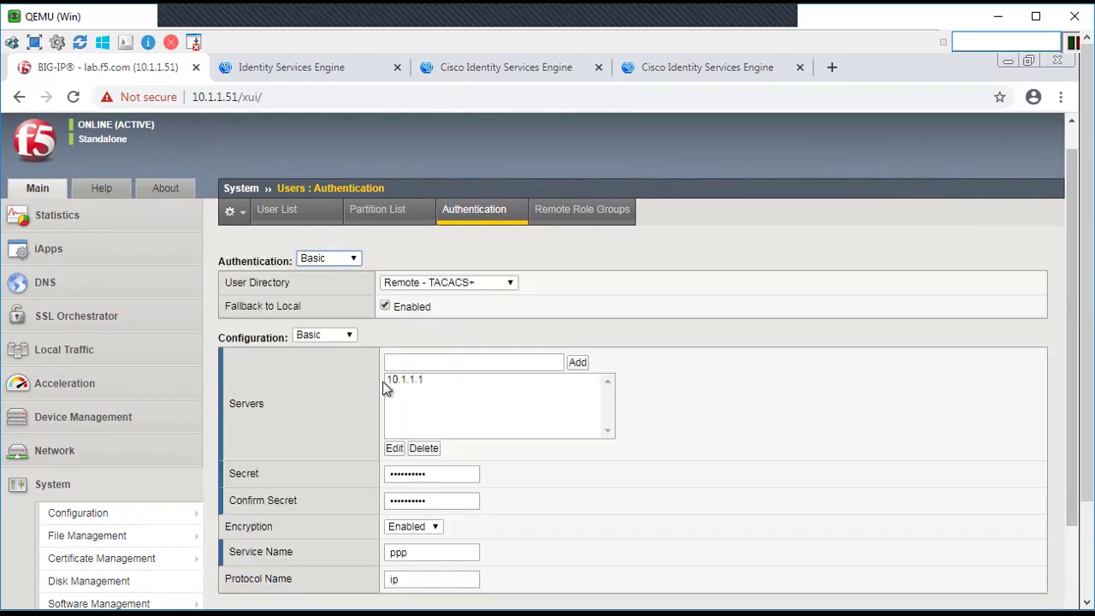
click(434, 472)
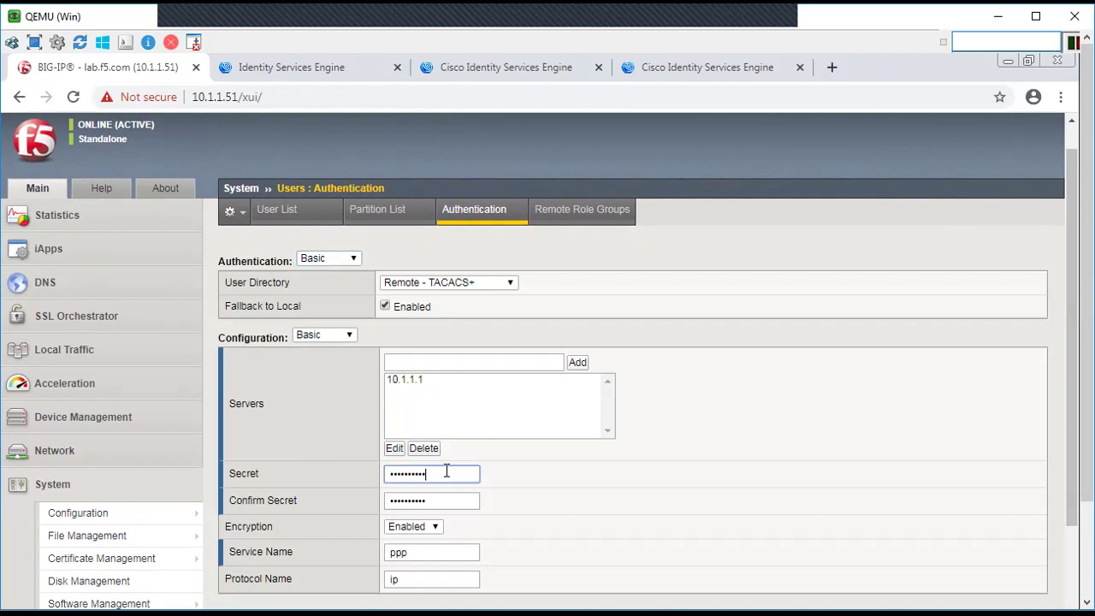
drag(433, 472, 369, 477)
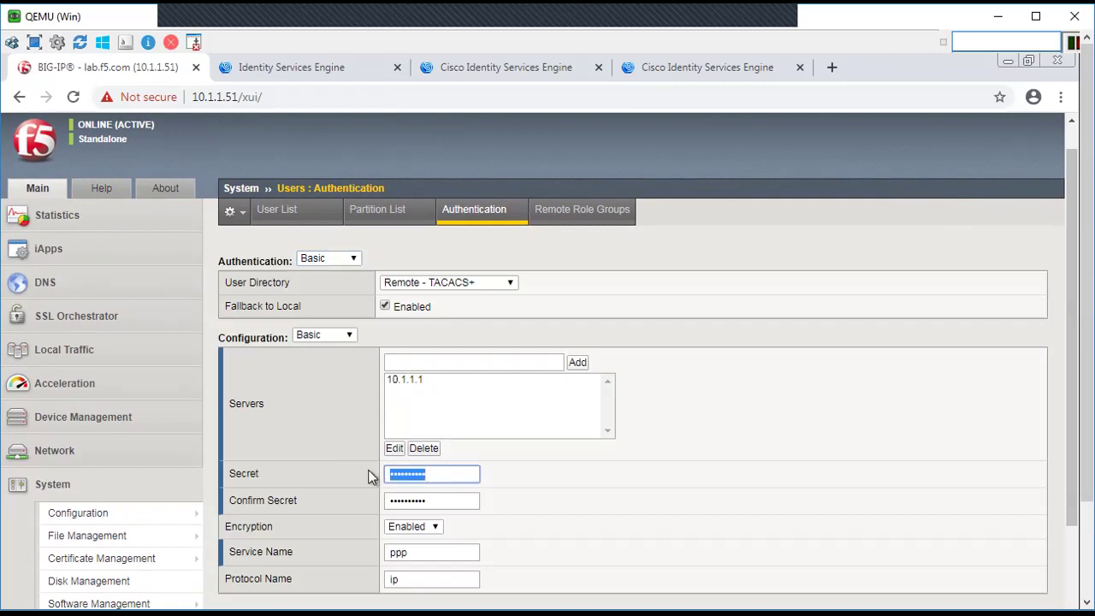
text(••••)
drag(432, 502, 382, 504)
text(•••••••)
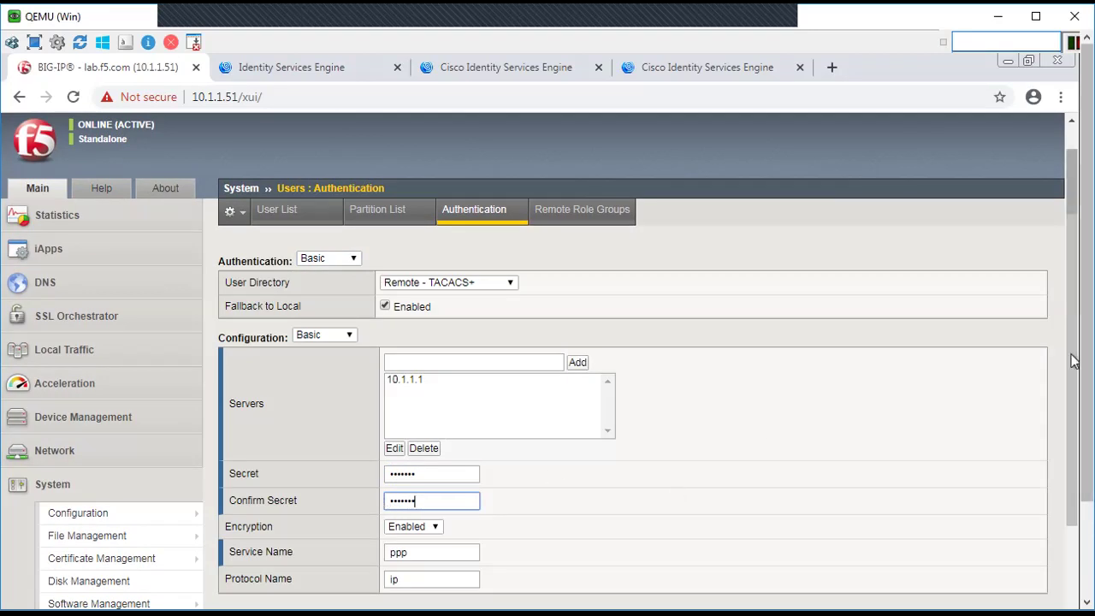
Step: Retype the shared secret and confirm secret, then save the authentication settings with Finished
drag(421, 475, 379, 481)
text(•••••••)
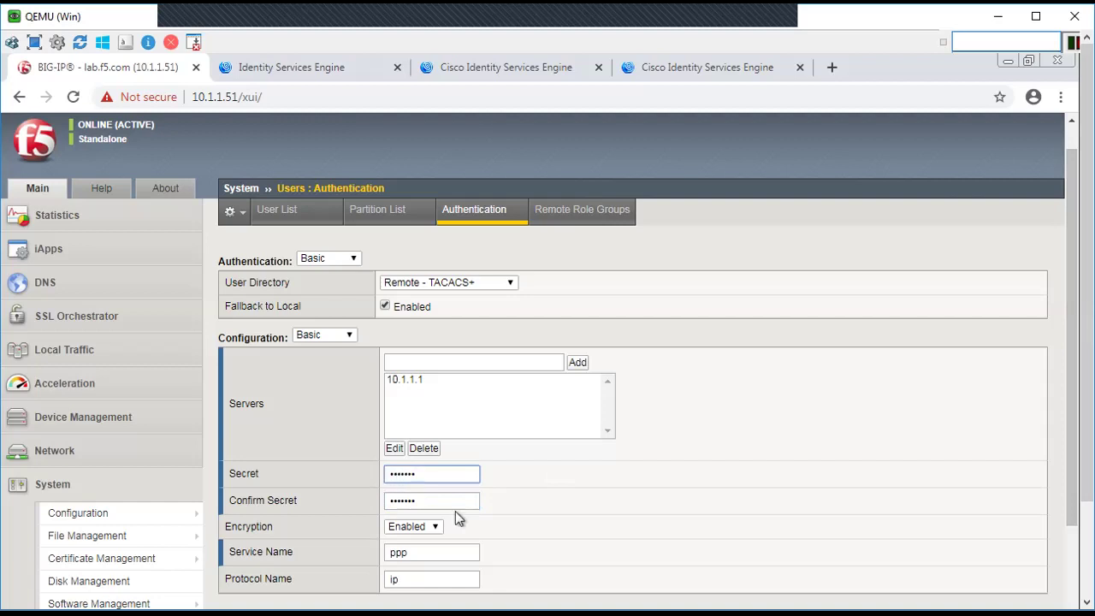
drag(434, 502, 381, 504)
text(•••)
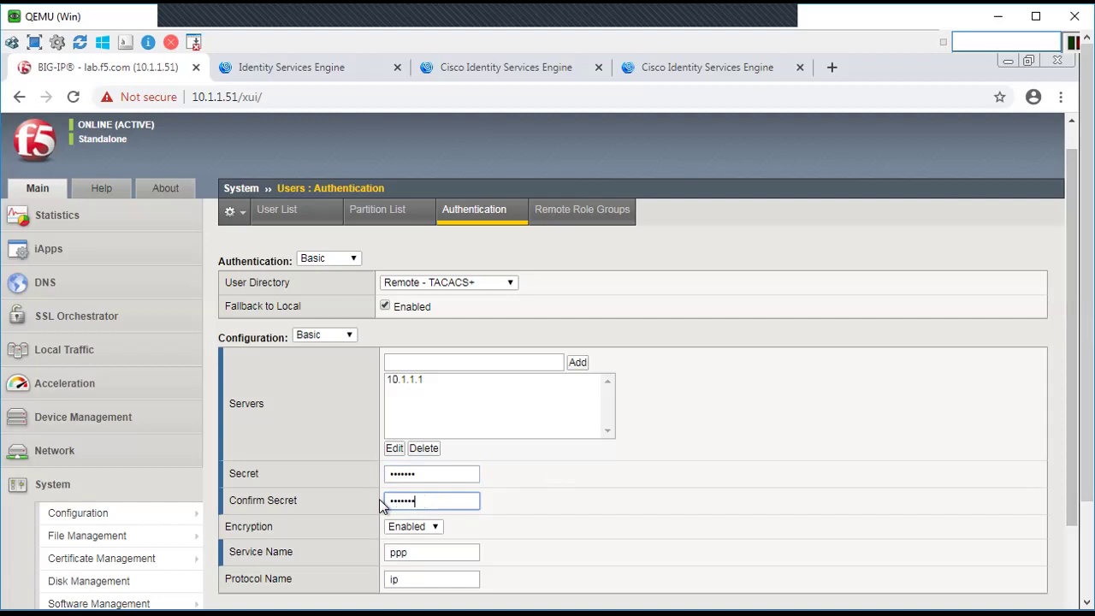
drag(1075, 323, 1061, 452)
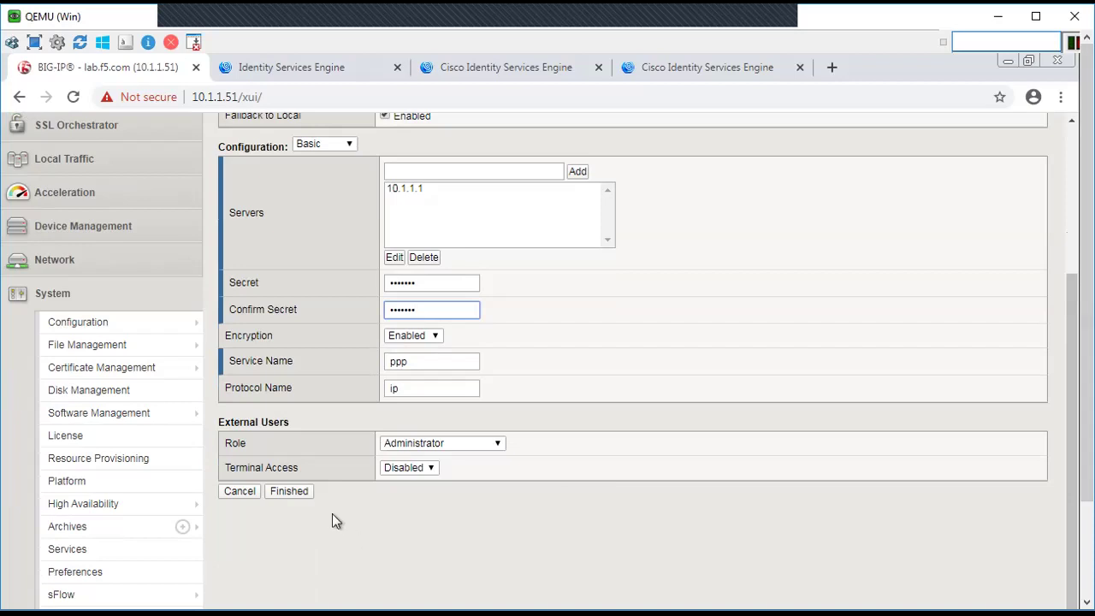
click(295, 496)
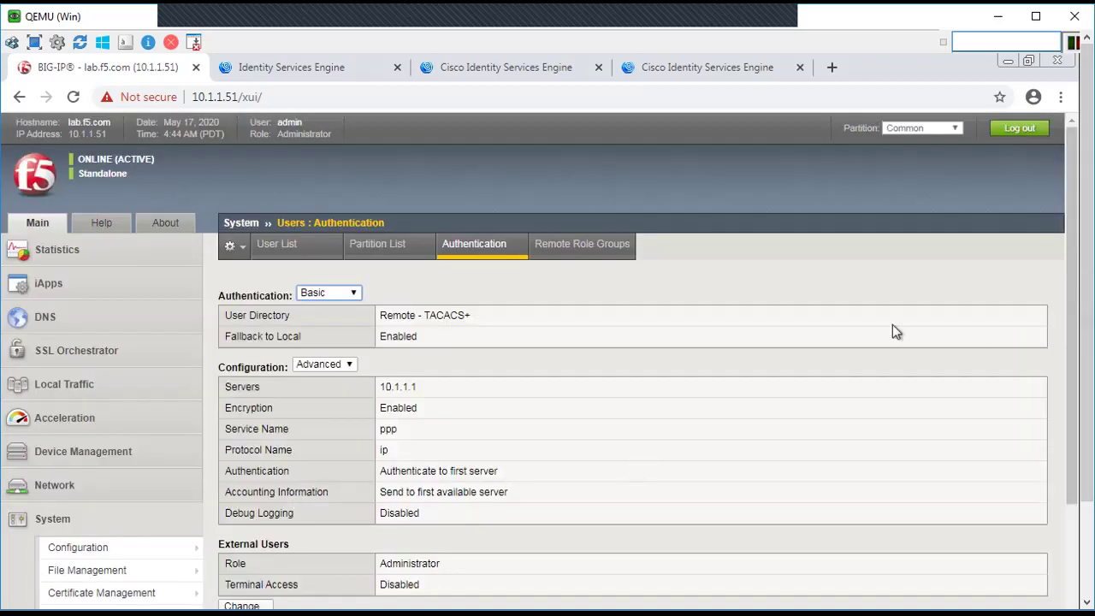
Step: Bring up the second BIG-IP Chrome window, which says its login credentials are no longer valid
drag(1069, 247, 1076, 287)
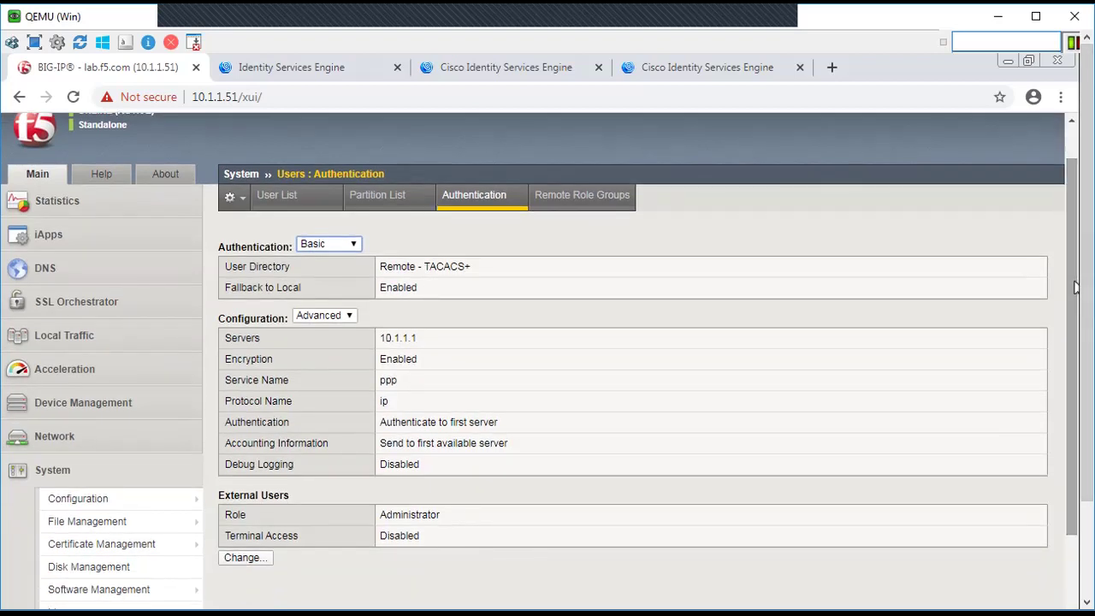
scroll(1069, 283, down, 1)
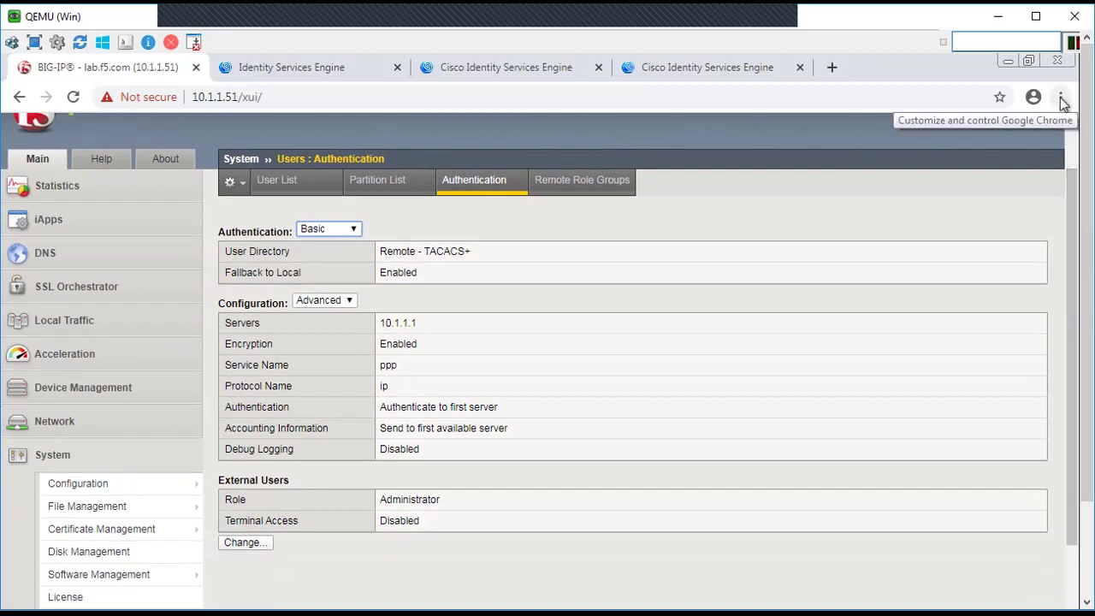
scroll(1075, 199, down, 3)
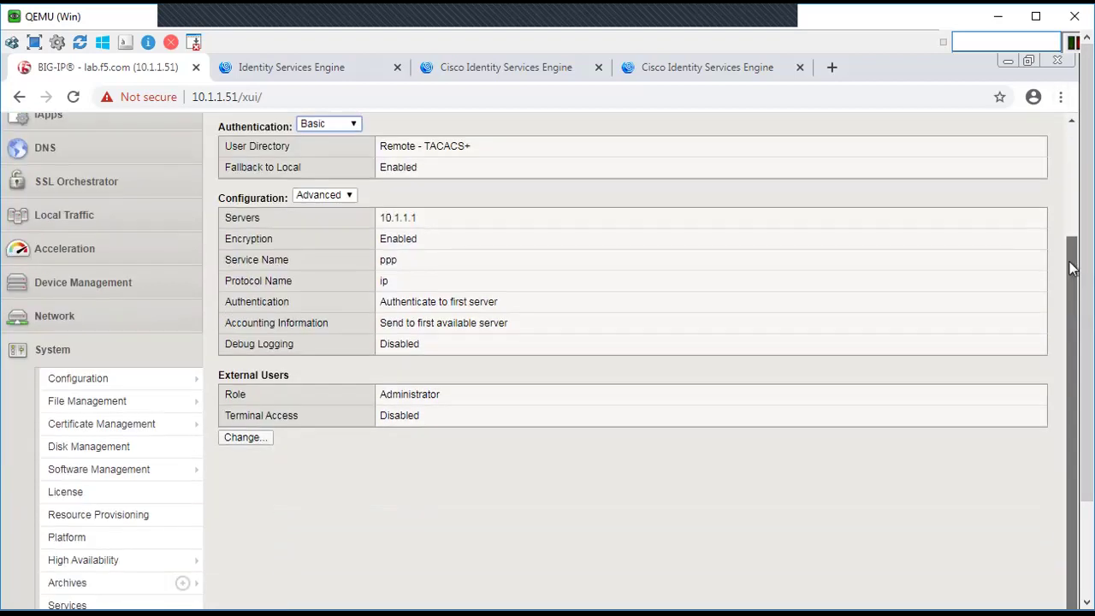
scroll(1079, 147, down, 2)
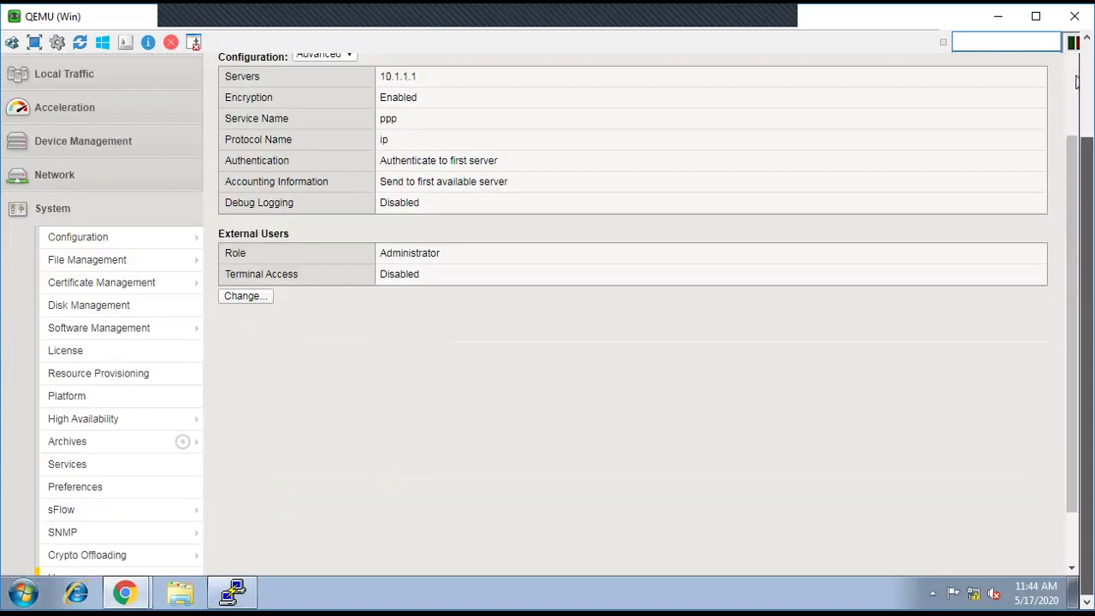
click(125, 592)
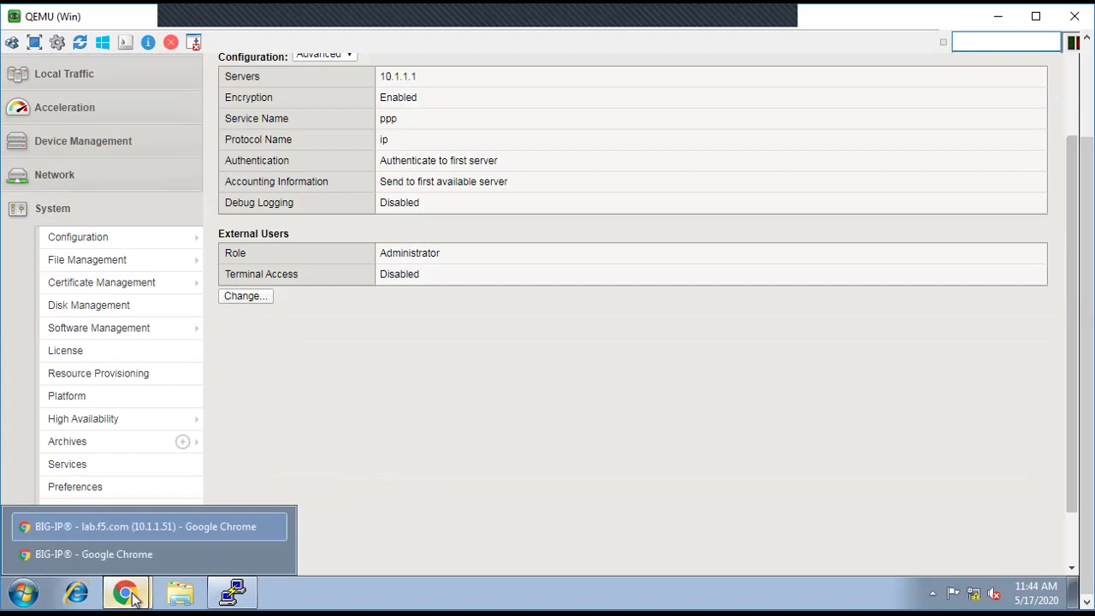
click(100, 555)
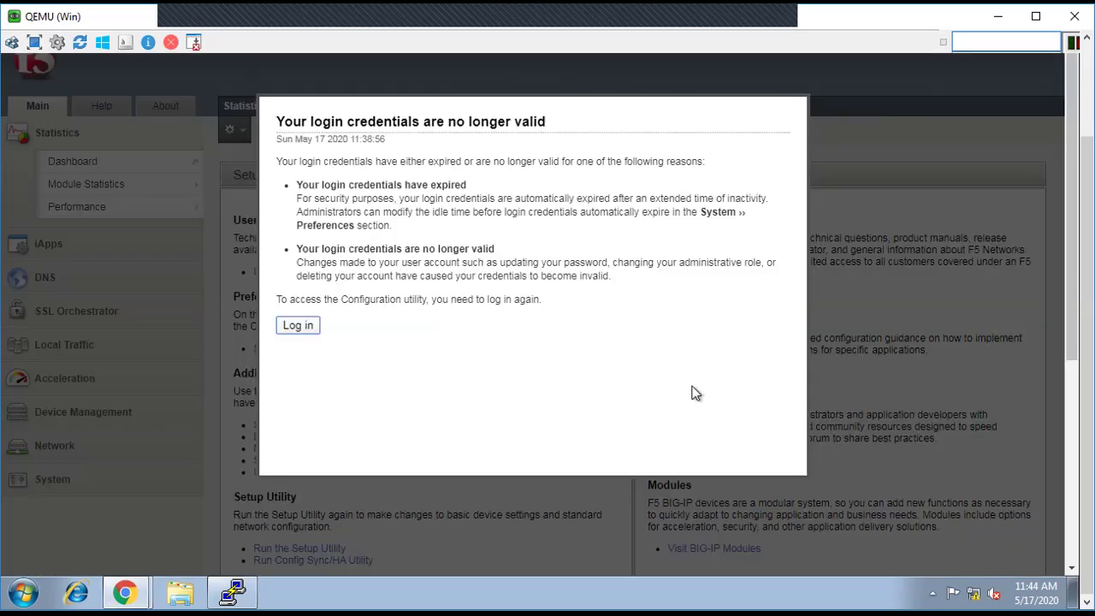
Step: Return to the BIG-IP login page and sign in as user1 with its password
key(super+Up)
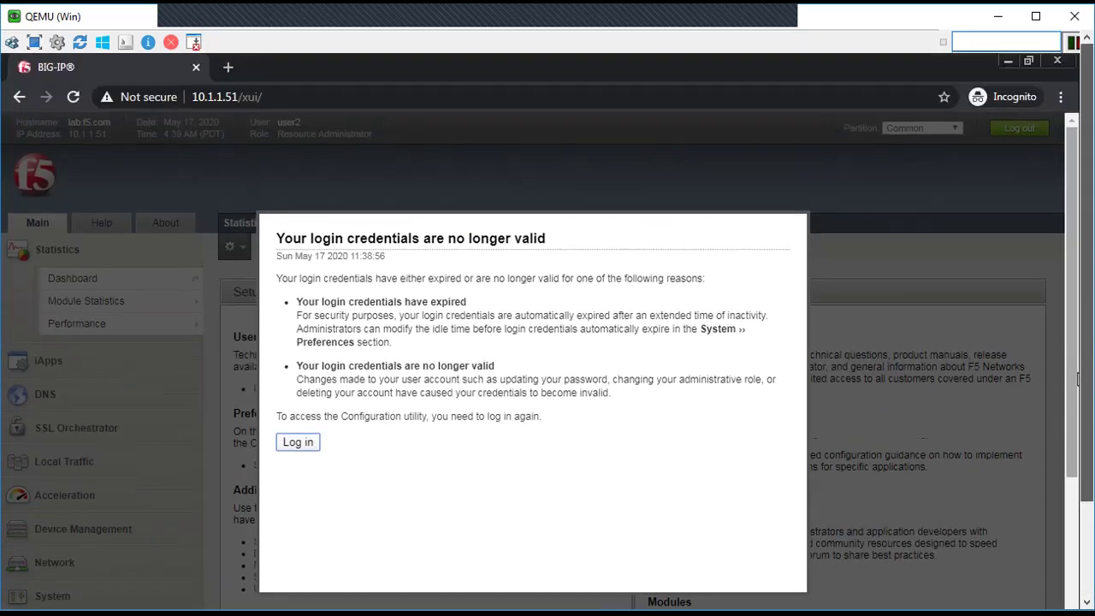
click(303, 446)
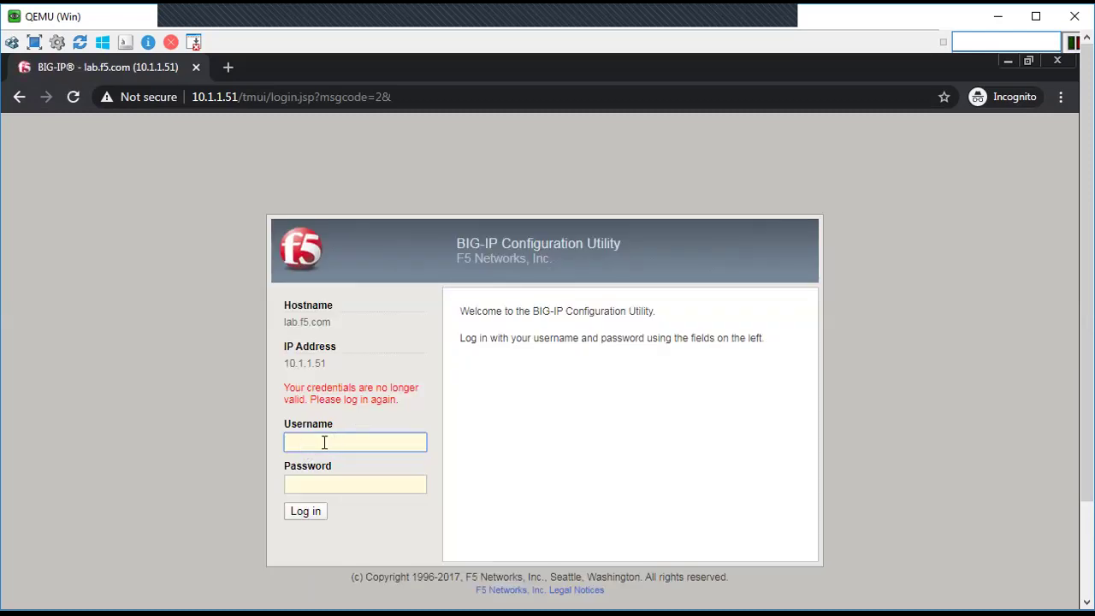
text(user1)
key(Tab)
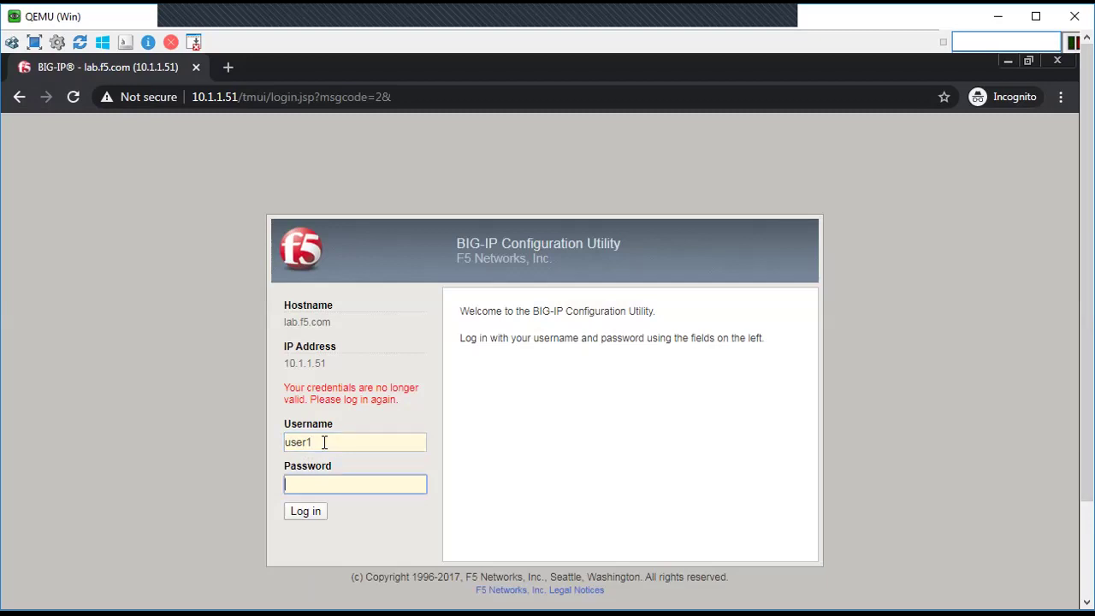
text(user112)
click(314, 514)
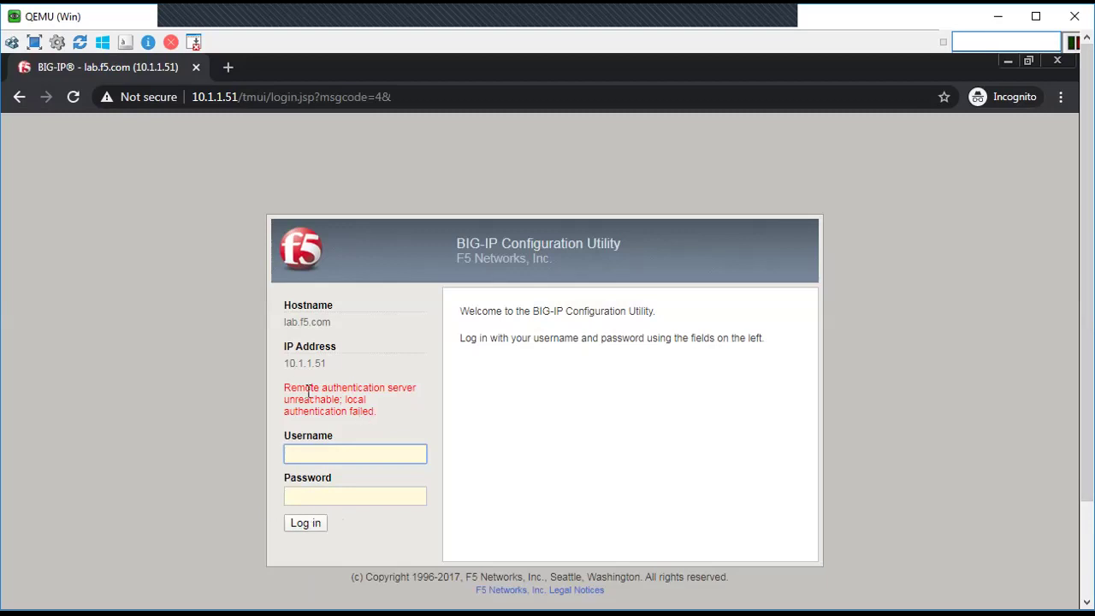
Step: Highlight the 'Remote authentication server unreachable; local authentication failed' error
drag(289, 390, 413, 389)
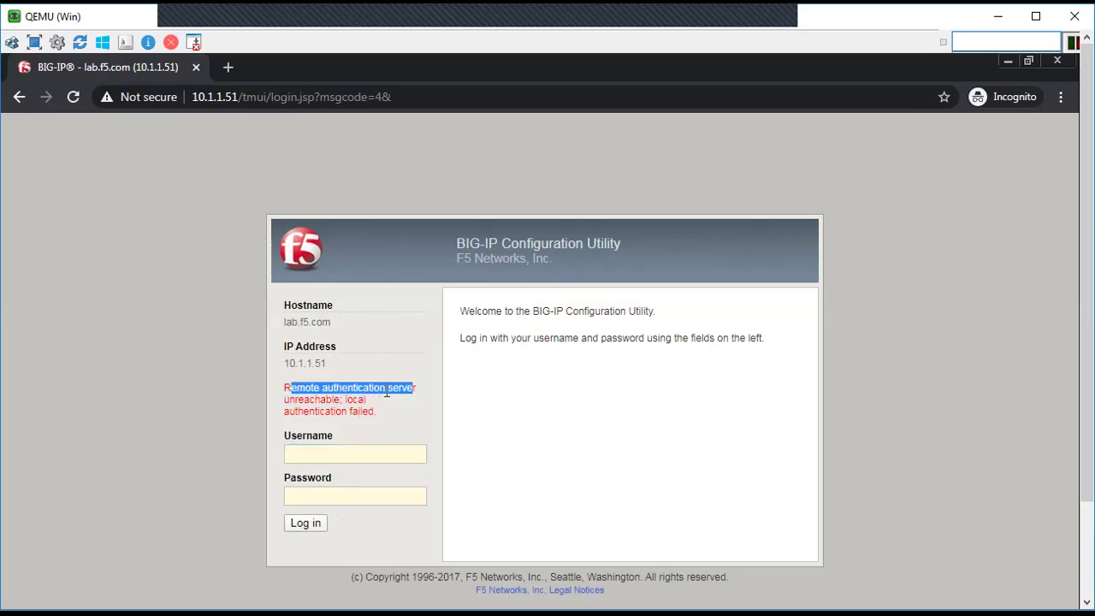
click(329, 408)
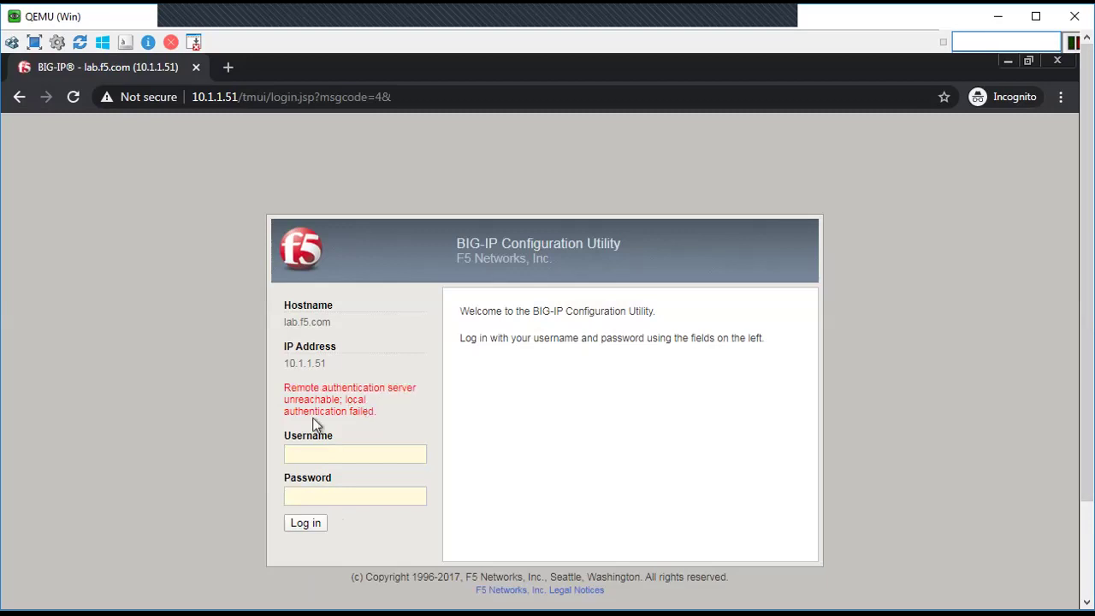
click(349, 455)
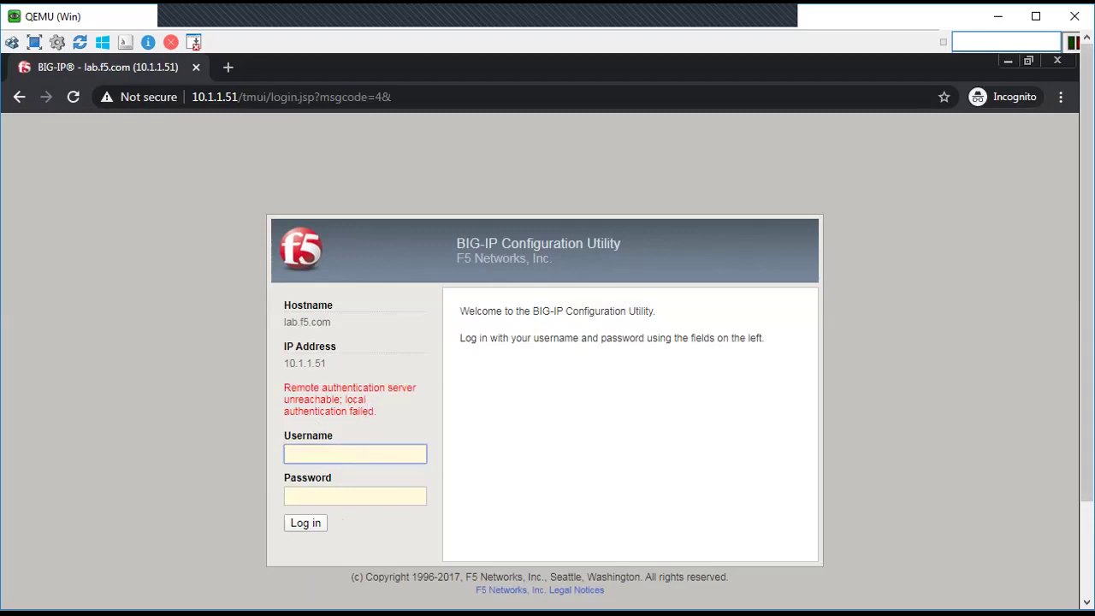
scroll(1076, 224, down, 3)
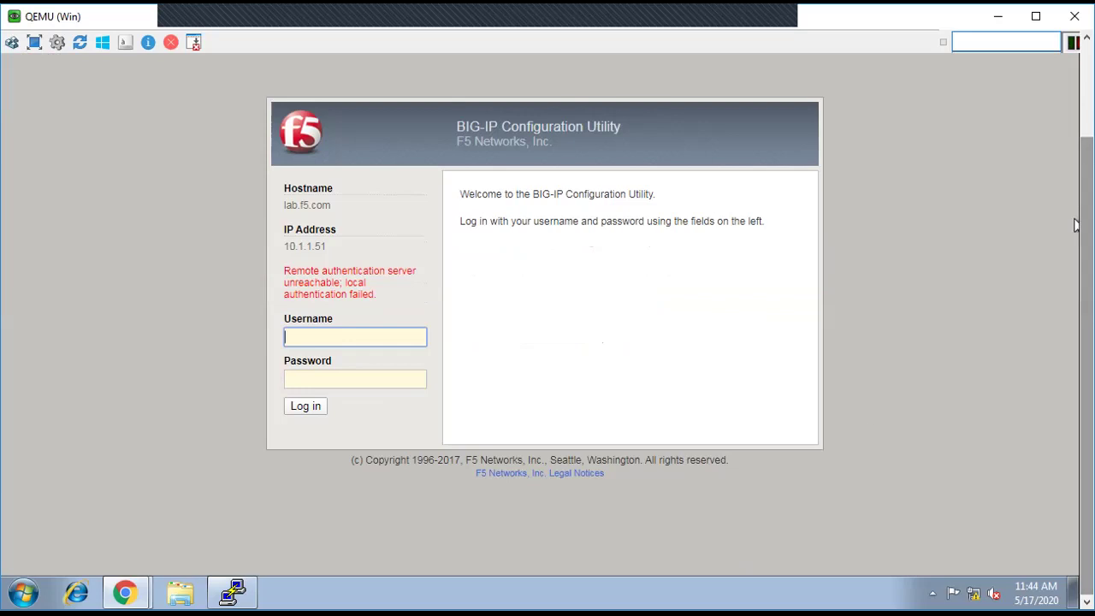
Step: Run tail -f /var/log/secure in the PuTTY session
click(239, 596)
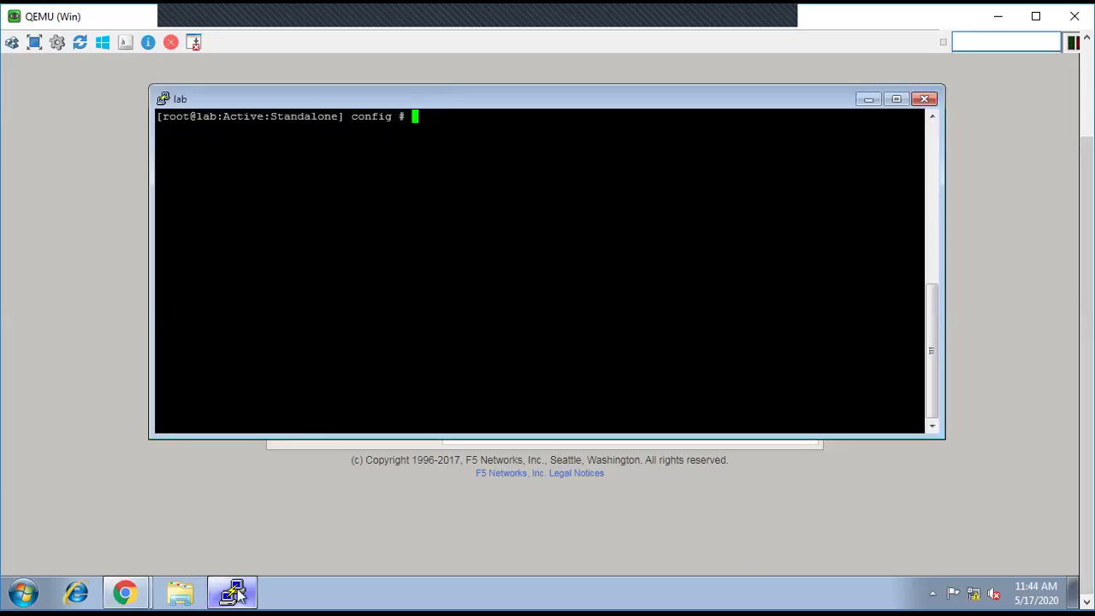
scroll(1077, 247, up, 1)
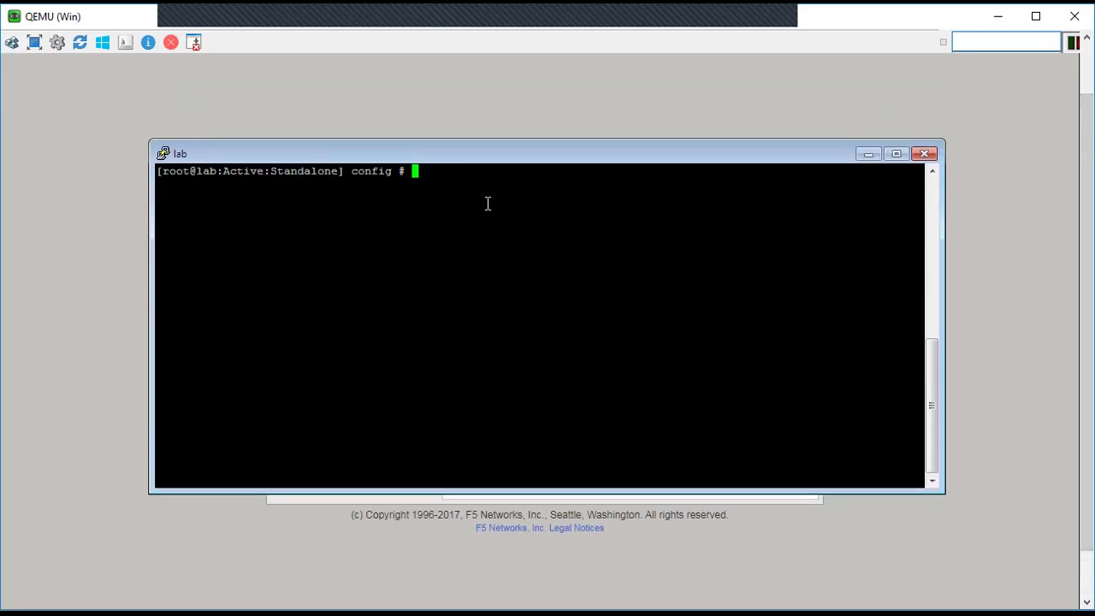
key(Return)
key(Return)
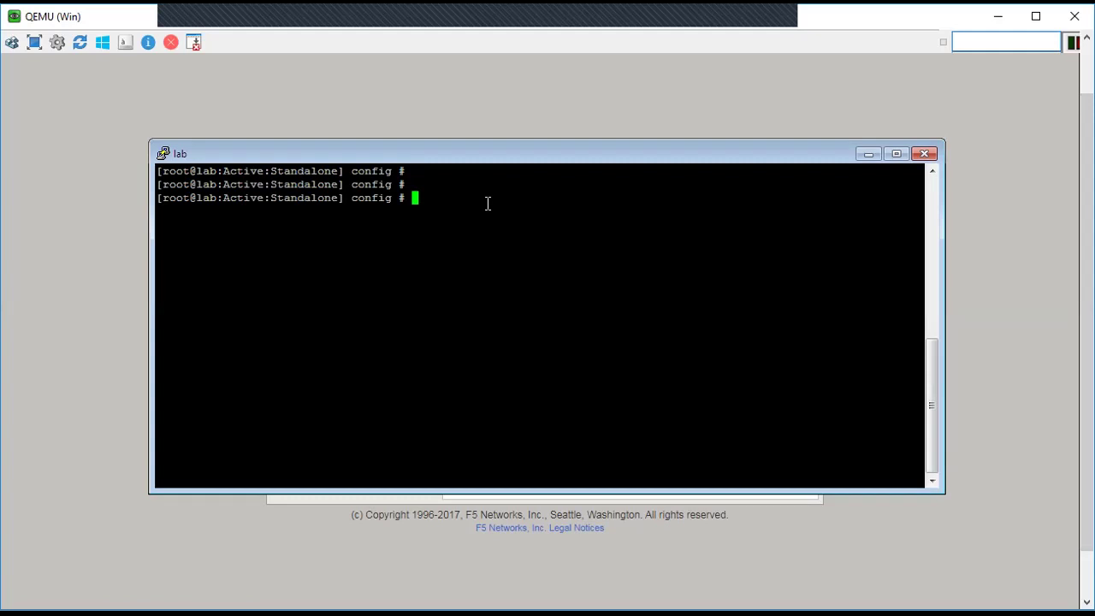
text(tail -f /var/log/secure)
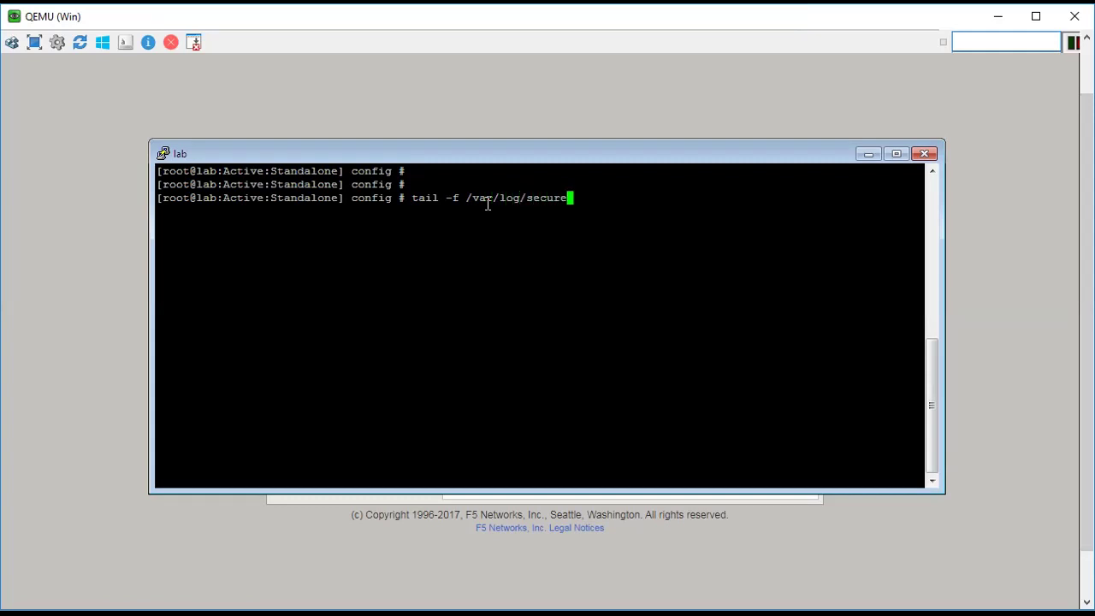
key(Return)
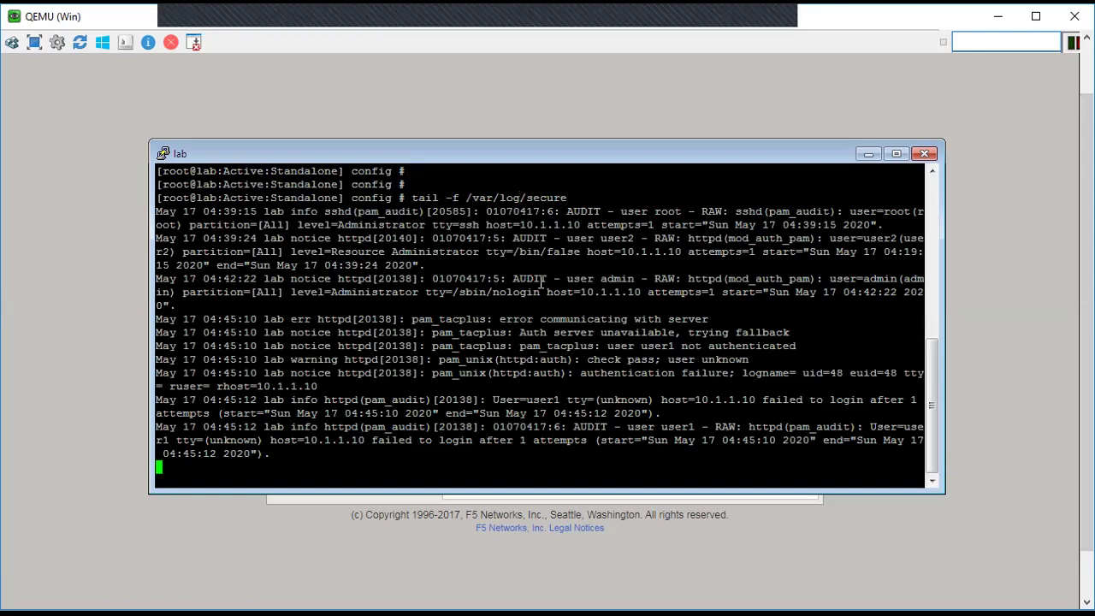
Step: Highlight the pam_tacplus server communication error and the 'Auth server unavailable, trying fallback' line
drag(499, 317, 421, 322)
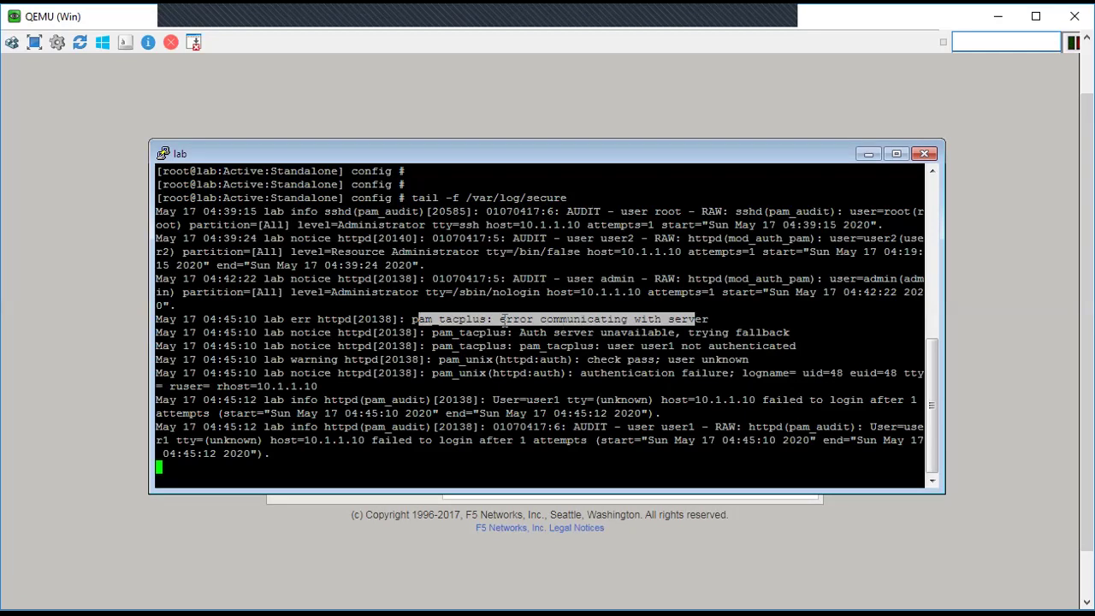
click(504, 319)
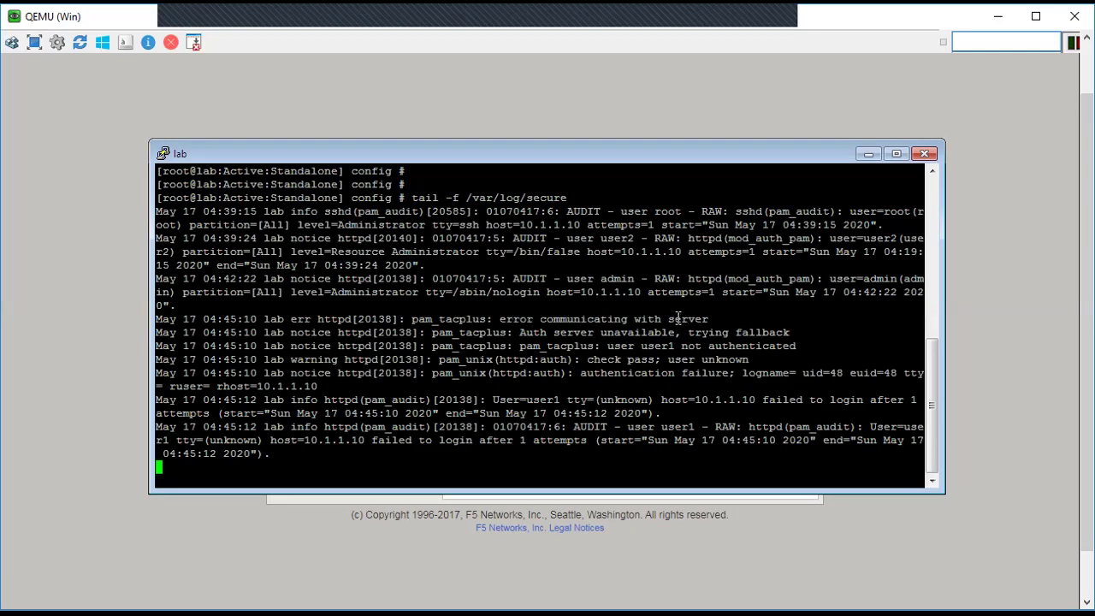
drag(520, 332, 684, 325)
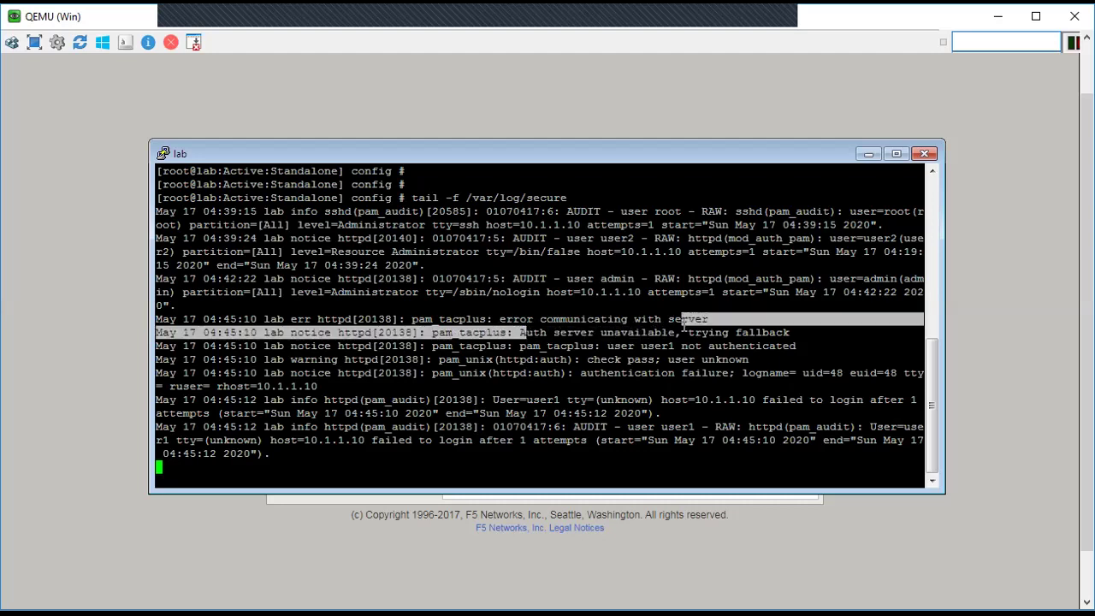
click(740, 334)
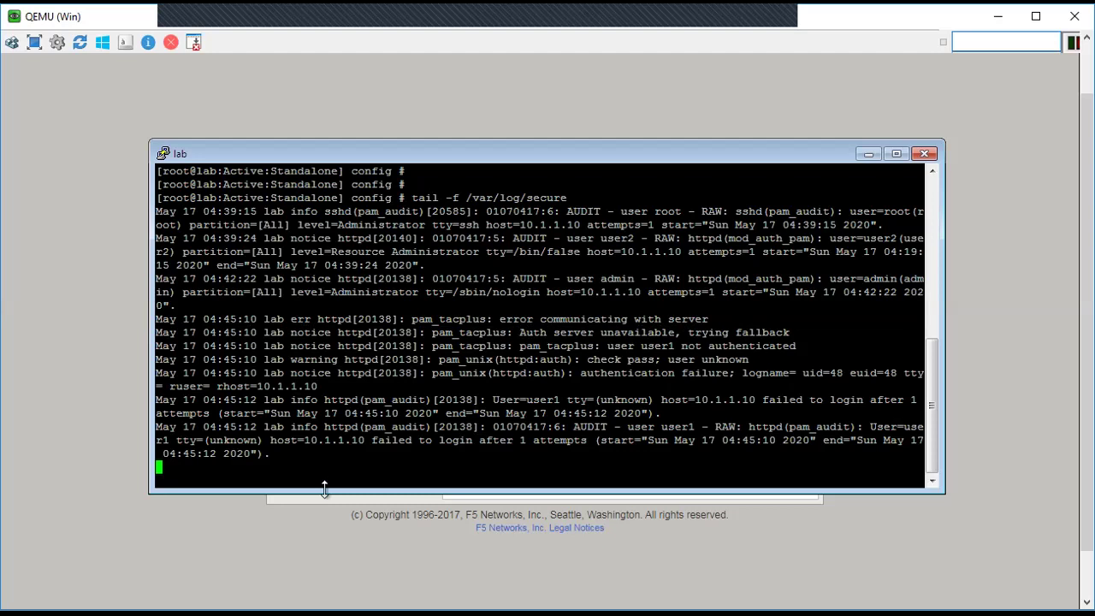
Step: Enter user1 as the BIG-IP username, declining the Sticky Keys prompt
click(252, 545)
click(331, 394)
text(user1)
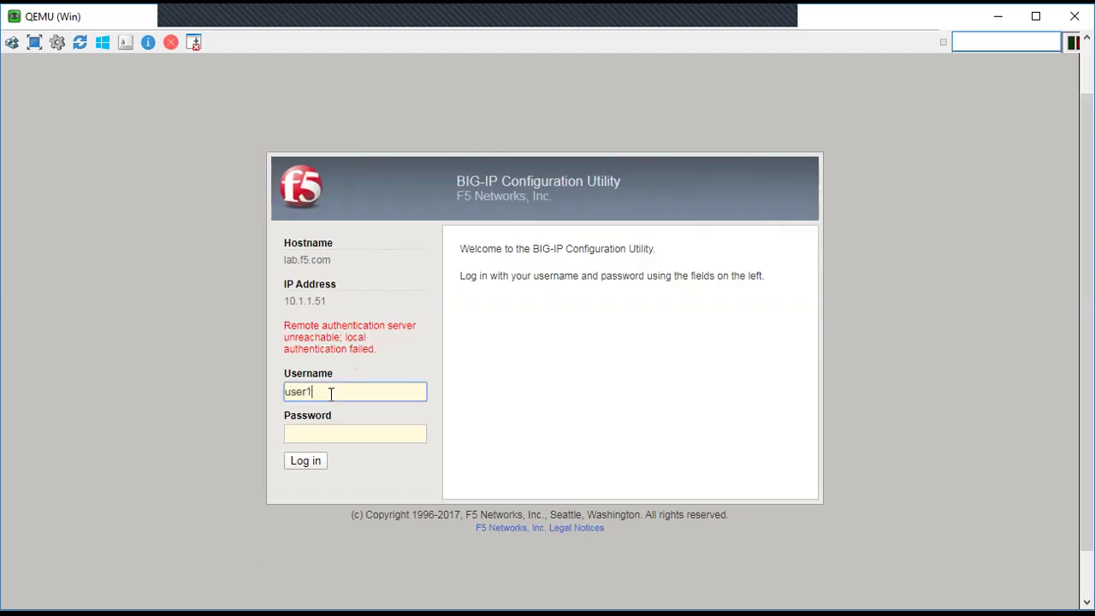
key(Tab)
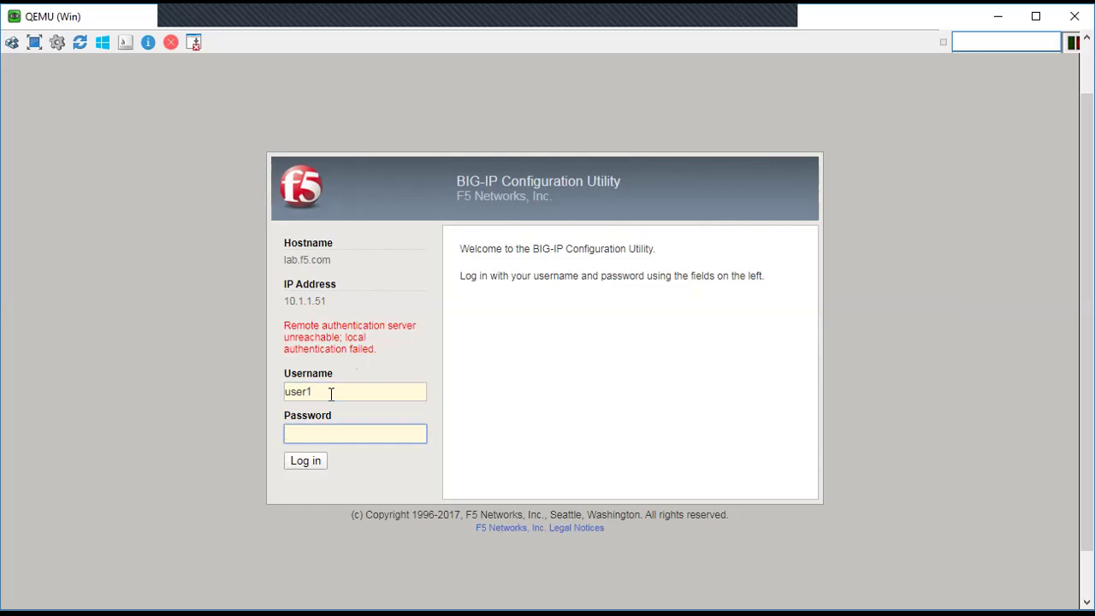
key(shift)
key(shift)
key(shift)
key(shift)
key(shift)
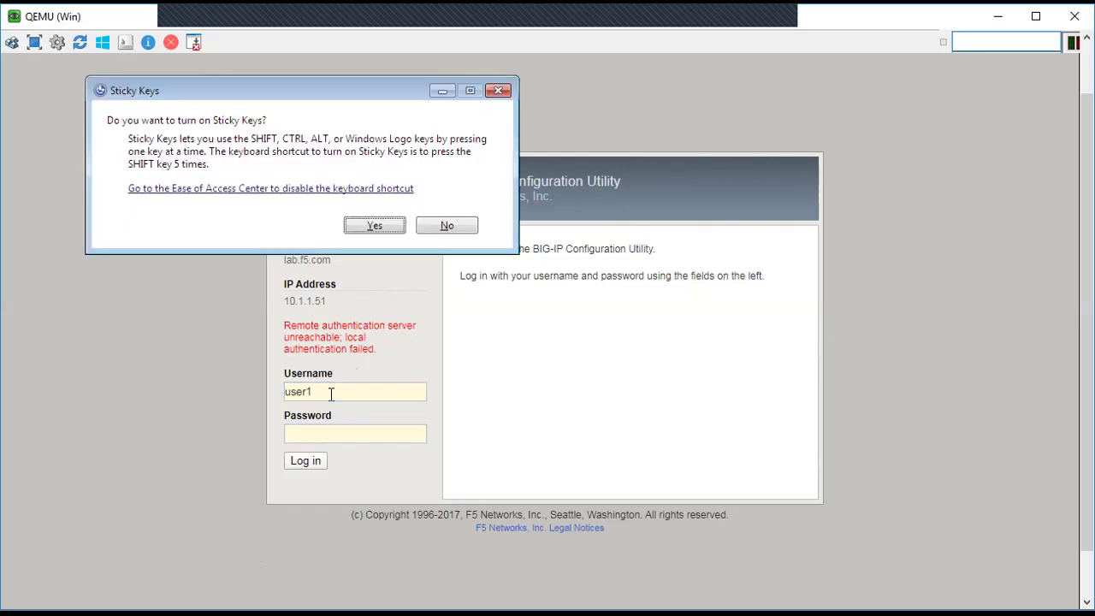
click(331, 393)
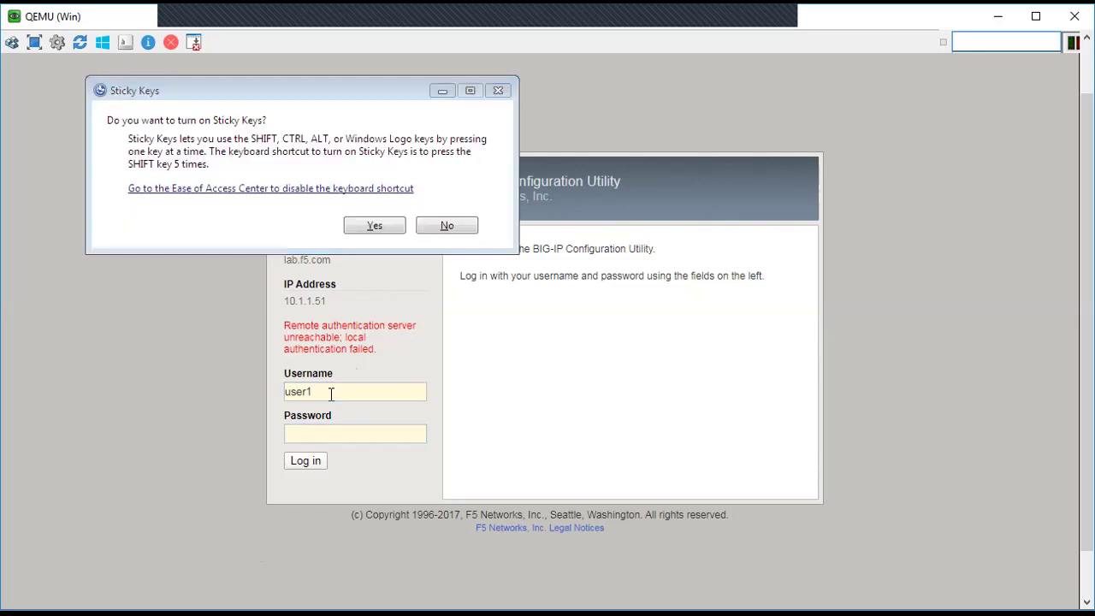
click(448, 227)
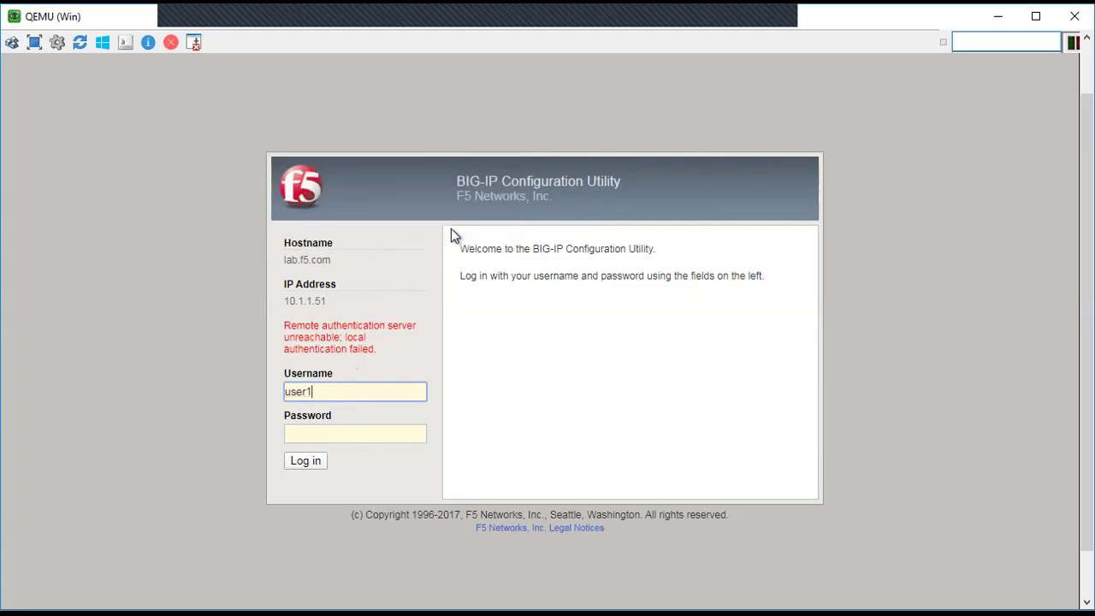
Step: Enter the password and submit the user1 login again
click(311, 436)
text(user12)
click(313, 465)
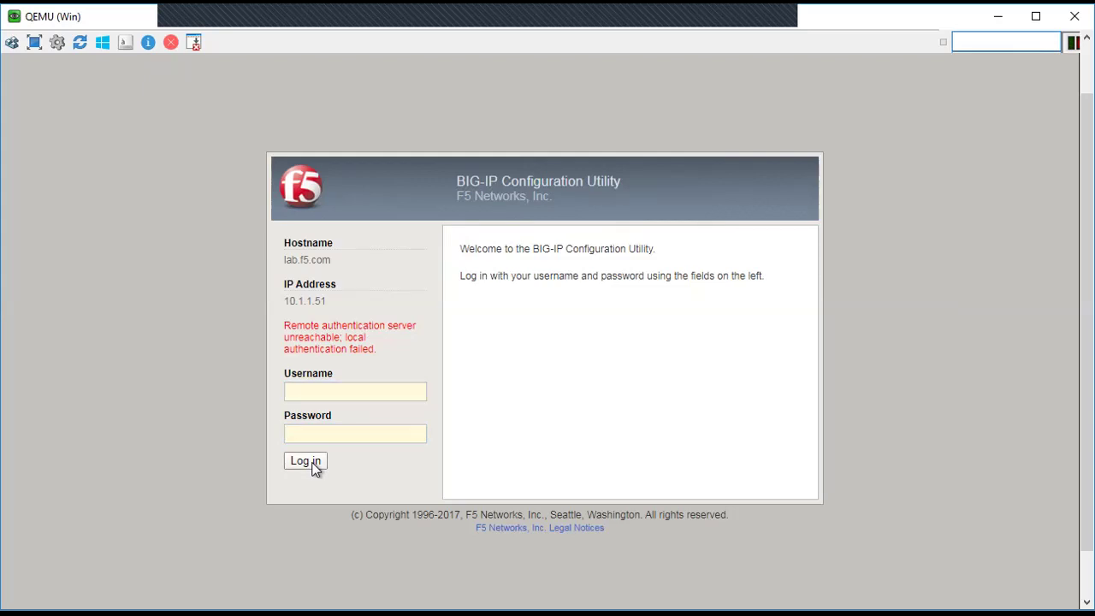
scroll(1077, 324, down, 1)
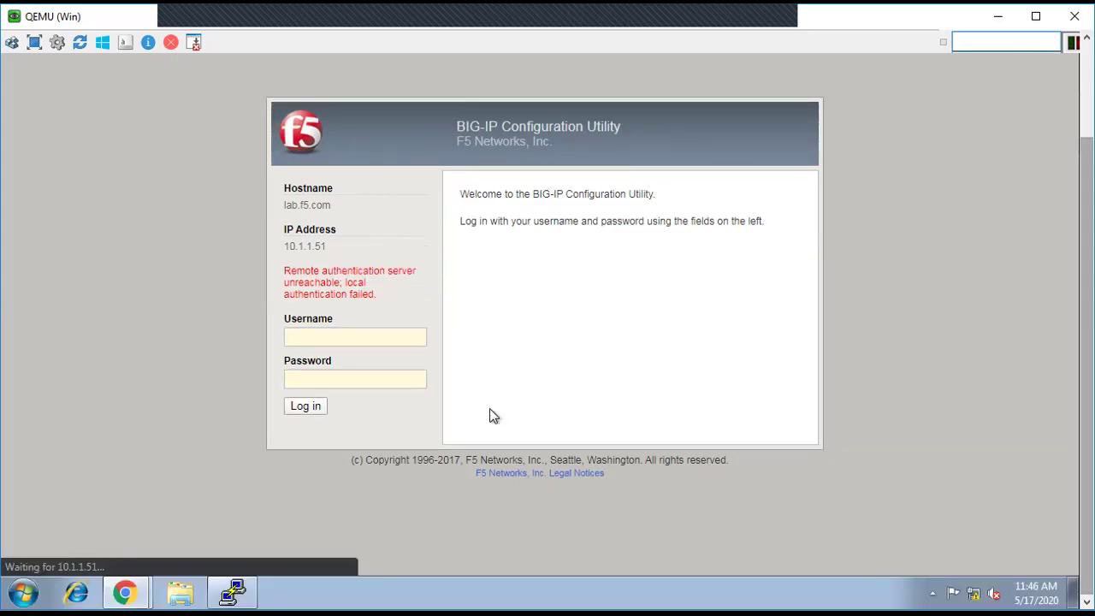
Step: Highlight the new pam_tacplus error and user-unknown lines in PuTTY, then return to the BIG-IP window
click(232, 595)
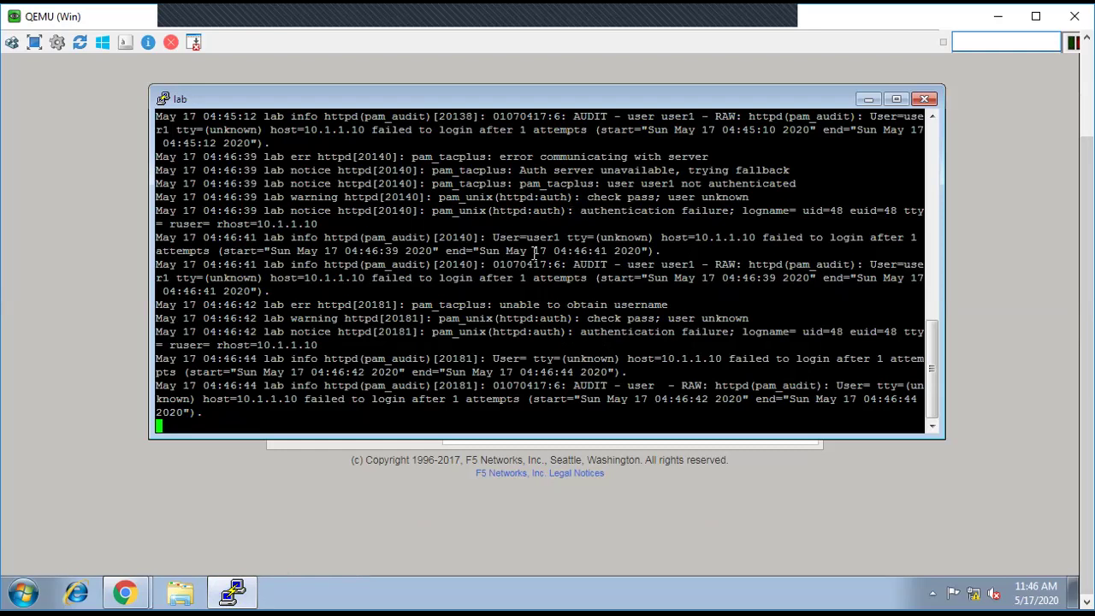
drag(413, 305, 673, 304)
drag(593, 318, 729, 316)
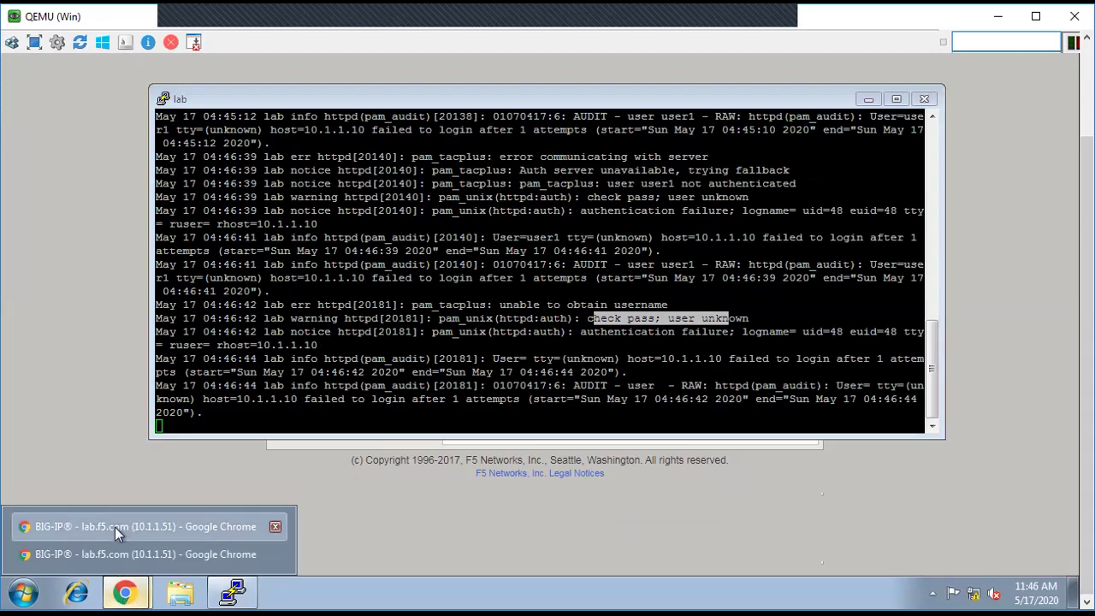
click(114, 527)
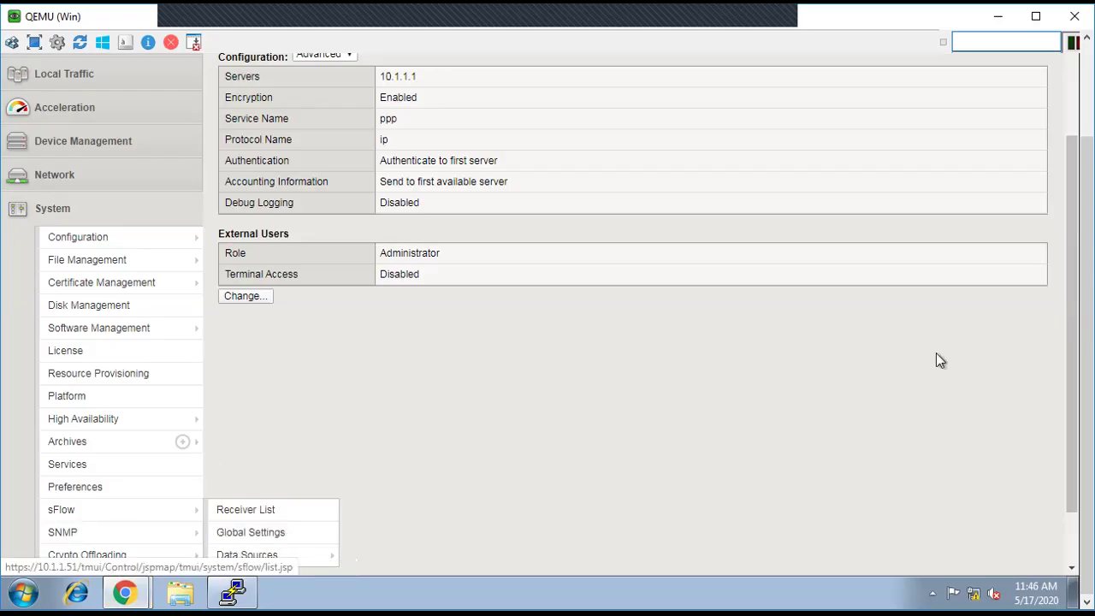
Step: Open the newest failed TACACS live-log entry in ISE and highlight its mismatched shared secrets message
drag(1068, 293, 1074, 137)
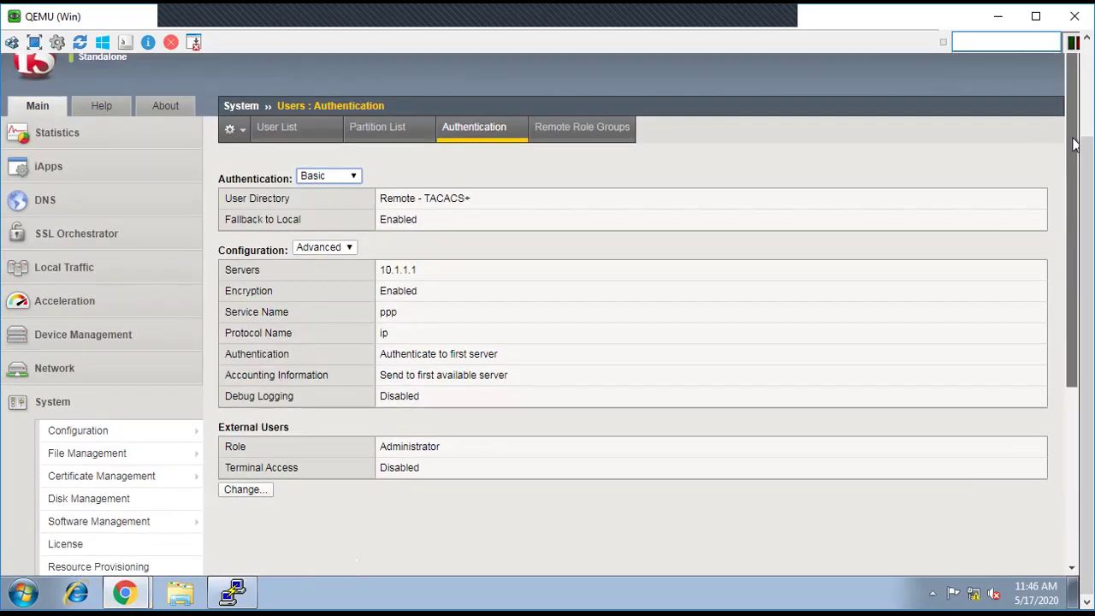
key(F11)
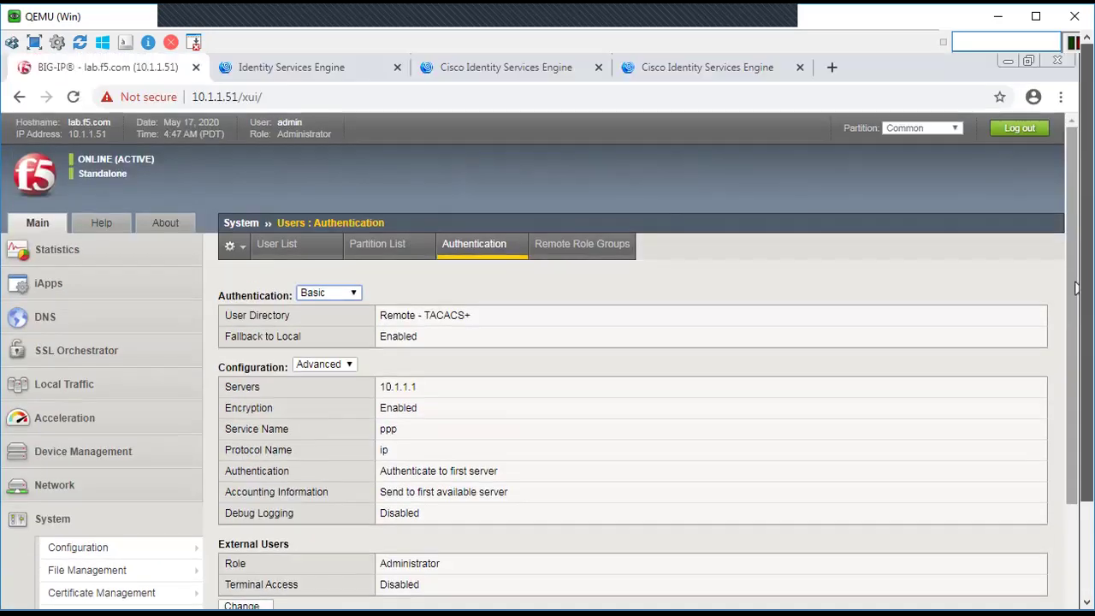
click(325, 79)
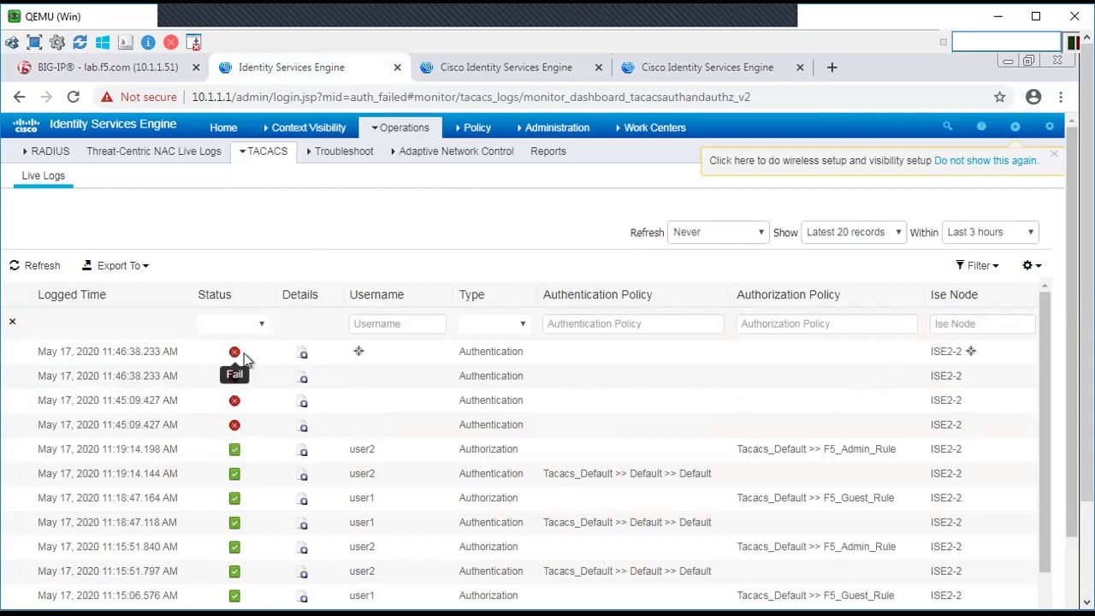
click(304, 357)
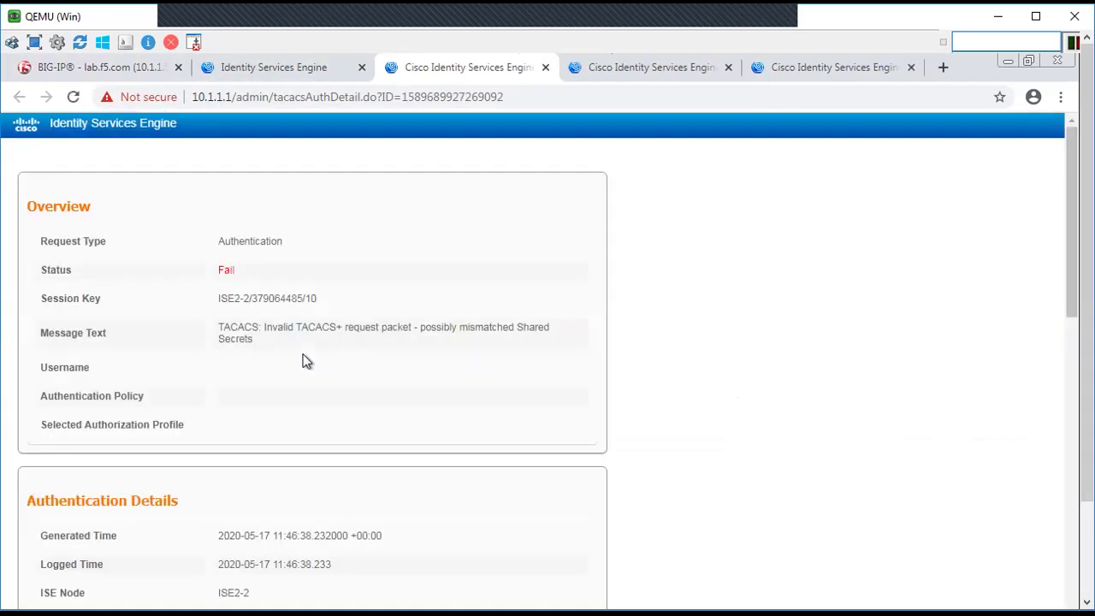
drag(220, 325, 276, 345)
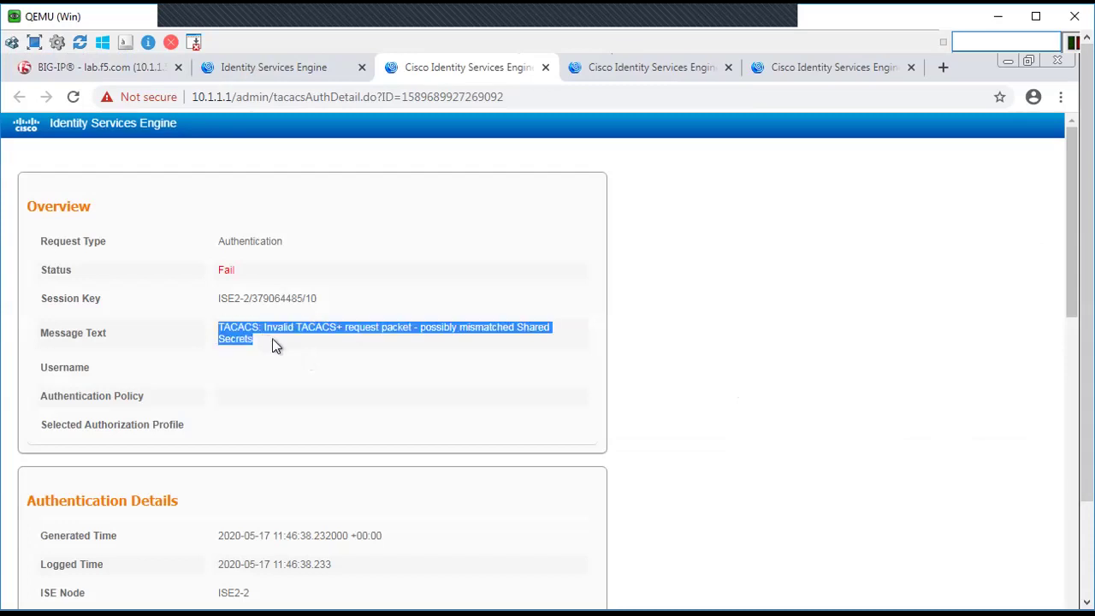
click(303, 327)
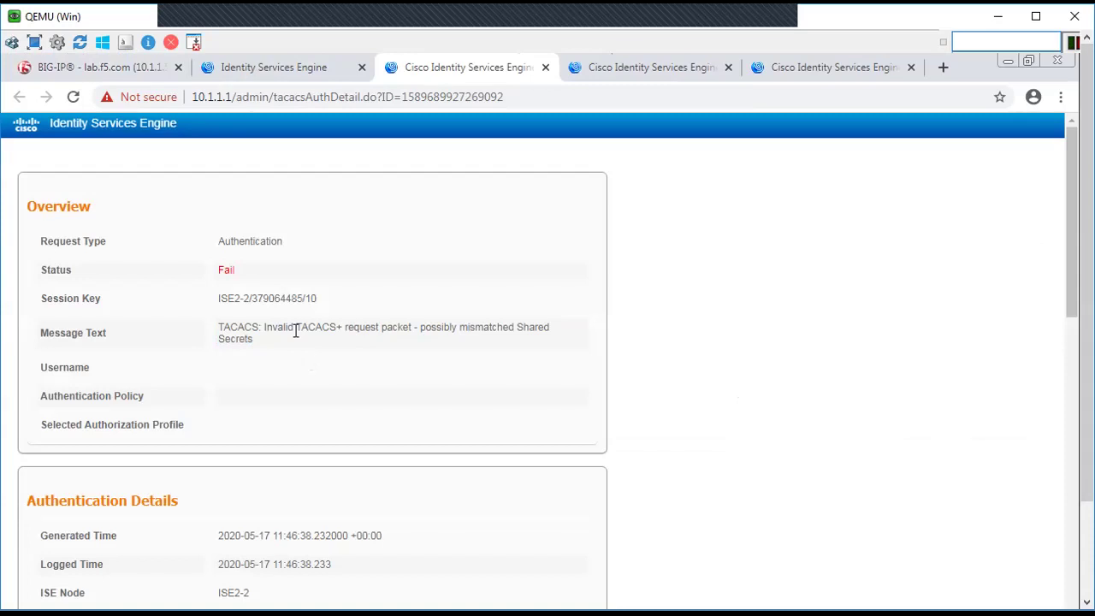
drag(296, 328, 399, 350)
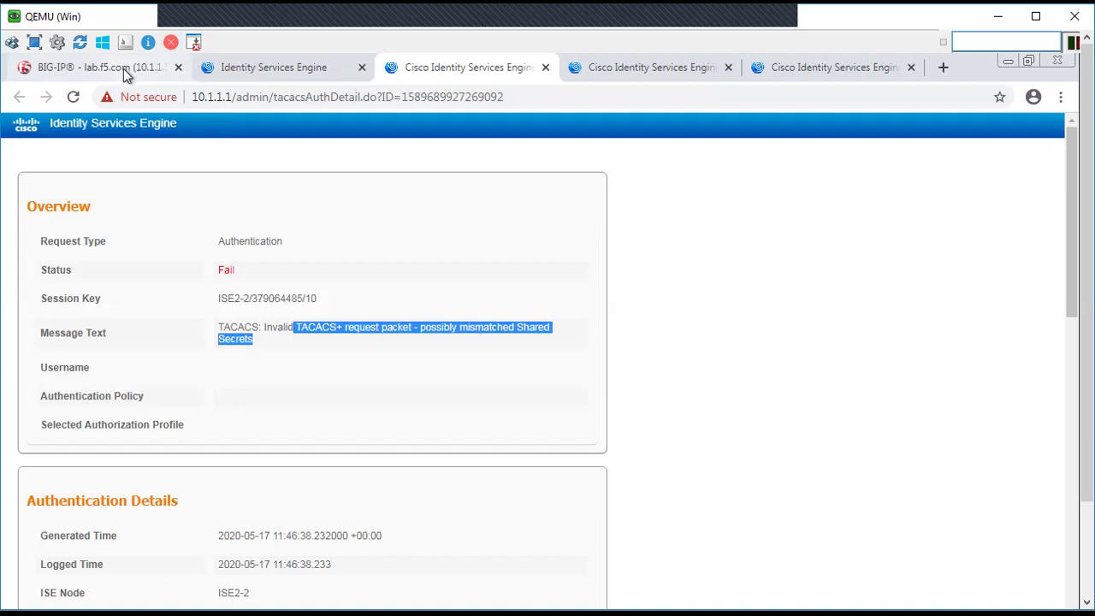
Step: Enter a new TACACS+ shared secret with matching confirmation and save with Finished
click(125, 69)
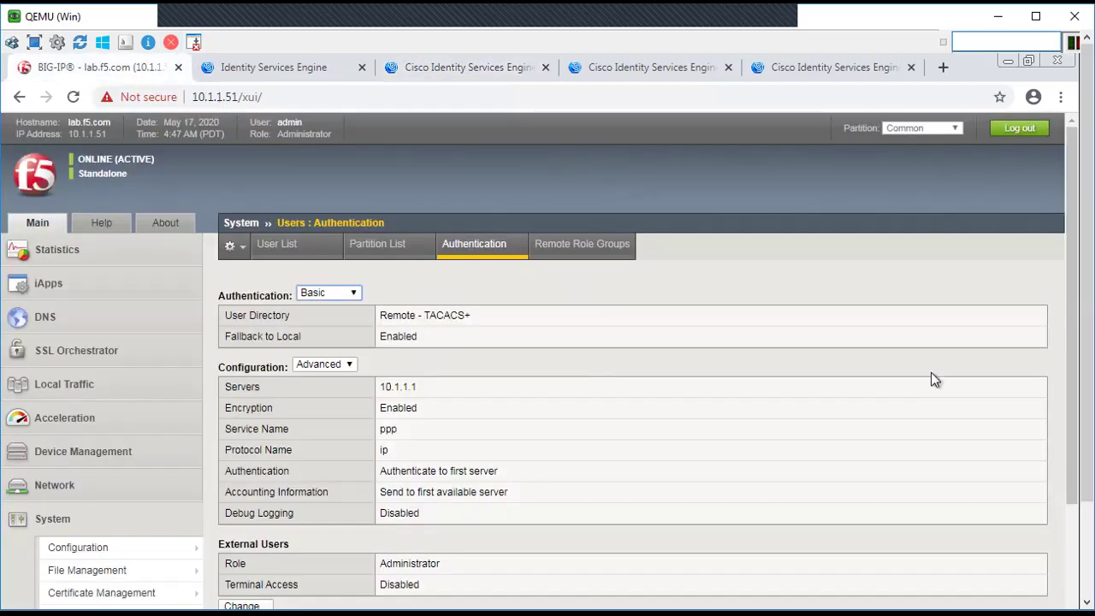
scroll(438, 502, down, 3)
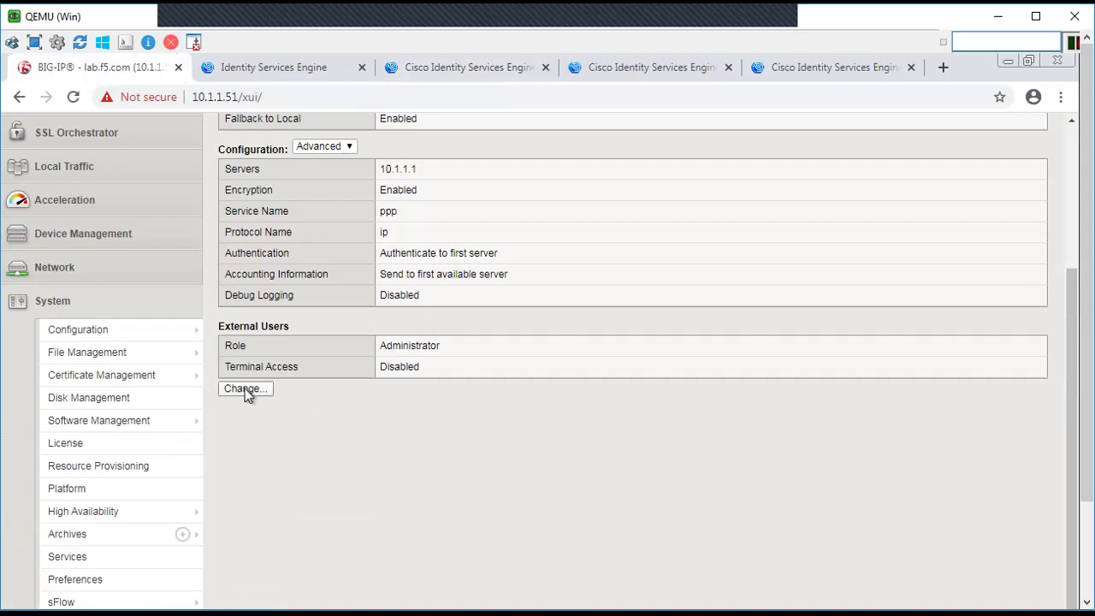
click(244, 389)
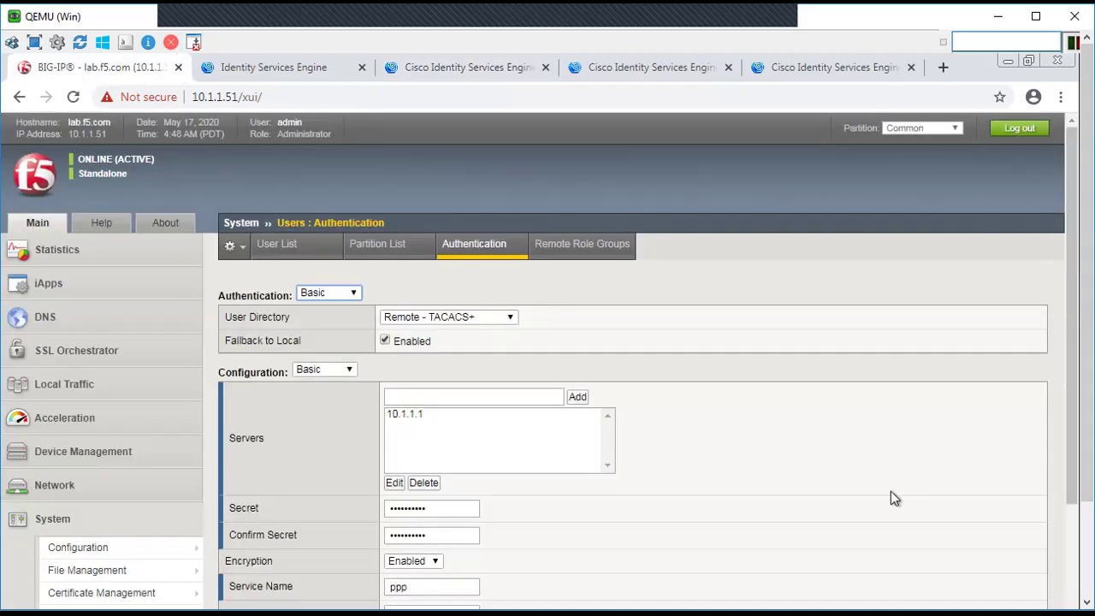
drag(1075, 351, 1074, 460)
drag(441, 334, 388, 336)
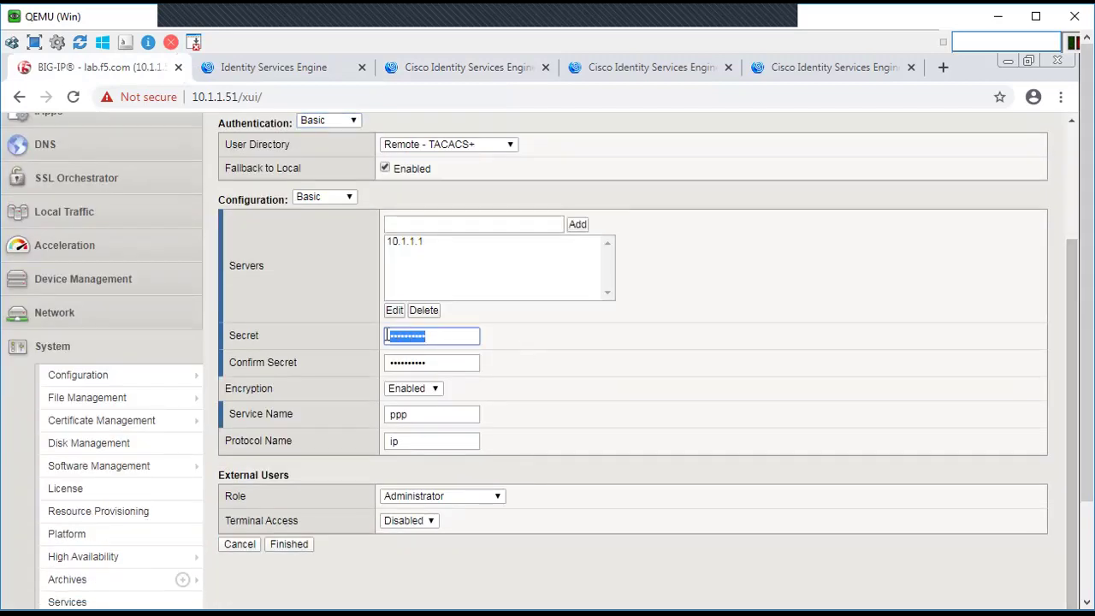
text(cis)
key(Tab)
text(cis)
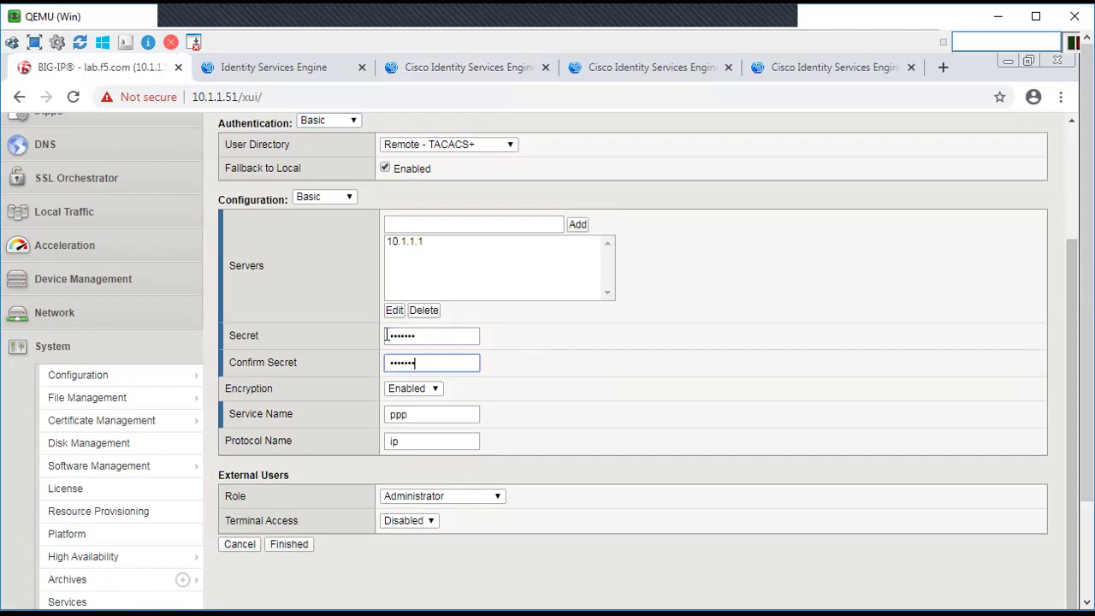
click(301, 544)
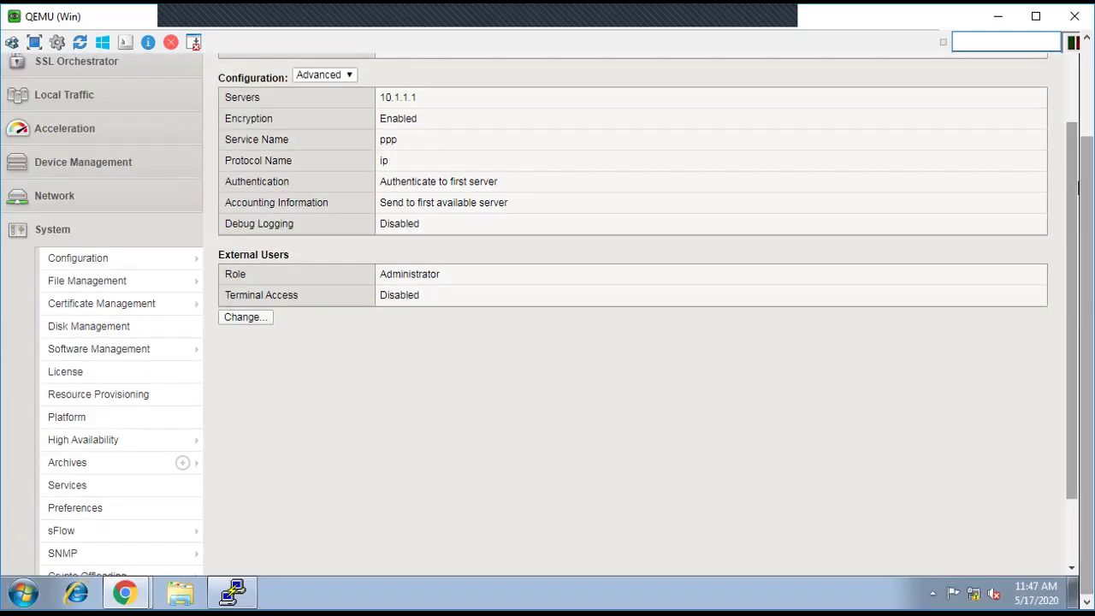
Step: Log in to the other BIG-IP window as user1 with its password, then log out
mouse_move(138, 596)
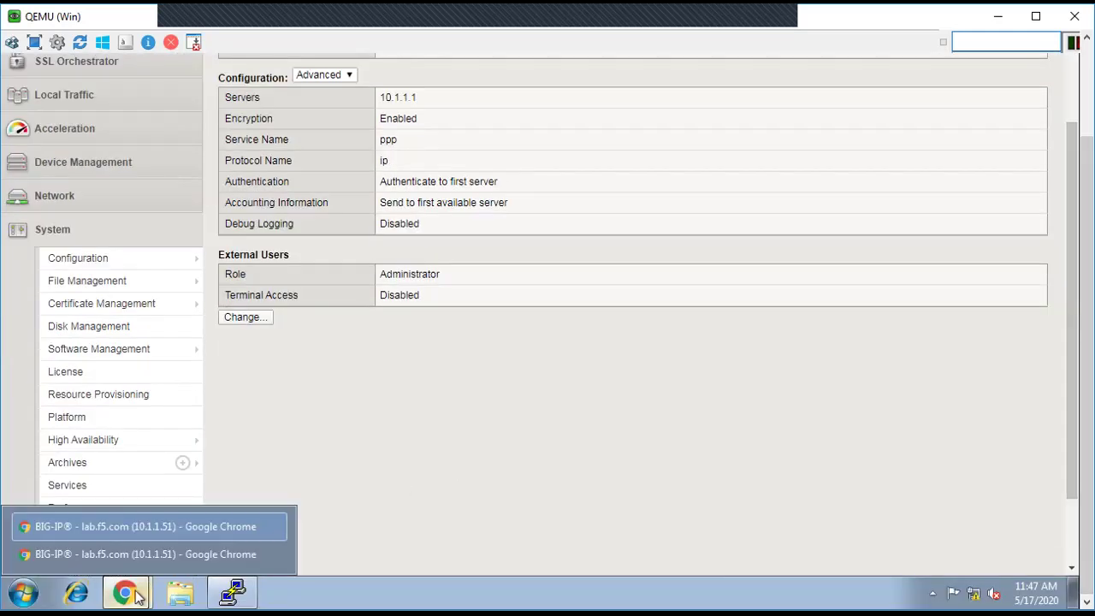
click(125, 560)
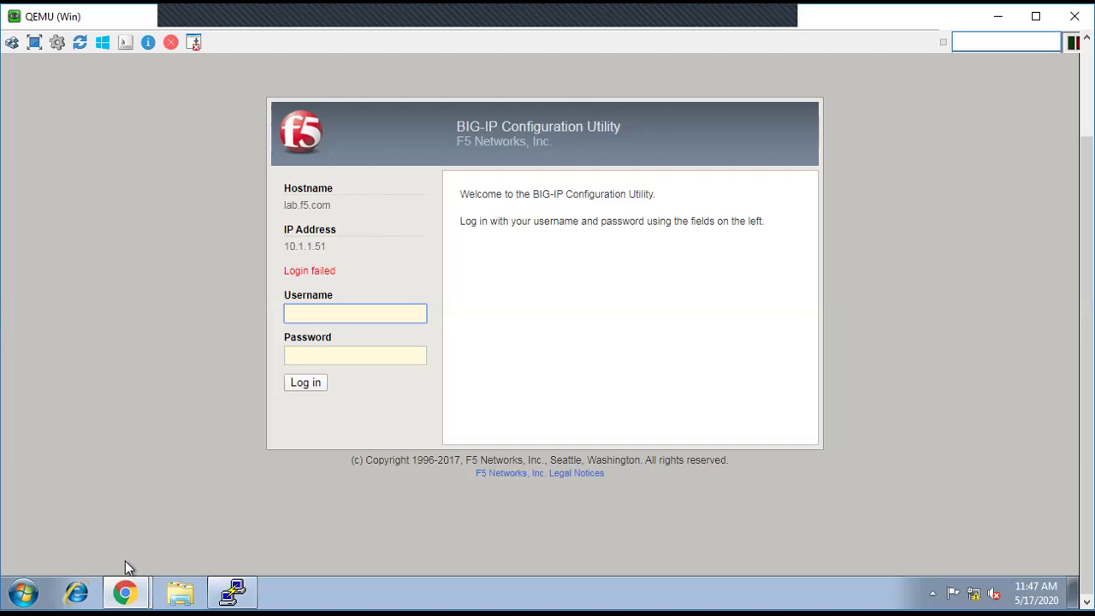
text(user1)
key(Tab)
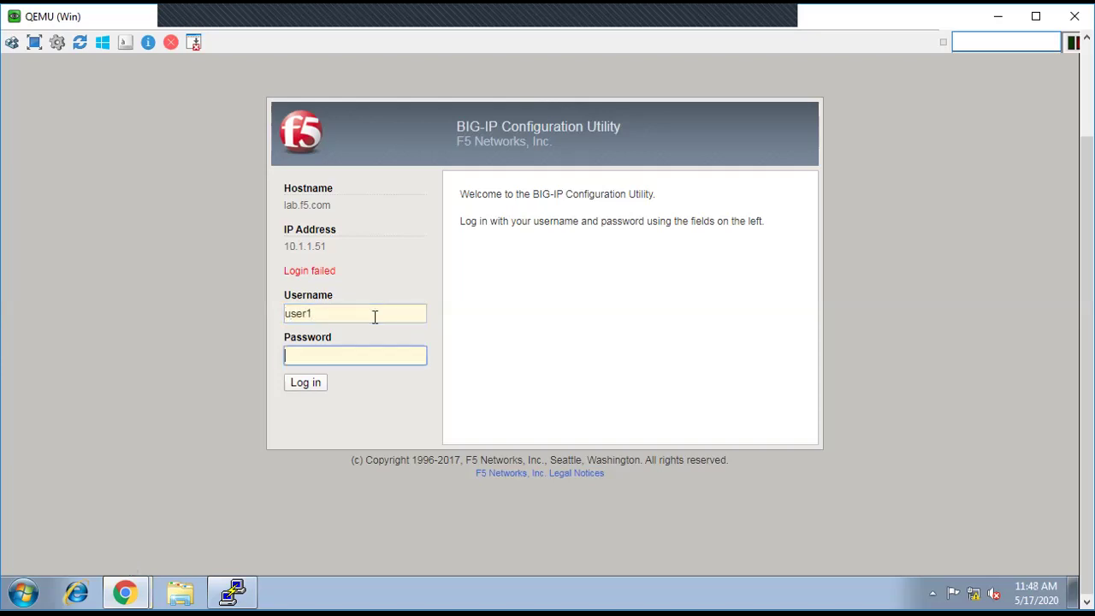
text(userpass)
click(305, 382)
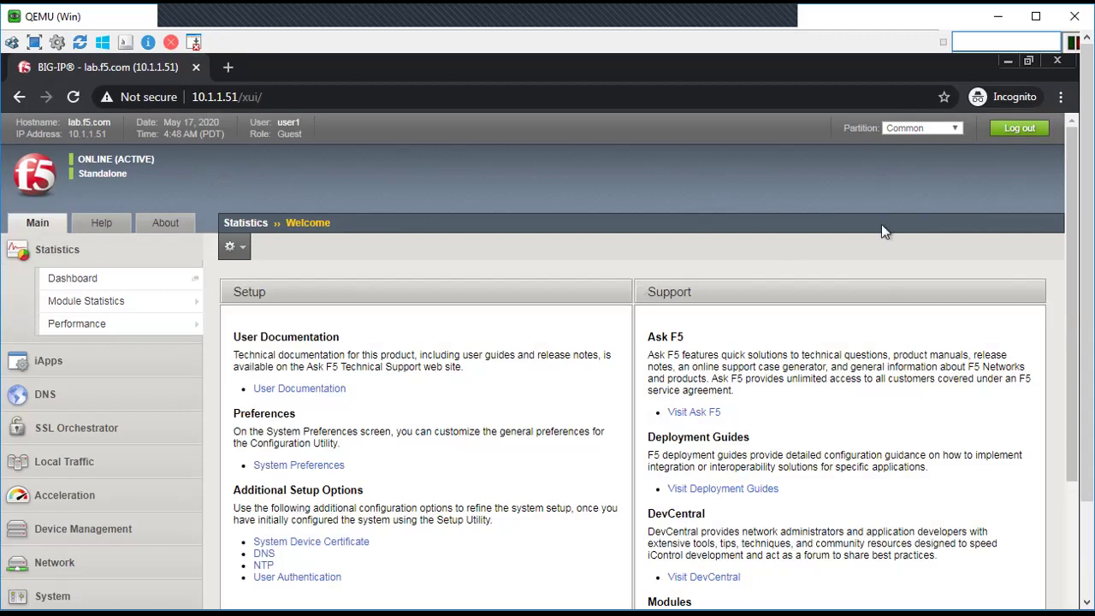
click(1017, 137)
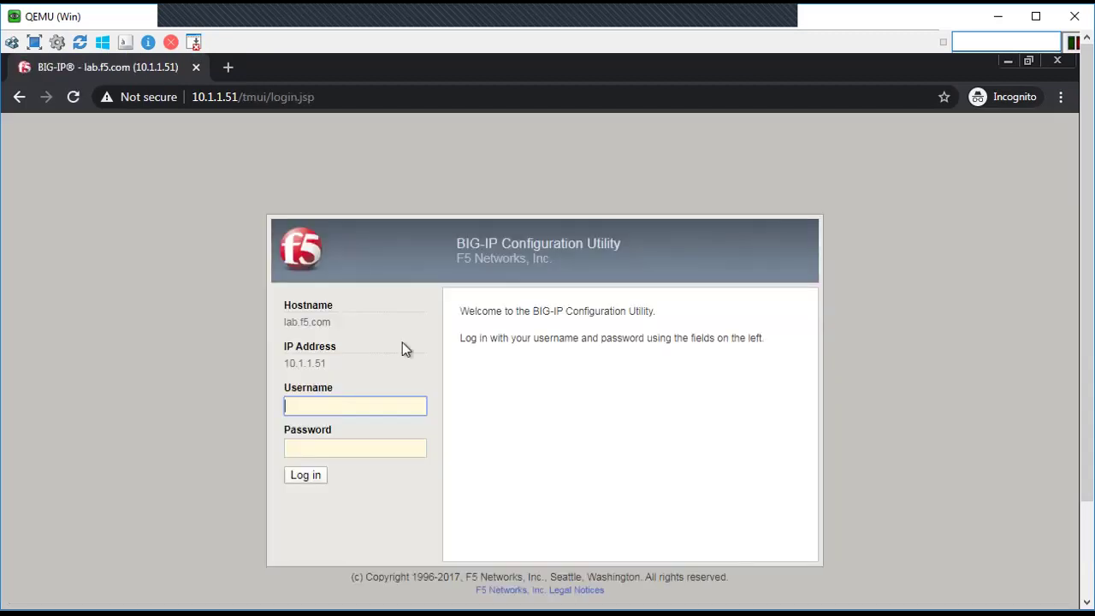
Step: Retry the user1 login, see 'Login failed', then switch back to the admin BIG-IP window
text(user1)
key(Tab)
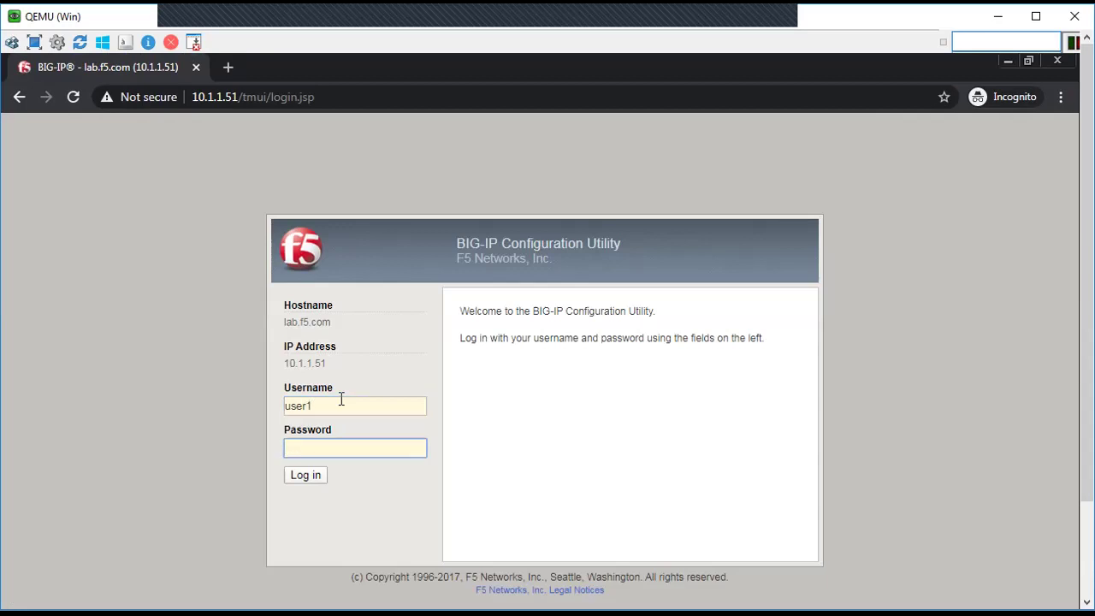
text(••••••••••)
click(304, 477)
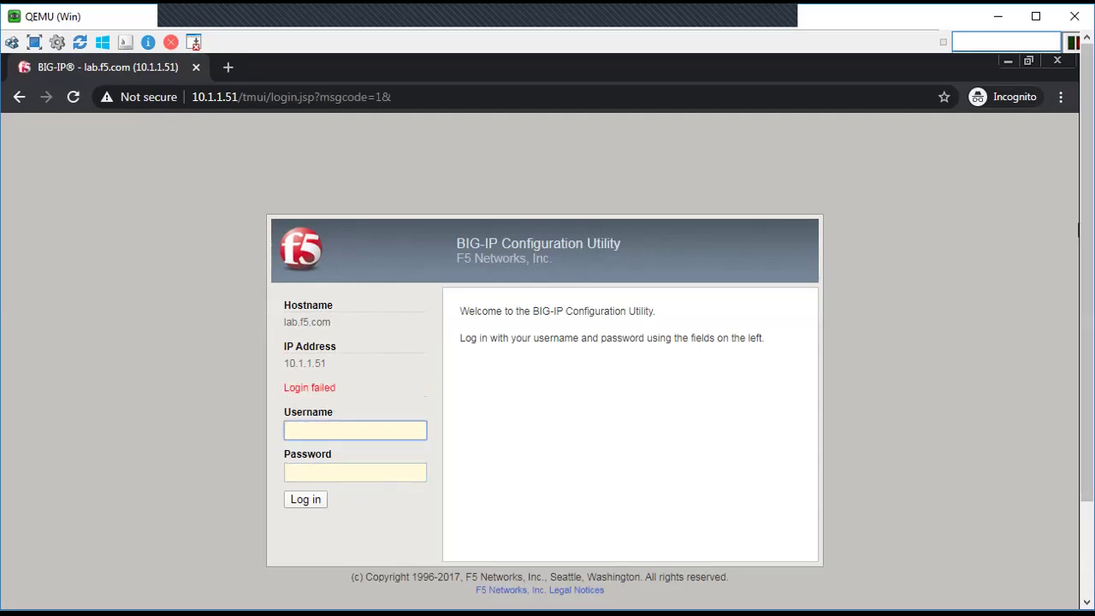
scroll(887, 233, down, 3)
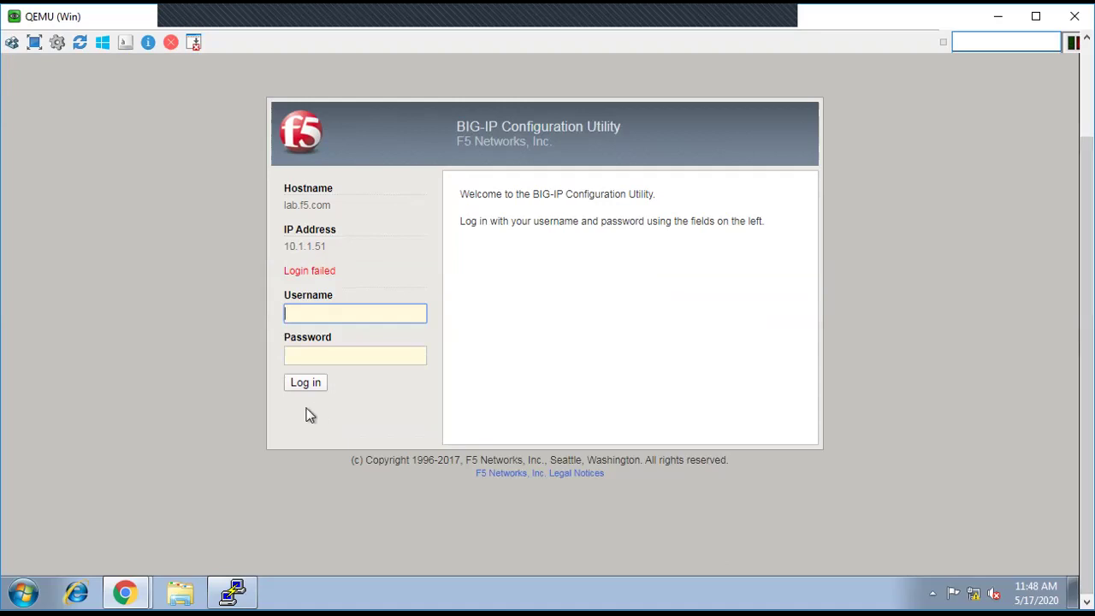
click(126, 595)
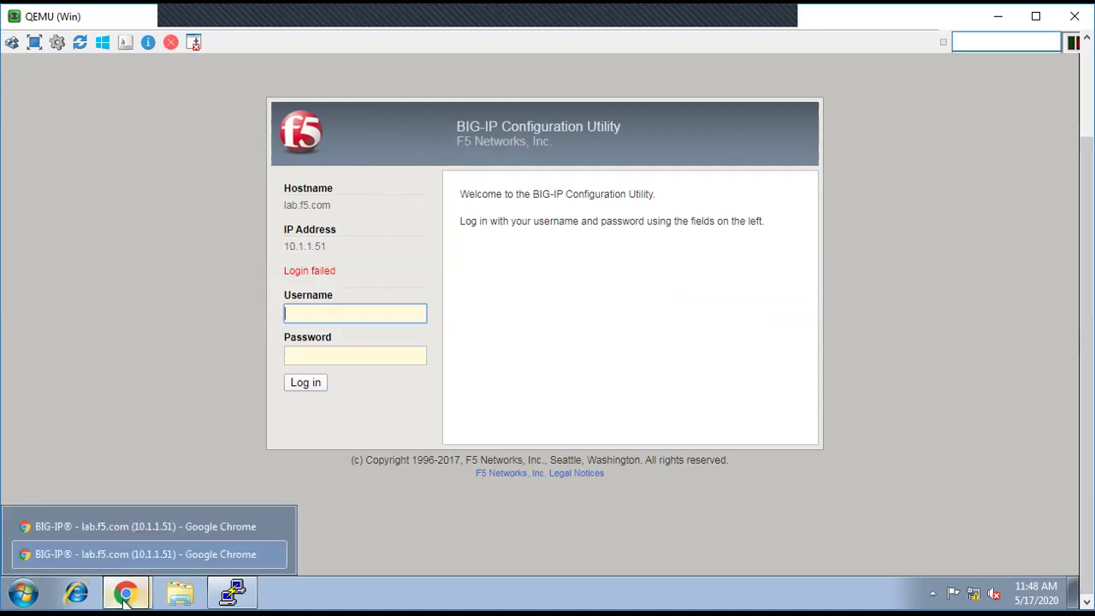
click(121, 527)
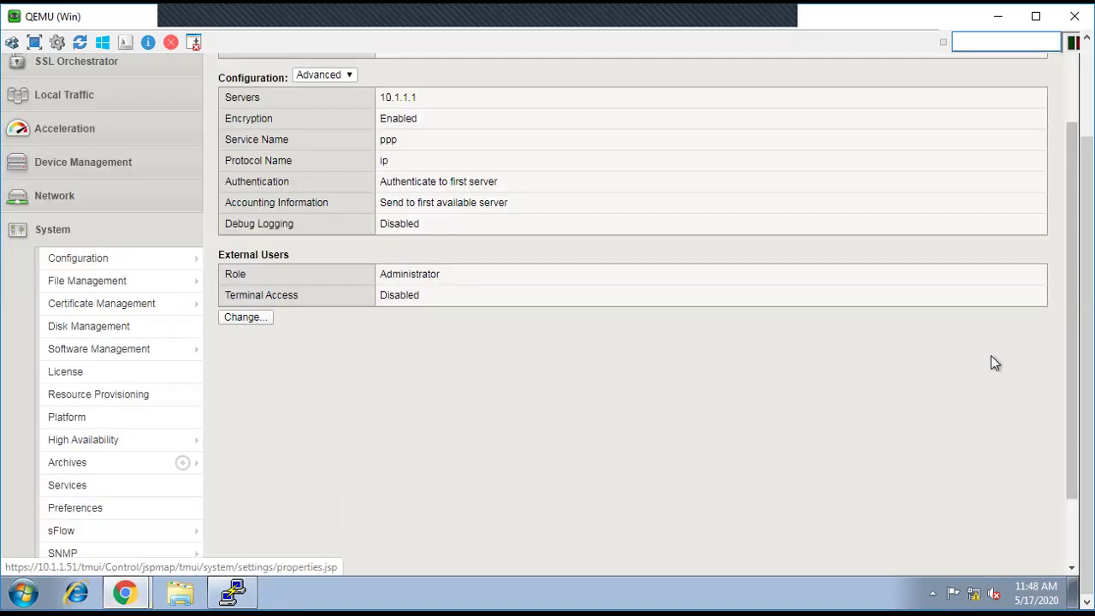
Step: Open the ISE TACACS Live Logs detail report for the newest failed login
scroll(1077, 419, up, 3)
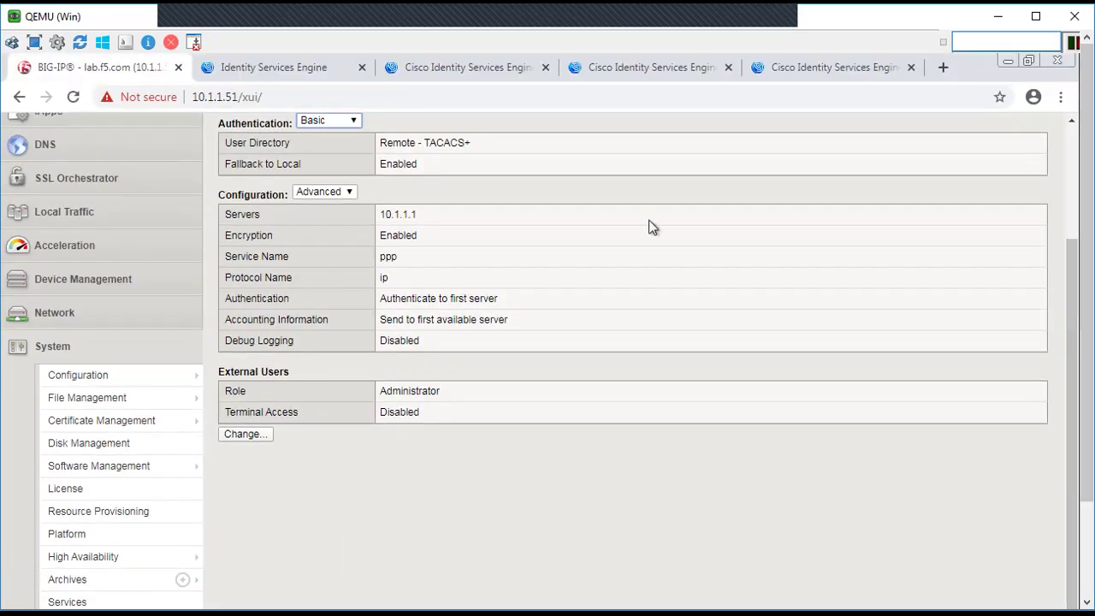
click(284, 72)
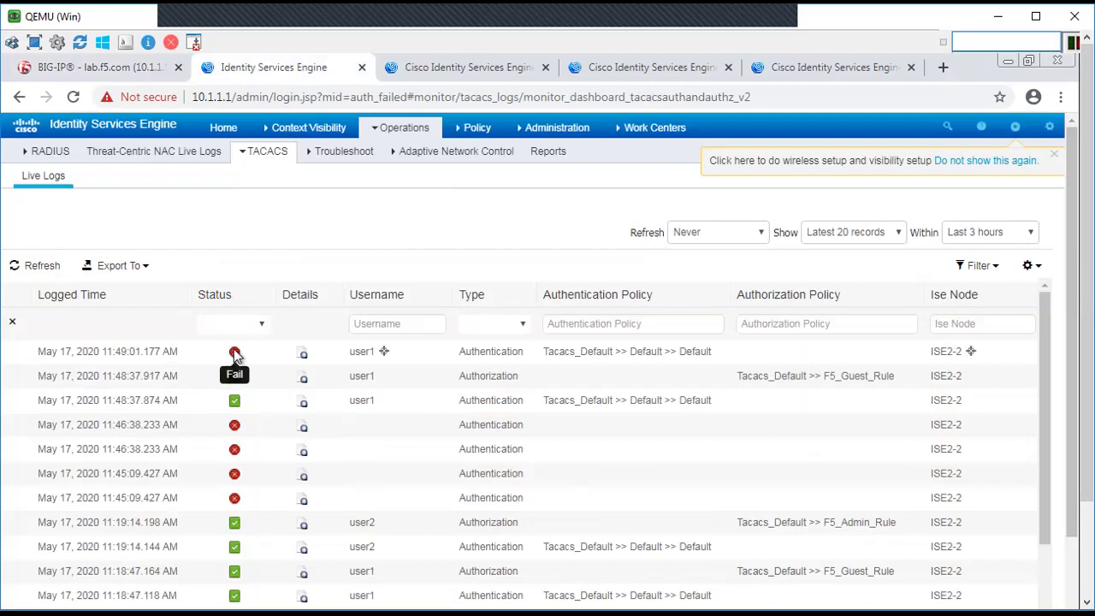
click(303, 354)
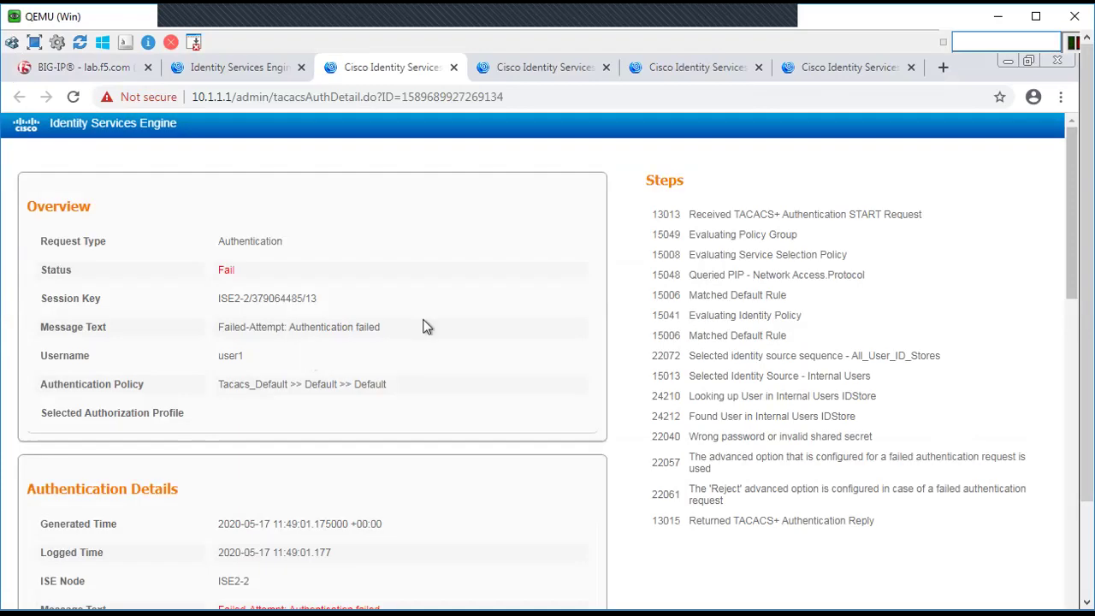
Step: Highlight the failure details: Authentication failed, user found in Internal Users, 22040 wrong password
drag(379, 327, 289, 329)
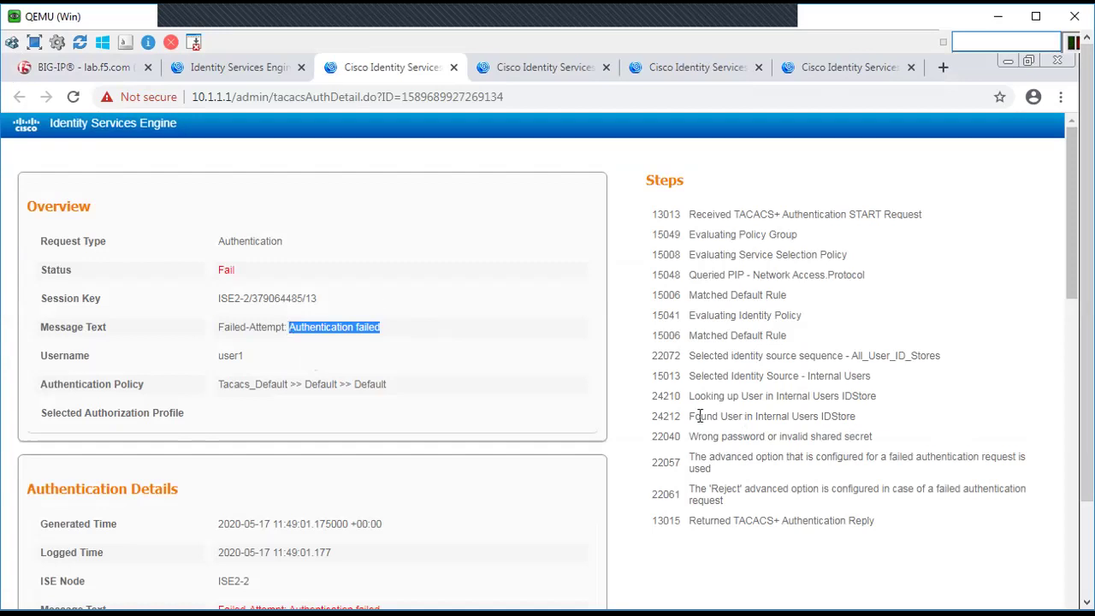
drag(694, 416, 854, 416)
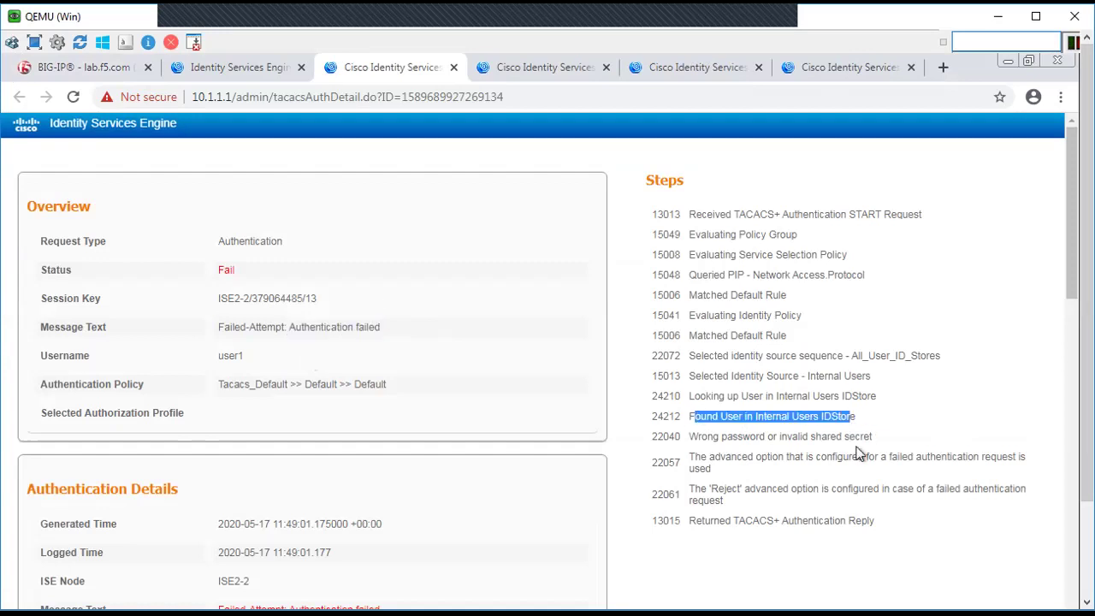
drag(688, 436, 768, 440)
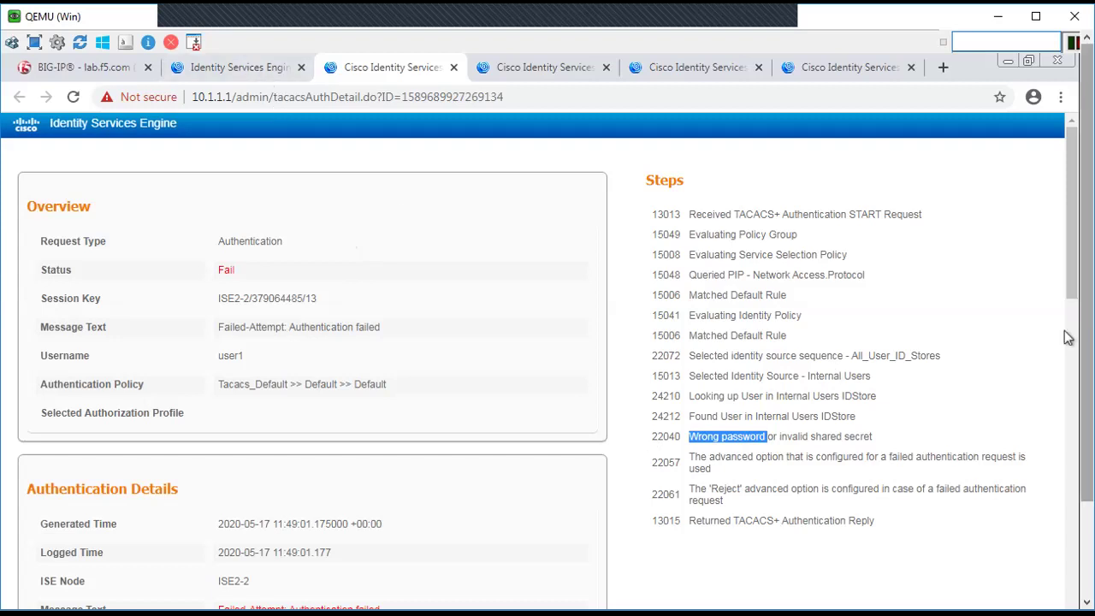
scroll(1067, 338, down, 3)
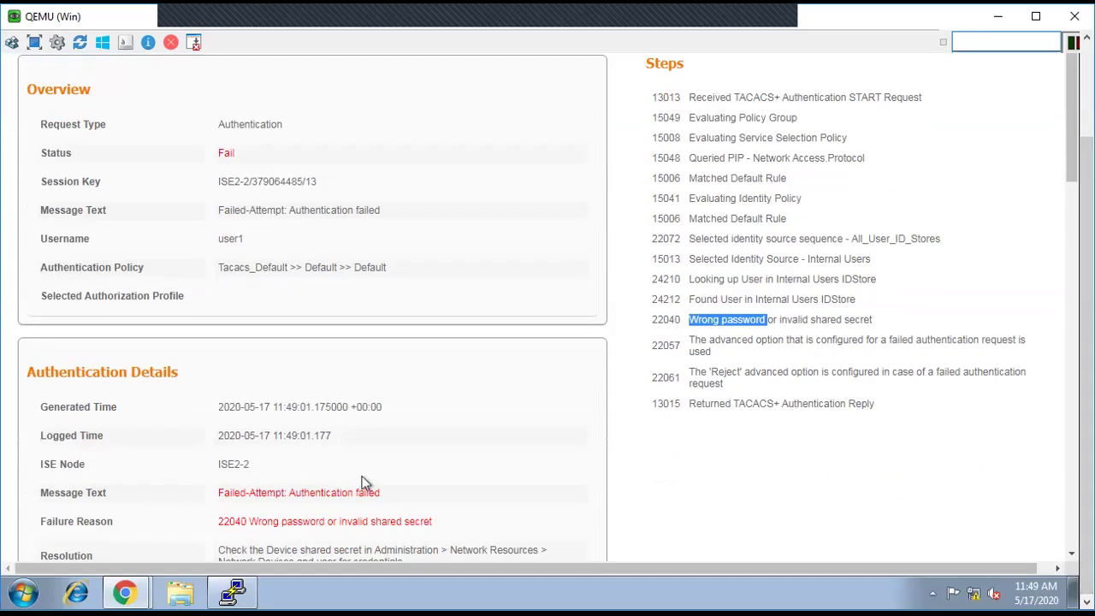
click(234, 593)
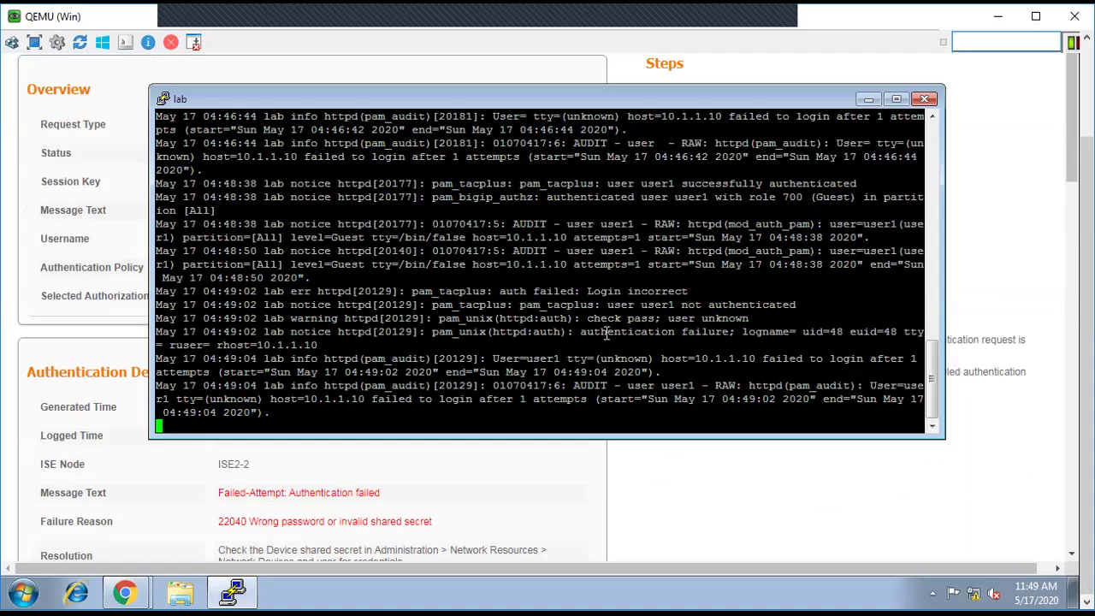
Step: Stop the log tail and list the configured TACACS servers with tmsh
key(ctrl+c)
key(Return)
key(Return)
key(Return)
key(Return)
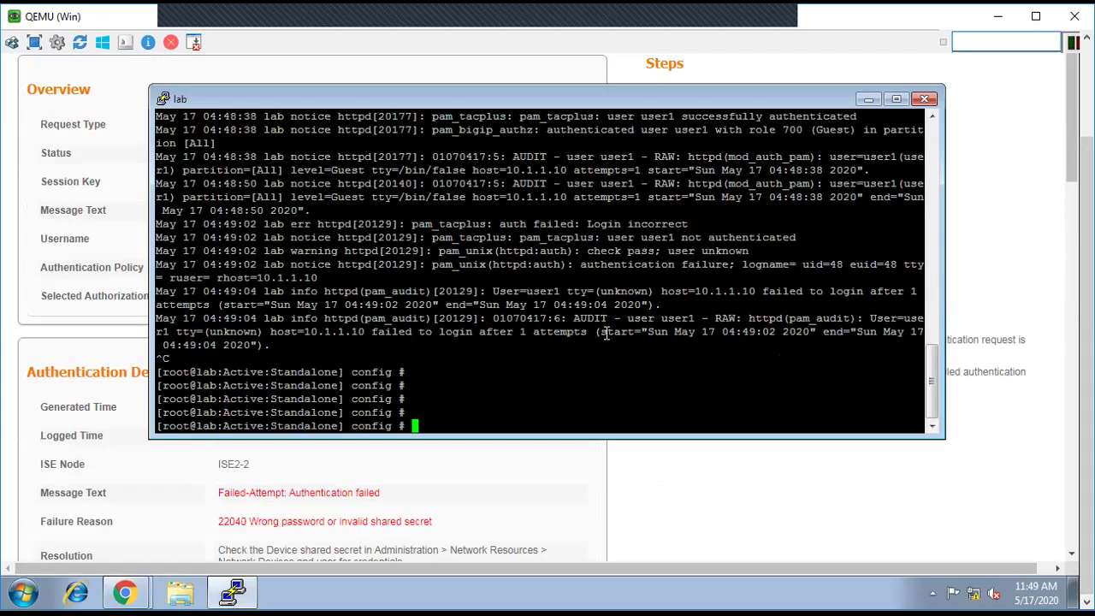
text(tmsh list )
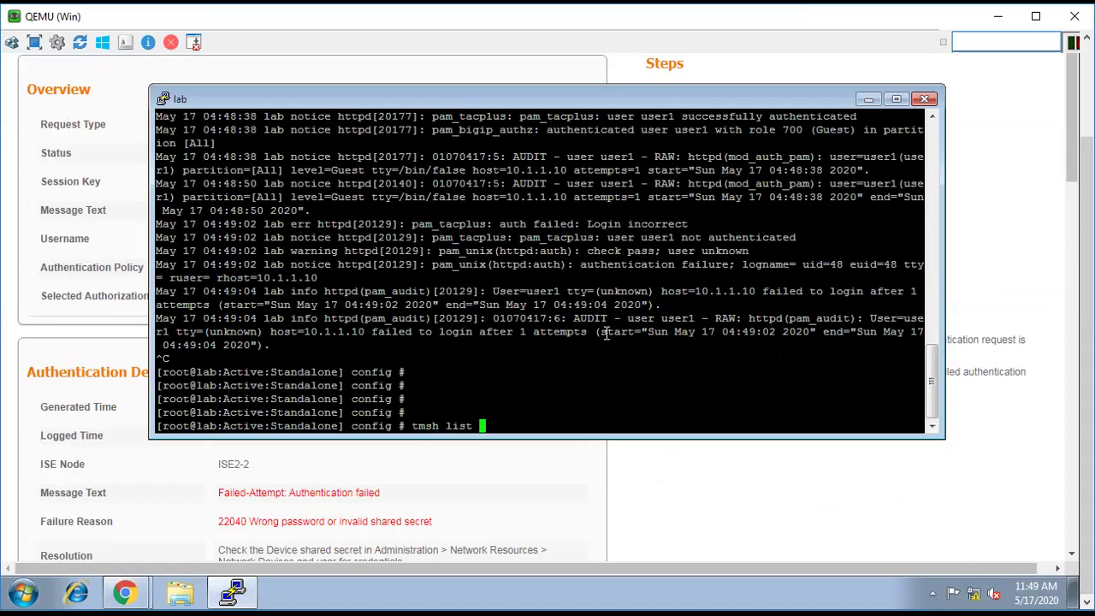
text(auth tacacs servers)
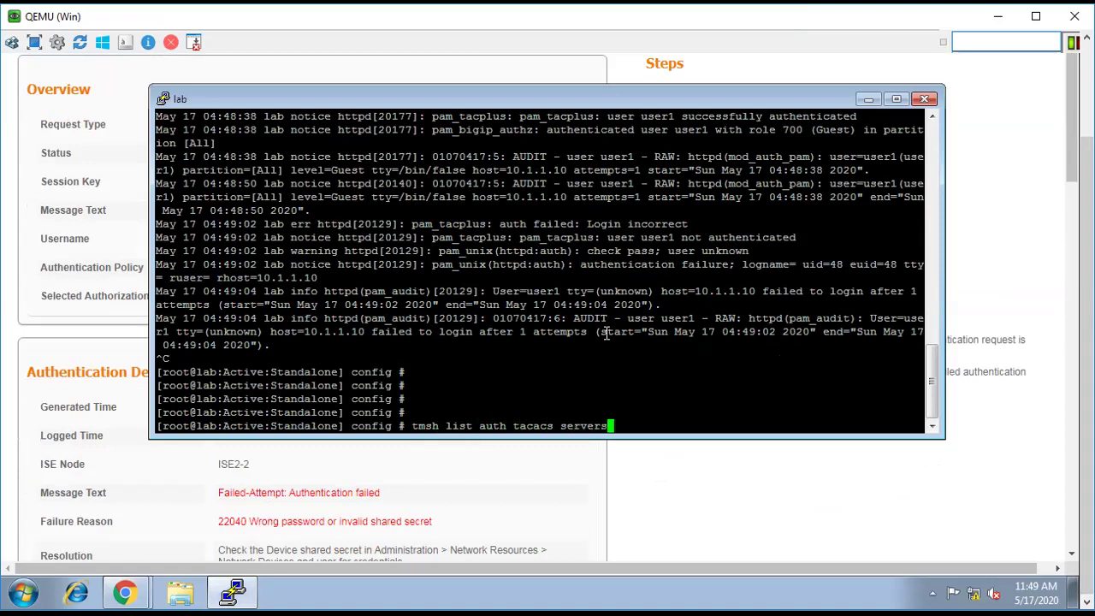
key(Return)
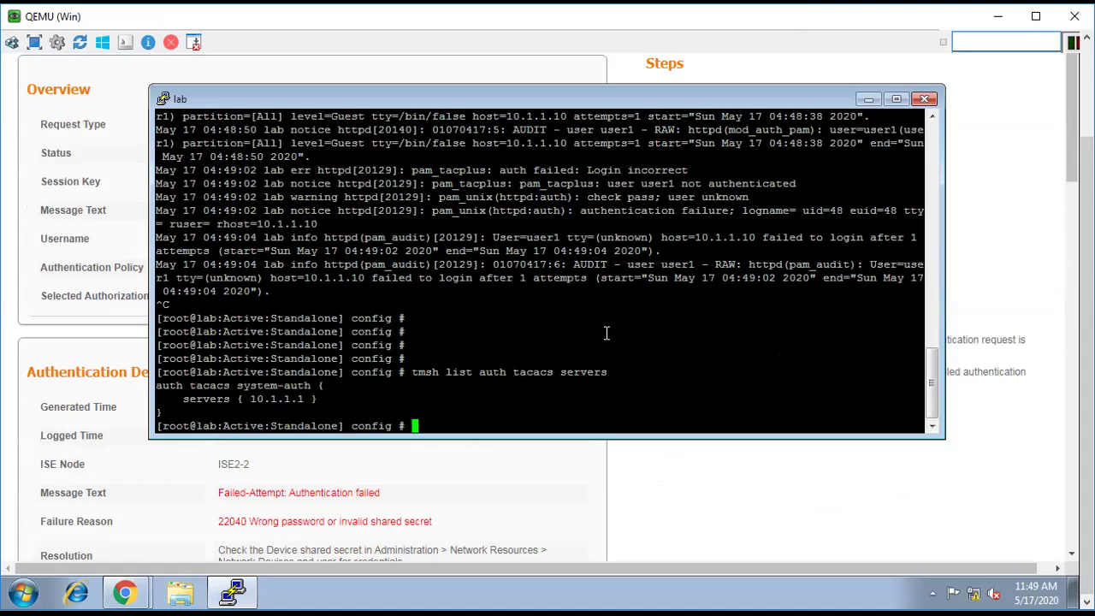
Step: Ping the TACACS server 10.1.1.1 and confirm 0% packet loss
drag(249, 399, 306, 401)
text(ping)
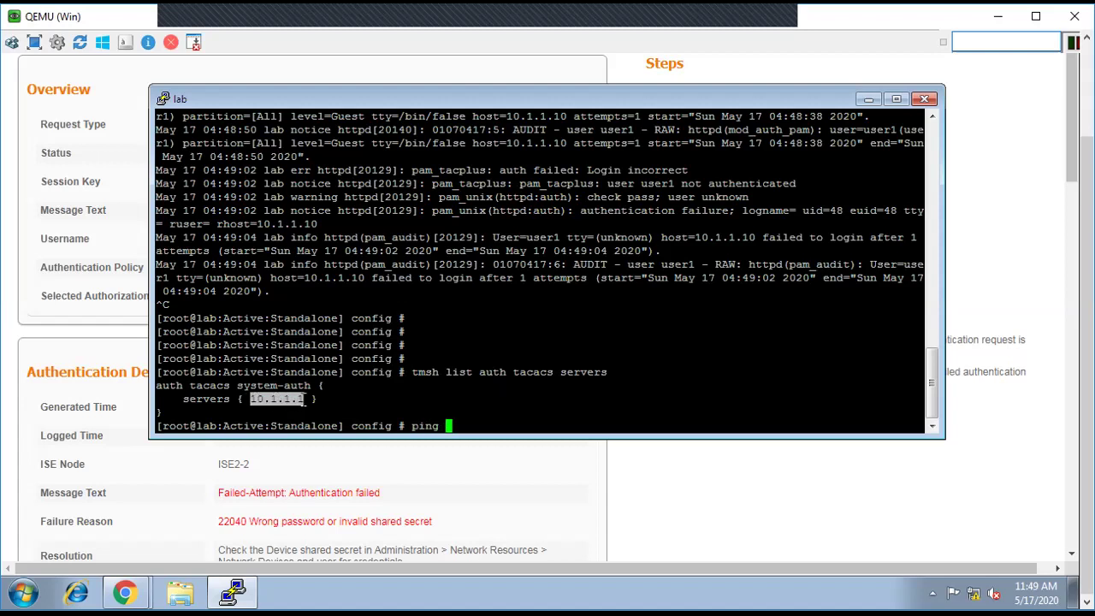
right_click(305, 400)
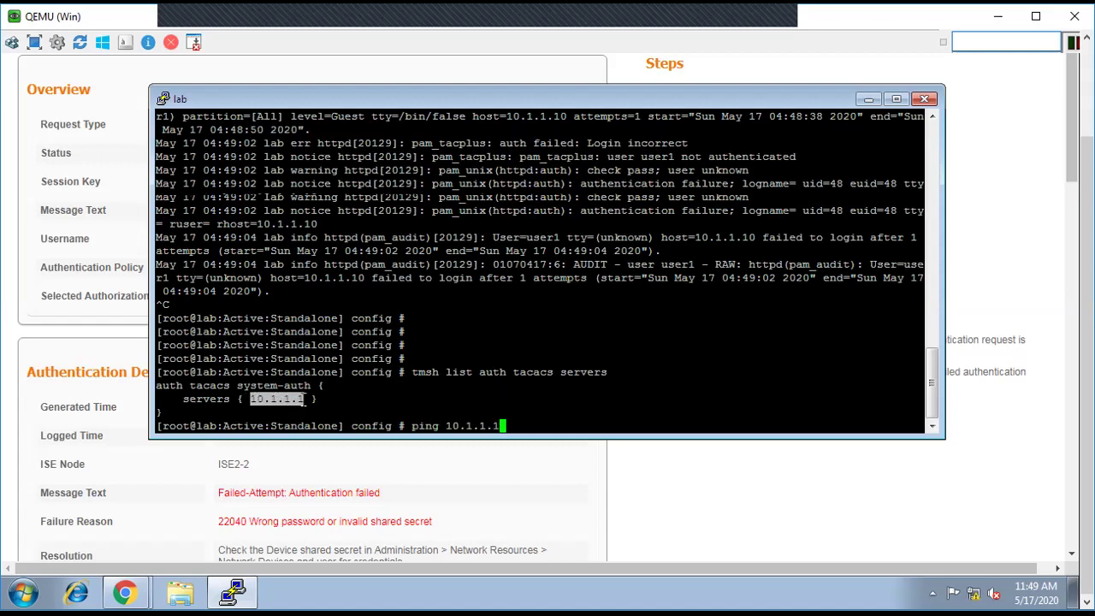
key(Return)
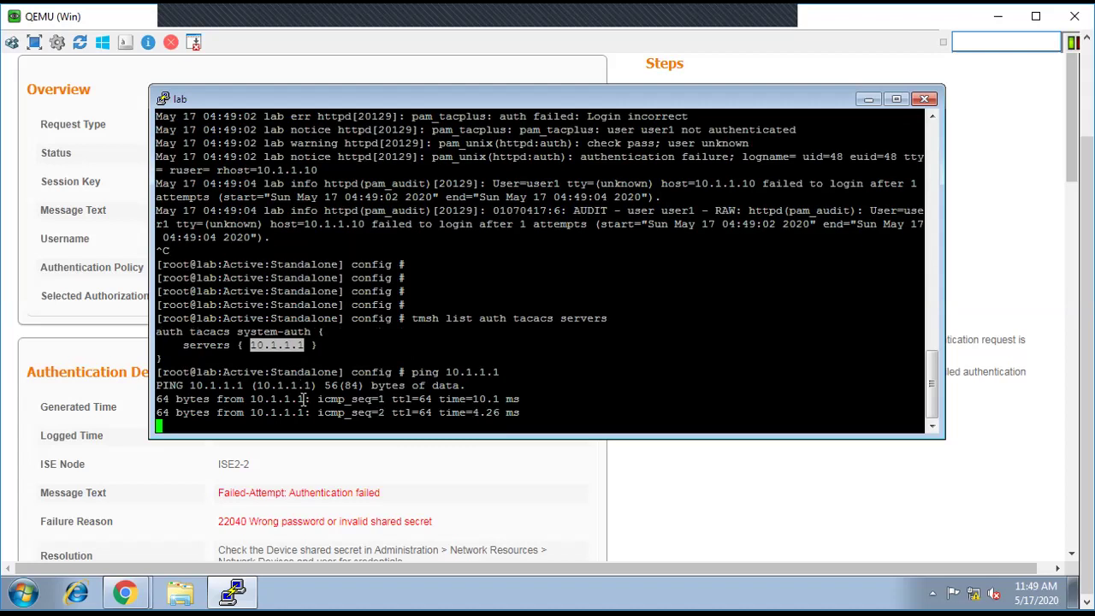
key(ctrl+c)
key(Return)
key(Return)
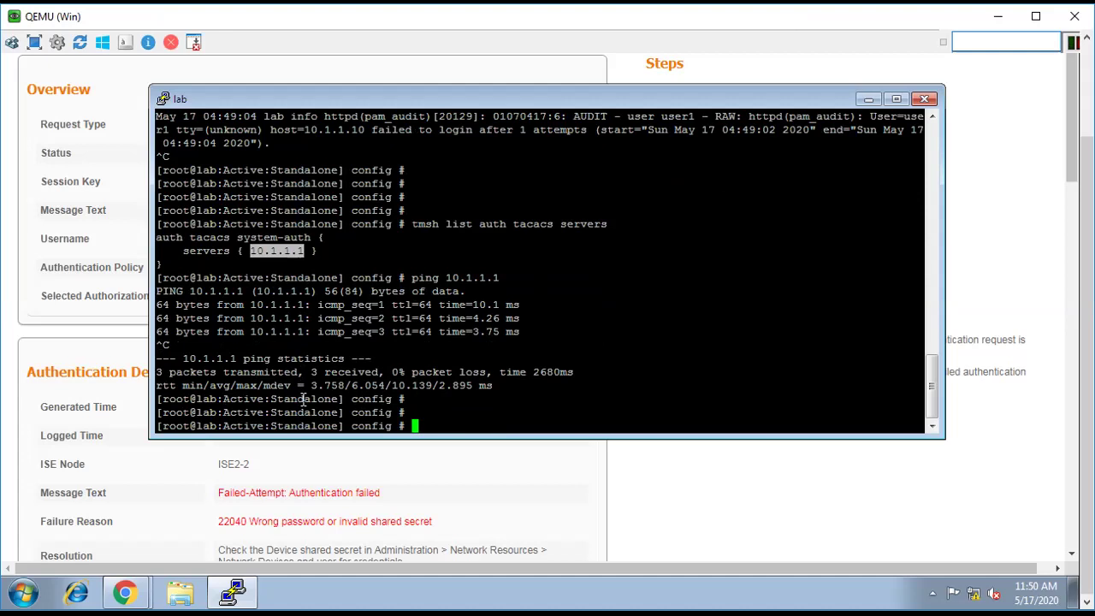
Step: Test a telnet connection to 10.1.1.1 on port 49, then quit telnet
text(telnet)
right_click(331, 284)
text(49)
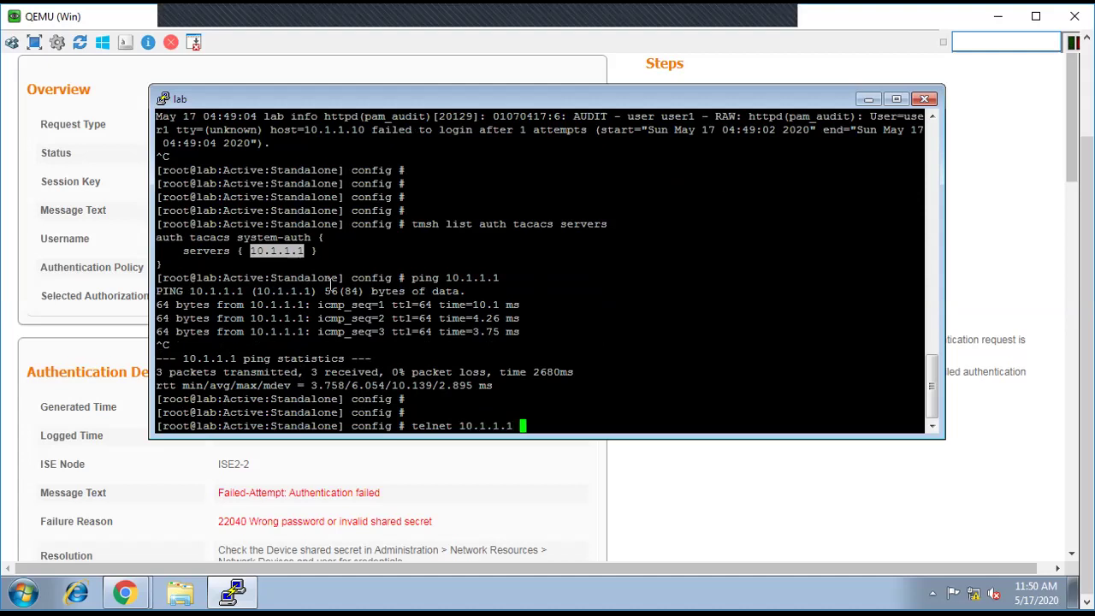
key(Return)
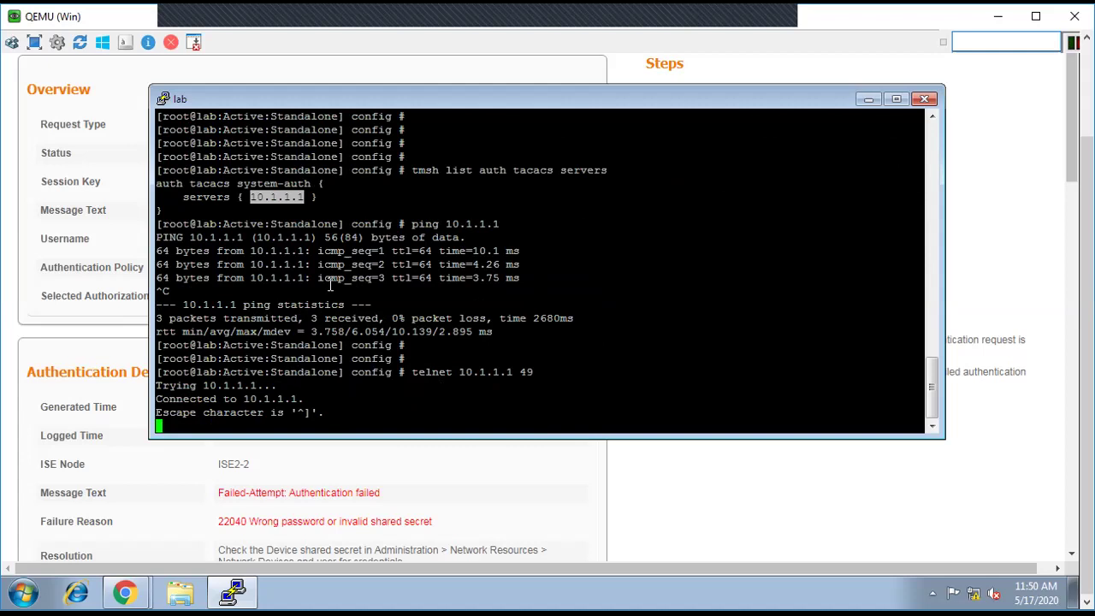
key(ctrl+bracketright)
text(quit)
key(Return)
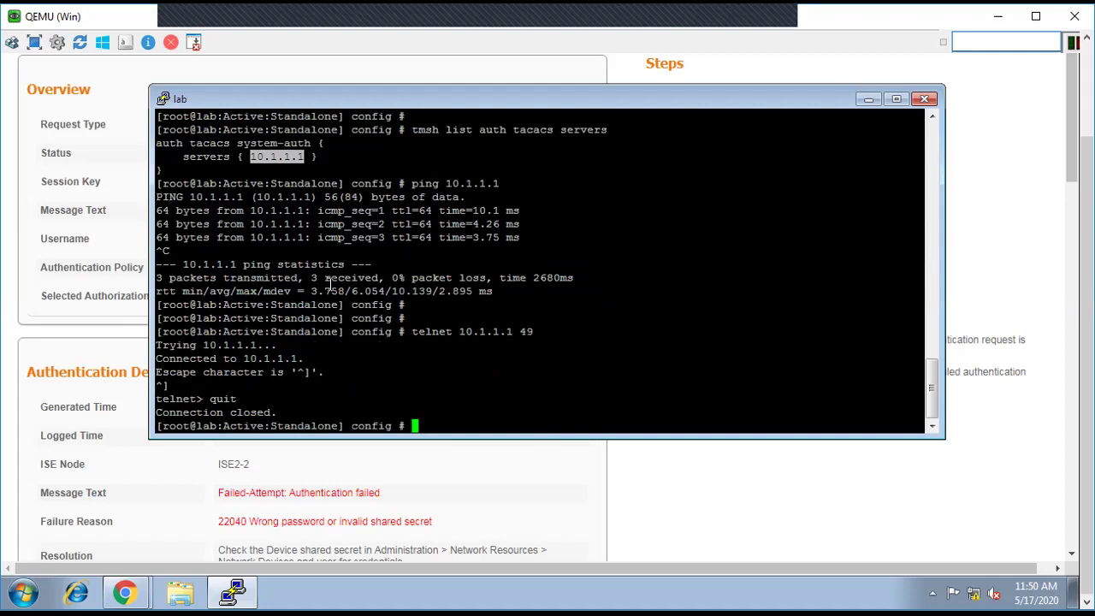
key(Return)
key(Return)
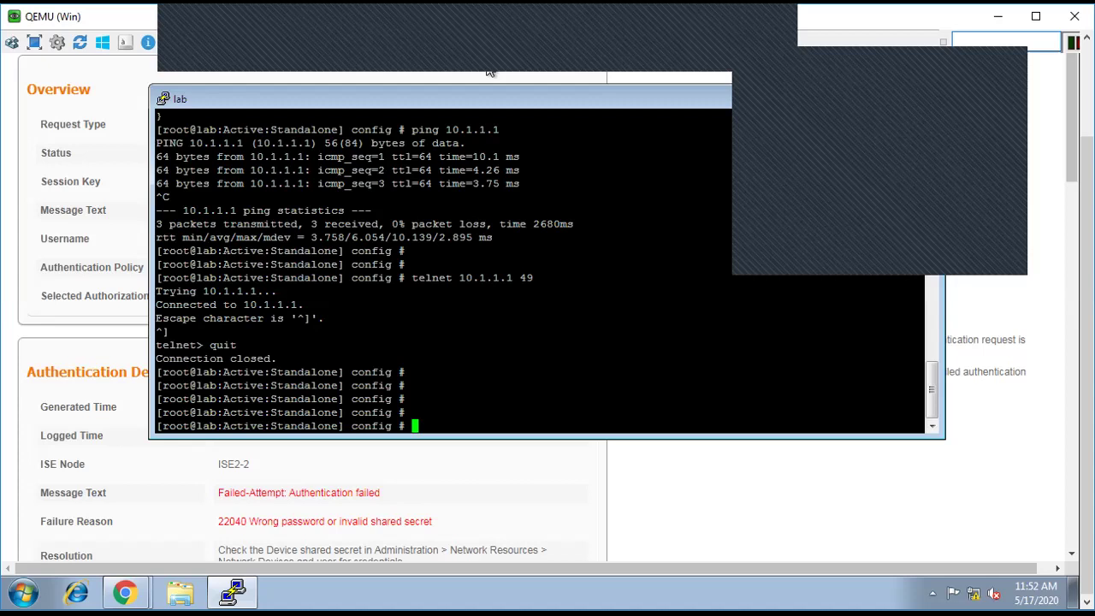
key(Return)
key(Return)
key(Up)
key(Up)
key(Up)
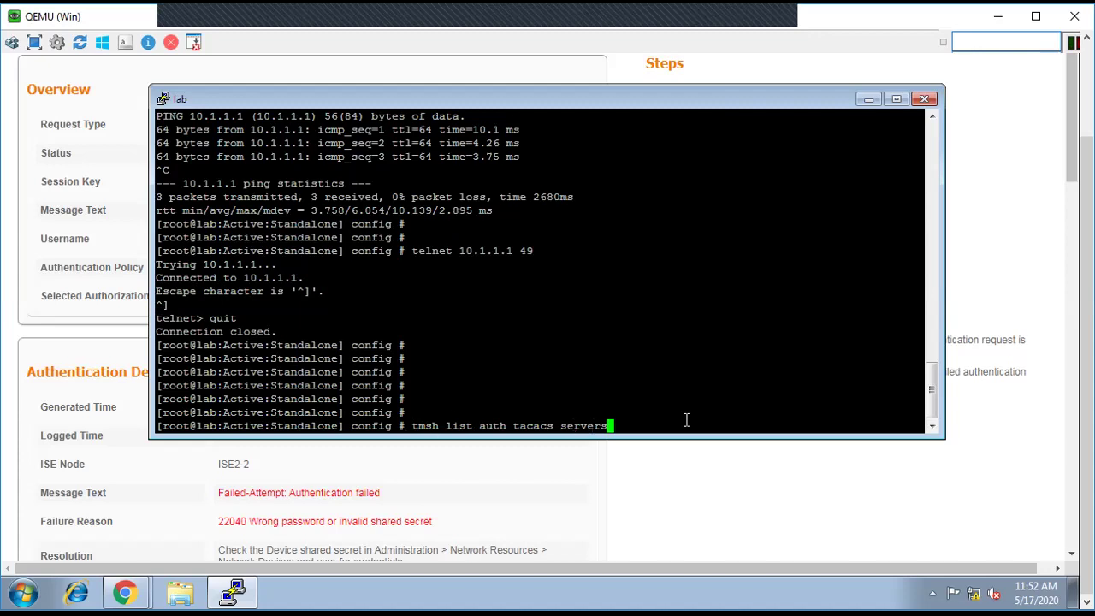
Step: Enter tmsh's auth module and list the TACACS servers
key(ctrl+c)
key(Return)
key(Return)
text(tm)
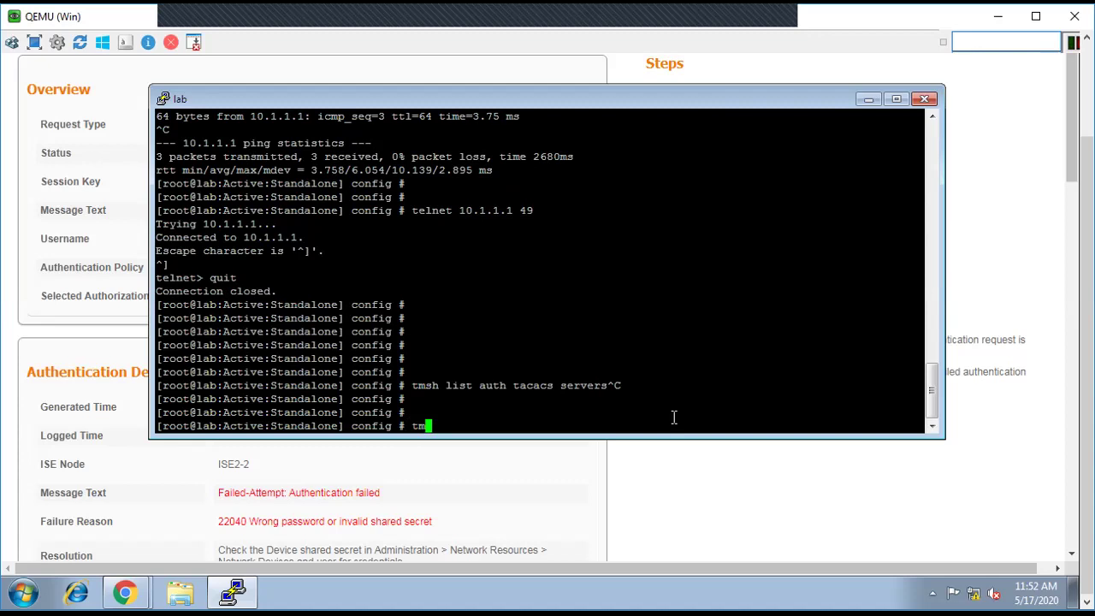
text(sh)
key(Return)
text(auth)
key(Return)
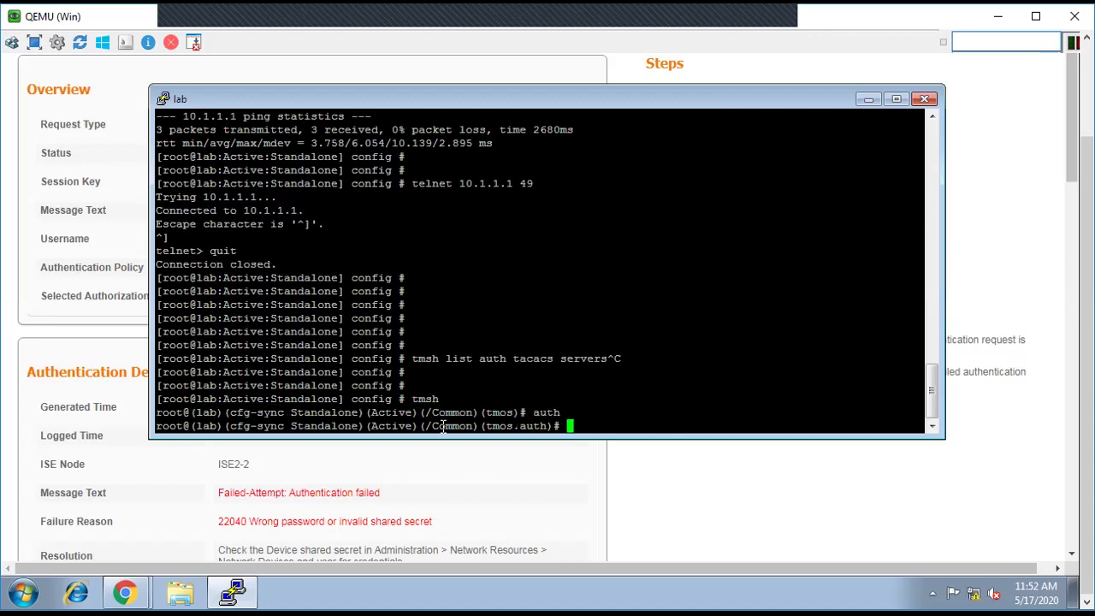
text(list)
key(BackSpace)
key(BackSpace)
key(BackSpace)
key(BackSpace)
key(BackSpace)
text(list tacacs servrs)
key(BackSpace)
key(BackSpace)
key(BackSpace)
text(vers)
key(Return)
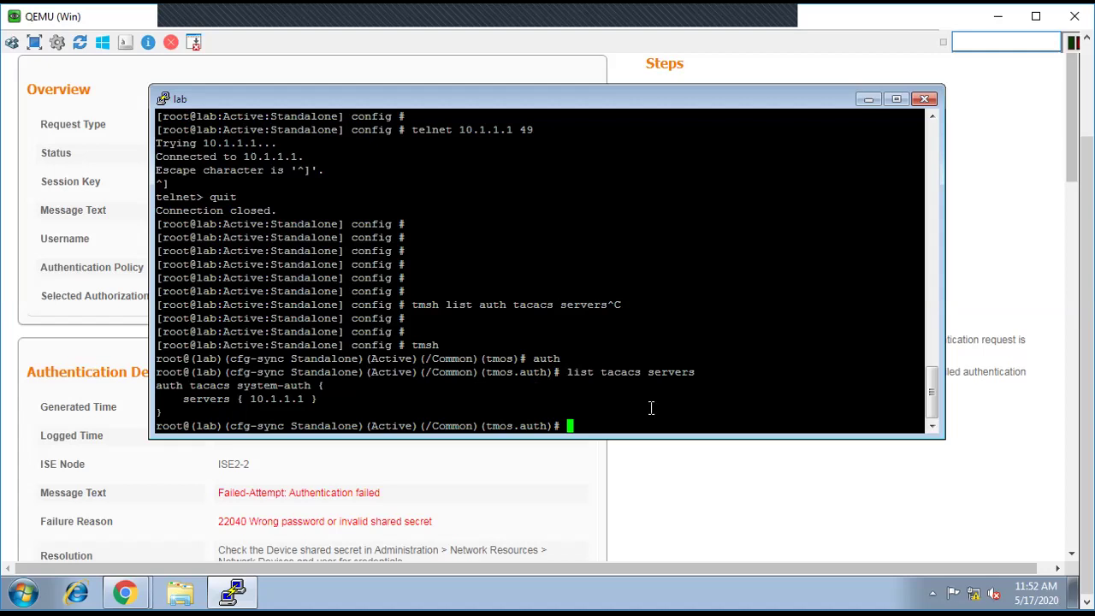
Step: Move into the tacacs sub-module and list servers, confirming system-auth uses 10.1.1.1
text(tacacs)
key(Return)
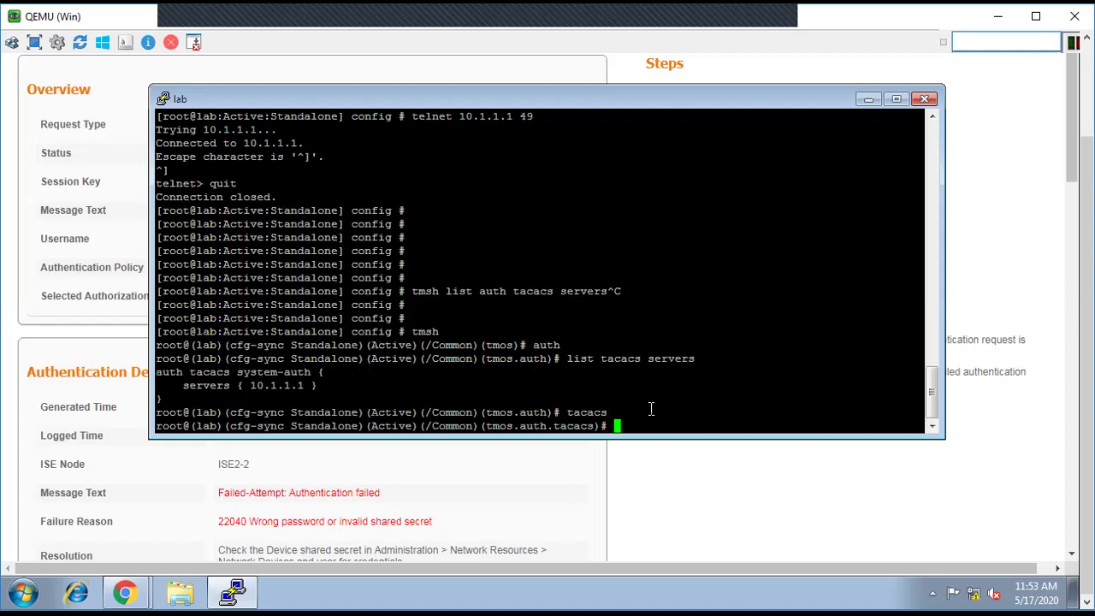
text(list servers)
key(Return)
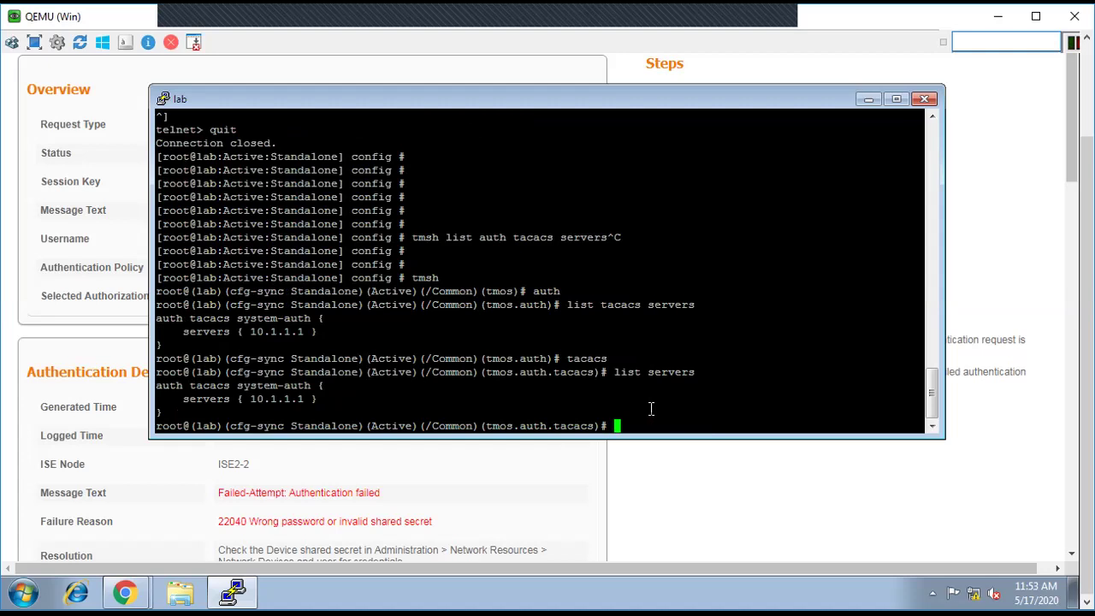
Step: Quit tmsh back to the bash prompt
text(quit)
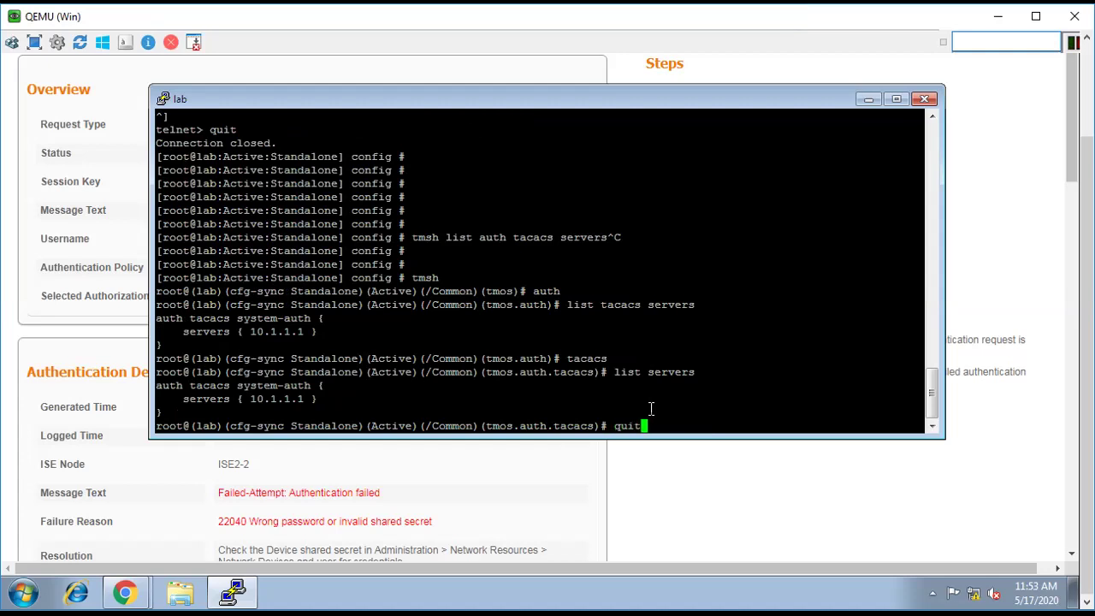
key(BackSpace)
text(t)
key(Return)
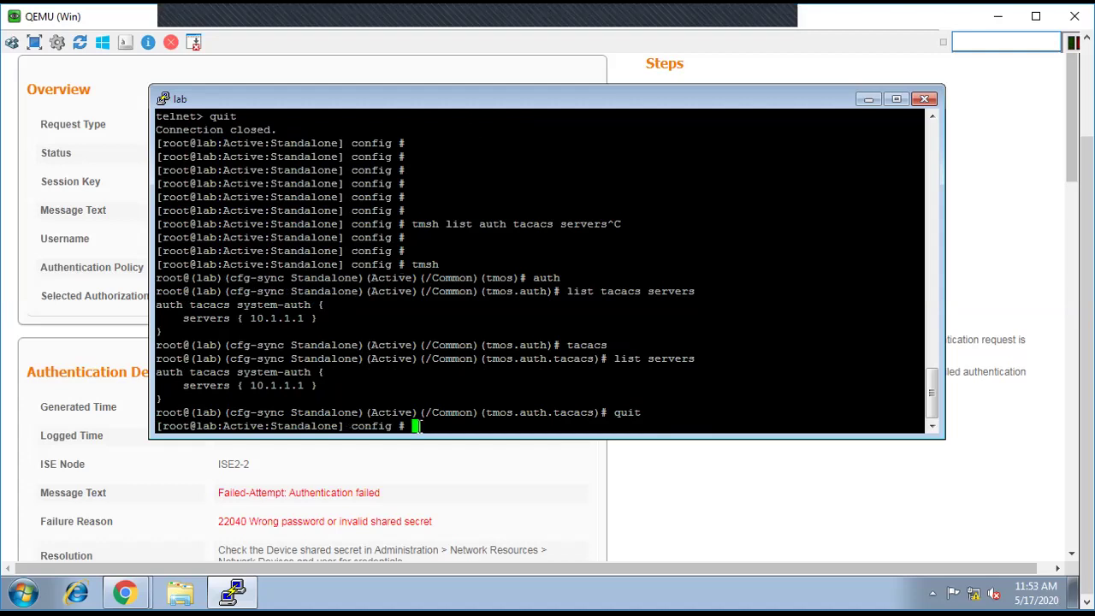
Step: In tmsh auth, run 'modify tacacs all debug enabled' to enable TACACS+ debugging
text(tmsh)
key(Return)
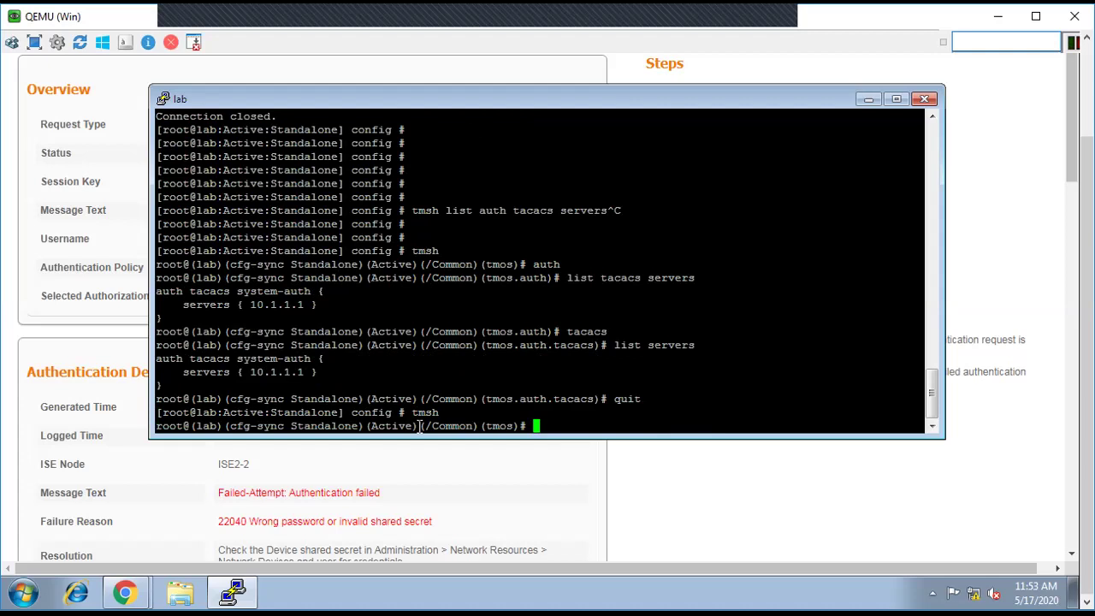
text(auth)
key(Return)
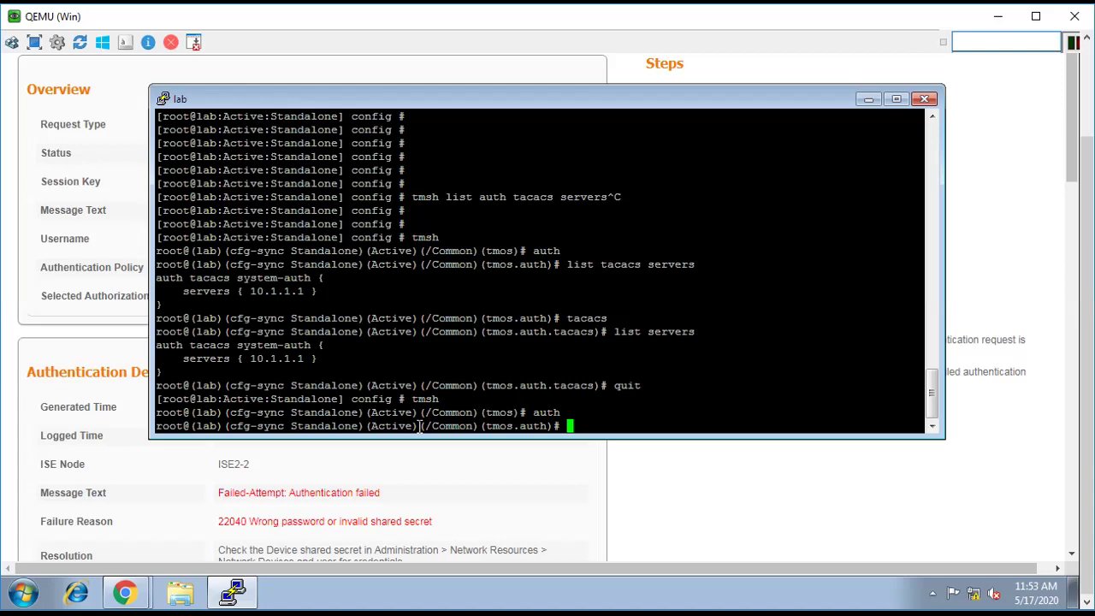
text(modify tacacs c)
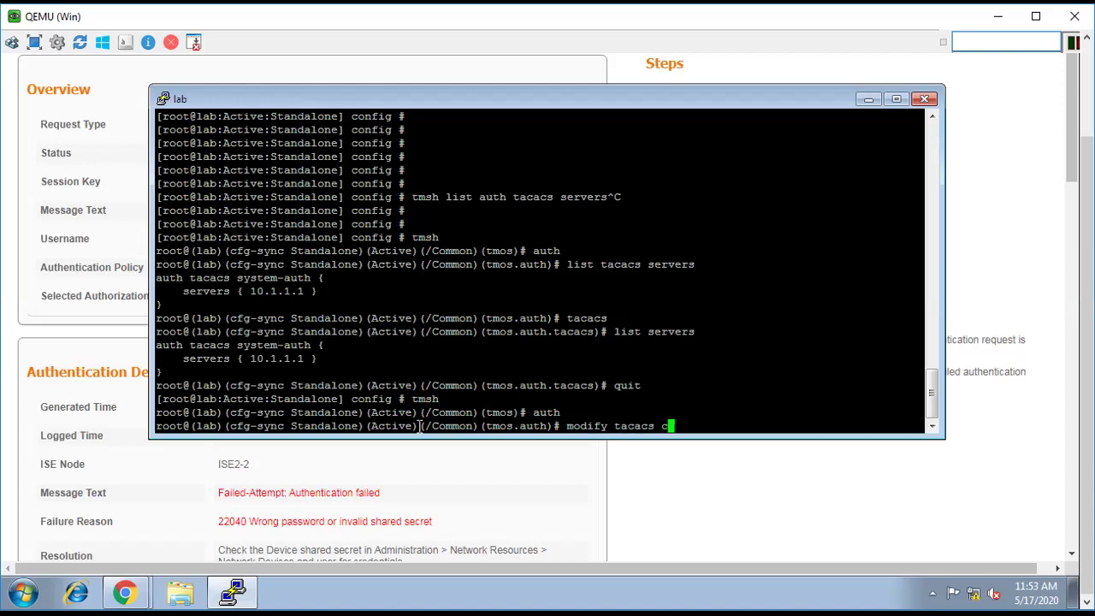
key(BackSpace)
text(all de)
key(Tab)
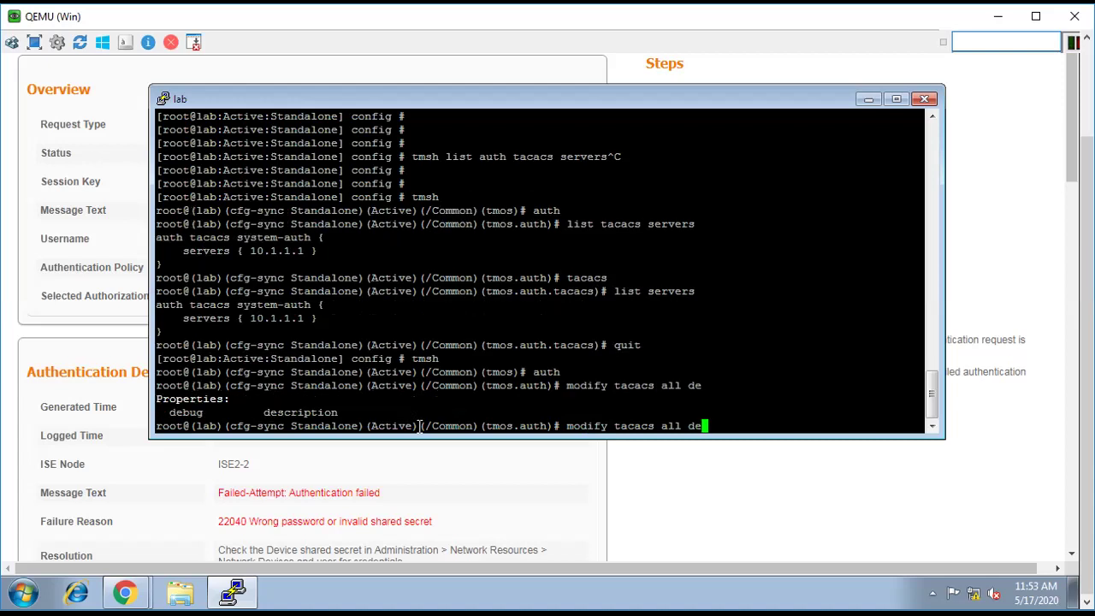
text(bug)
key(Tab)
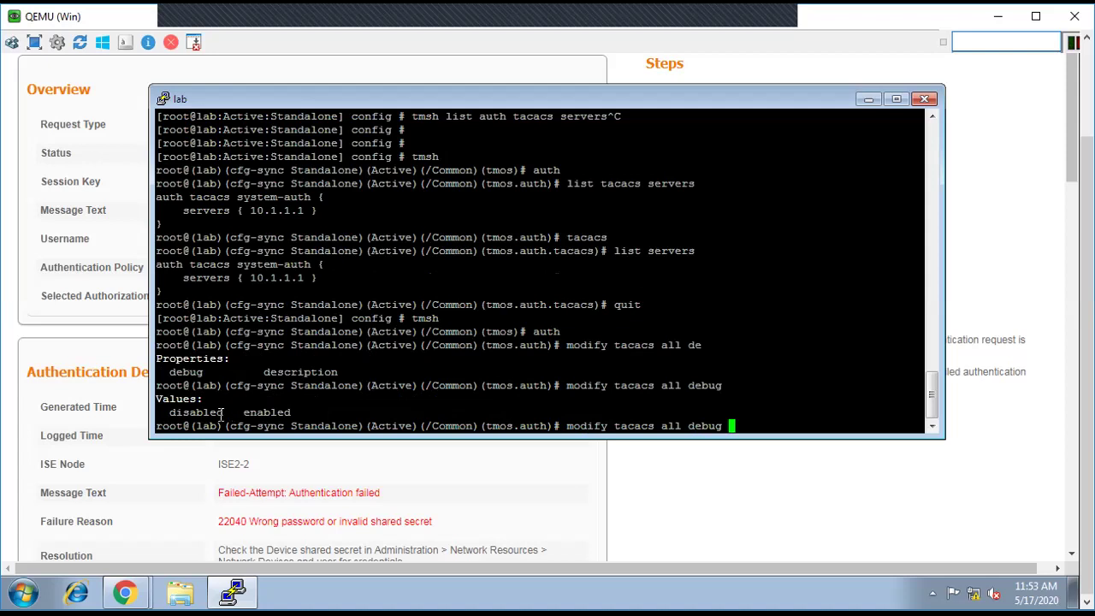
text(enabled)
key(Return)
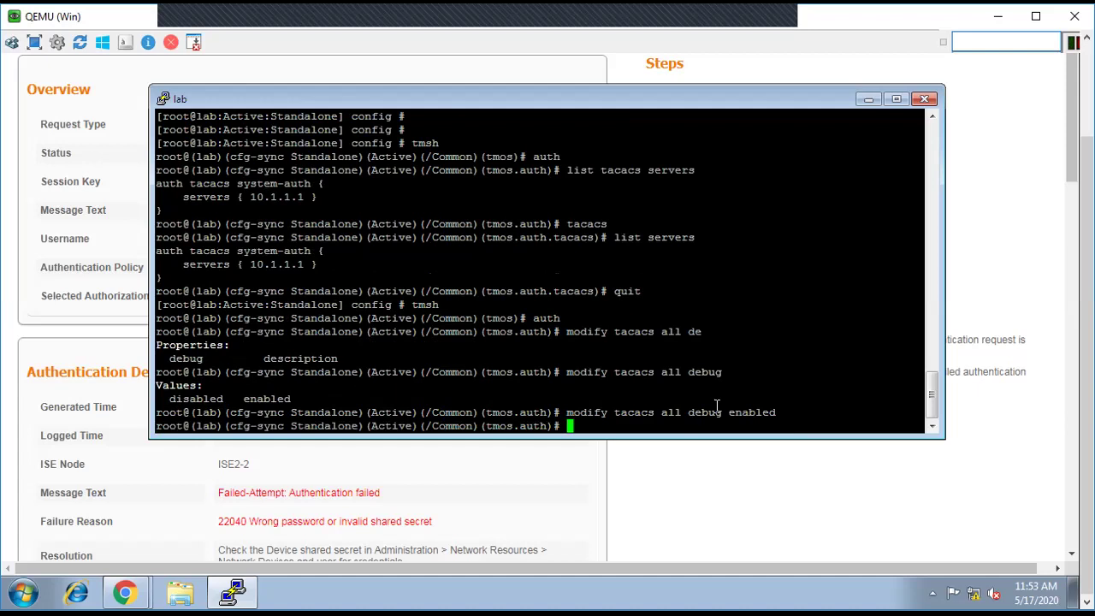
key(Return)
key(Return)
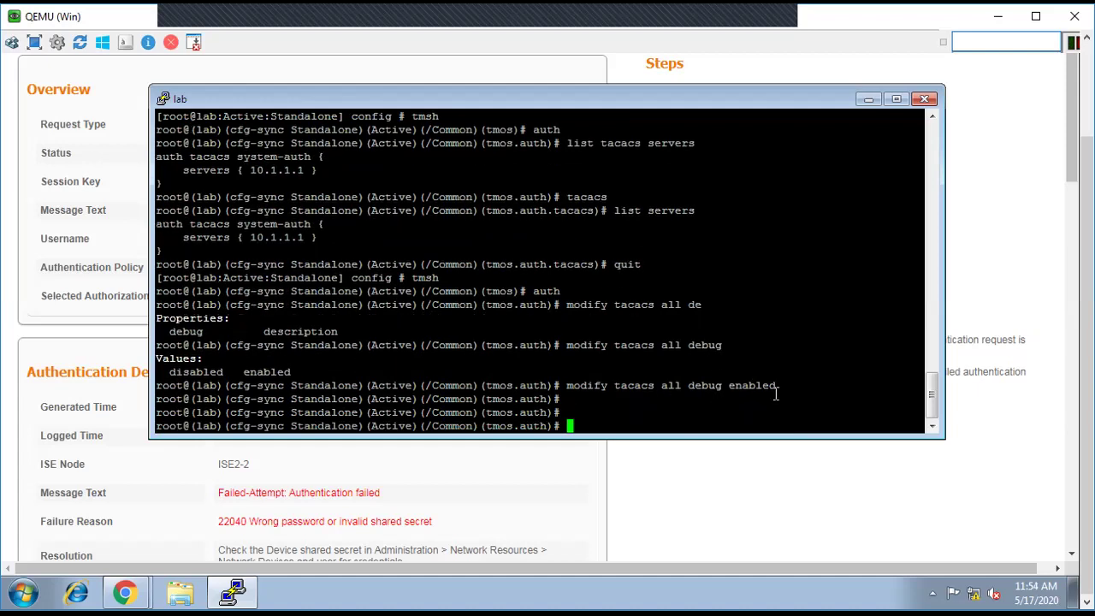
Step: Quit tmsh and follow the log with 'tail -f /var/log/secure'
text(quit)
key(Return)
key(Return)
key(Return)
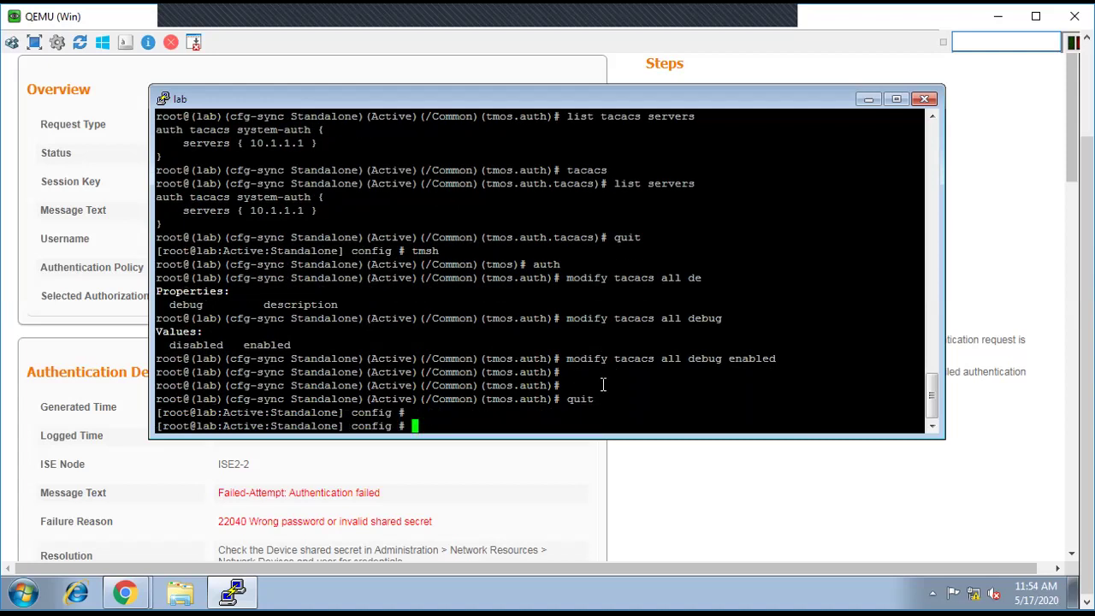
text(tail )
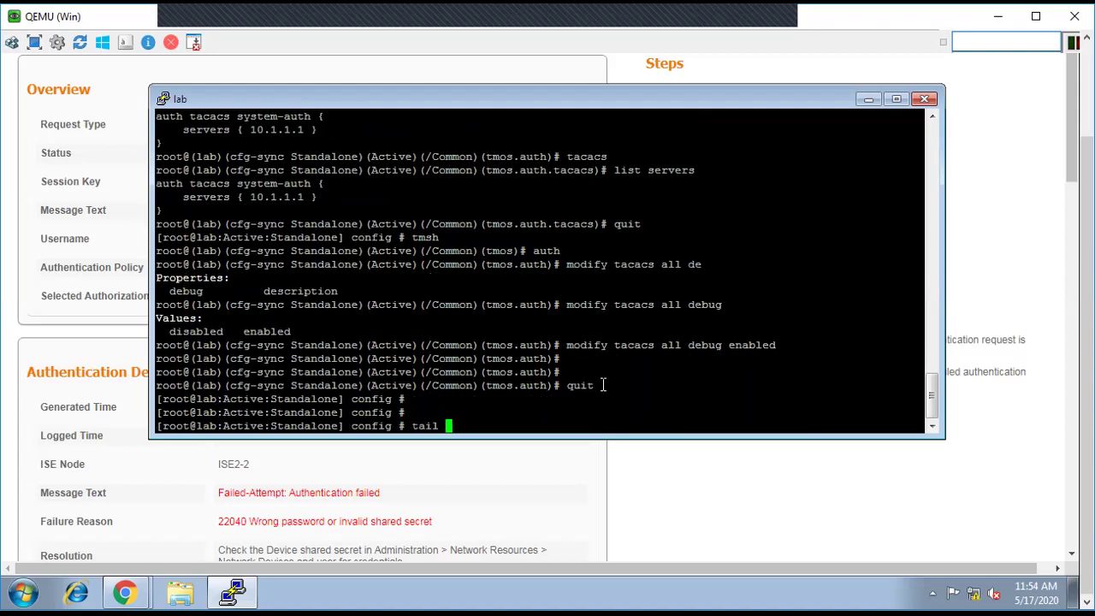
text(-f /var/log/)
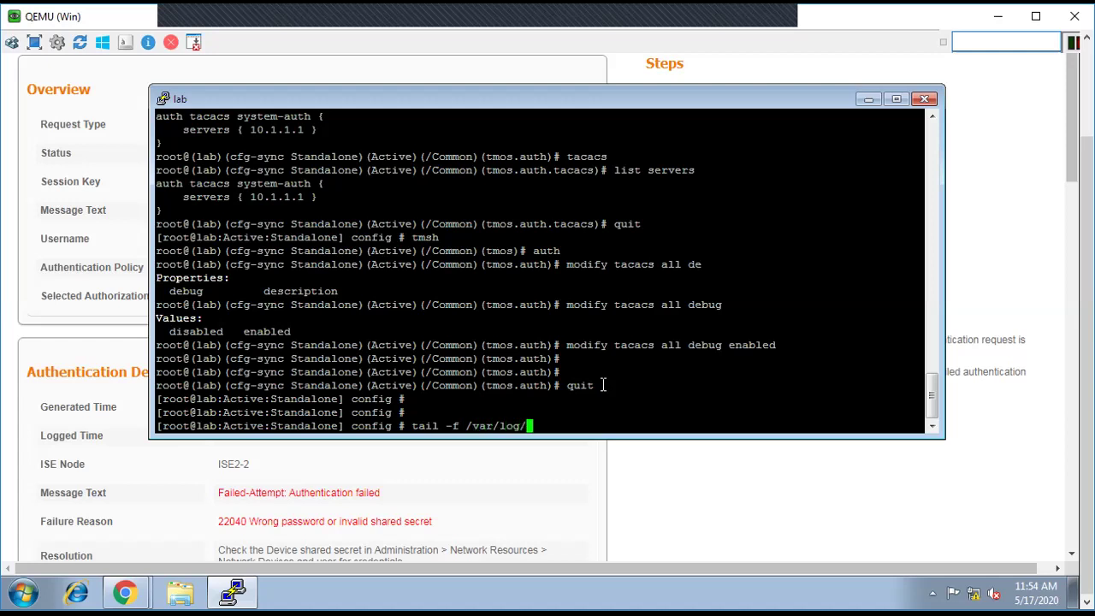
text(secure)
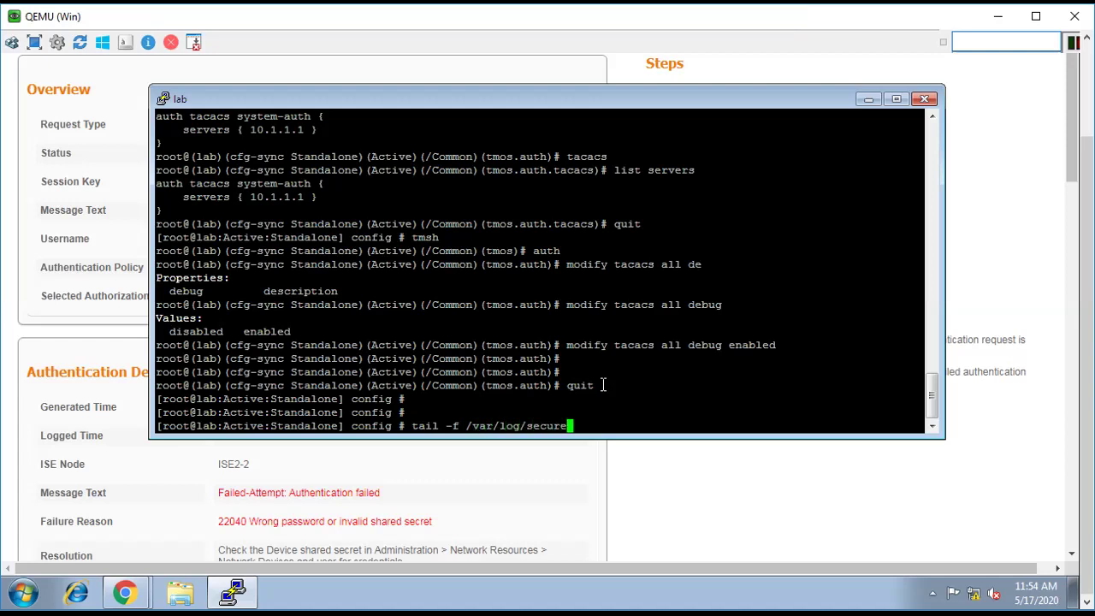
key(Return)
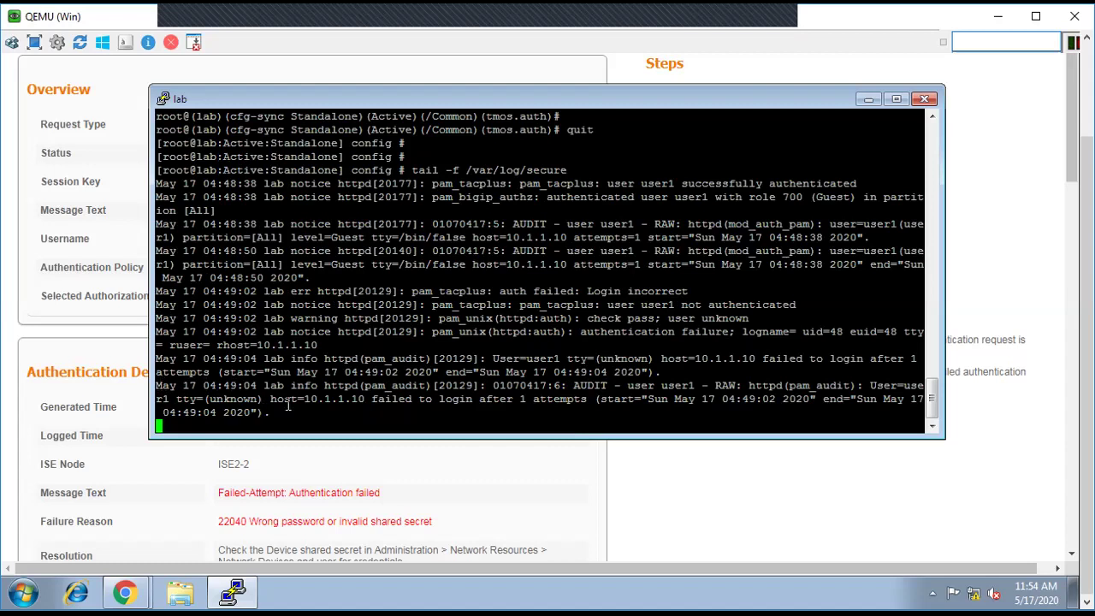
Step: Attempt a BIG-IP web login as the test user with their password; the login fails
click(125, 592)
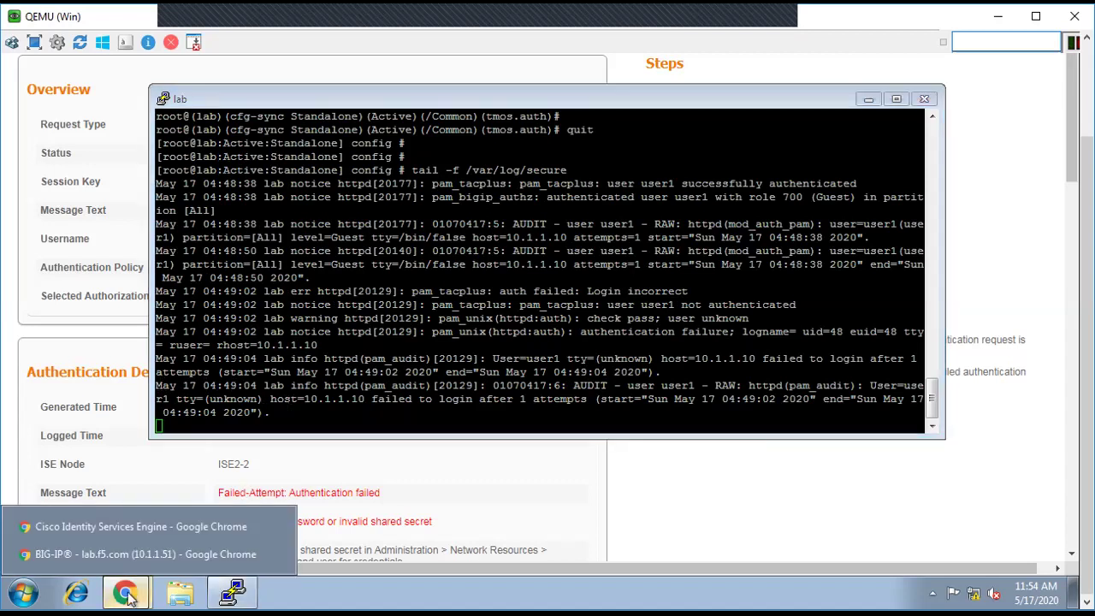
click(106, 555)
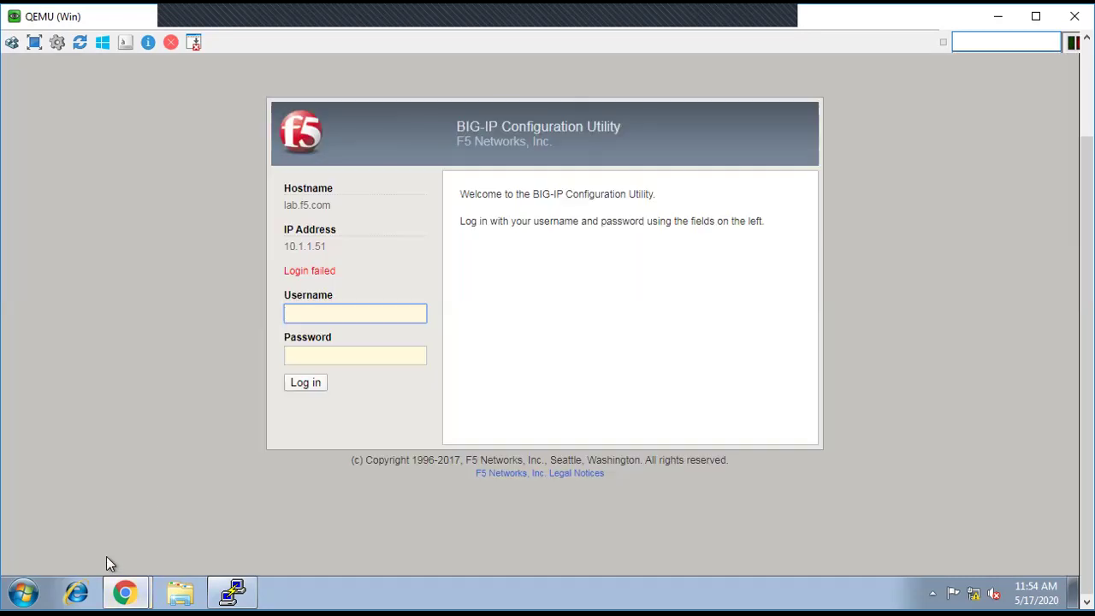
text(user1)
key(Tab)
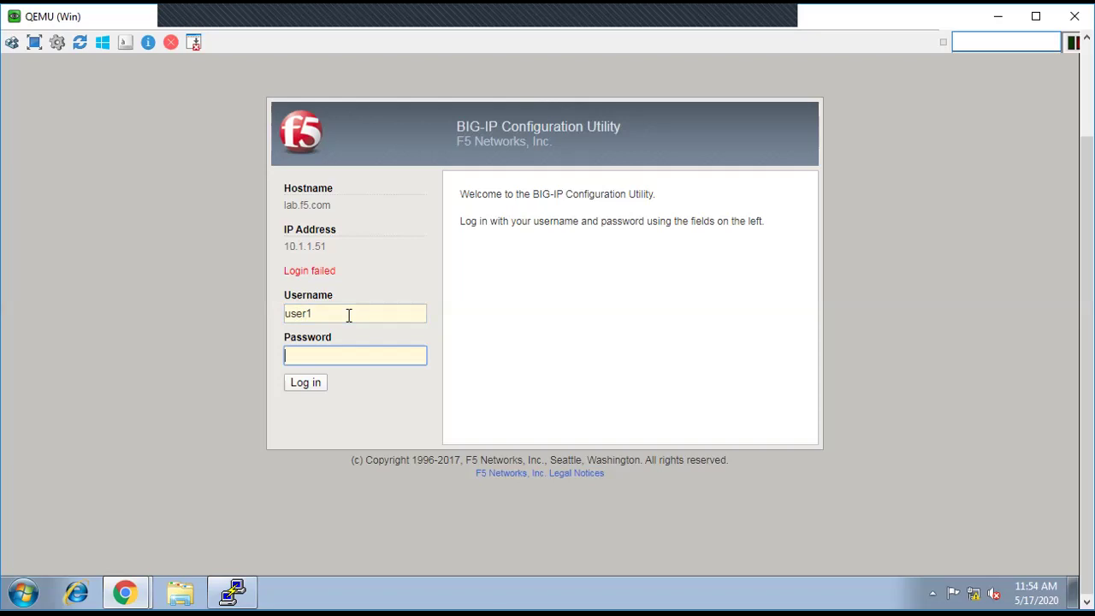
text(••••••)
click(303, 389)
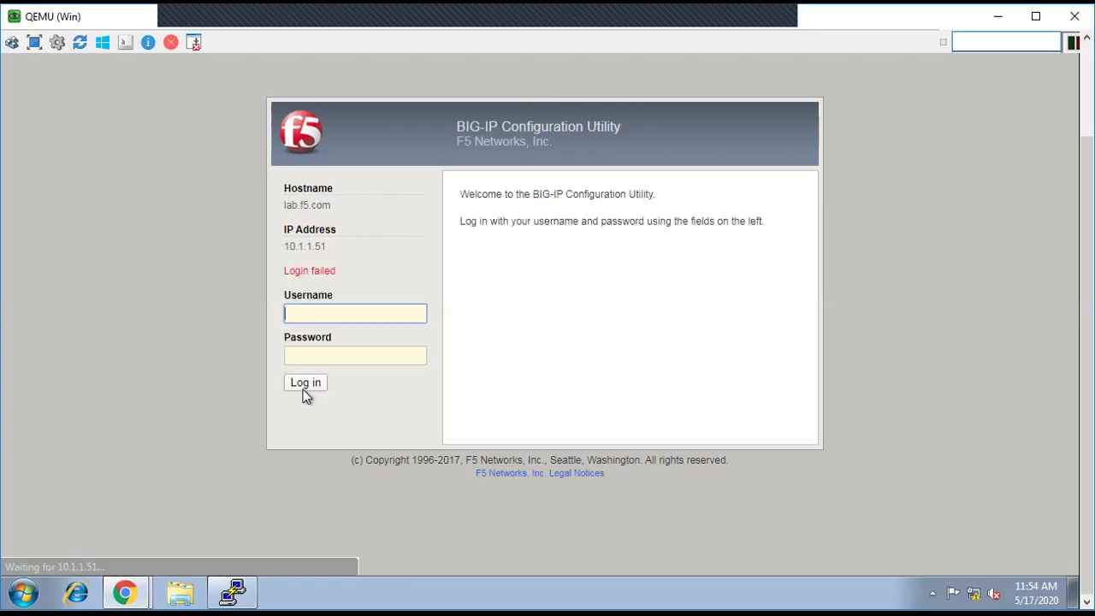
click(236, 596)
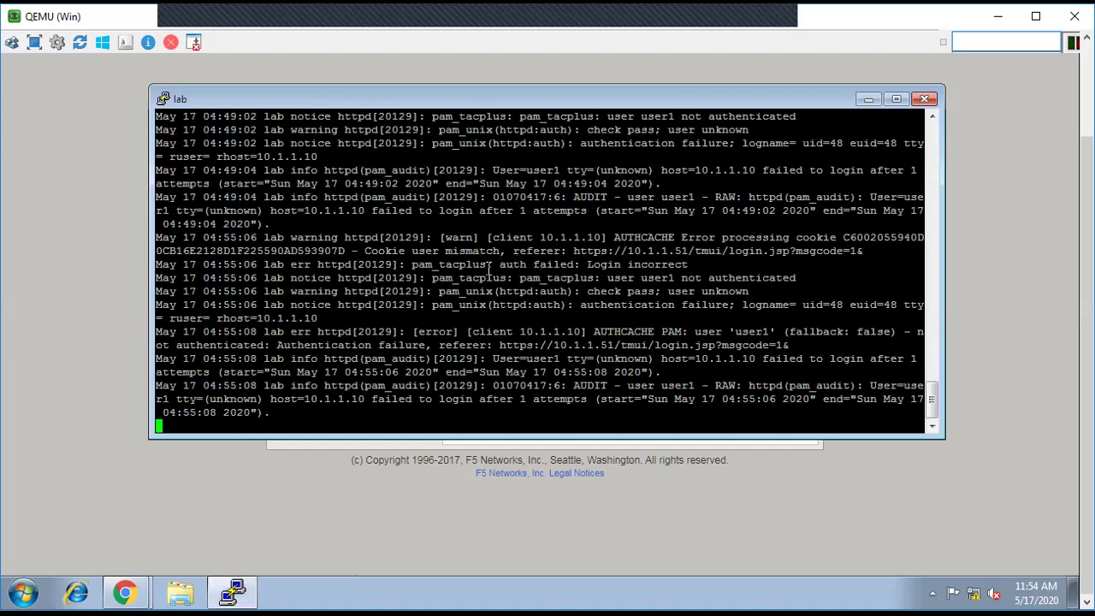
Step: Highlight the new AUTHCACHE failure lines and the user name, then return to the login page
drag(337, 240, 823, 416)
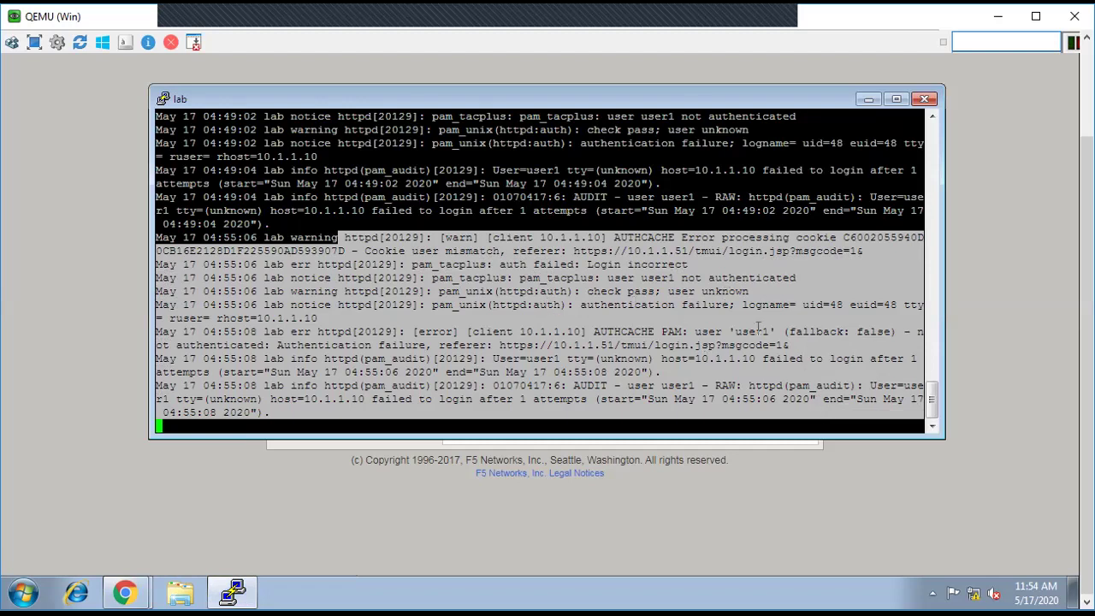
drag(728, 331, 770, 331)
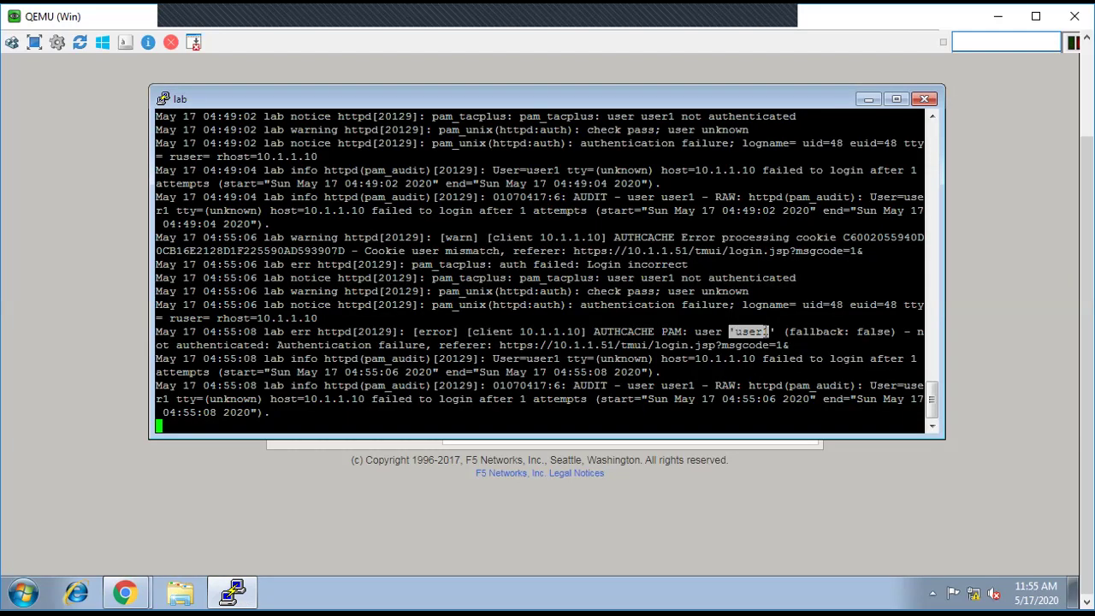
click(297, 444)
Step: Log in as the test user with the correct password, reaching the Statistics Welcome page
click(321, 316)
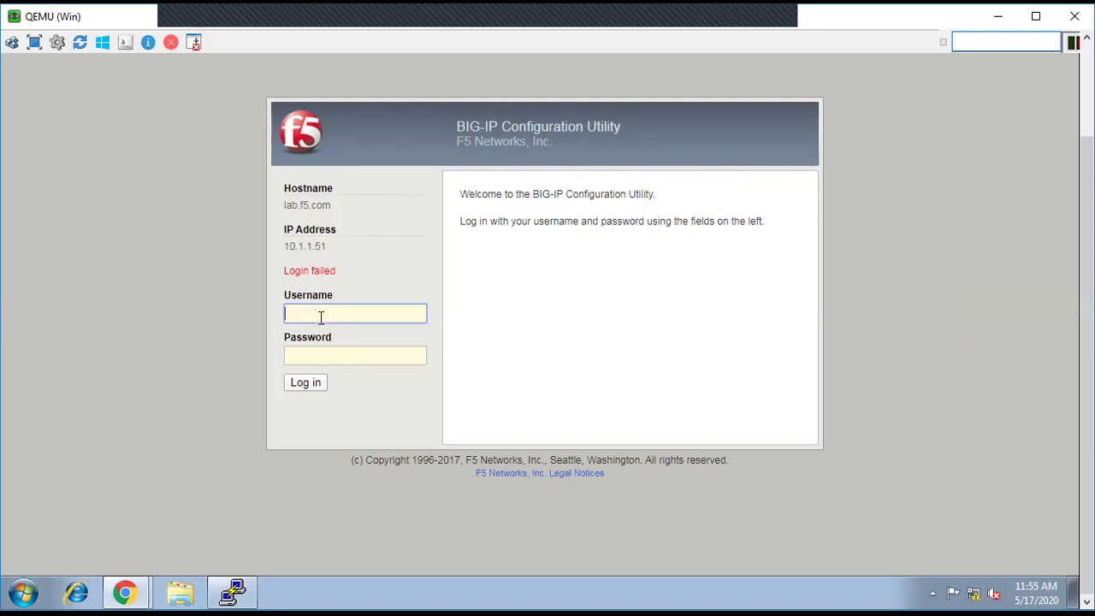
text(user1)
key(Tab)
text(********)
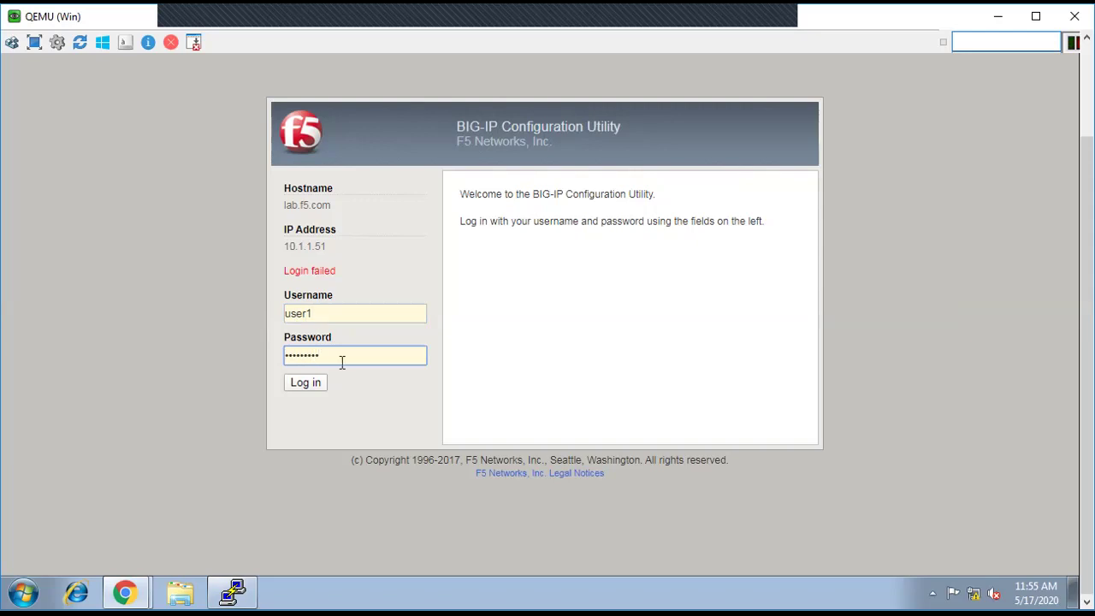
click(309, 389)
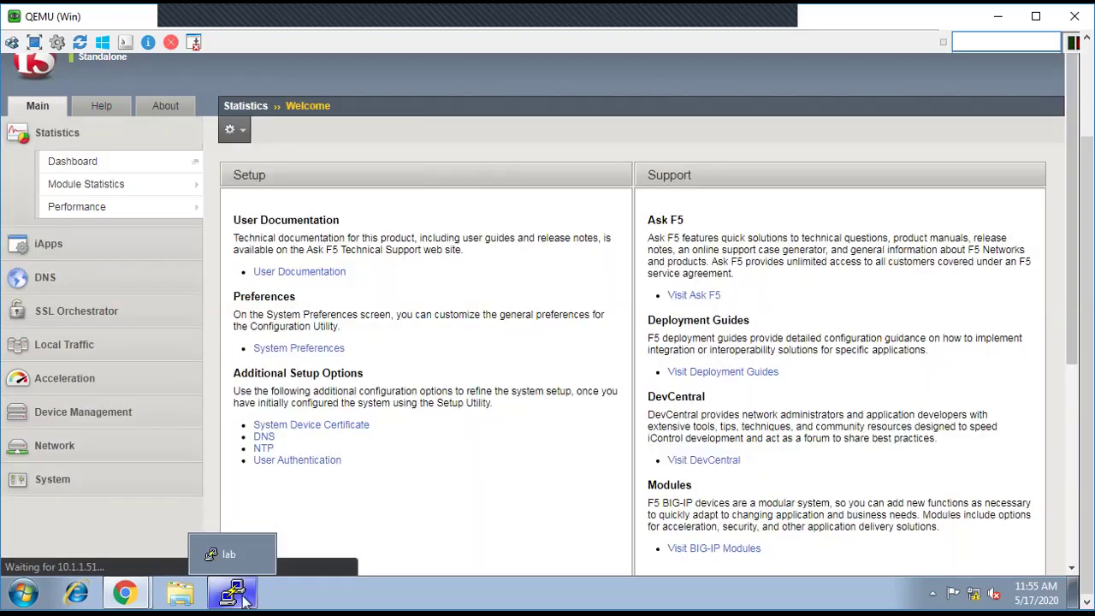
click(243, 599)
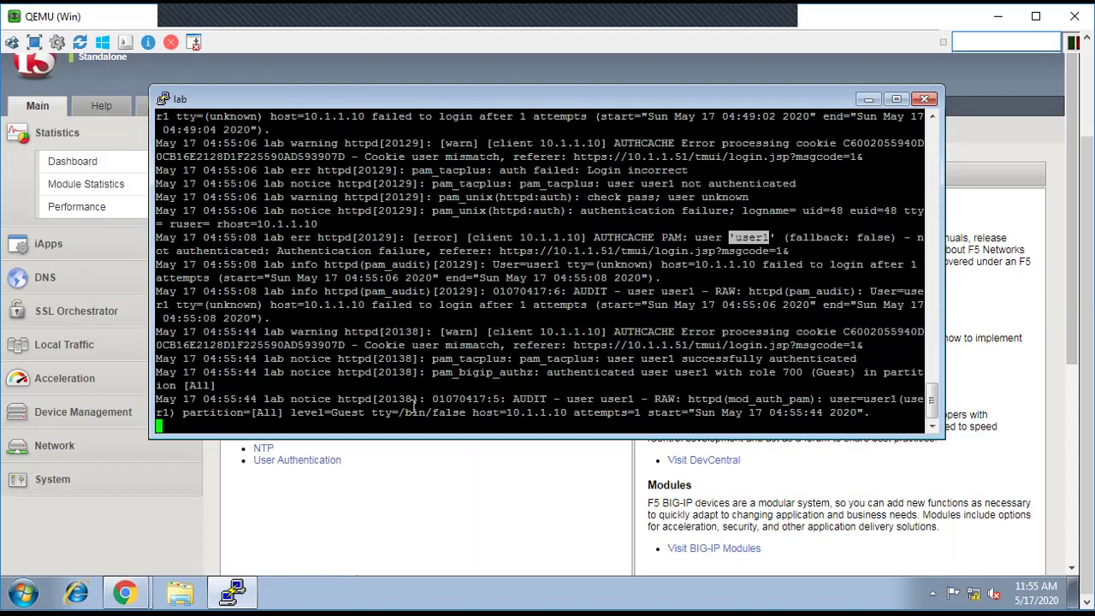
Step: Review the audit and Guest-role authorization log entries, then stop the tail at a clean prompt
drag(339, 399, 762, 412)
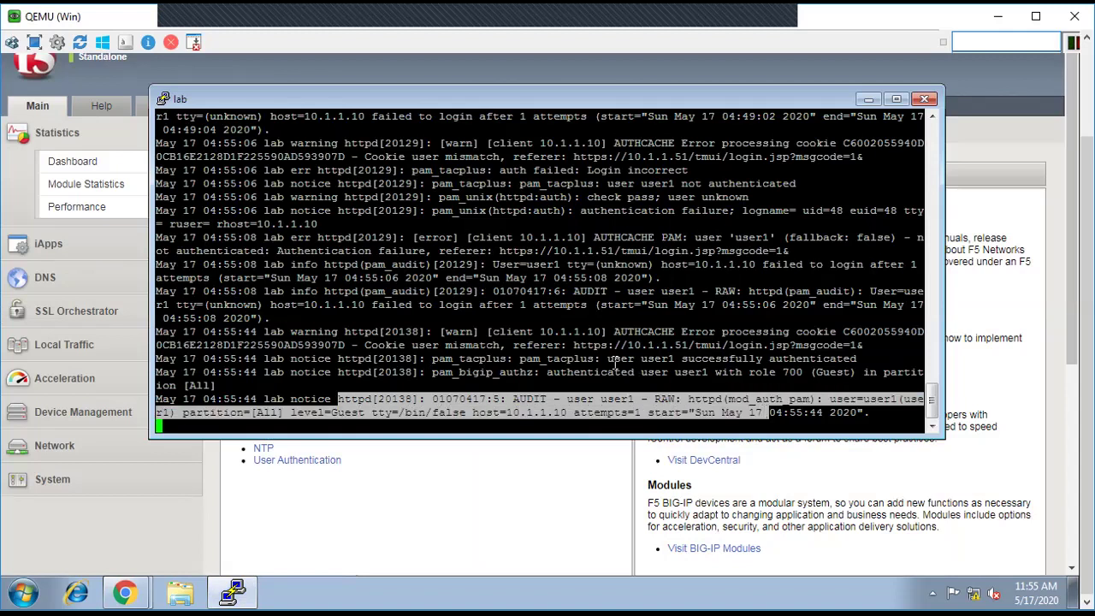
drag(567, 373, 856, 372)
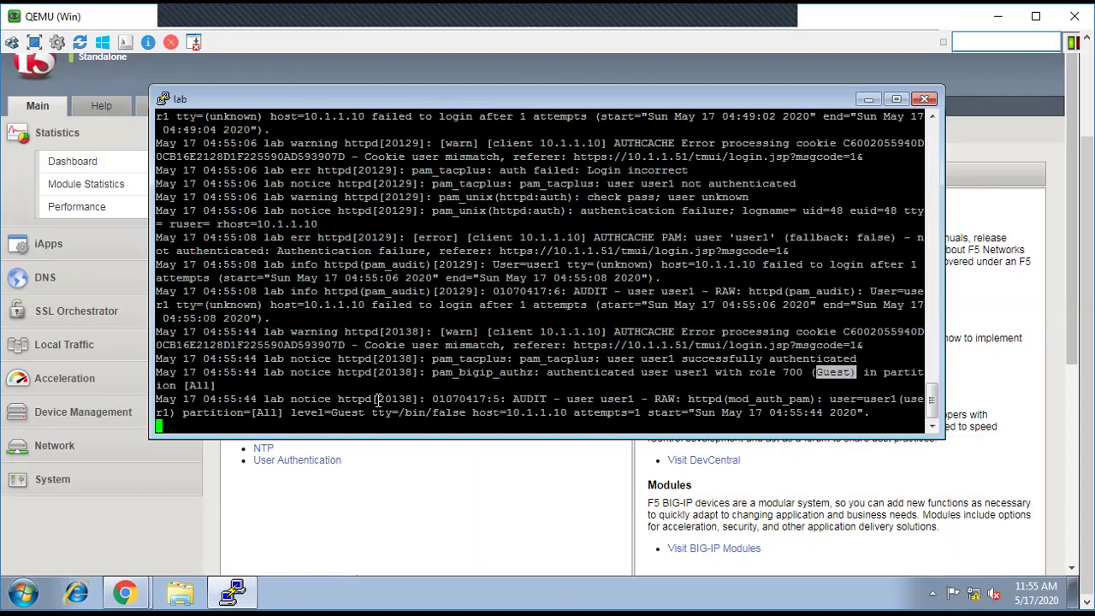
key(ctrl+c)
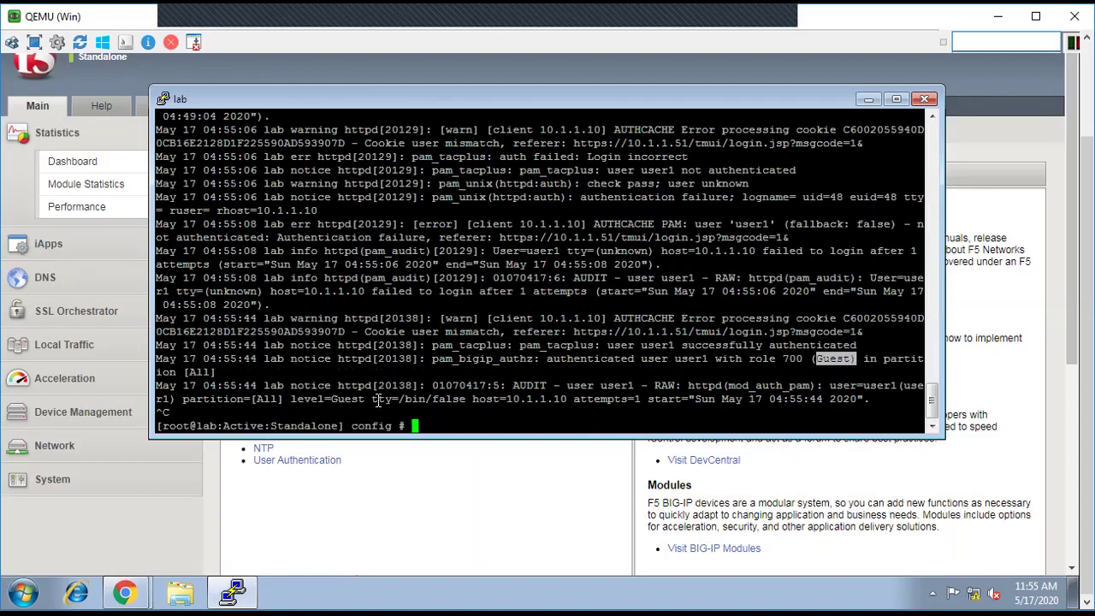
key(Return)
key(Return)
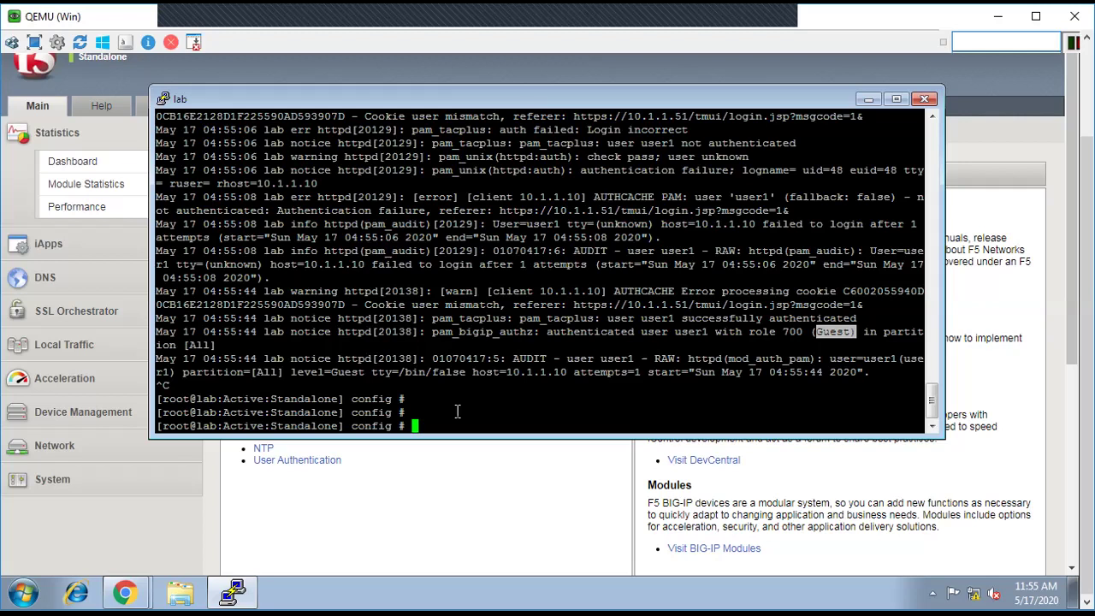
key(Return)
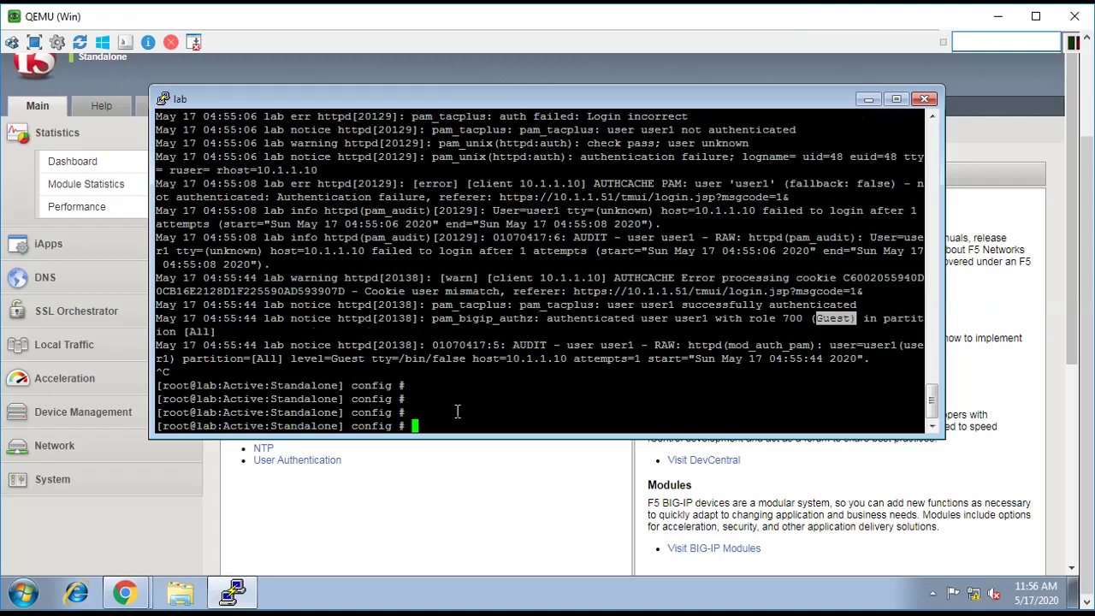
text(t)
key(BackSpace)
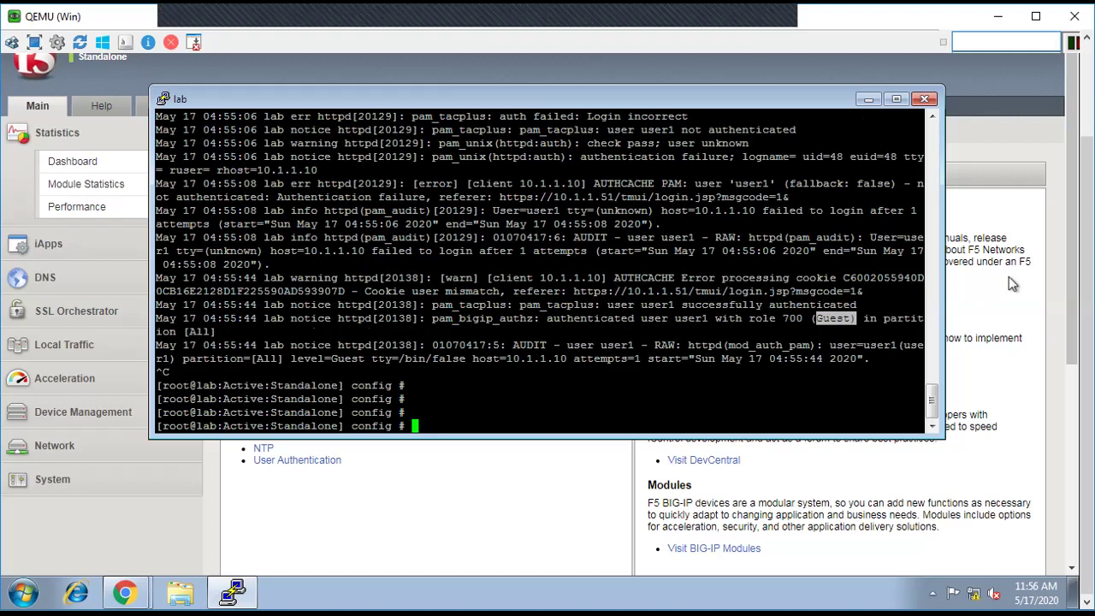
Step: Log out of the BIG-IP web utility
click(1009, 276)
scroll(1008, 276, up, 2)
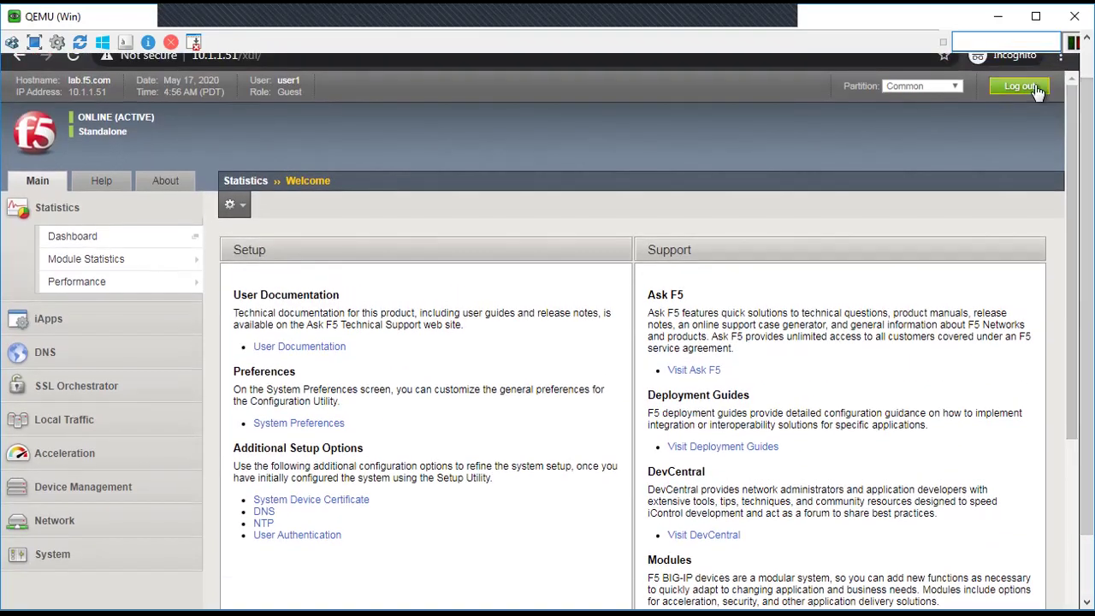
click(1019, 88)
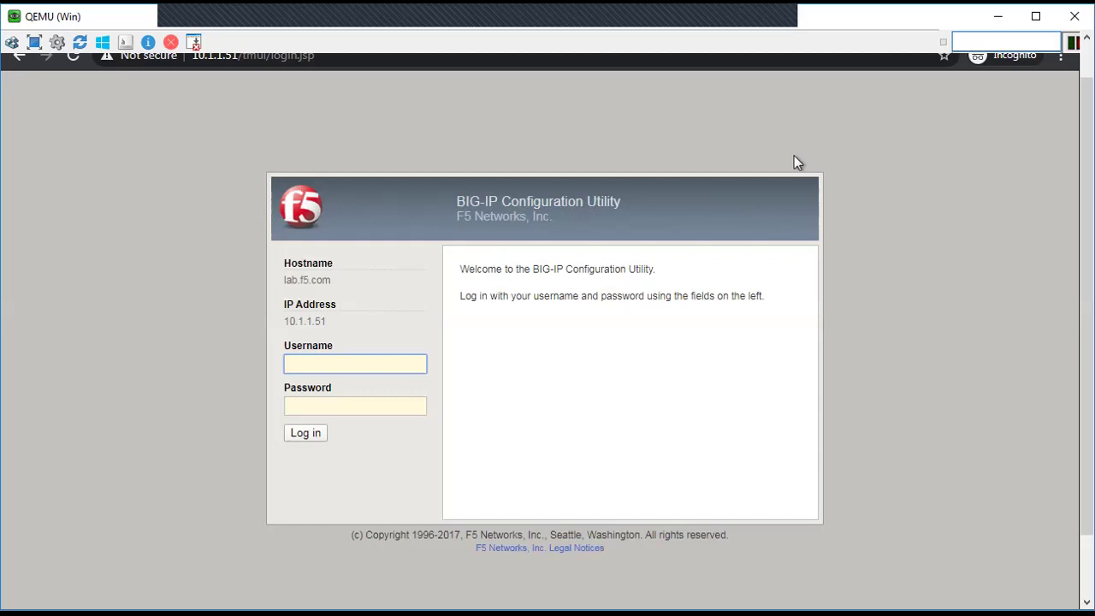
Step: Run 'tcpdump -nni 0.0:nnp host 10.1.1.1 -w /var/tmp/tacacstest.pcap' in the shell
scroll(955, 315, down, 2)
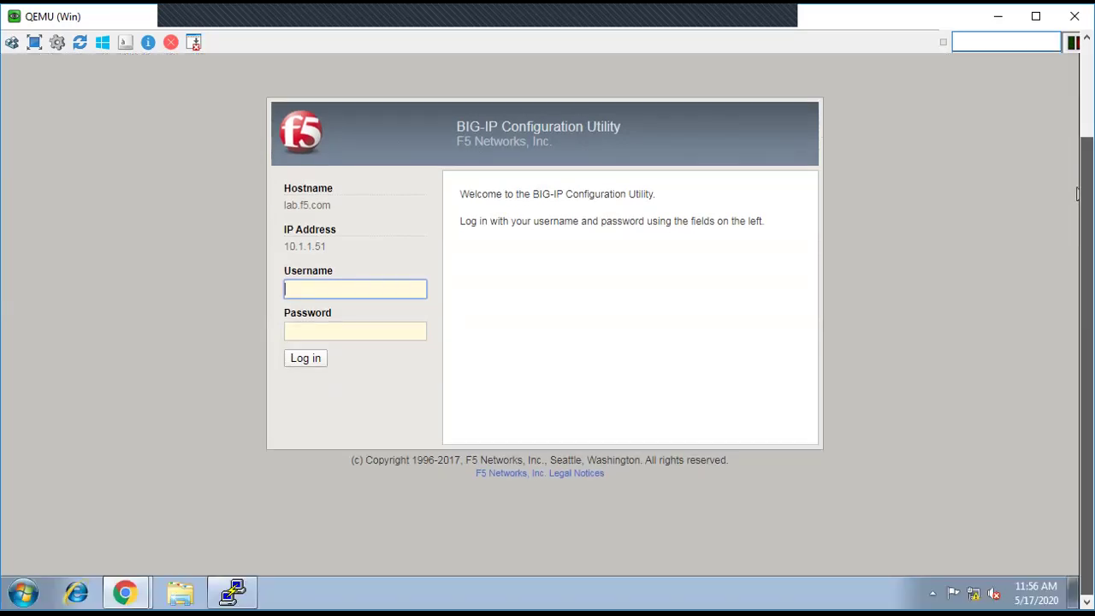
click(232, 592)
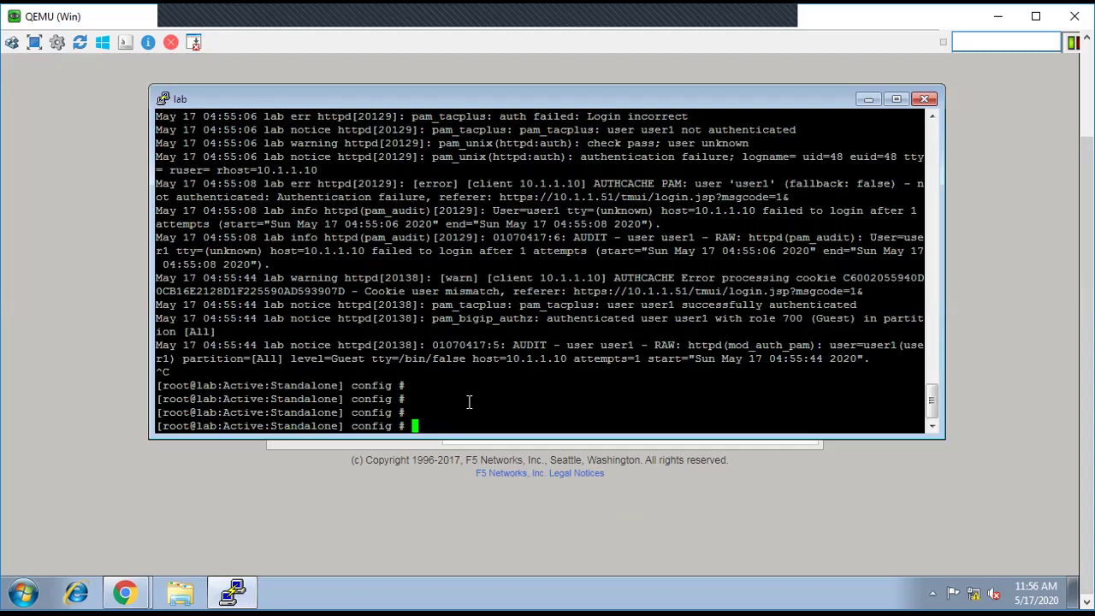
key(Return)
text(tcp)
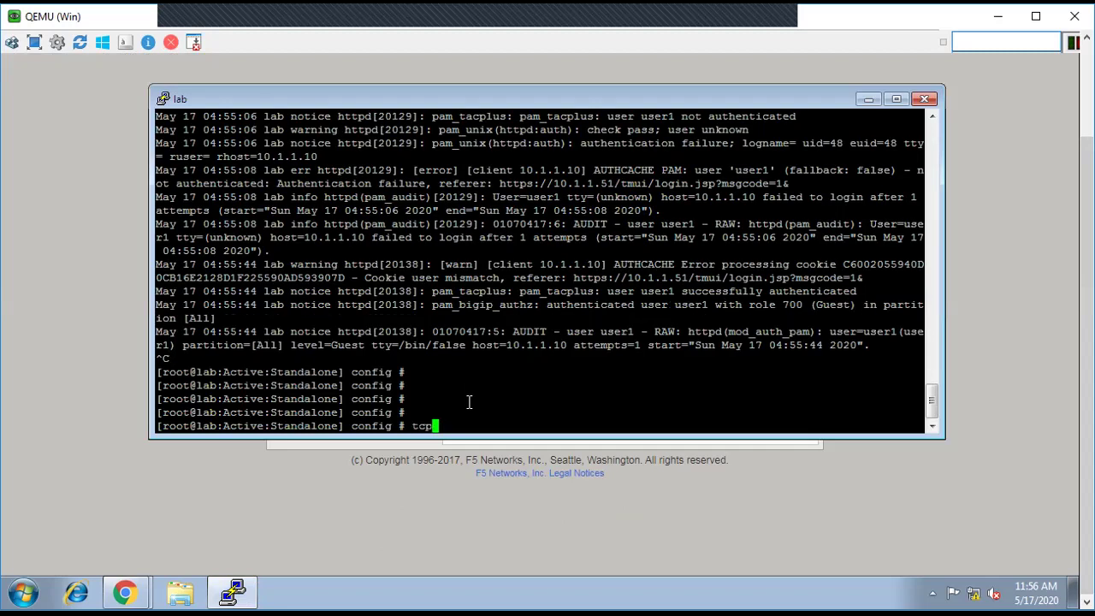
text(dump -nni 0.0:nnp host 10.1.1)
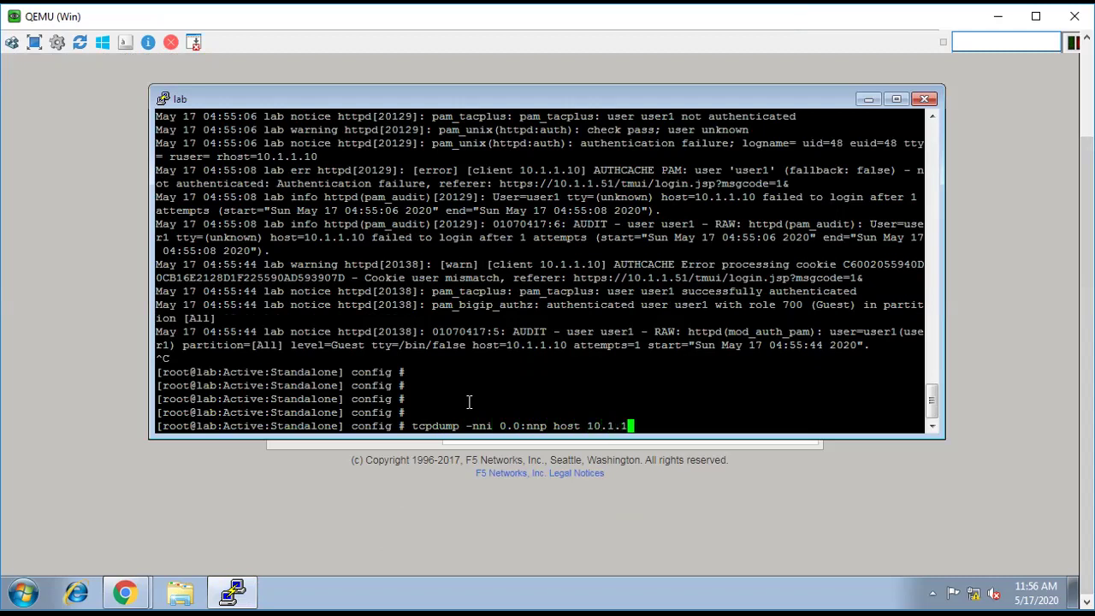
text(.1)
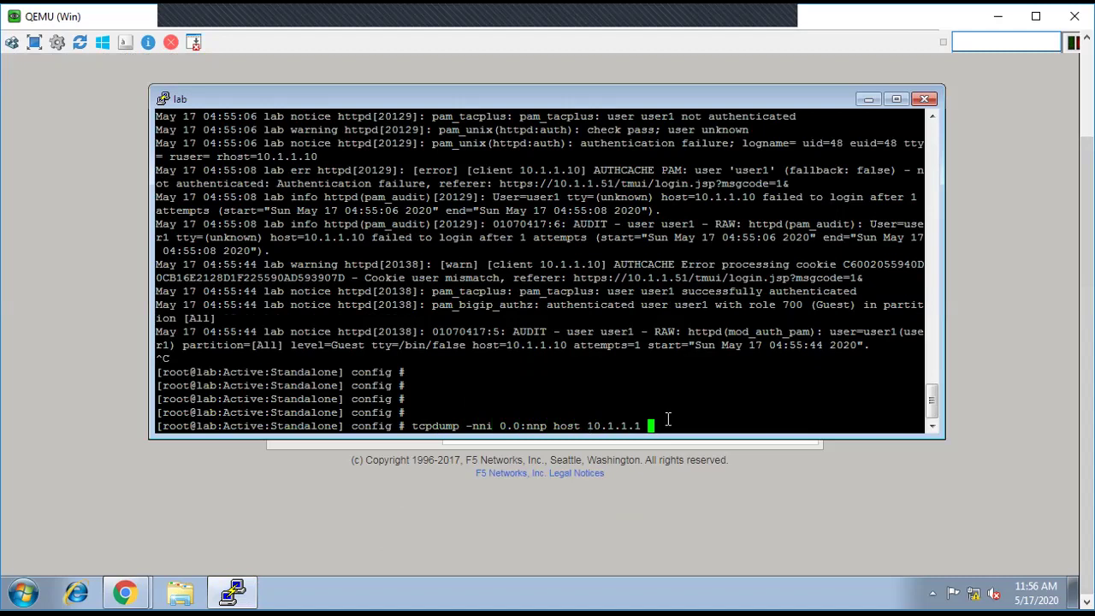
text( -w /var/tmp/tacacstest.)
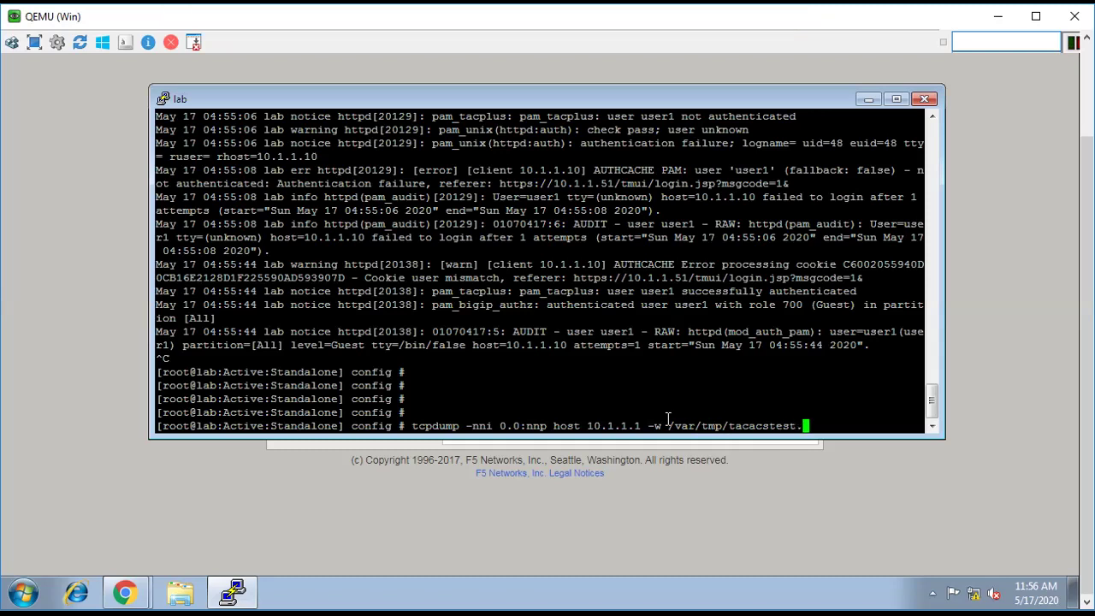
text(pcap)
key(Return)
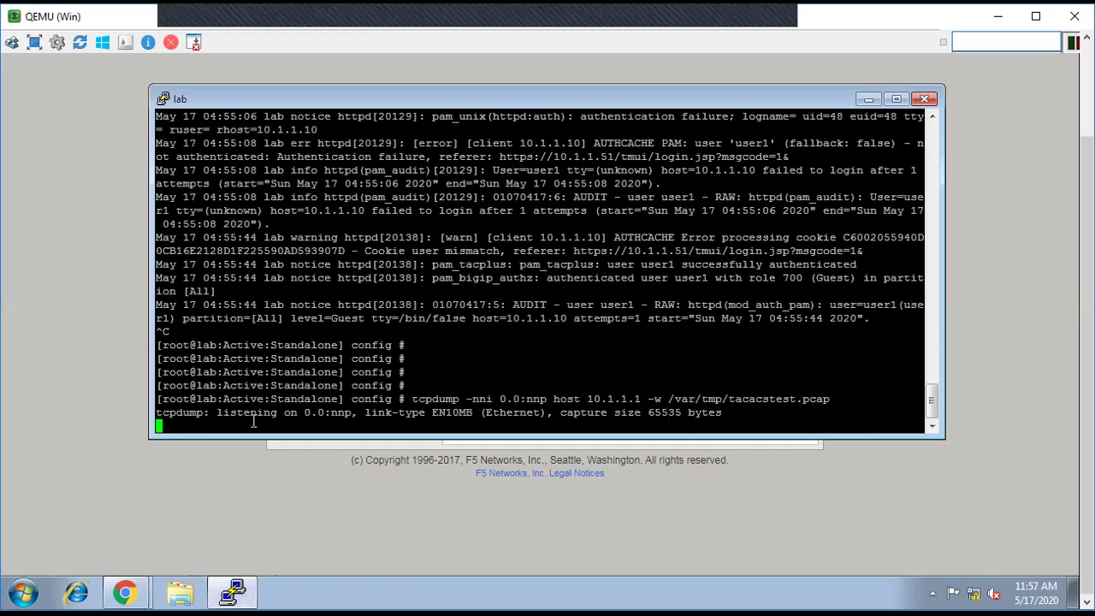
Step: Log in to the BIG-IP utility as the test user with their password to generate TACACS+ traffic
click(269, 507)
click(321, 286)
text(user1)
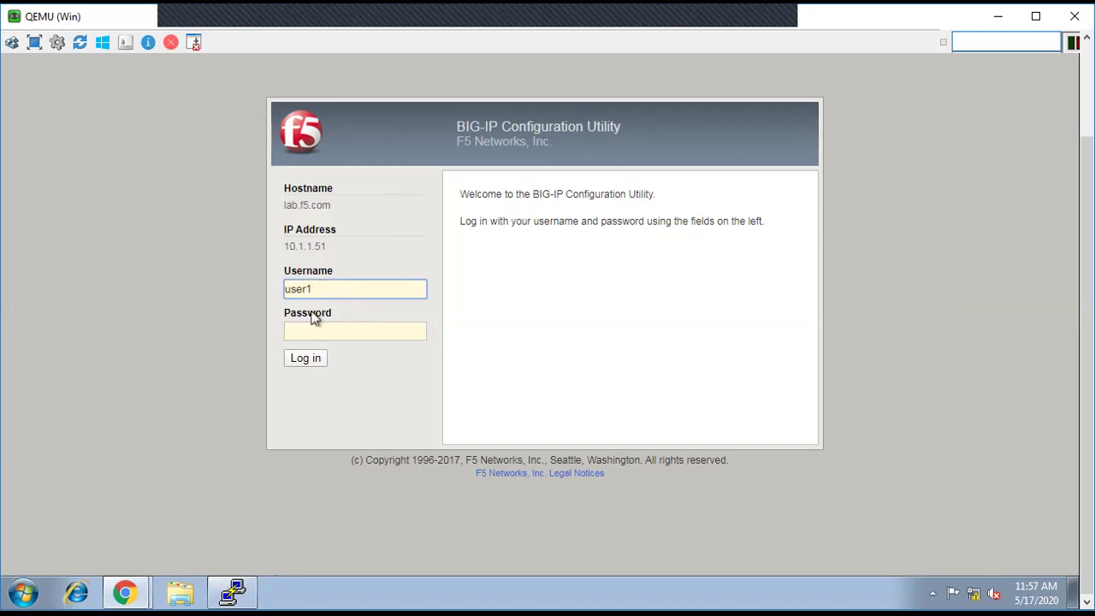
click(300, 332)
text(f5demo)
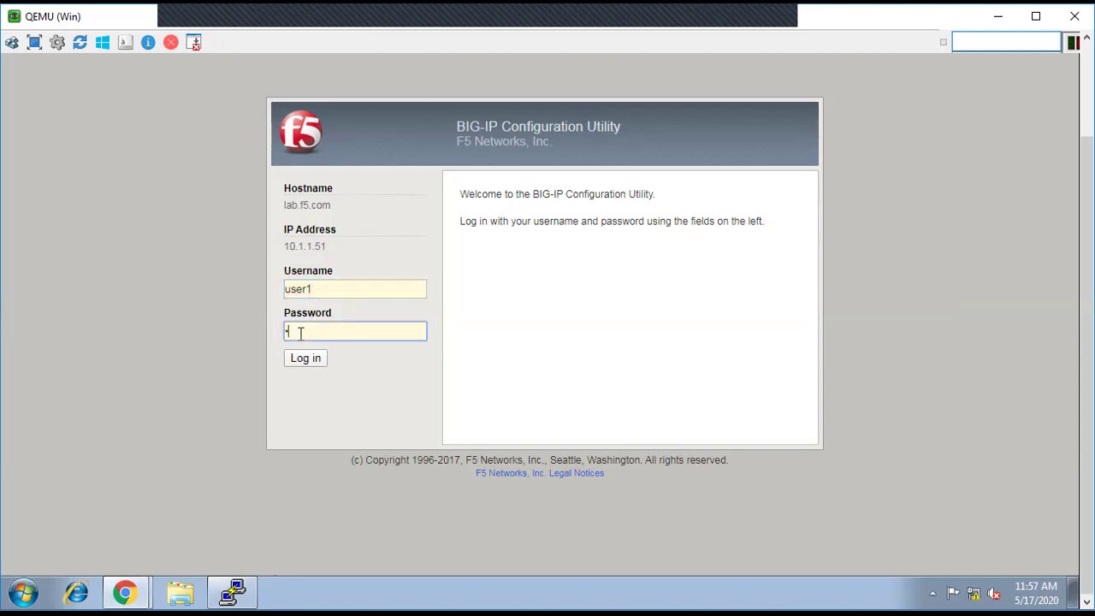
text(123)
click(313, 360)
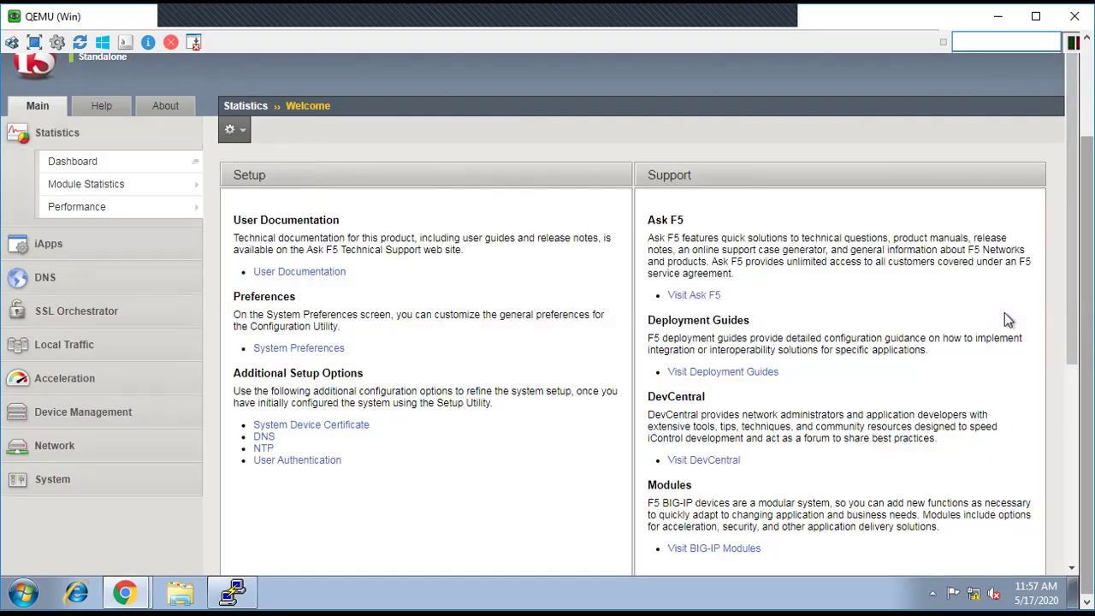
scroll(1075, 368, up, 2)
scroll(1076, 368, down, 2)
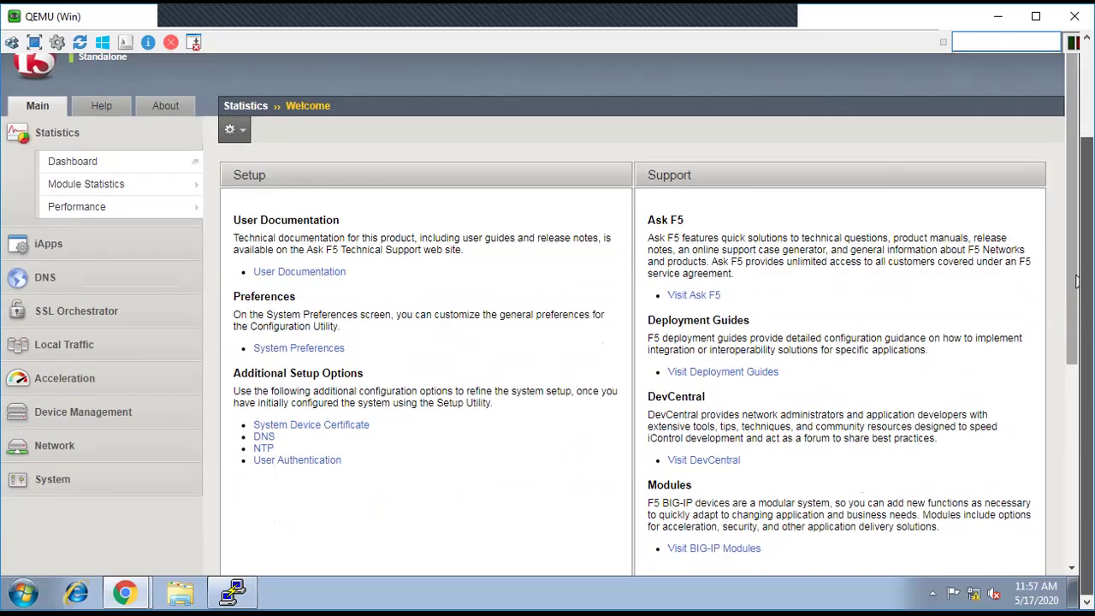
click(234, 595)
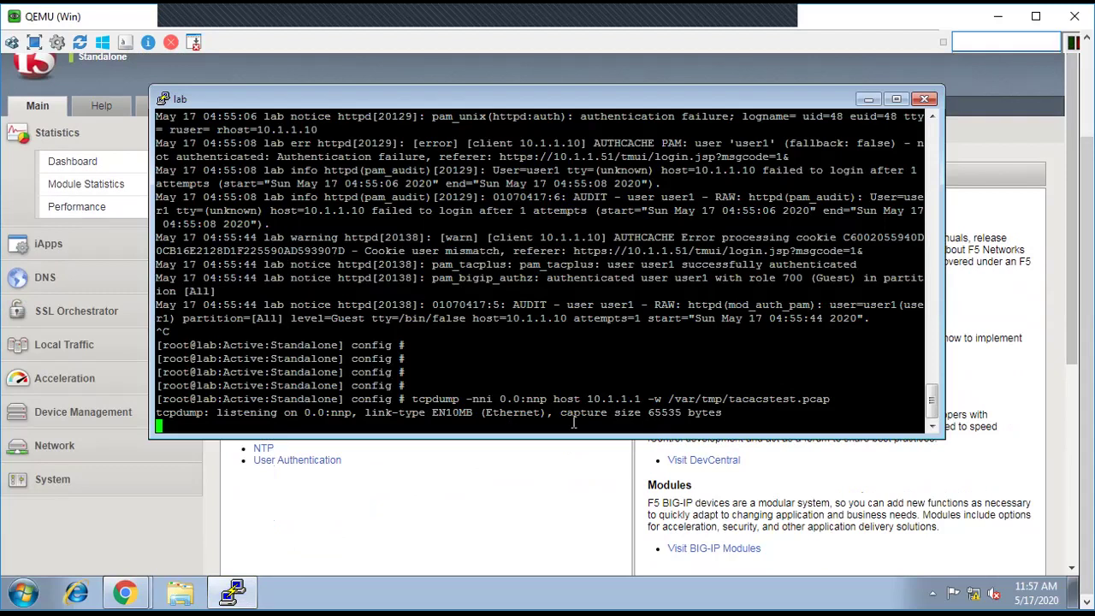
Step: Stop the 0.0:nnp capture and highlight its 0-packets result and the 0.0 interface
key(ctrl+c)
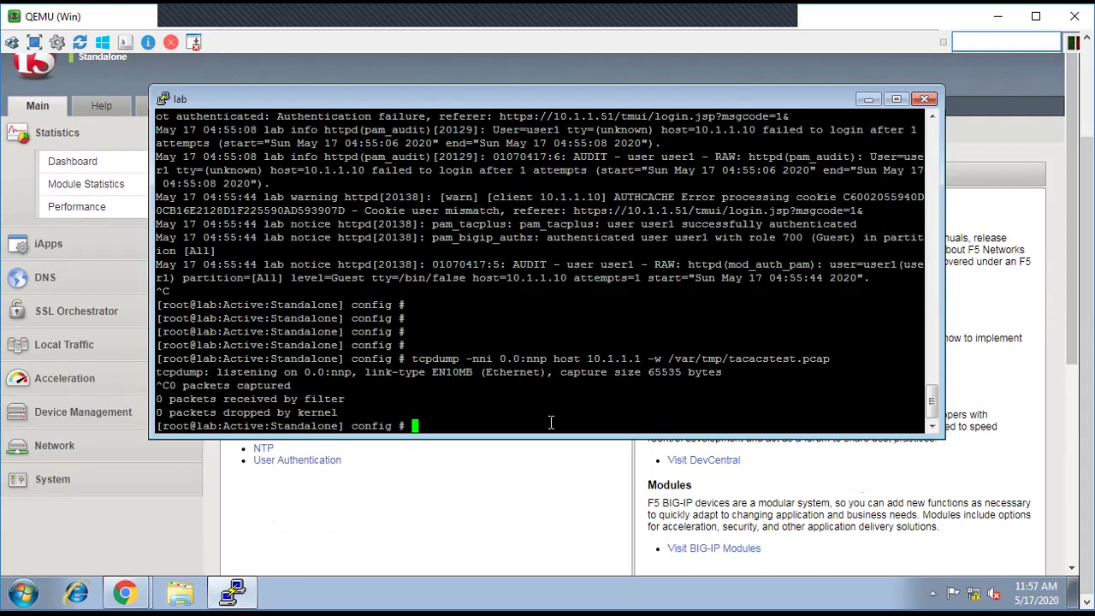
drag(158, 399, 340, 402)
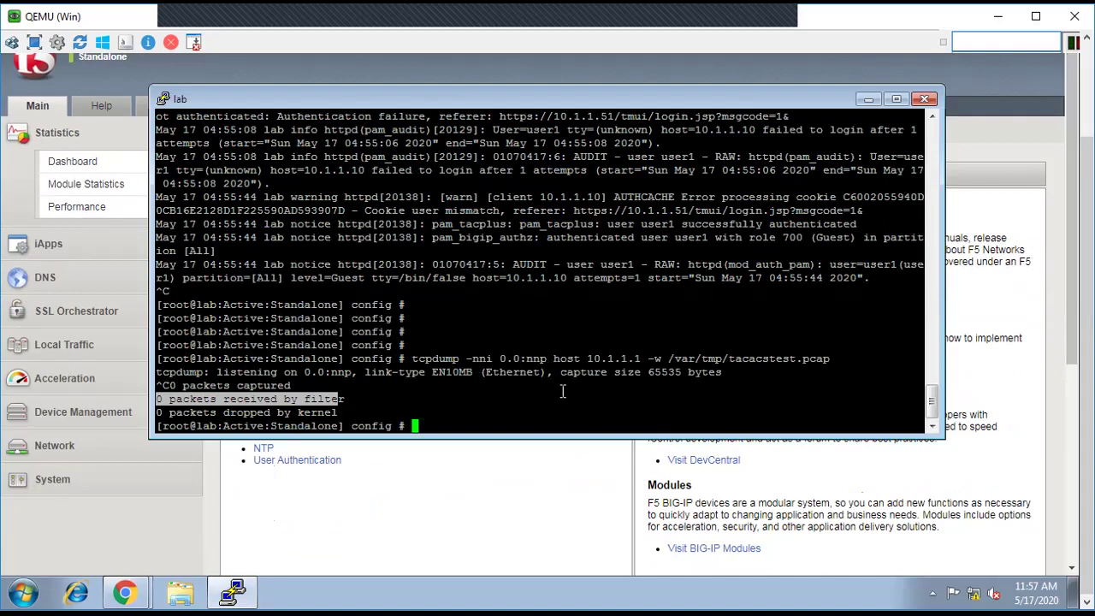
drag(500, 358, 519, 358)
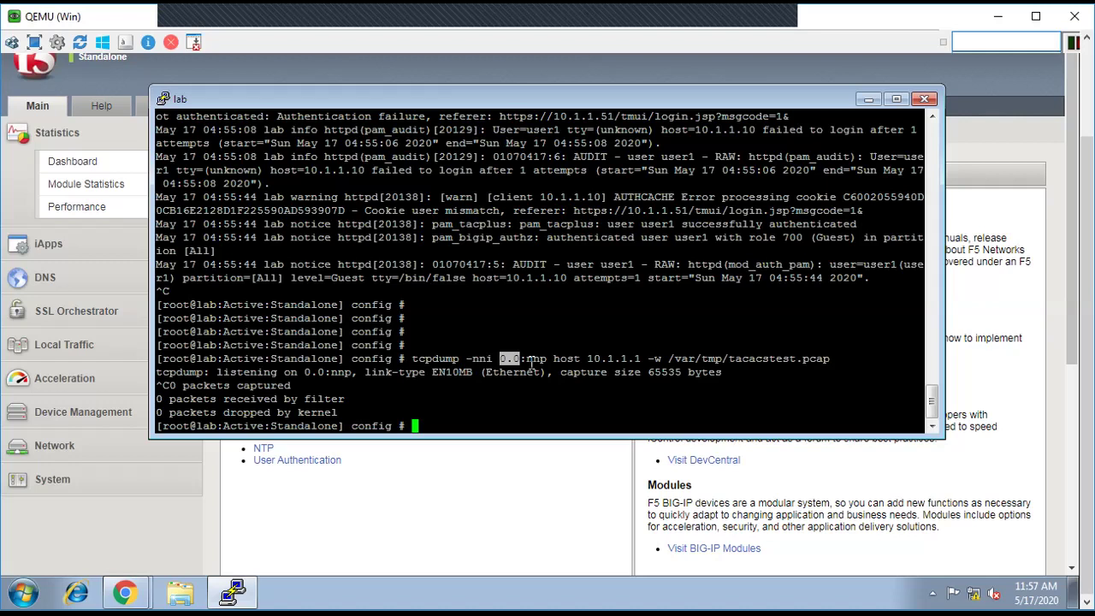
Step: Rerun tcpdump on eth0 with -vvv, still writing to /var/tmp/tacacstest.pcap
key(Return)
key(Return)
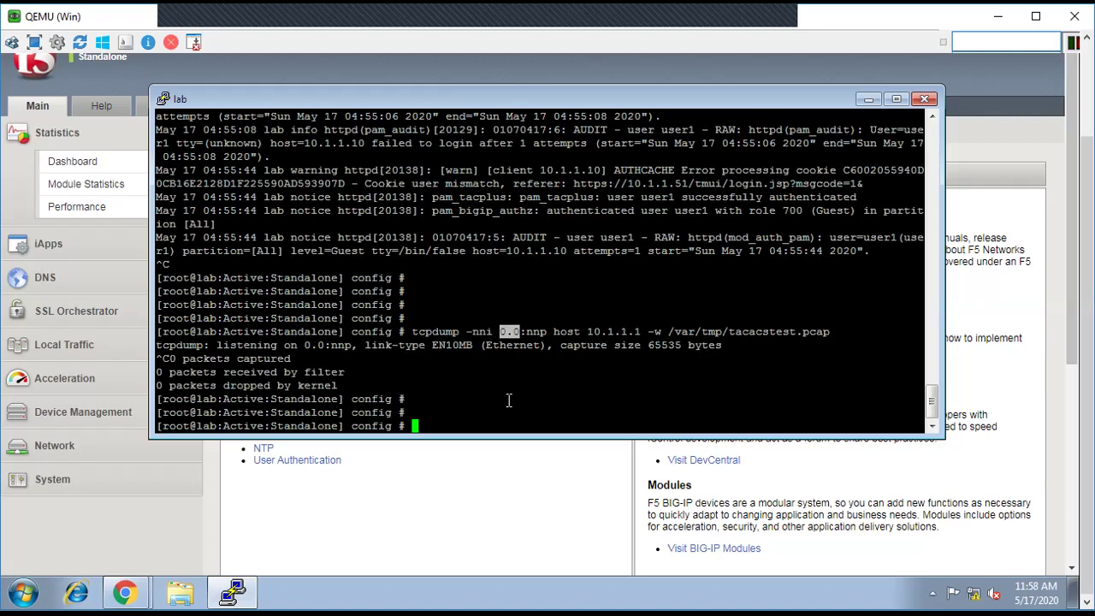
key(Up)
key(Left)
key(Left)
key(Left)
key(Left)
key(Left)
key(Left)
key(Left)
key(Left)
key(Left)
key(Left)
key(Left)
key(Left)
key(Left)
key(Left)
key(Left)
key(Left)
key(Left)
key(Left)
key(Left)
key(Left)
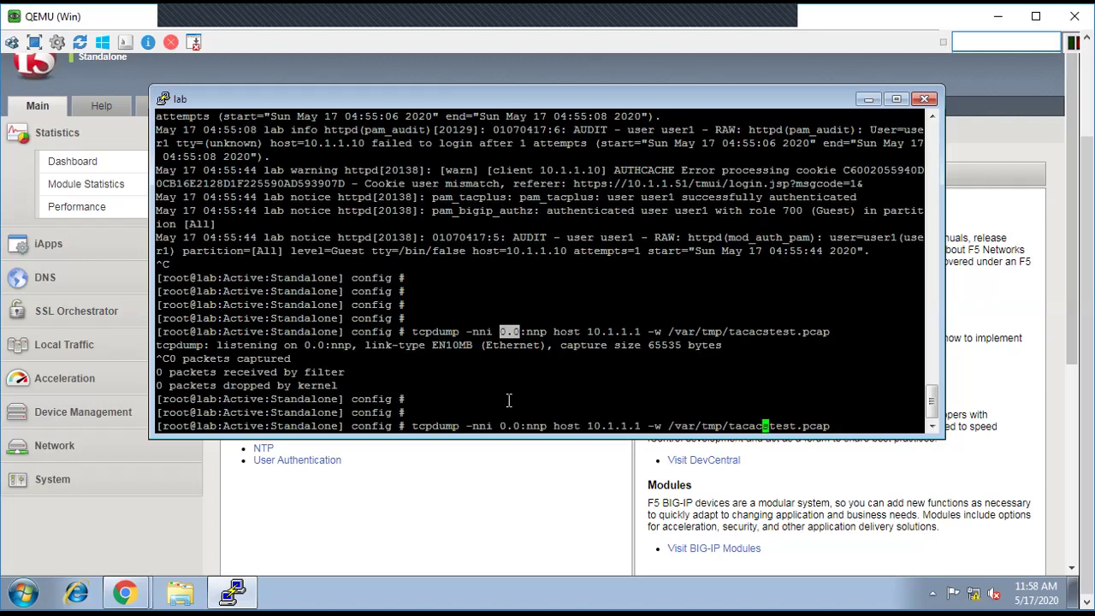
key(Left)
key(BackSpace)
key(BackSpace)
key(BackSpace)
key(BackSpace)
key(BackSpace)
key(BackSpace)
key(BackSpace)
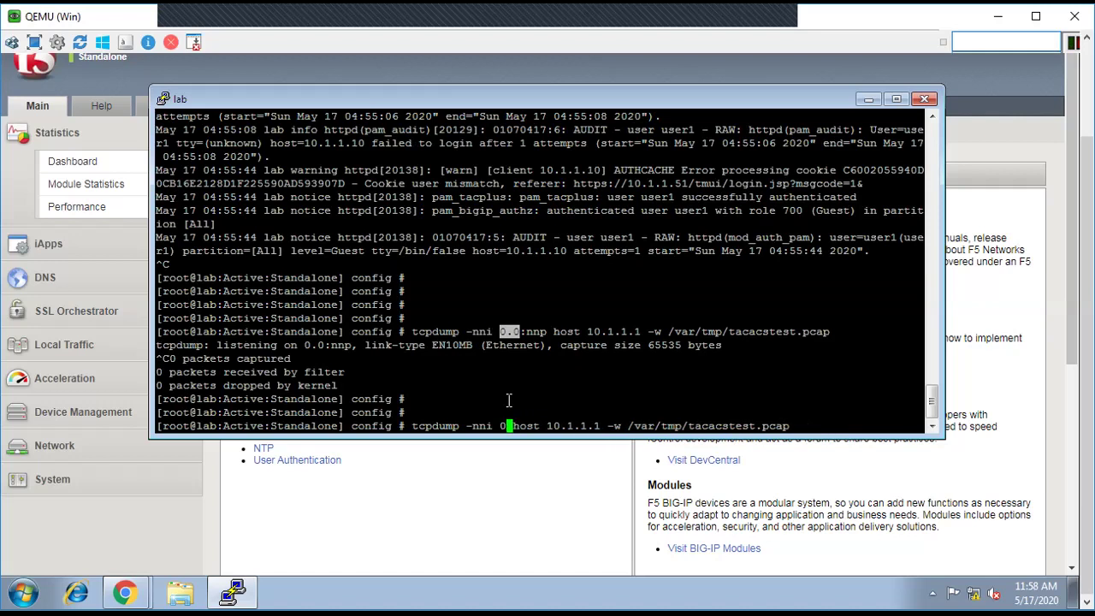
key(BackSpace)
text(eth)
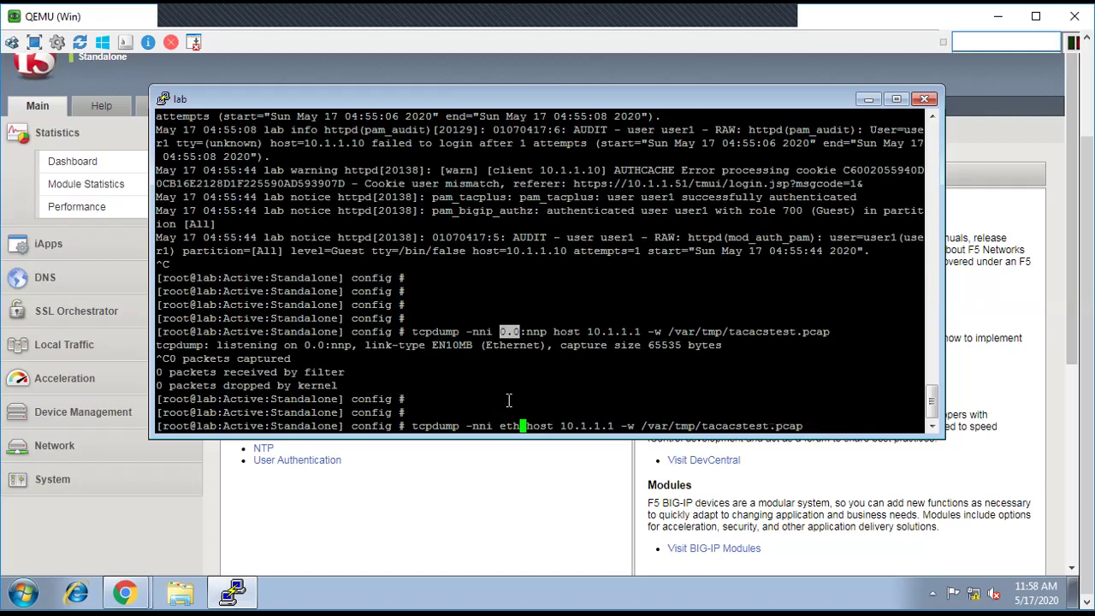
text(0 )
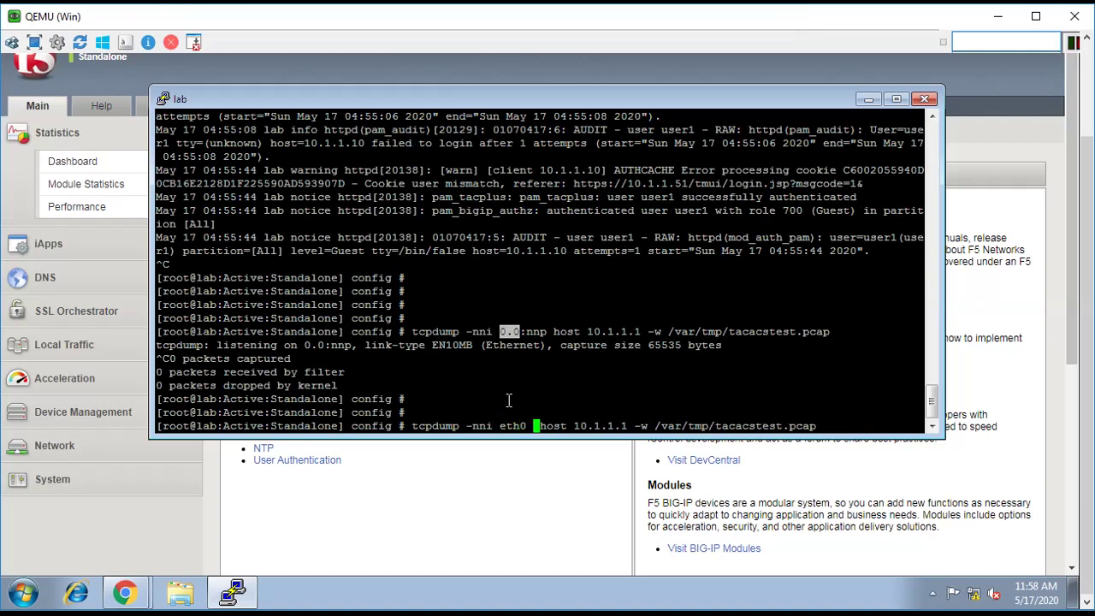
text(-vvv)
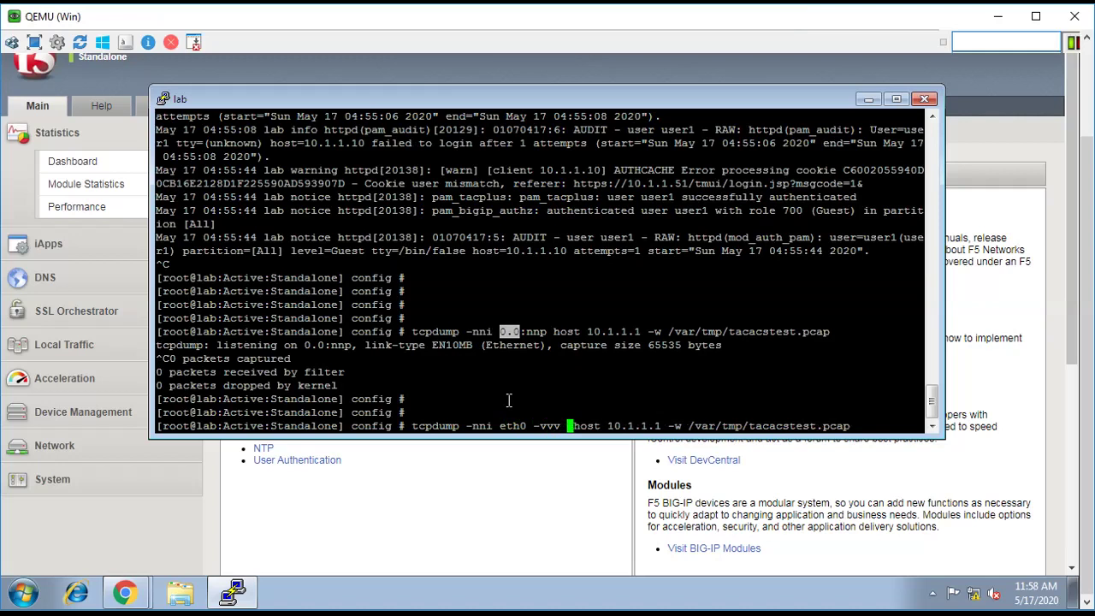
key(Return)
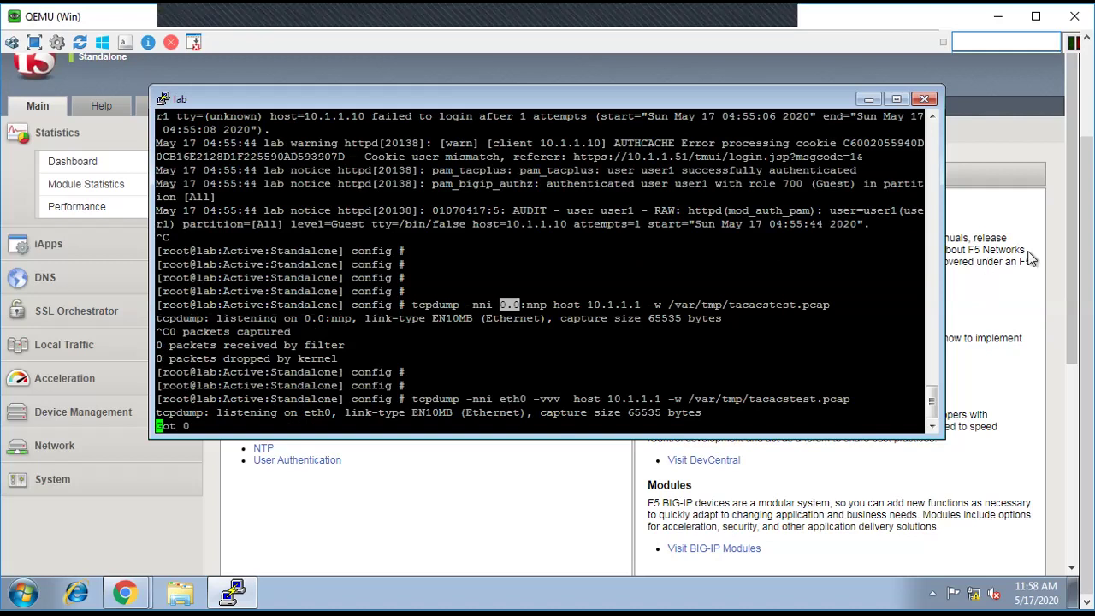
drag(1083, 241, 1082, 190)
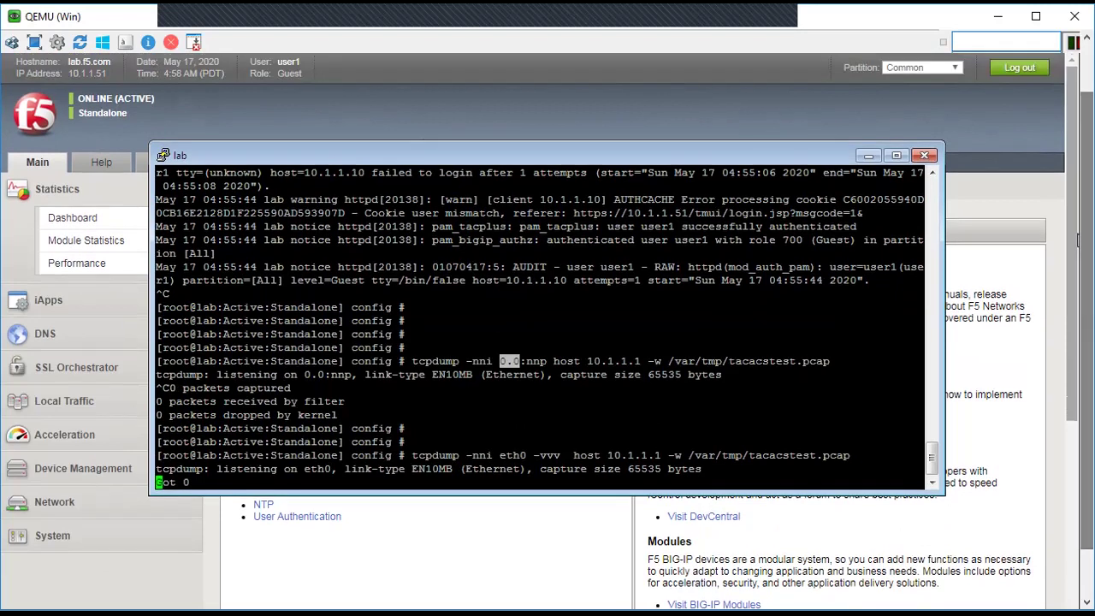
Step: Sign out and log back into the BIG-IP utility as user1 with that account's password
click(1018, 73)
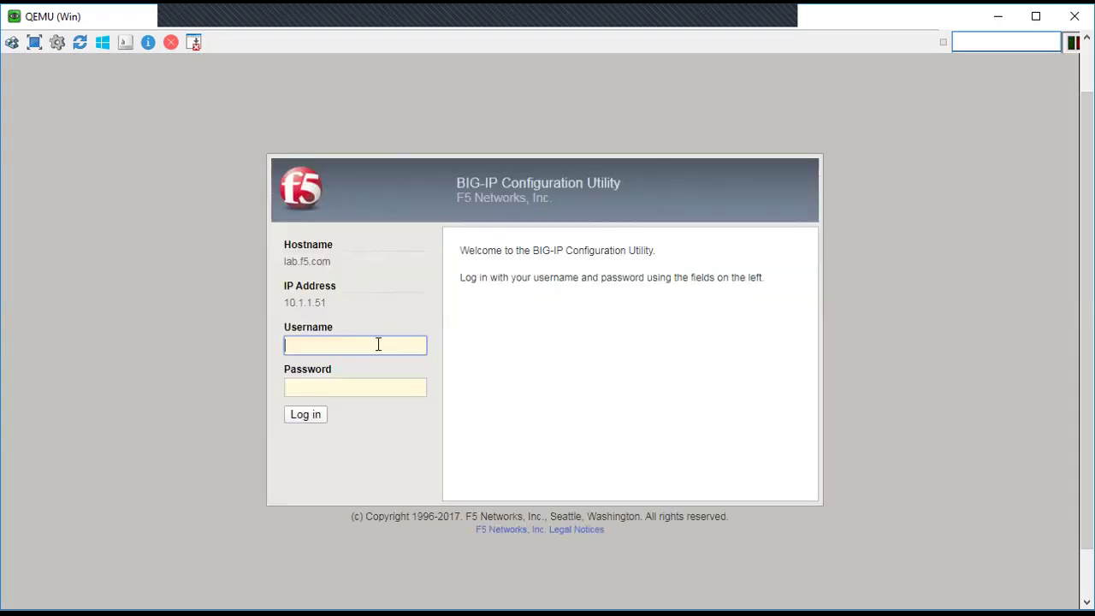
text(user1)
key(Tab)
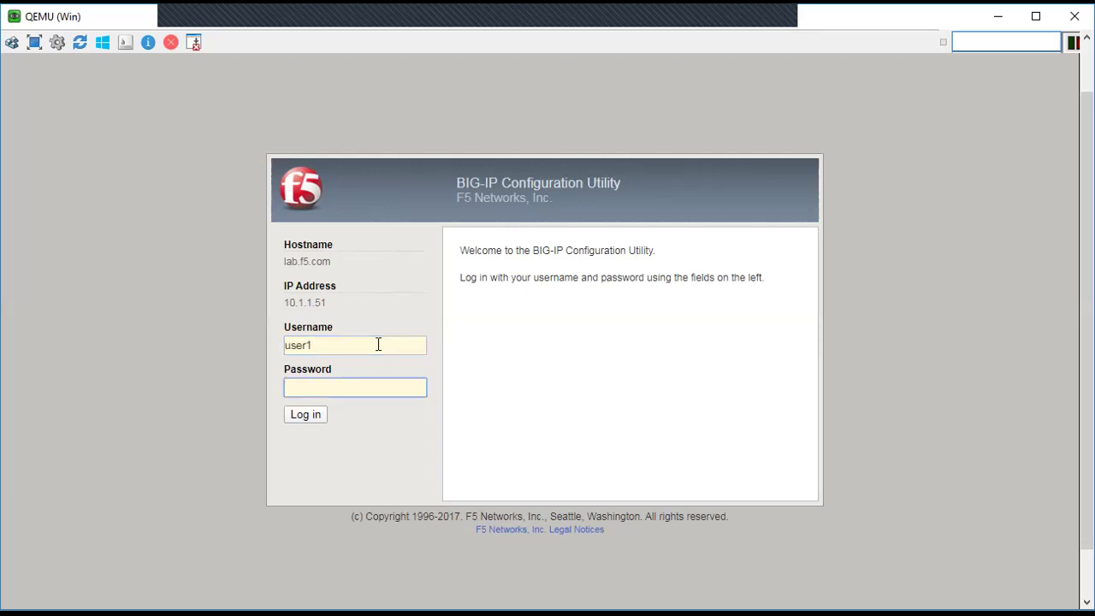
text(password1)
click(305, 416)
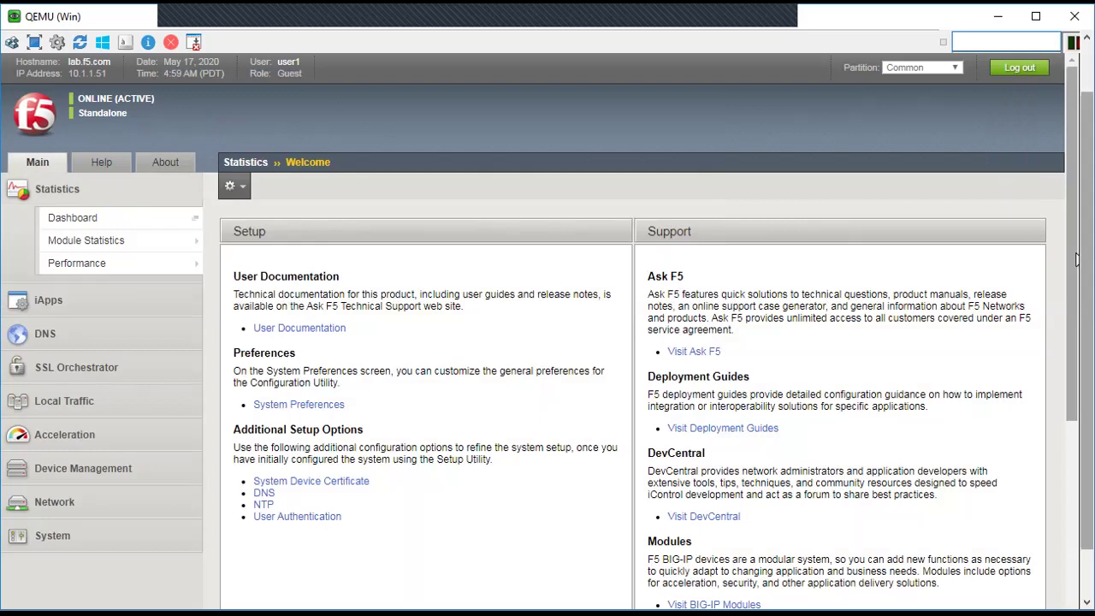
scroll(1076, 193, down, 2)
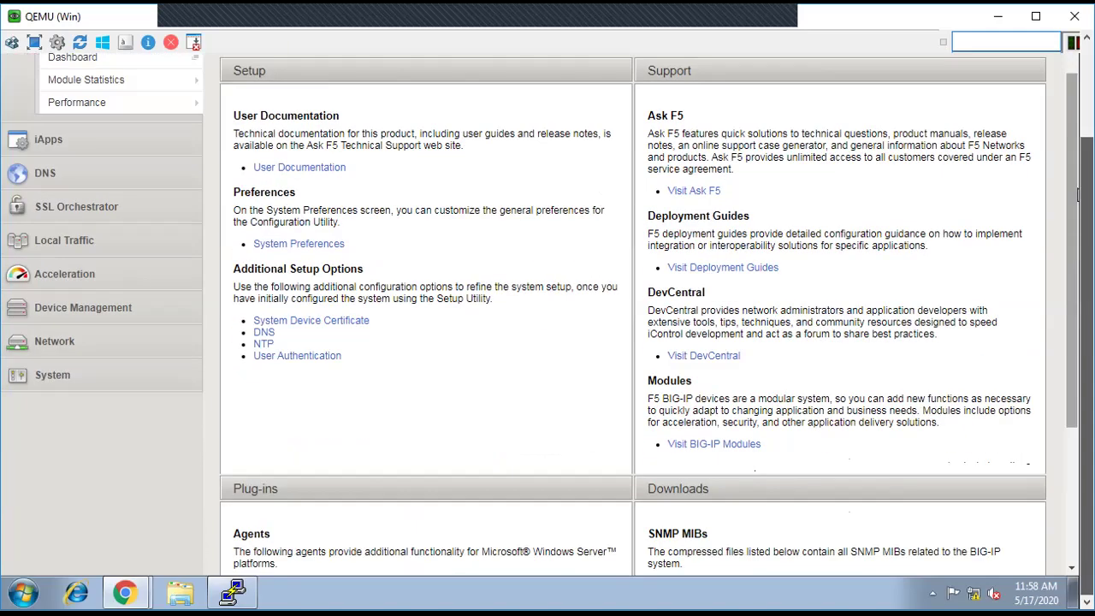
Step: Check the tcpdump terminal, then exit browser fullscreen and log out of BIG-IP
click(246, 590)
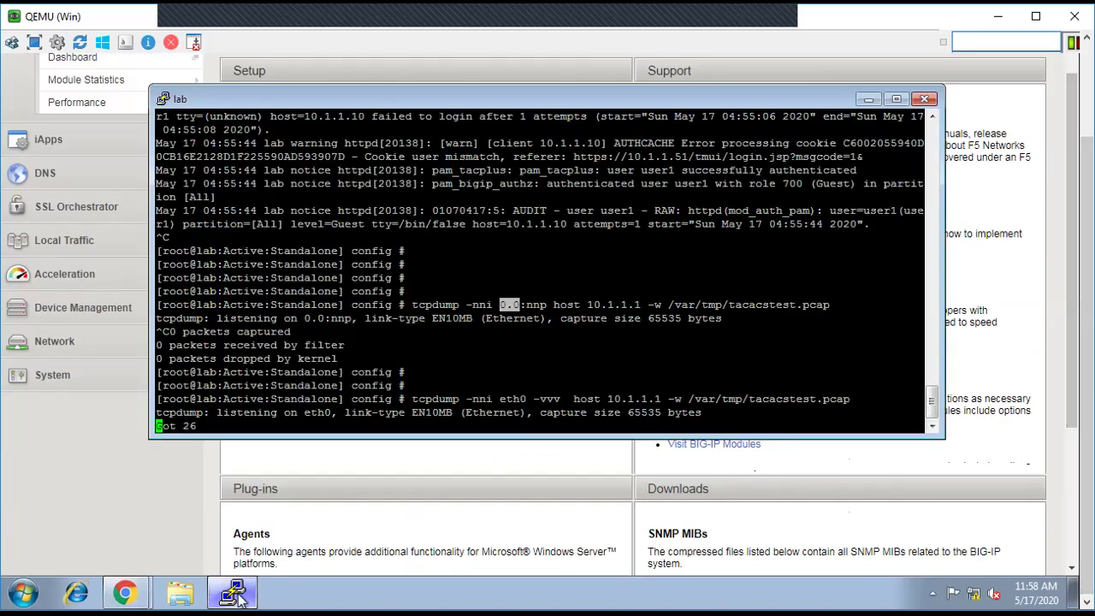
click(197, 425)
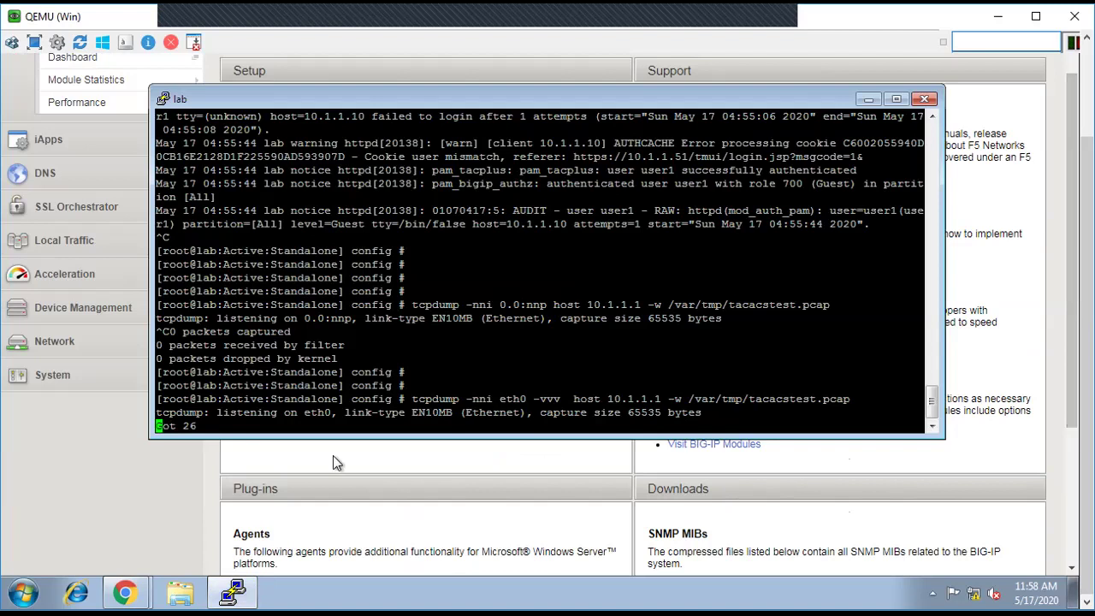
click(417, 460)
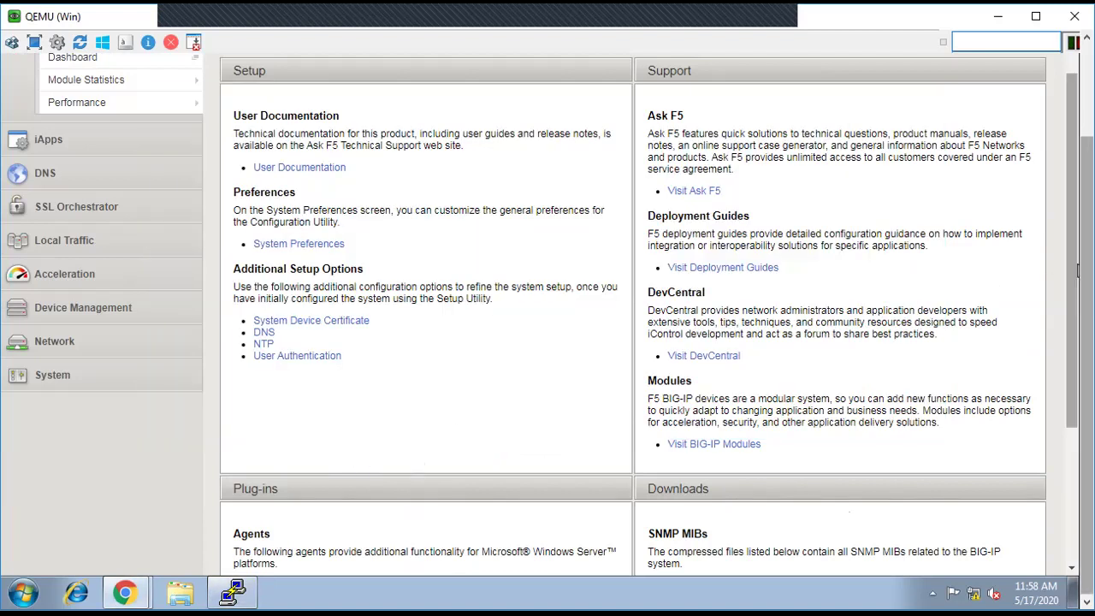
key(F11)
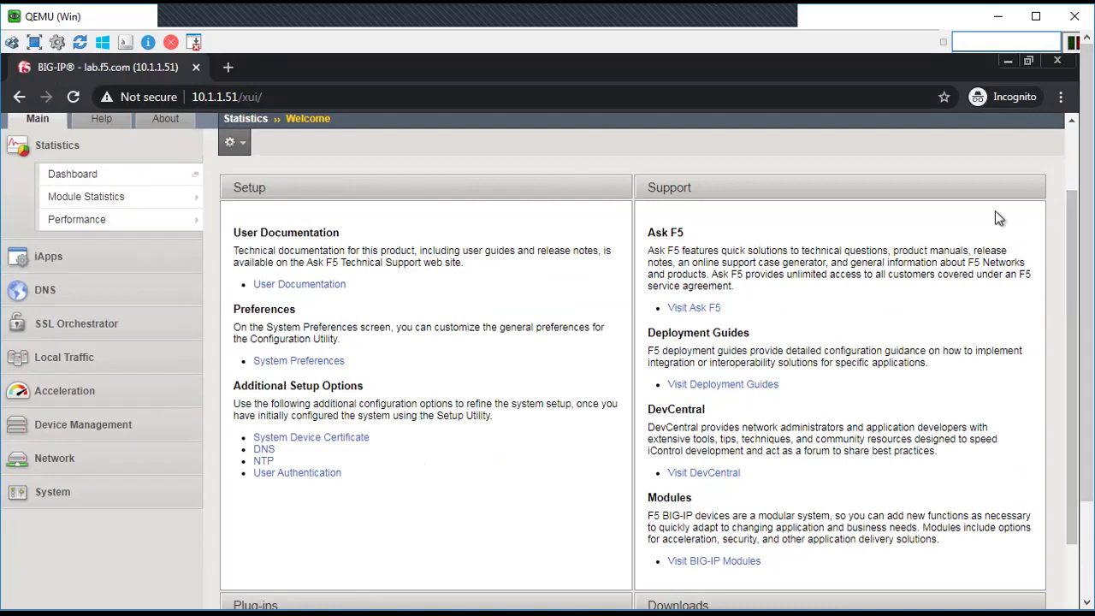
scroll(1075, 254, up, 2)
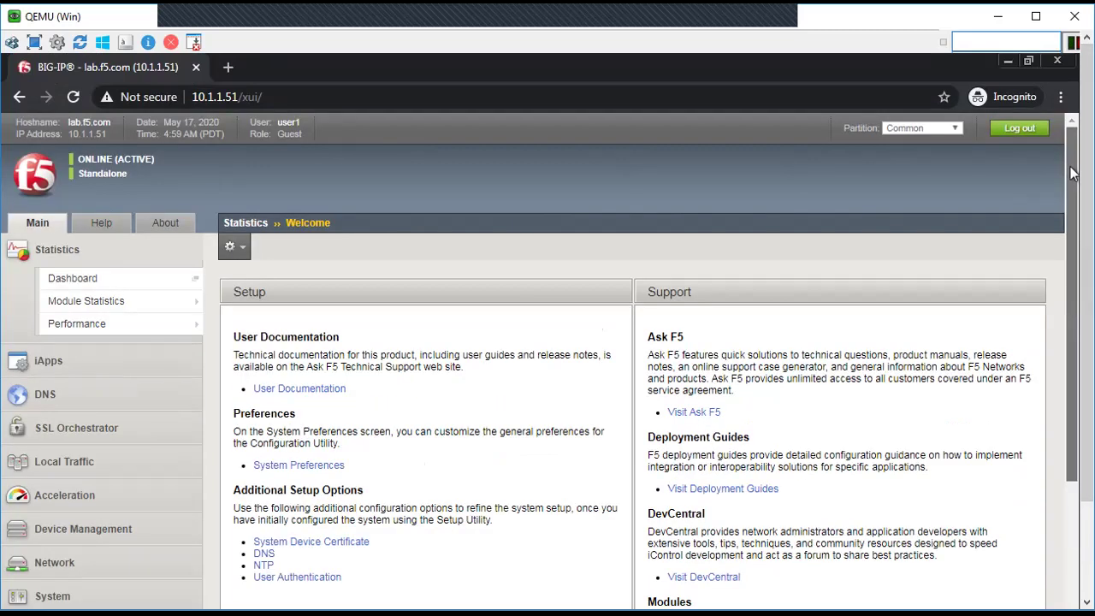
click(1026, 137)
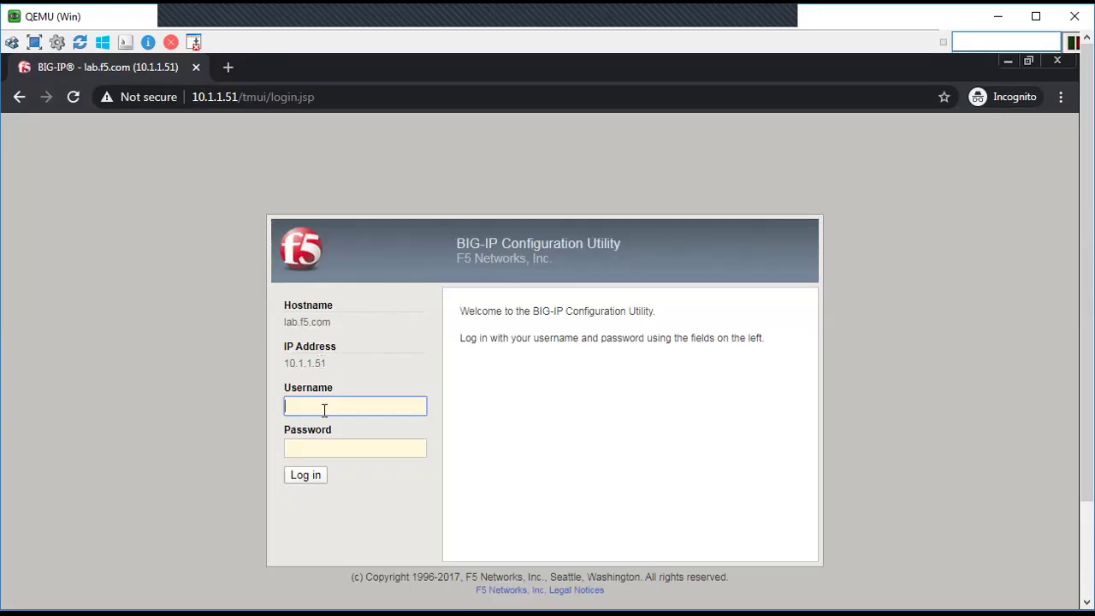
Step: Log in as user2 with its password, declining Sticky Keys, then return to the tcpdump terminal
text(user2)
key(Tab)
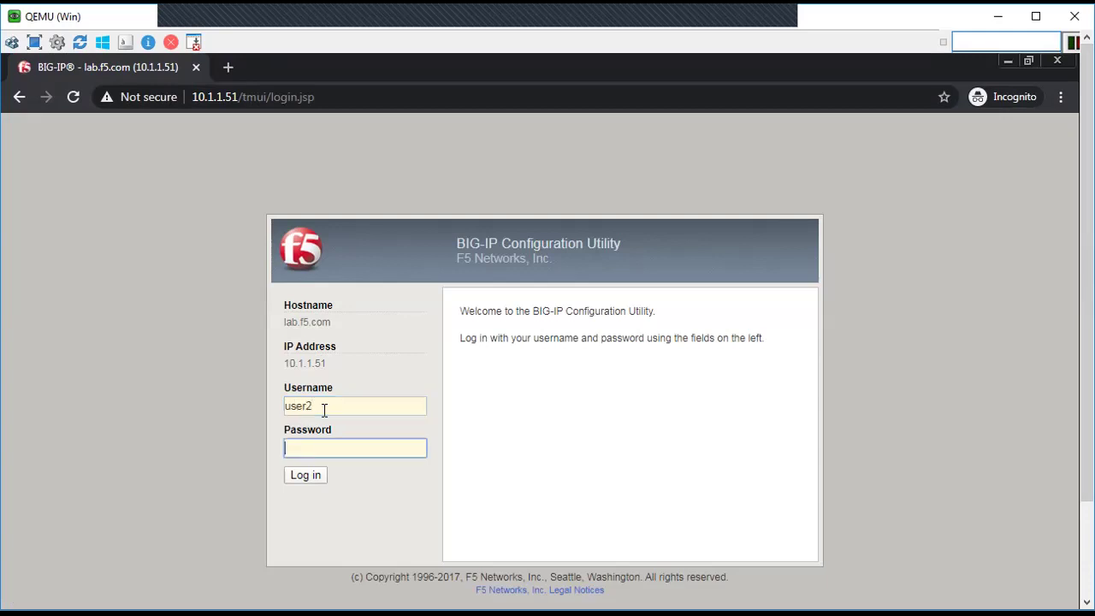
key(shift)
key(shift)
key(shift)
key(shift)
key(shift)
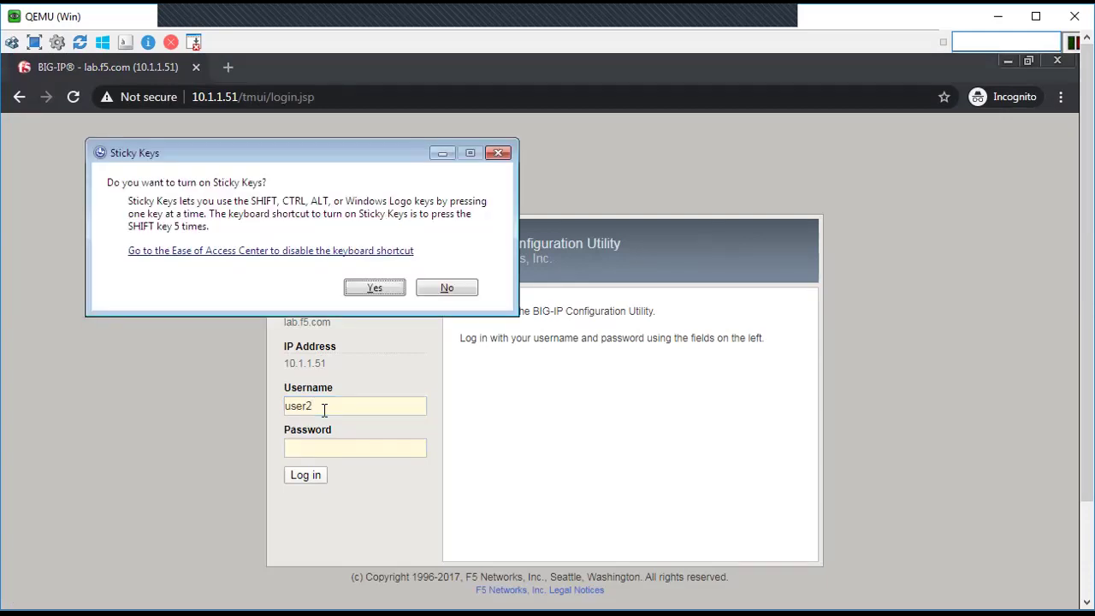
click(446, 288)
text(user2)
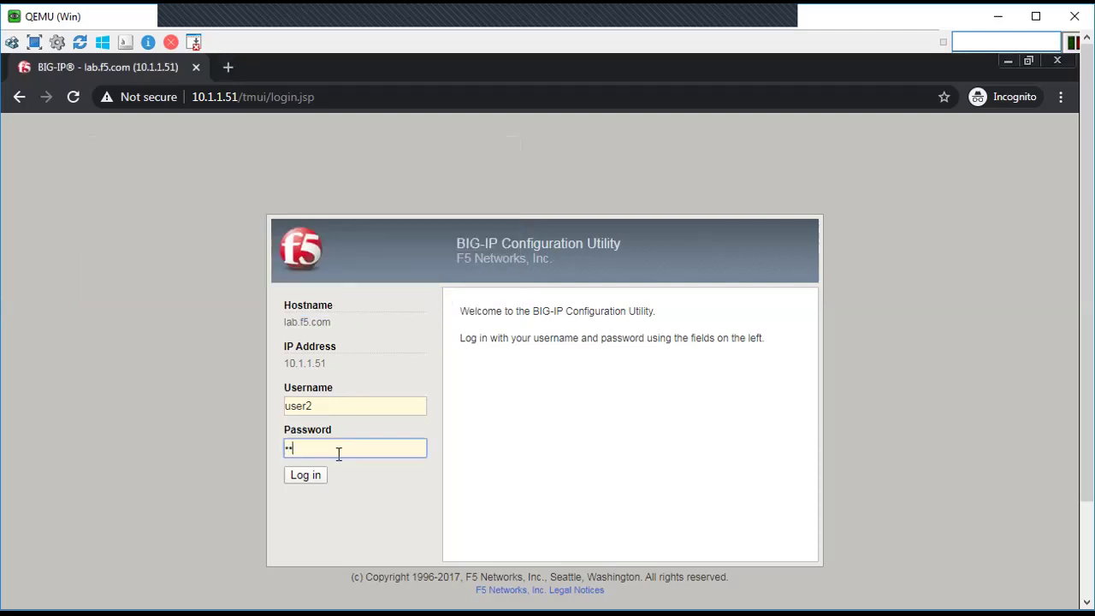
text(pass)
click(309, 476)
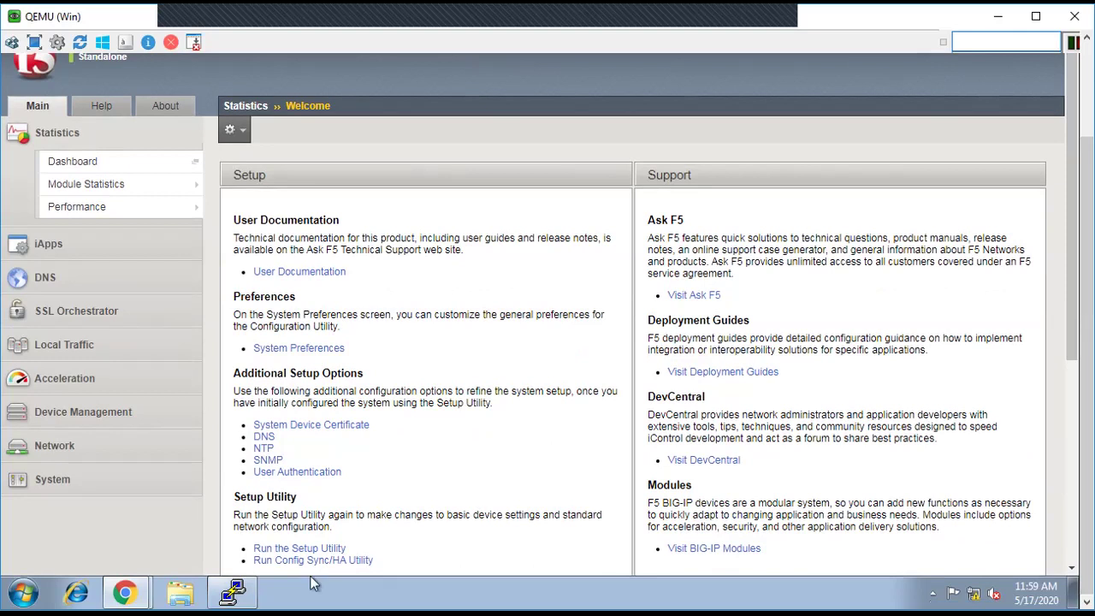
click(242, 599)
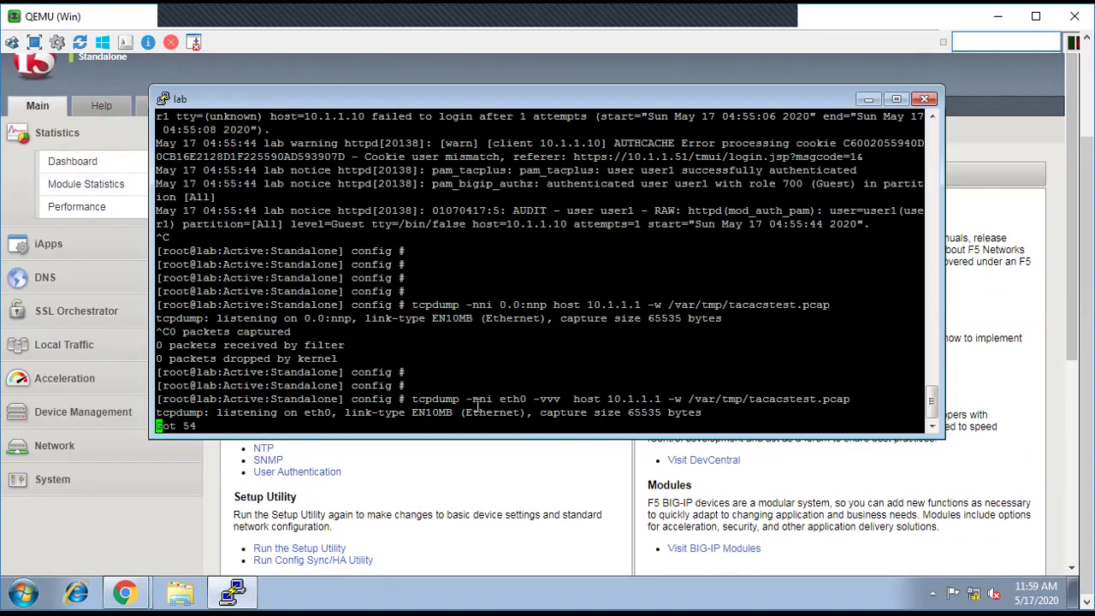
Step: Stop tcpdump and select the /var/tmp/tacacstest.pcap path in the command
key(ctrl+c)
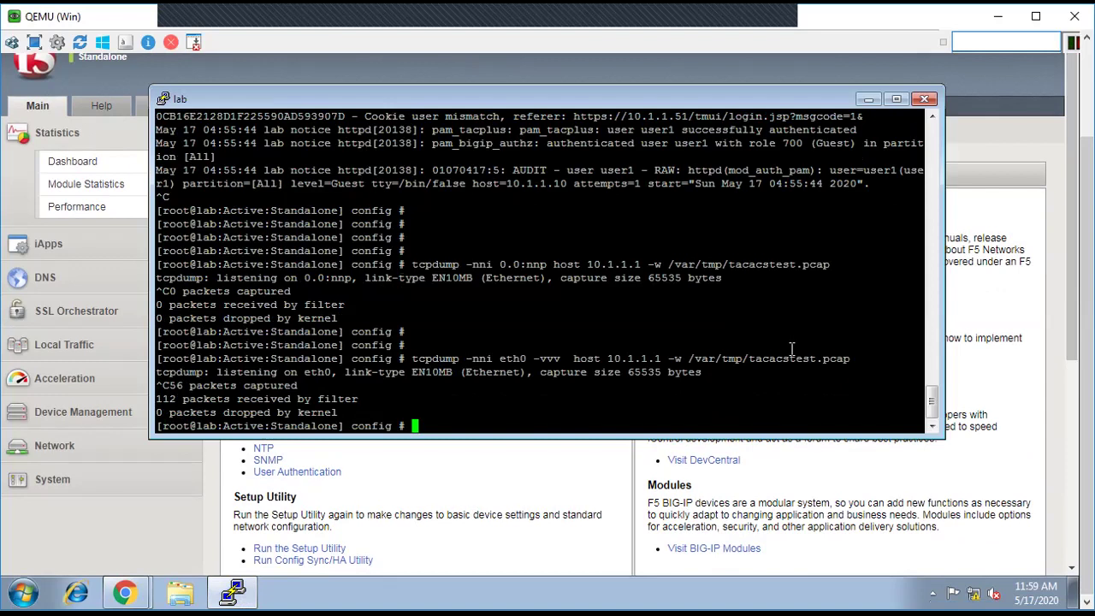
drag(688, 358, 814, 362)
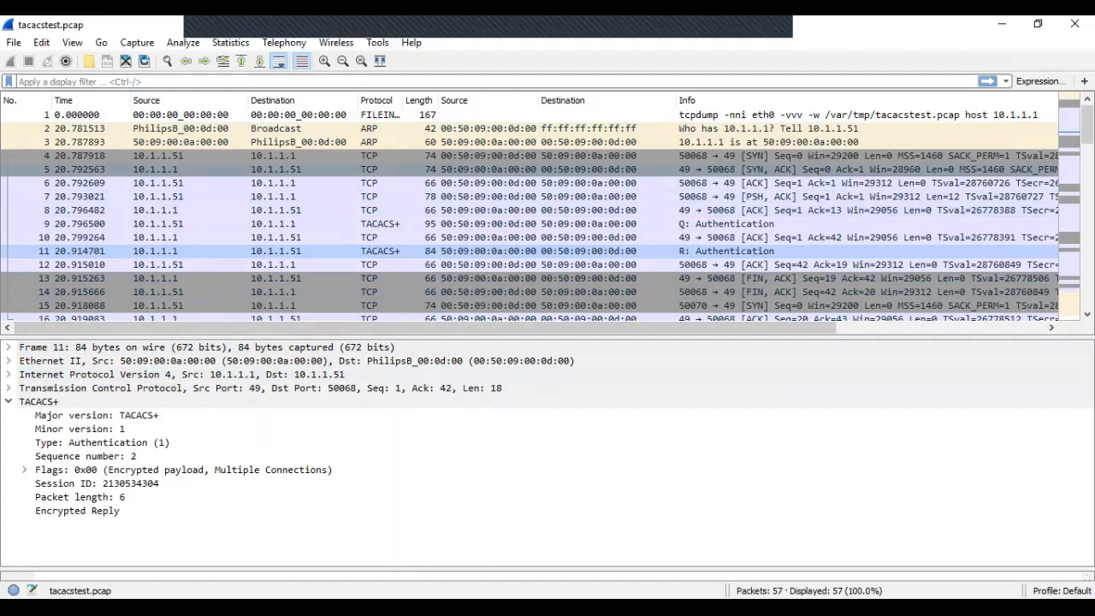
Step: Inspect packet 4, then TACACS+ authentication packets 9 (with Flags expanded) and 11
click(342, 155)
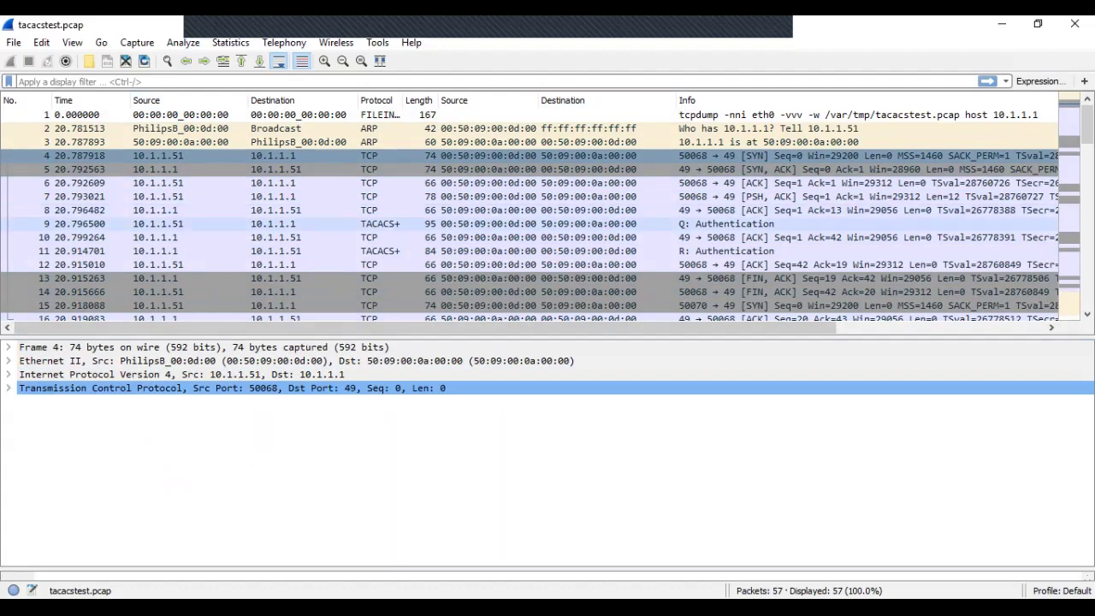
click(171, 223)
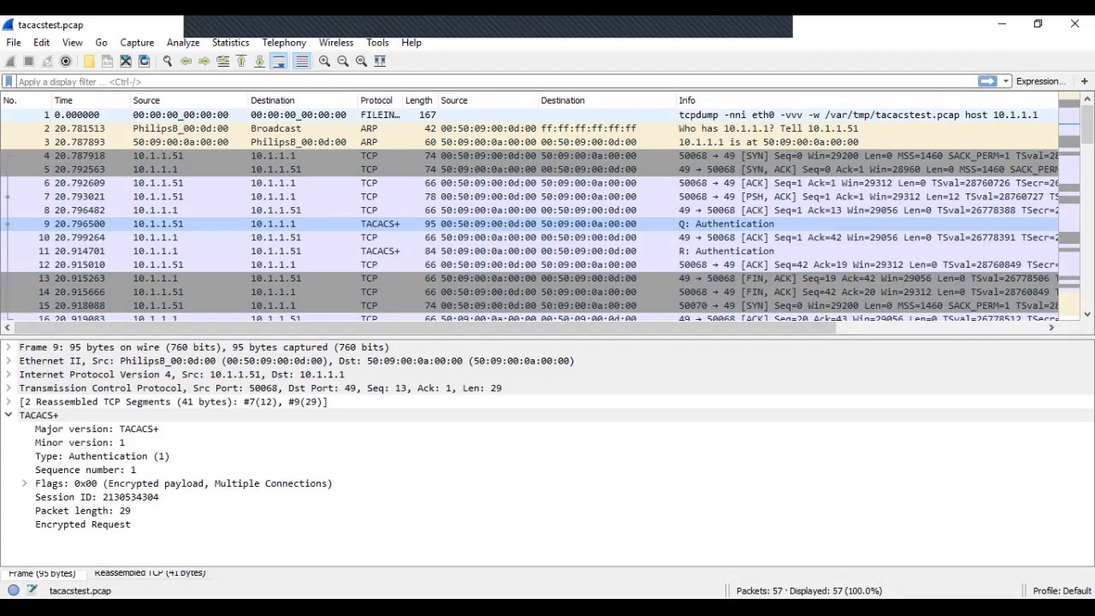
click(24, 484)
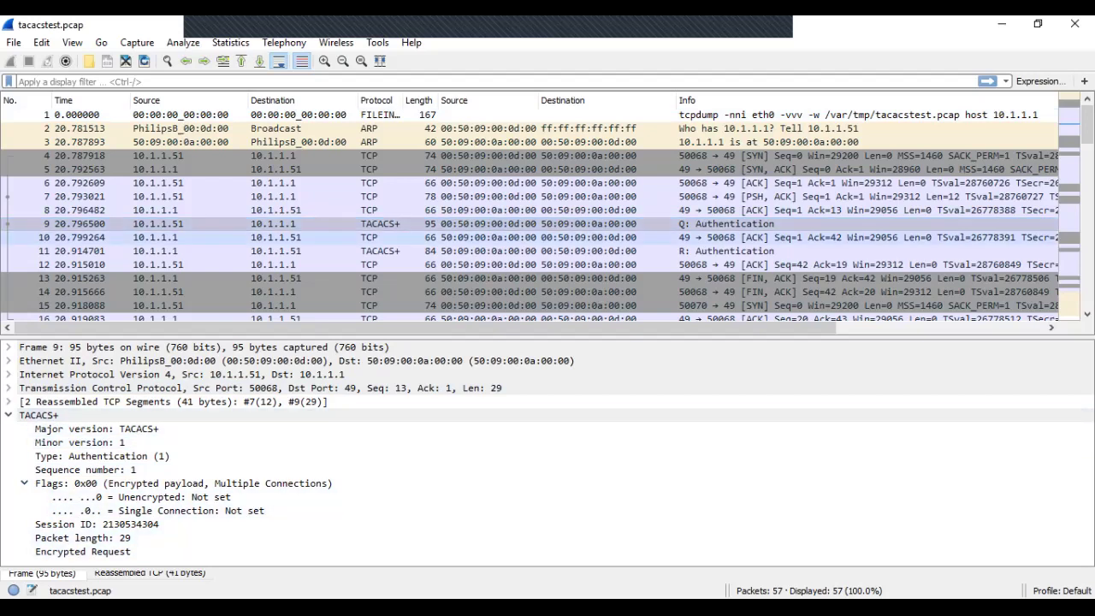
click(513, 251)
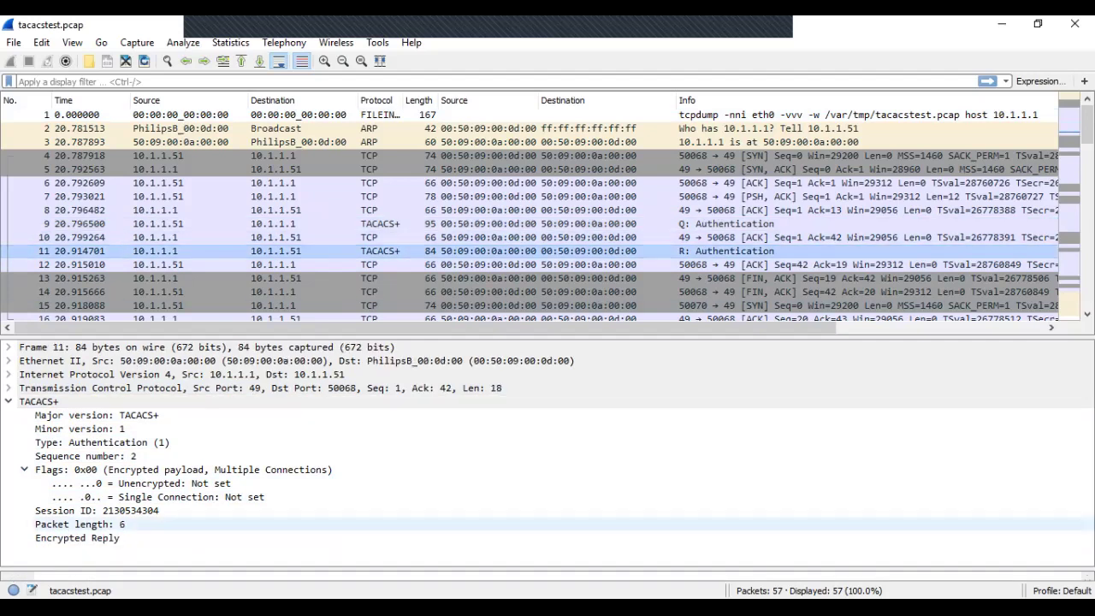
scroll(530, 214, down, 3)
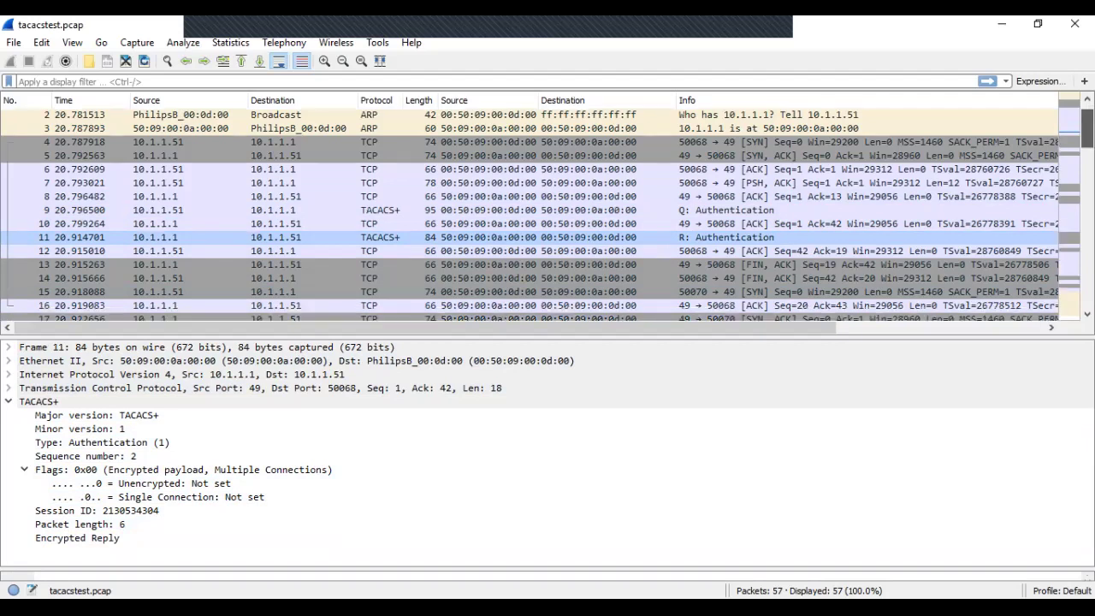
scroll(530, 214, down, 1)
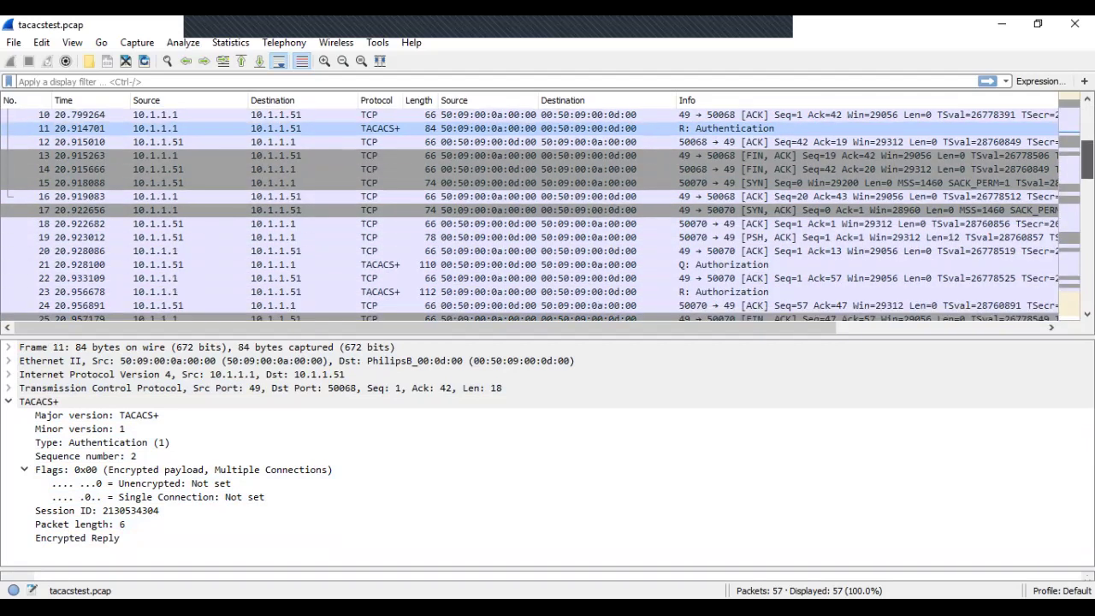
Step: Inspect authorization packets 21 and 23, confirming their TACACS+ payloads are still encrypted
click(531, 264)
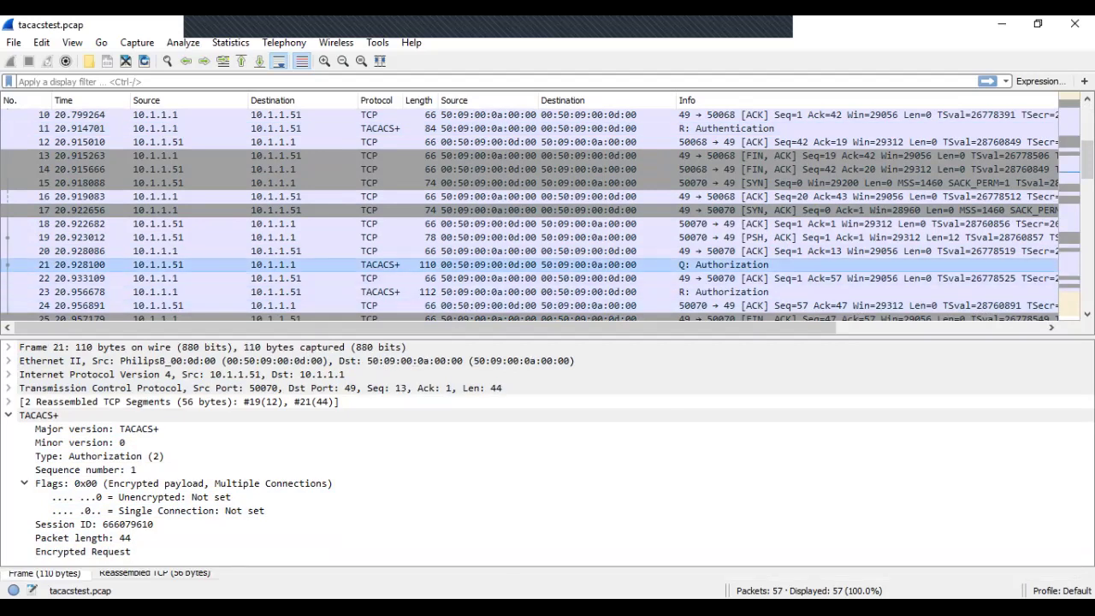
click(530, 291)
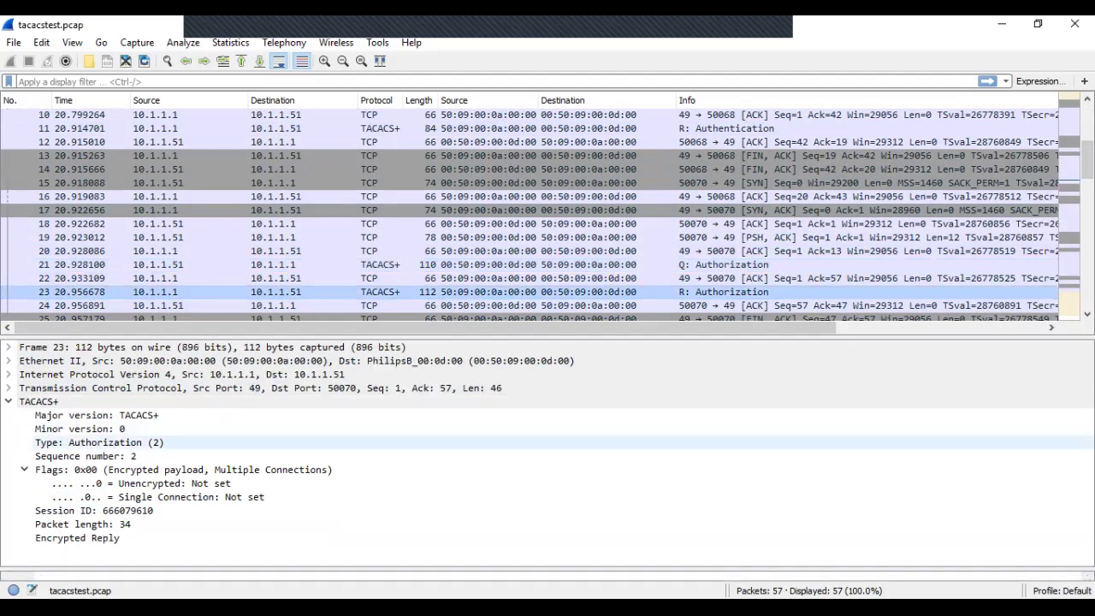
click(8, 401)
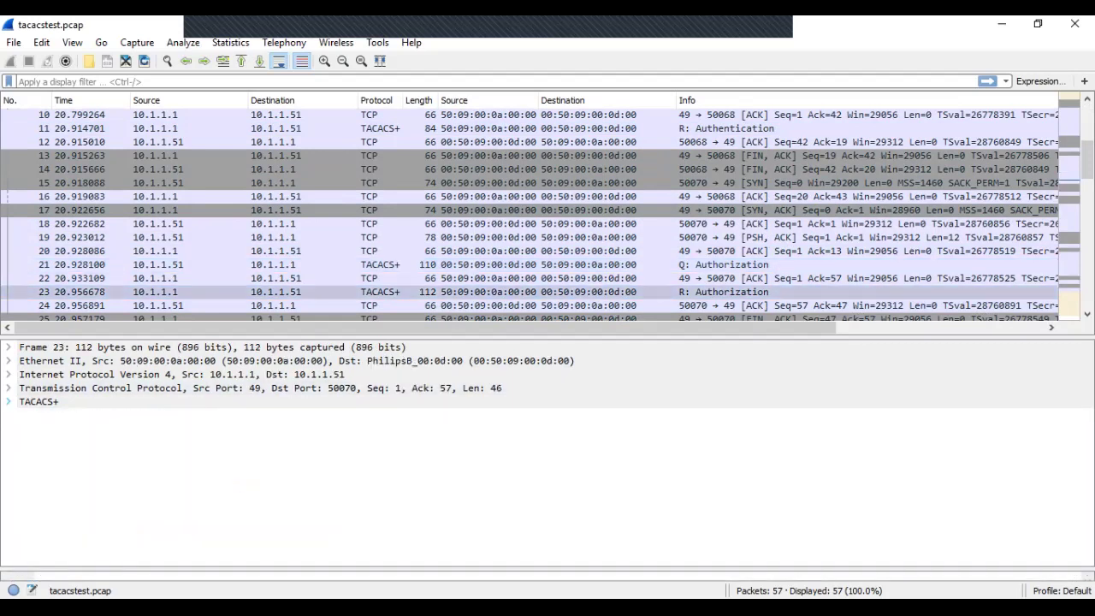
key(Right)
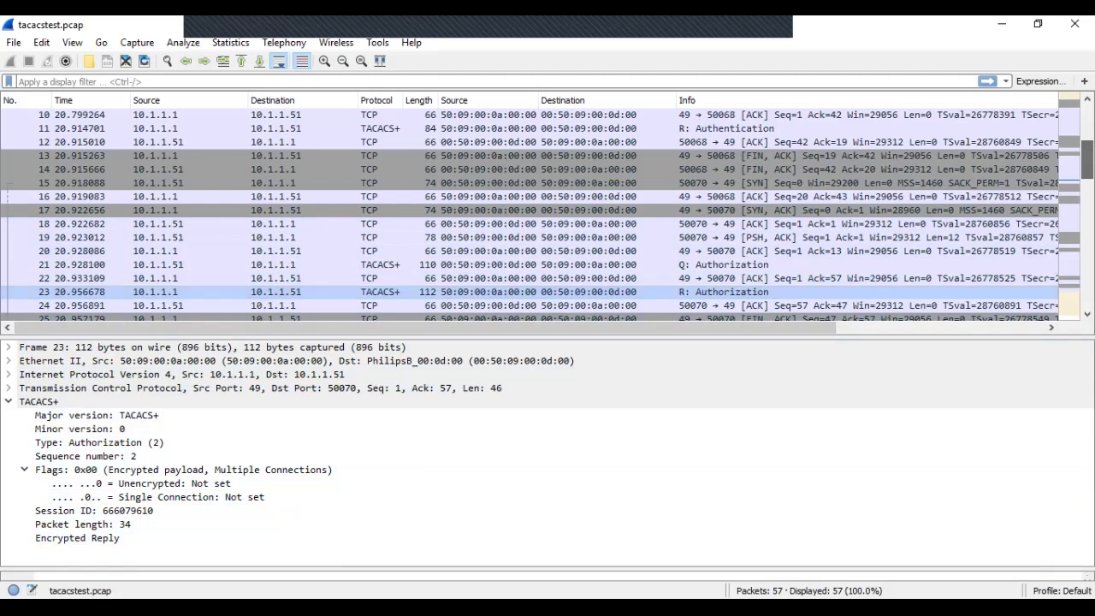
scroll(530, 214, down, 3)
scroll(530, 214, down, 1)
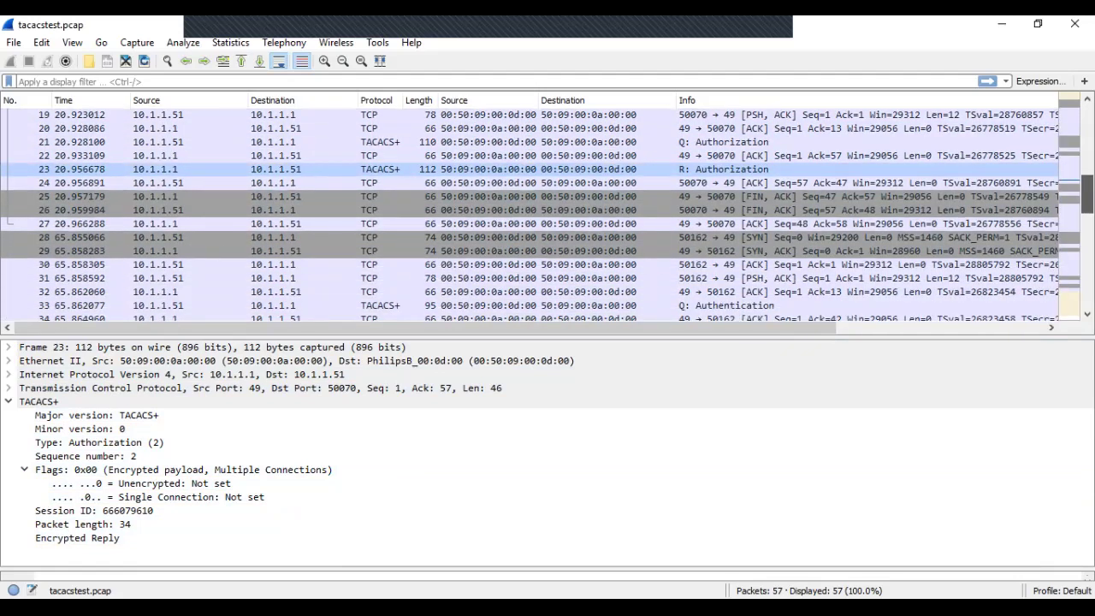
scroll(530, 214, down, 2)
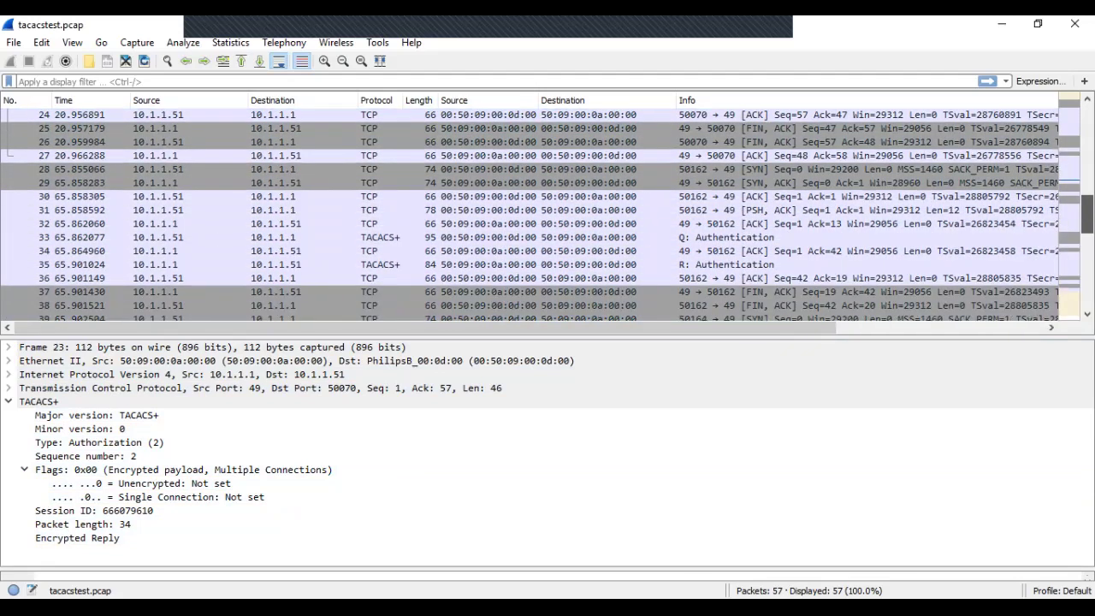
scroll(530, 213, down, 2)
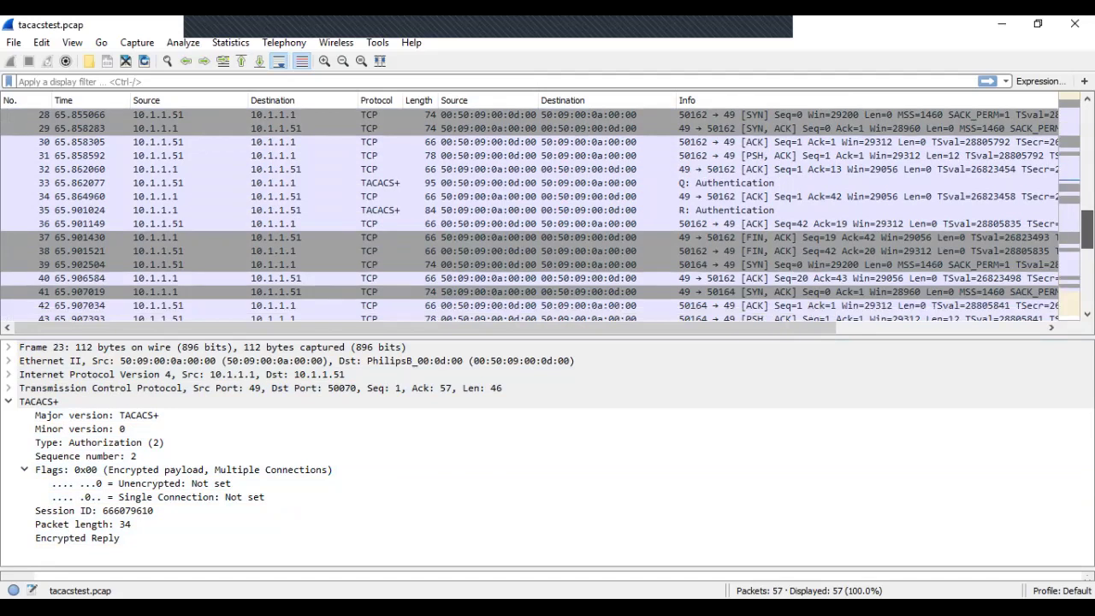
scroll(530, 214, up, 9)
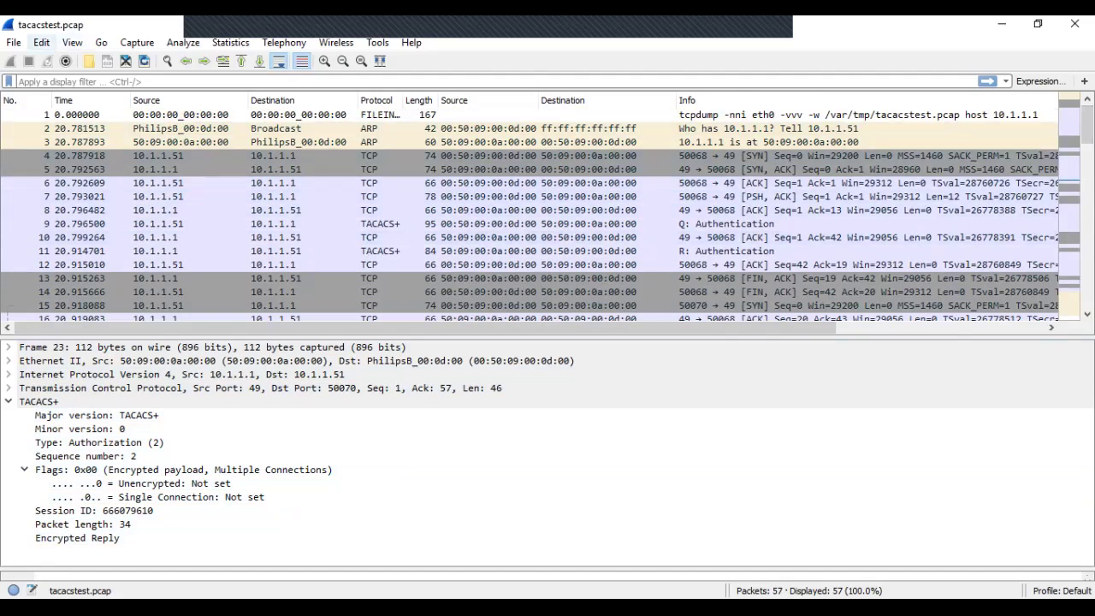
Step: Enter the shared secret as the TACACS+ Encryption Key in Wireshark Preferences and click OK
click(41, 42)
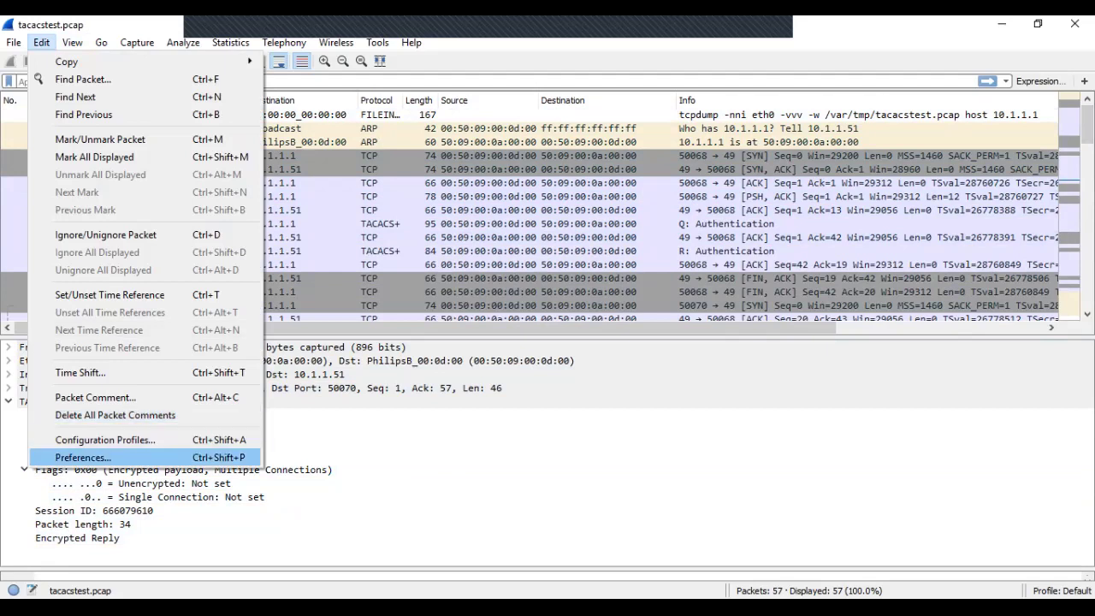
click(83, 458)
click(292, 242)
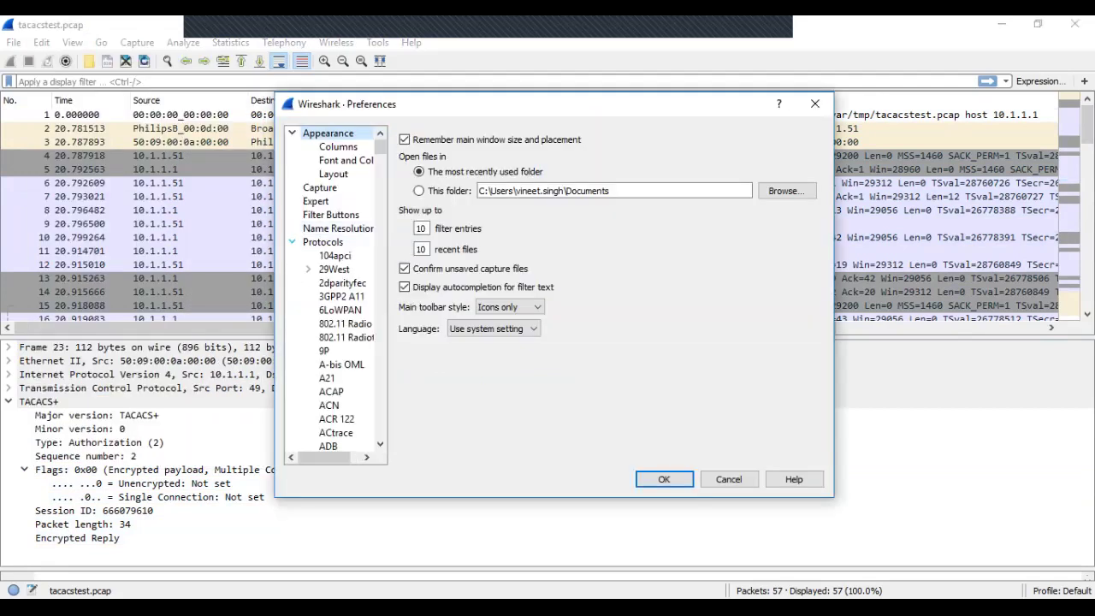
click(341, 365)
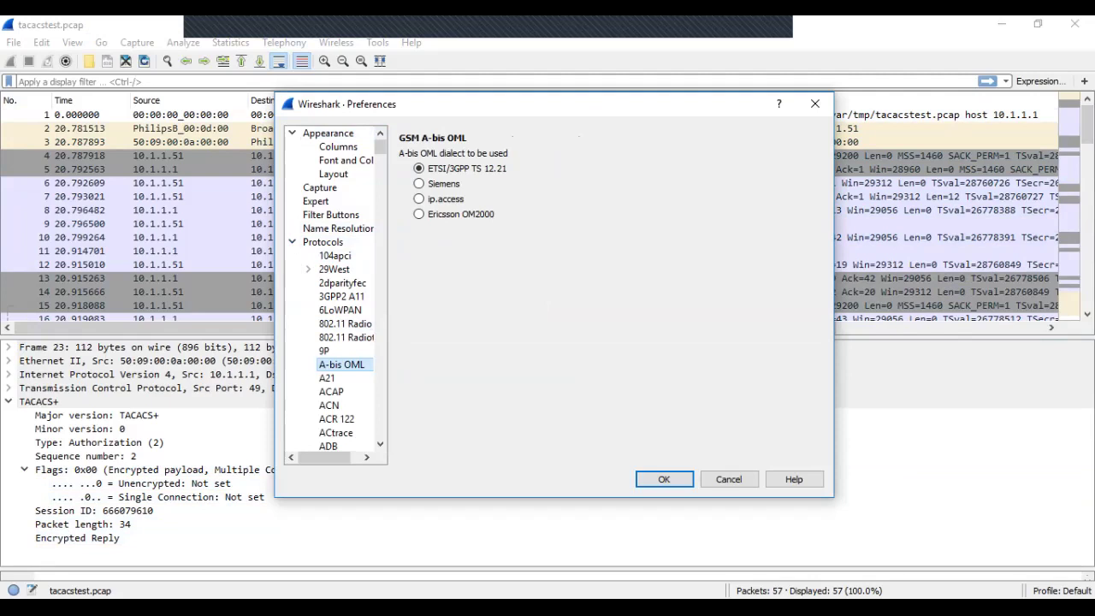
text(ta)
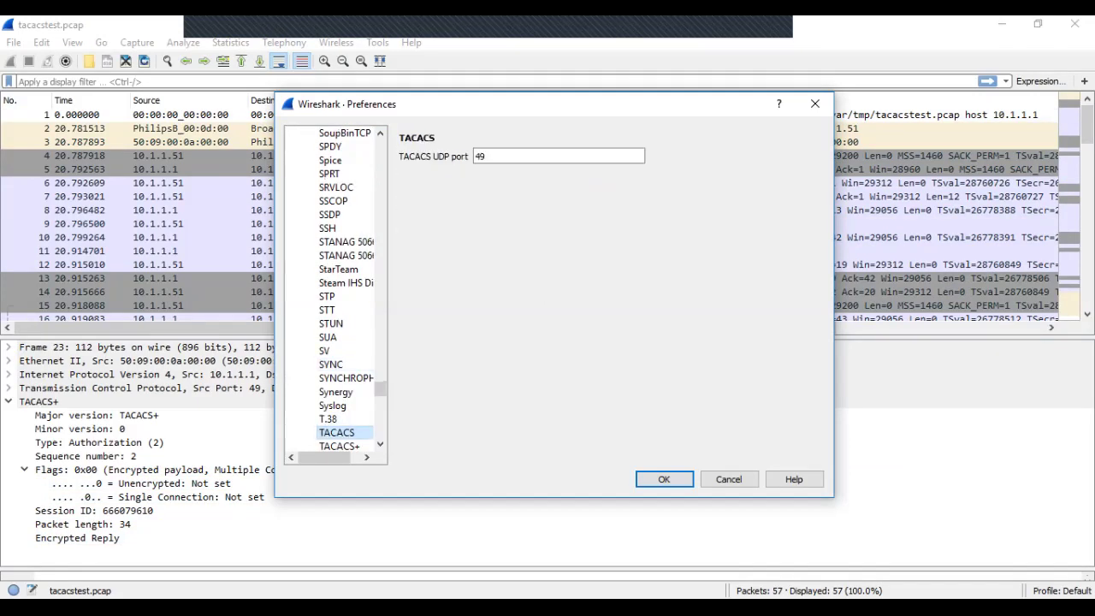
click(338, 445)
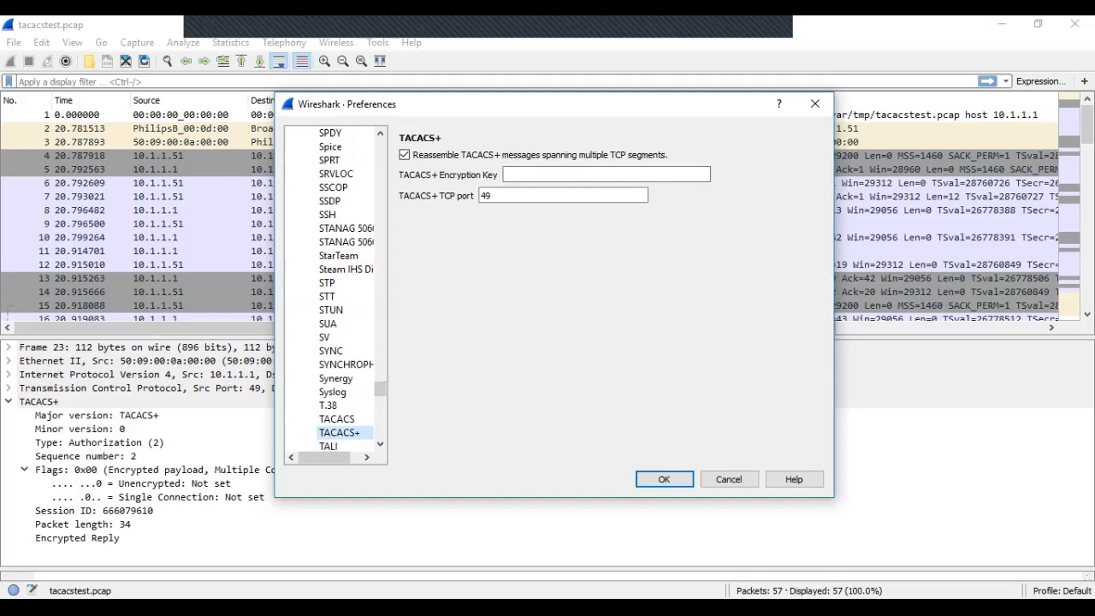
click(605, 174)
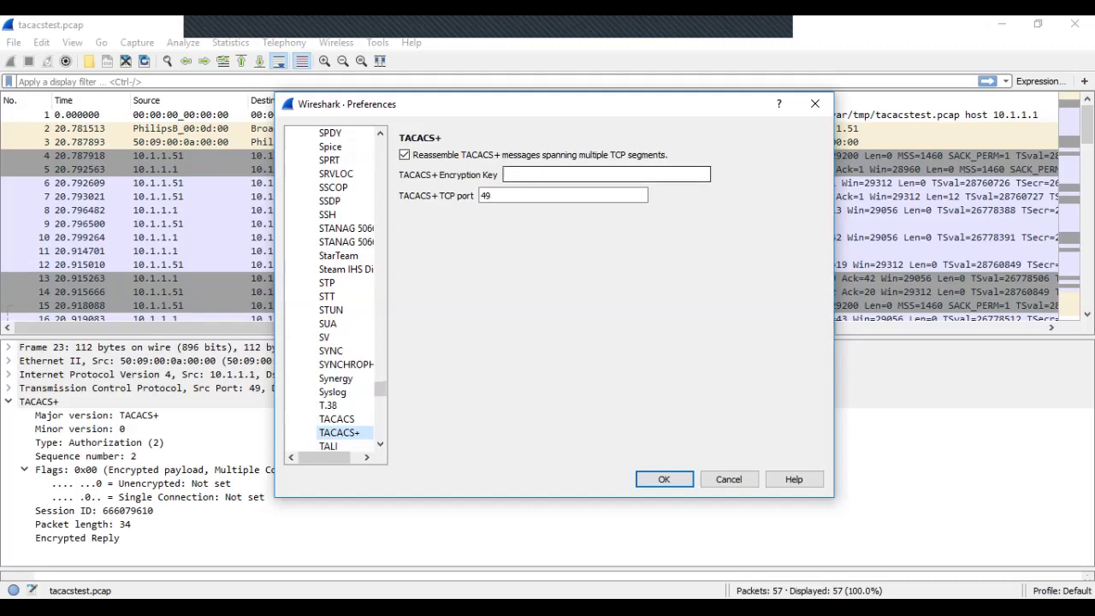
text(Test123)
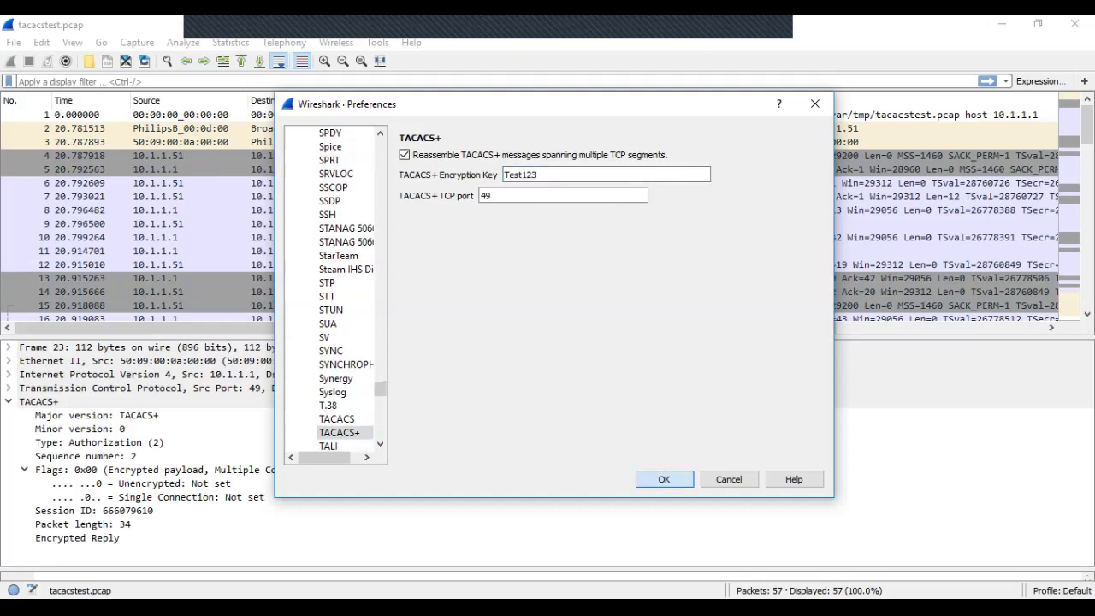
click(664, 478)
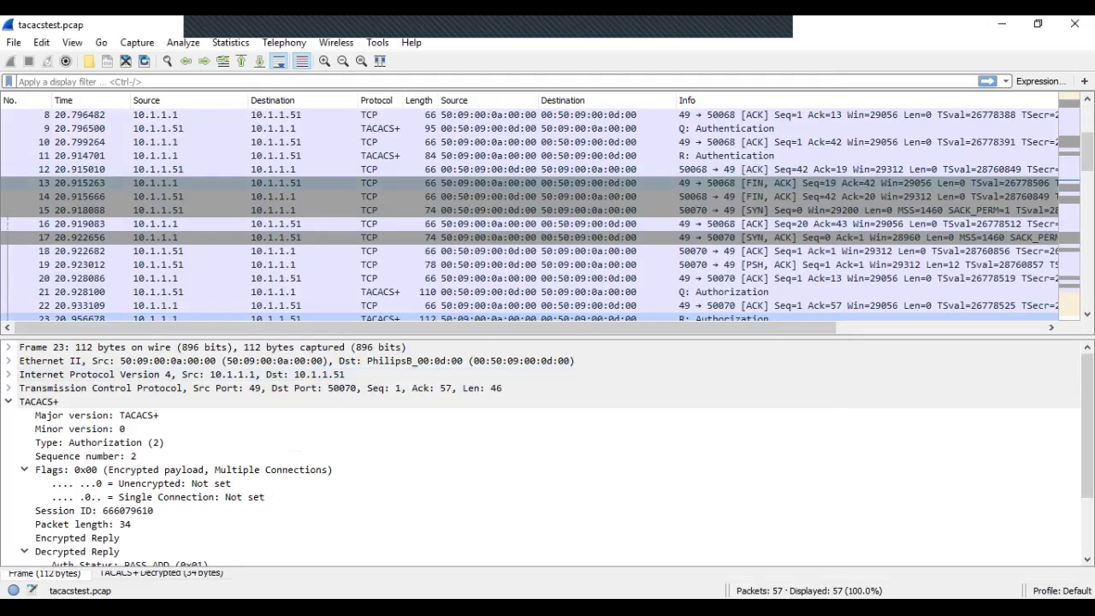
Step: Read the decrypted user and password fields in authentication request packet 9
scroll(547, 214, up, 3)
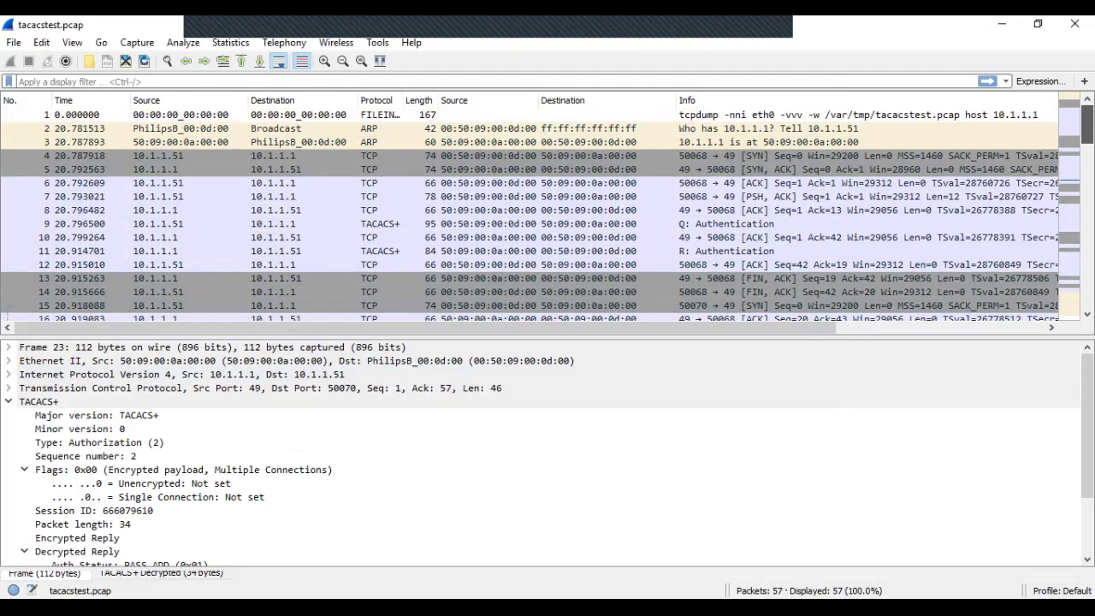
click(205, 224)
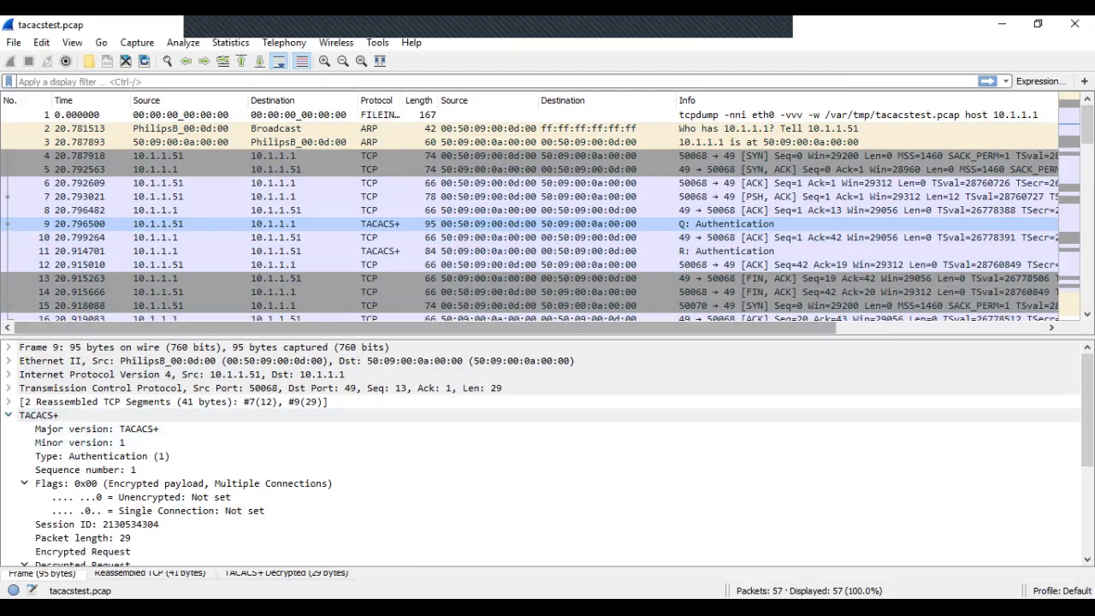
drag(548, 334, 547, 220)
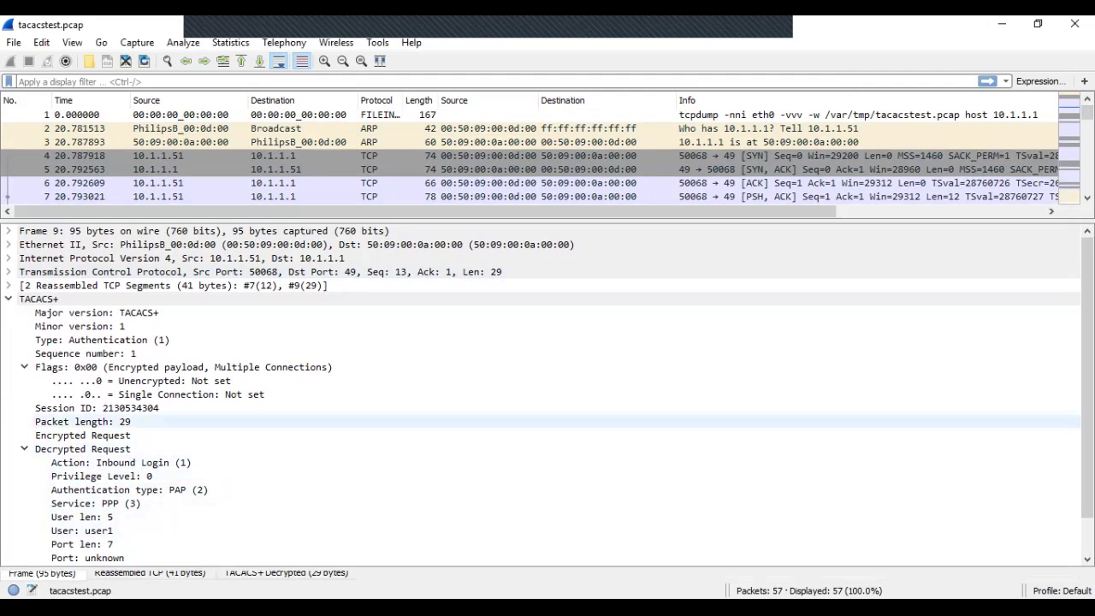
scroll(548, 368, down, 1)
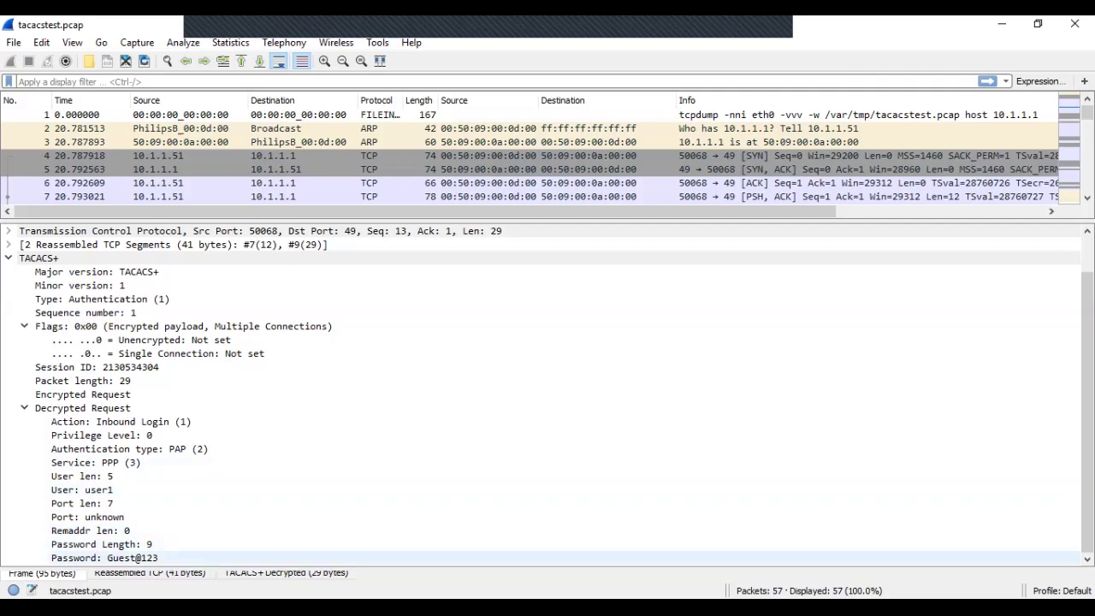
drag(547, 220, 547, 314)
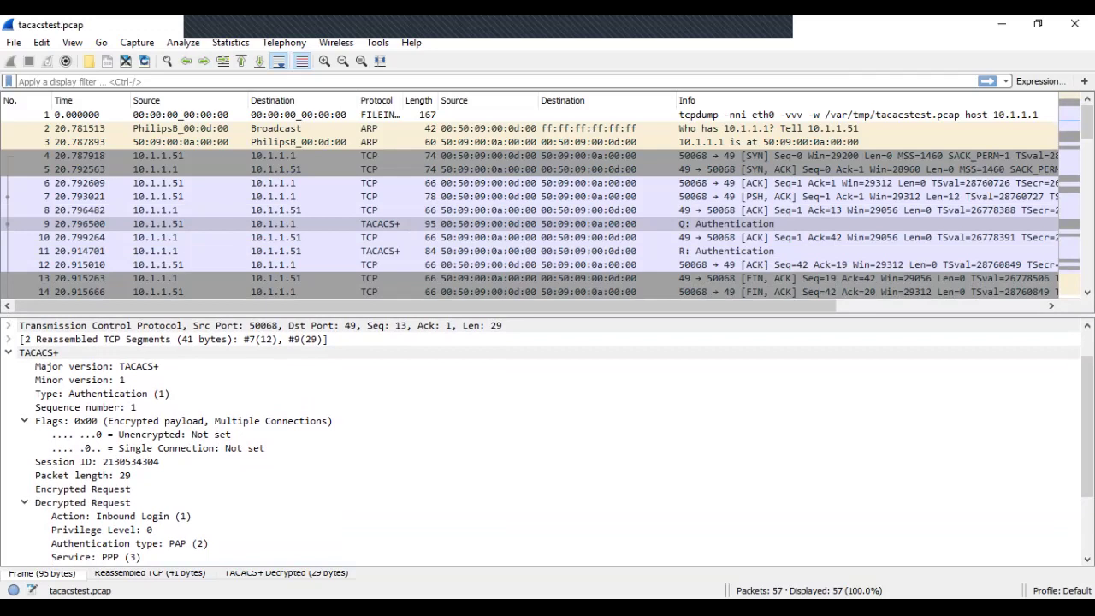
Step: View authentication reply packet 11 showing Authentication Passed
click(257, 237)
click(256, 251)
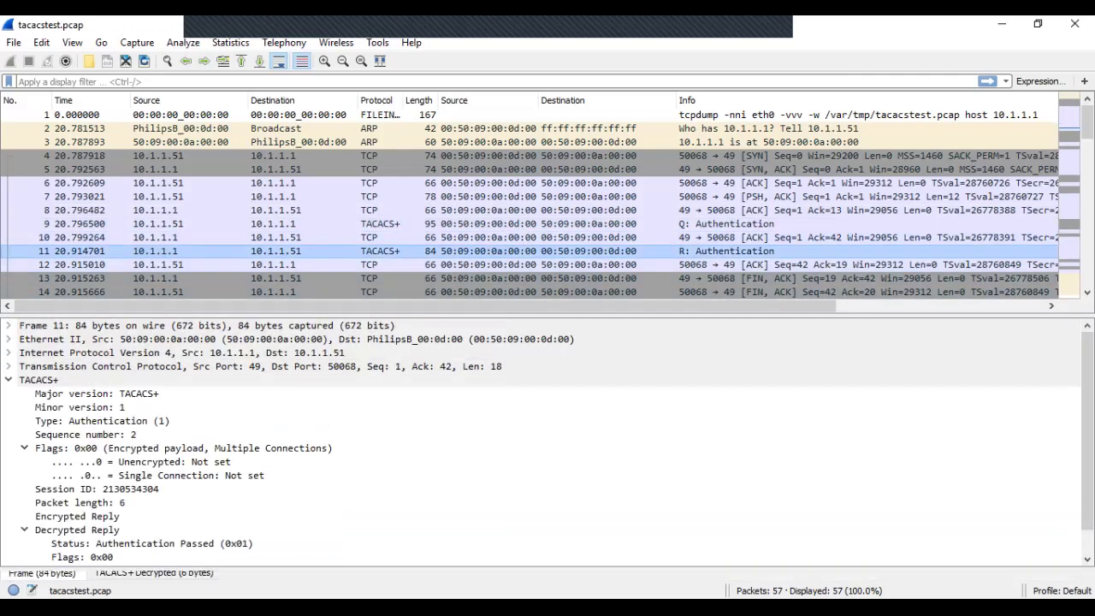
drag(547, 316, 547, 219)
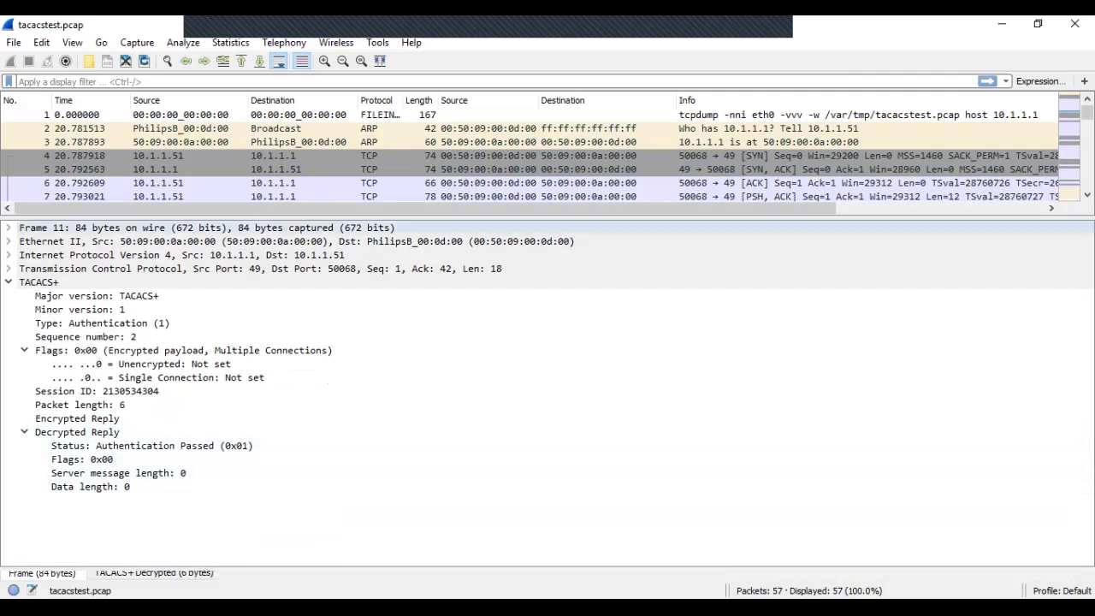
drag(547, 214, 548, 474)
Step: Read packet 21's decrypted authorization arguments service=ppp and protocol=ip
click(343, 387)
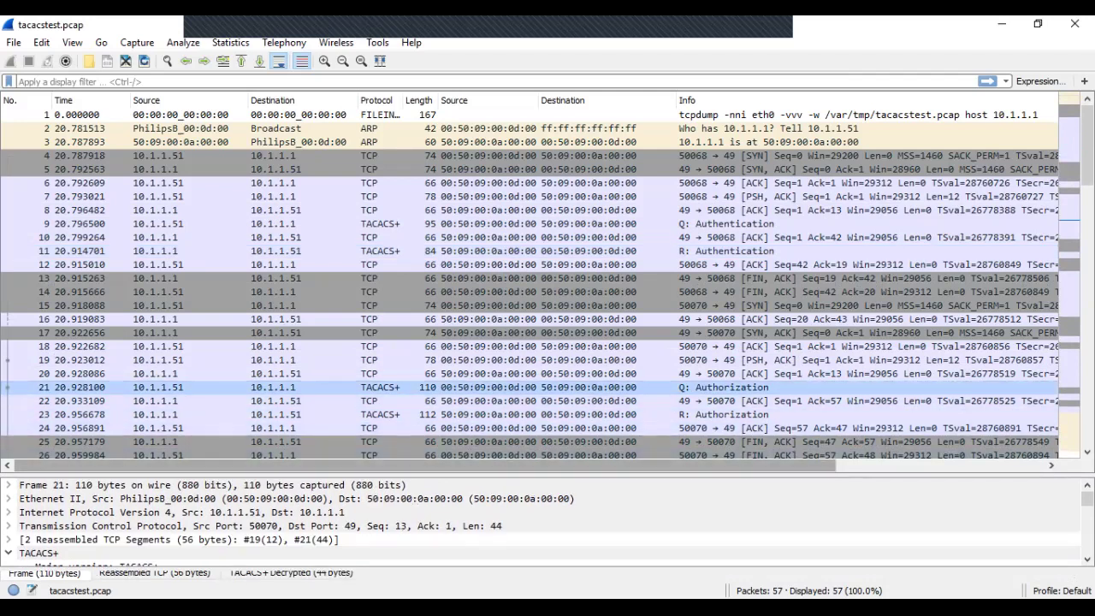
drag(547, 471, 547, 207)
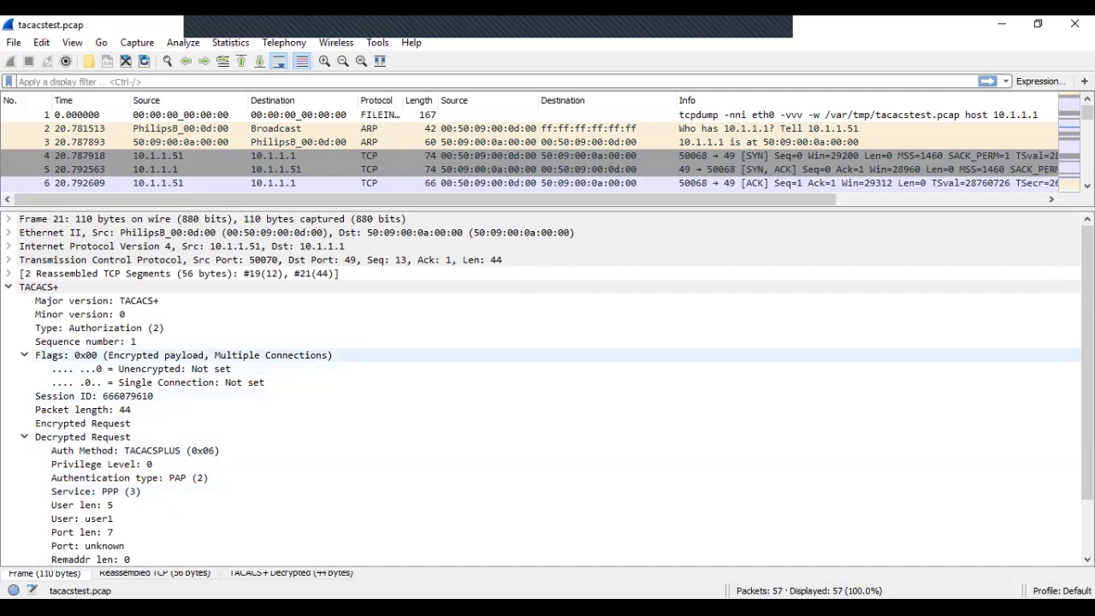
scroll(547, 342, down, 2)
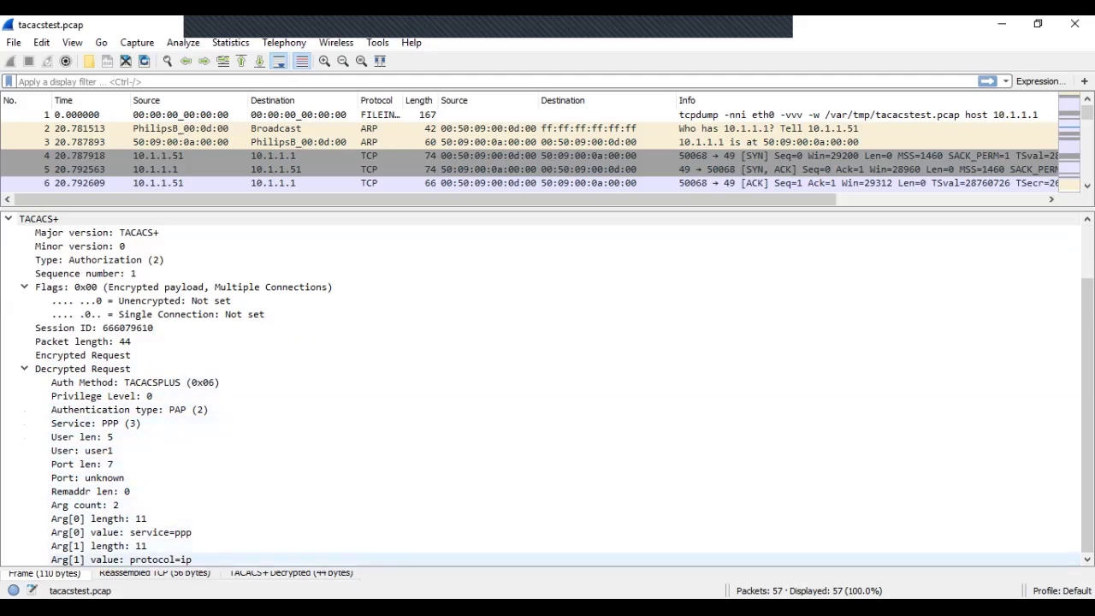
click(119, 559)
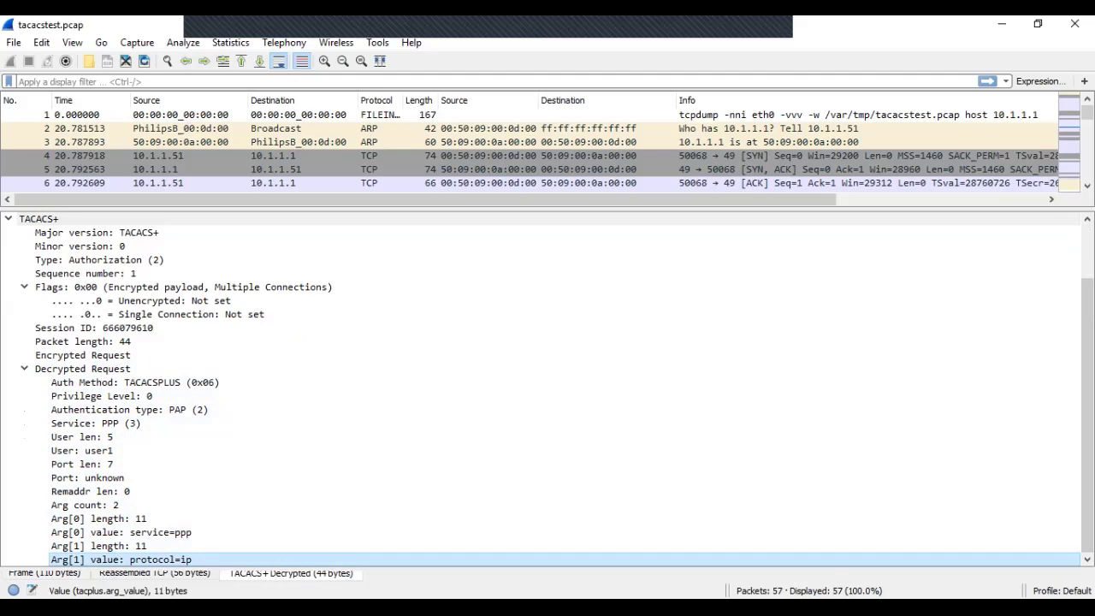
scroll(547, 390, up, 3)
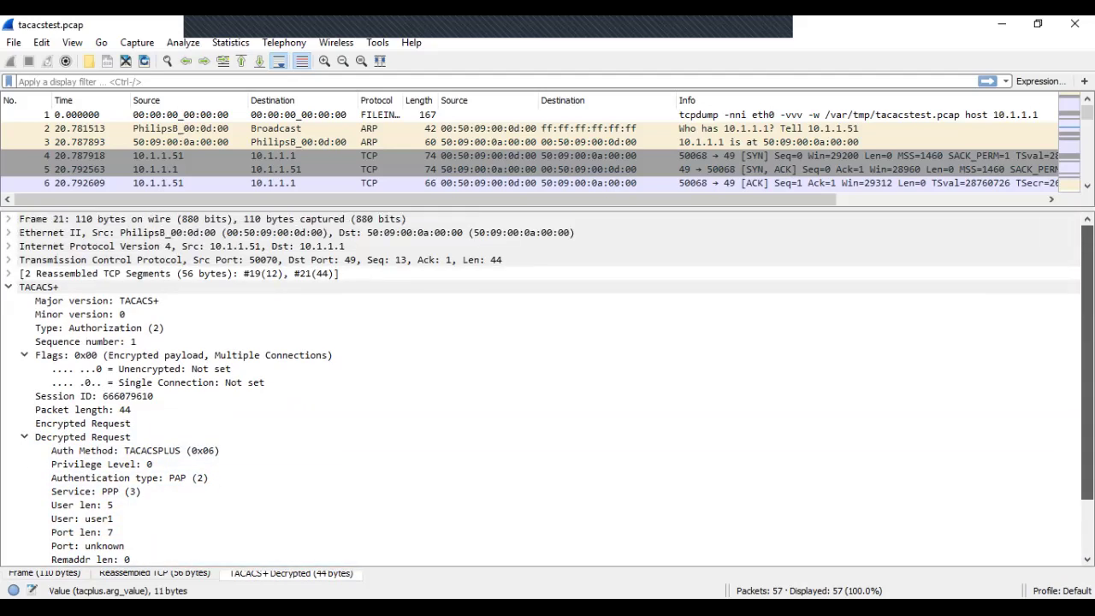
scroll(547, 390, down, 3)
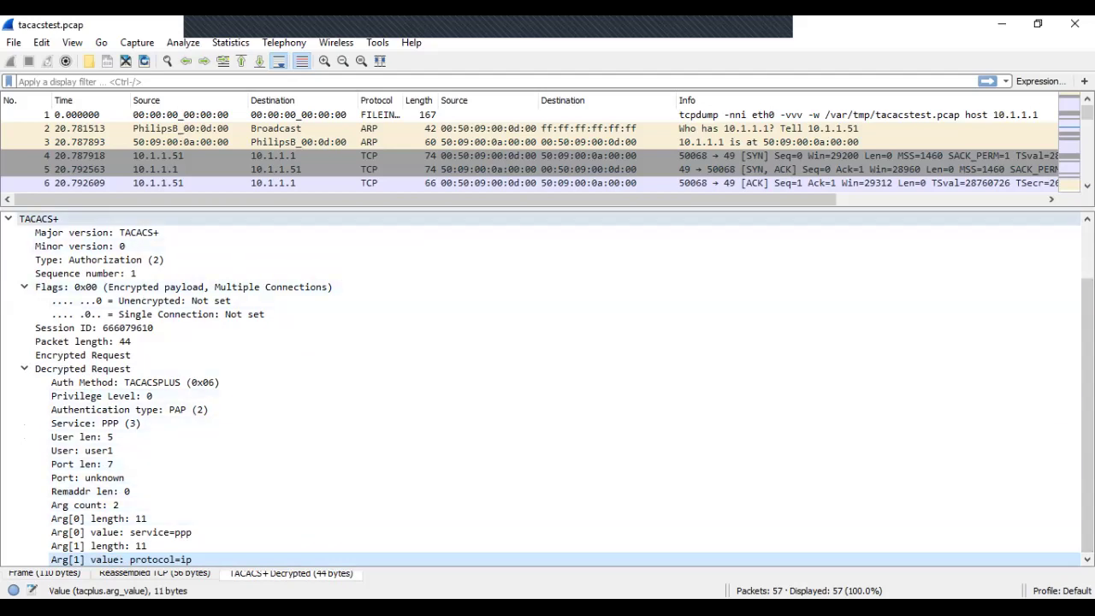
drag(547, 208, 547, 523)
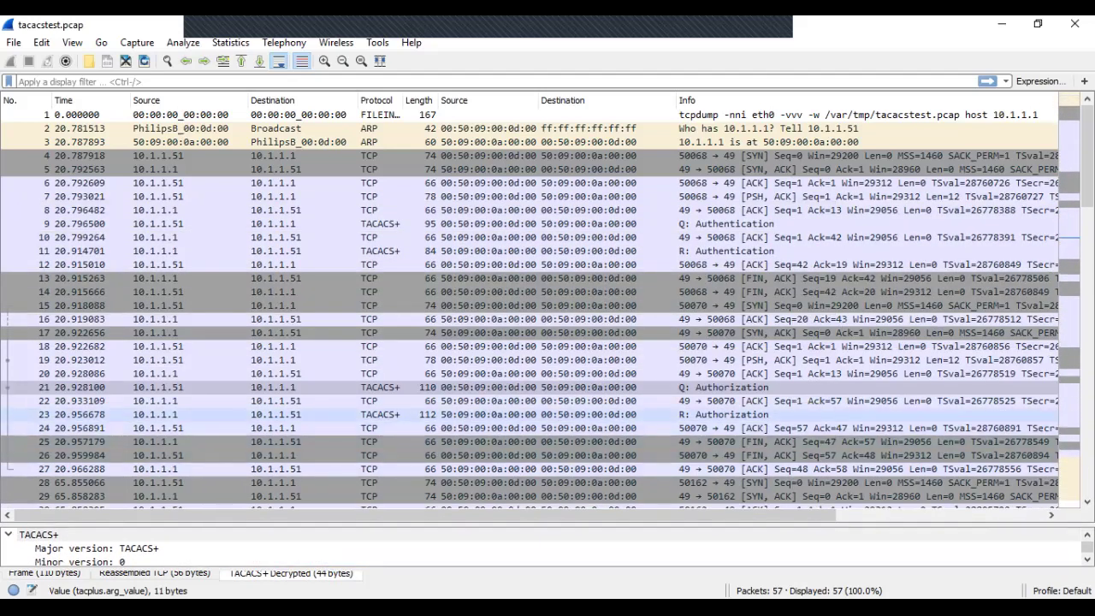
Step: Read packet 23's decrypted reply: Auth Status PASS_ADD with F5-LTM-User-Info-1=F5_Guest
click(548, 415)
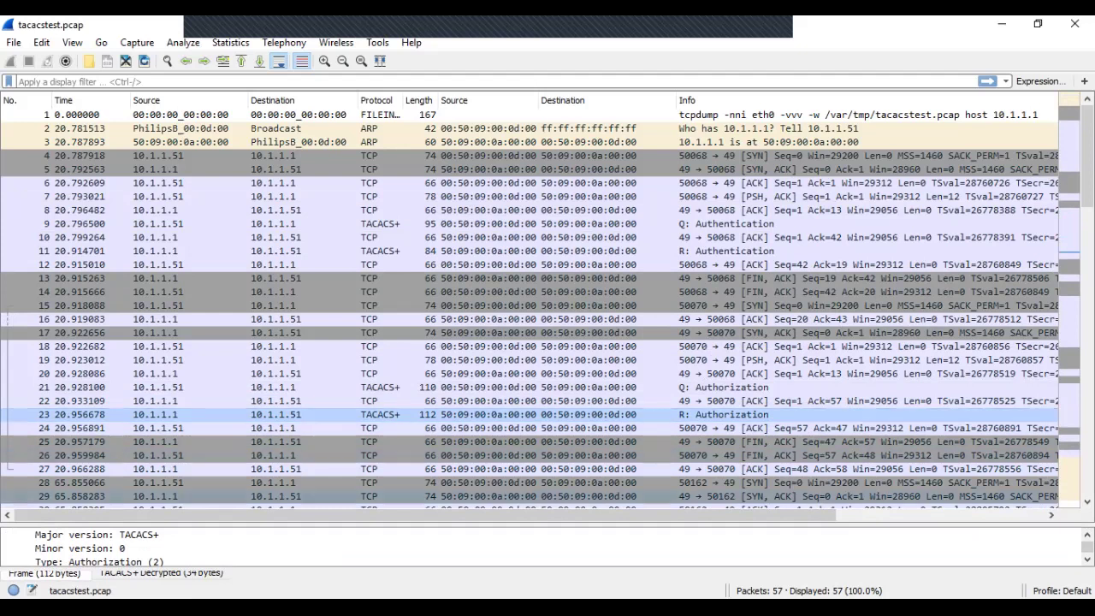
drag(548, 522, 547, 227)
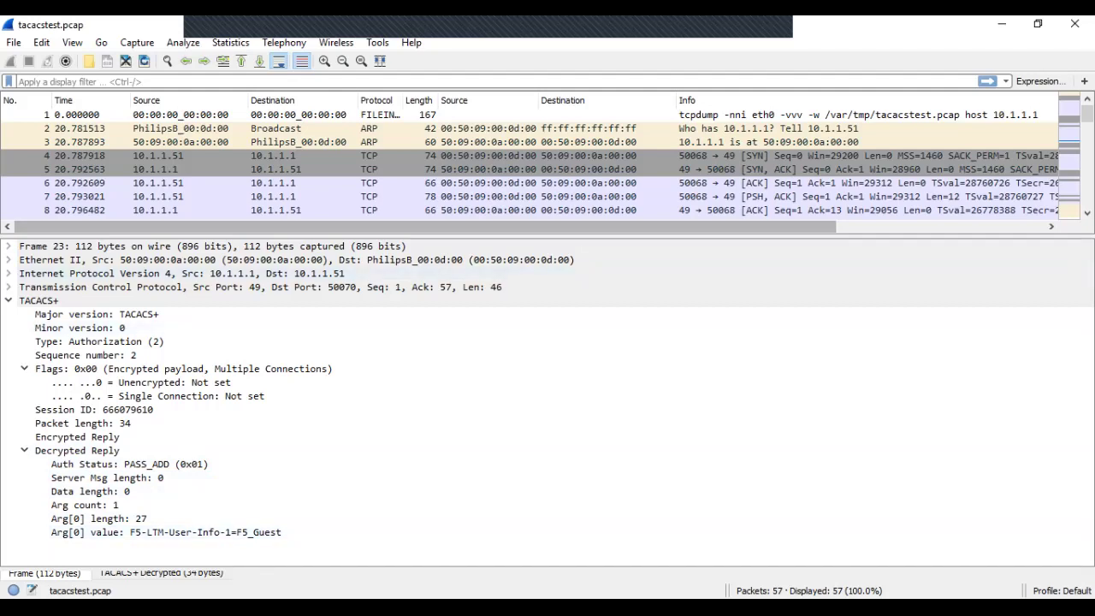
drag(548, 233, 547, 374)
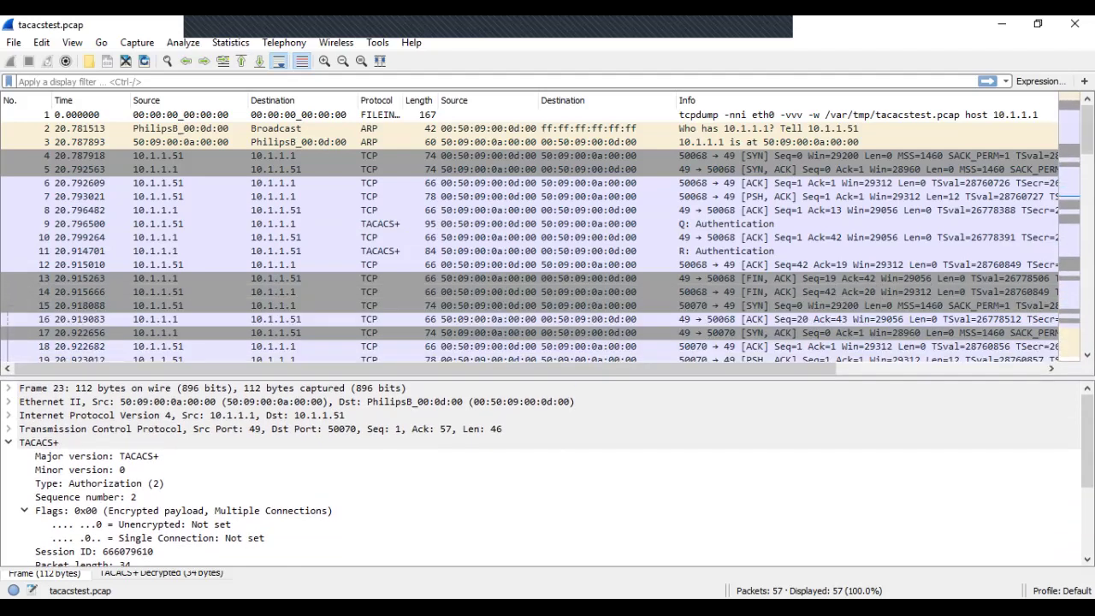
scroll(547, 233, down, 4)
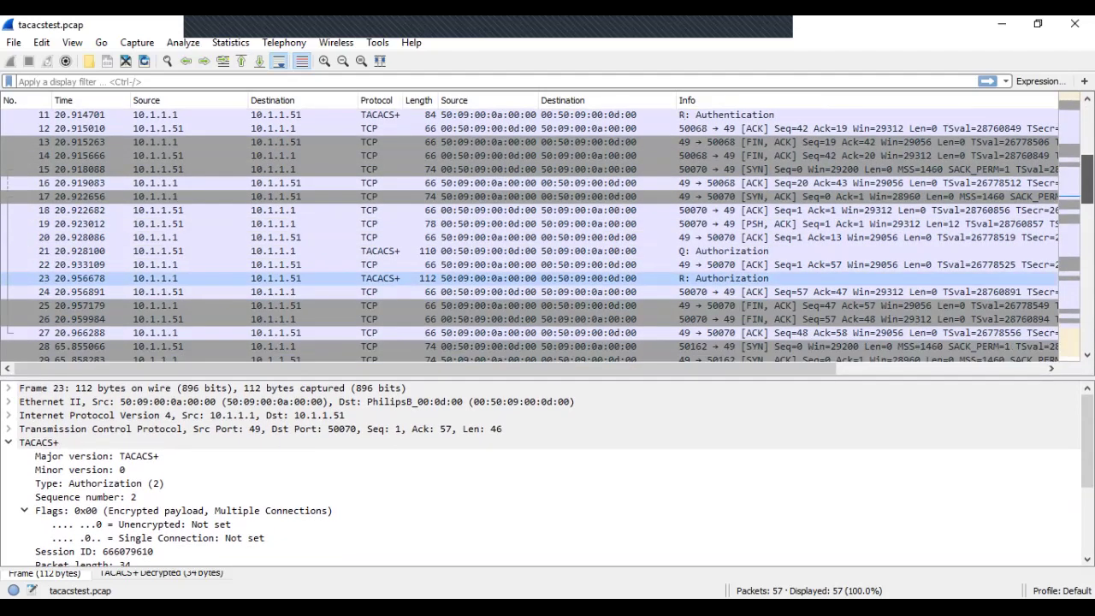
scroll(548, 233, down, 2)
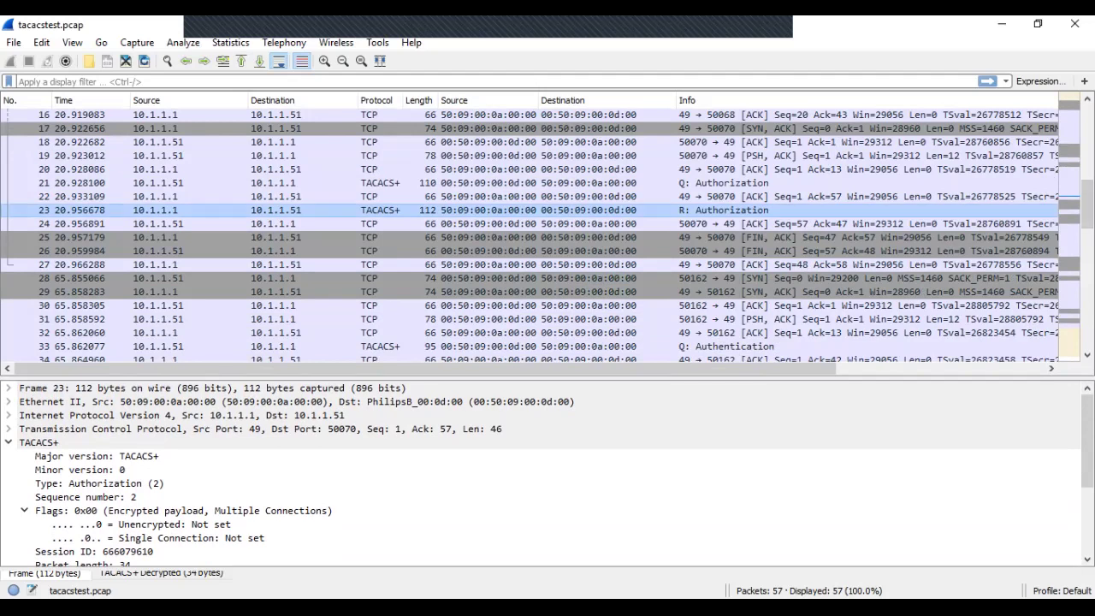